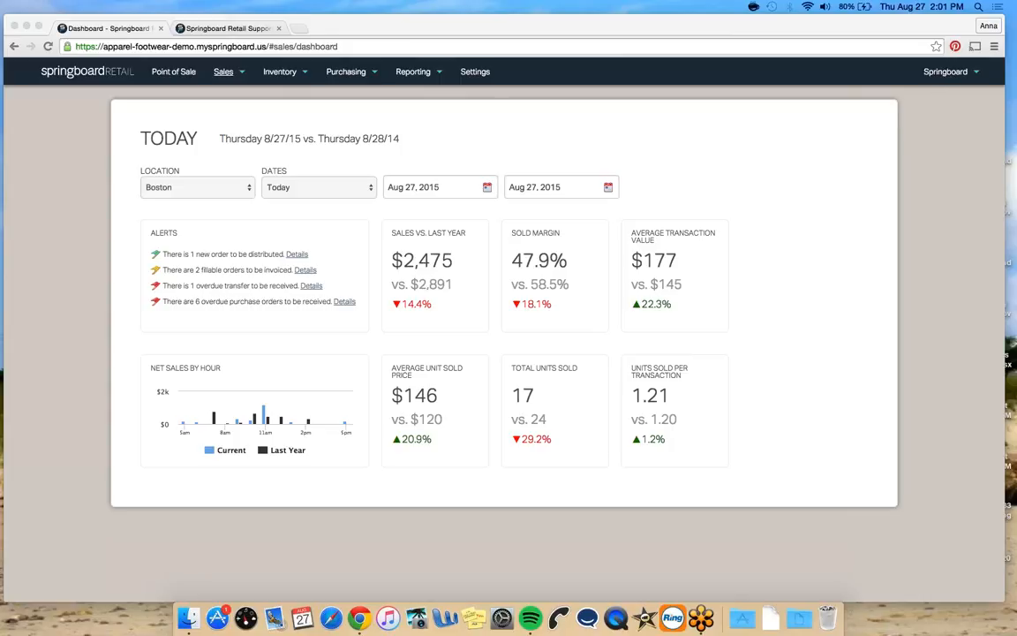
Open Help & Support from the account menu and switch to the support site tab
{"action": "left_click", "coordinate": [896, 99]}
{"action": "left_click", "coordinate": [946, 73]}
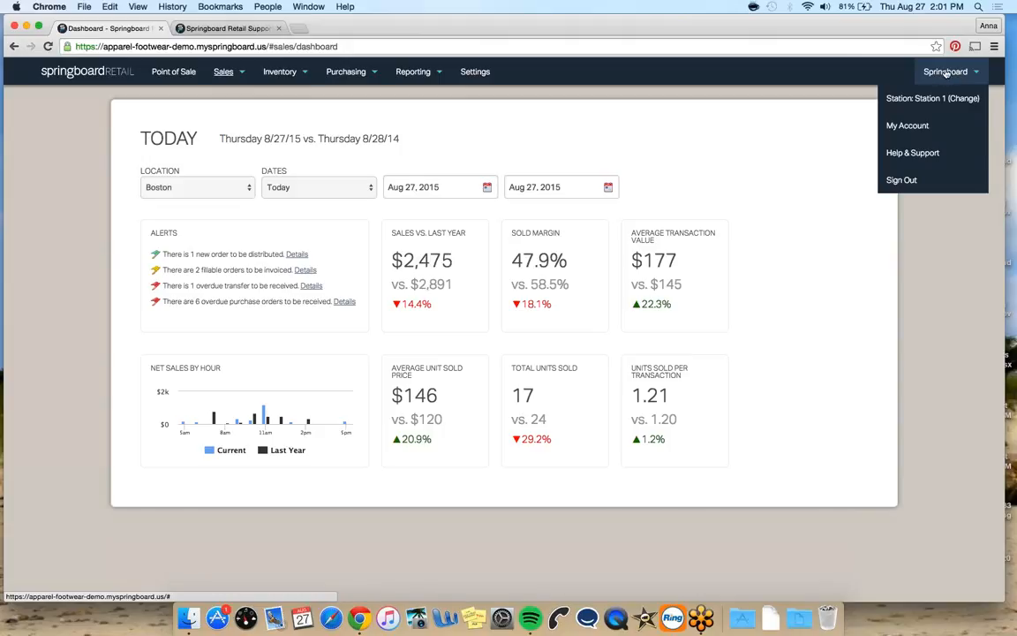
{"action": "left_click", "coordinate": [902, 155]}
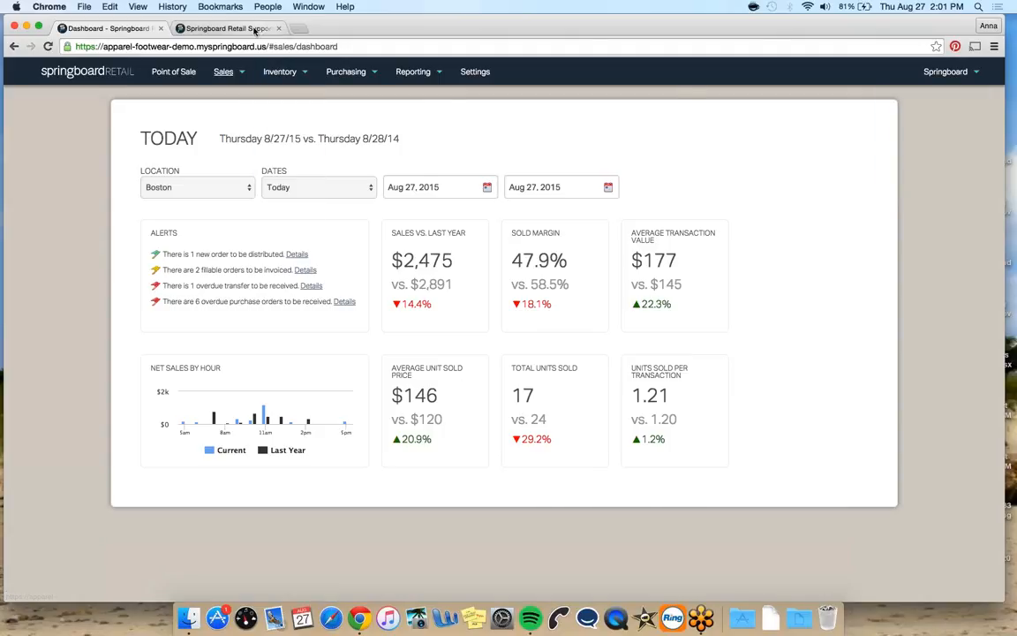
{"action": "left_click", "coordinate": [256, 33]}
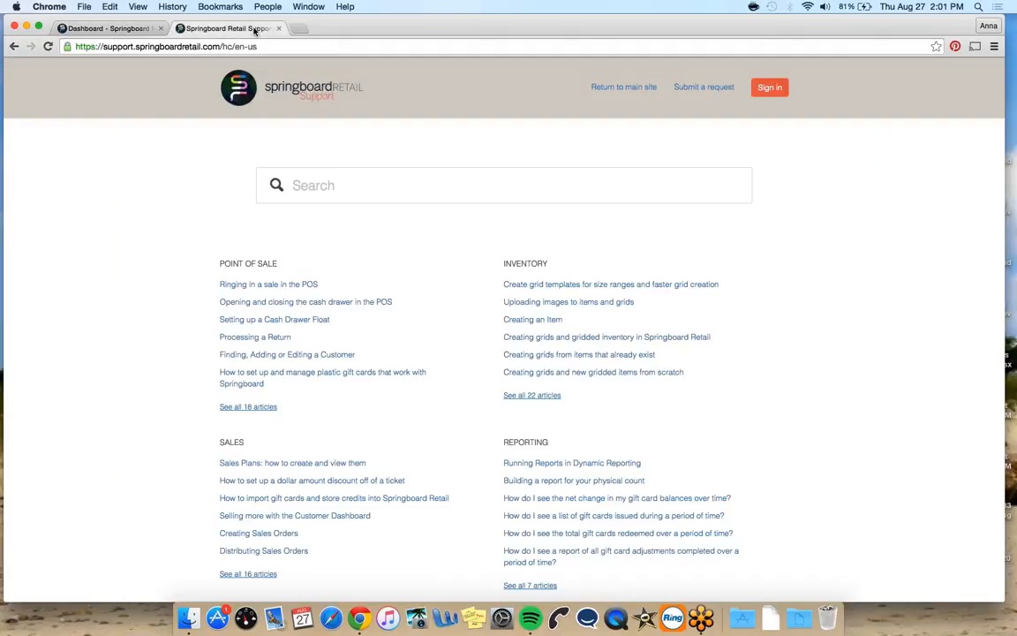
Search the support site for "gross sales"
{"action": "left_click", "coordinate": [387, 192]}
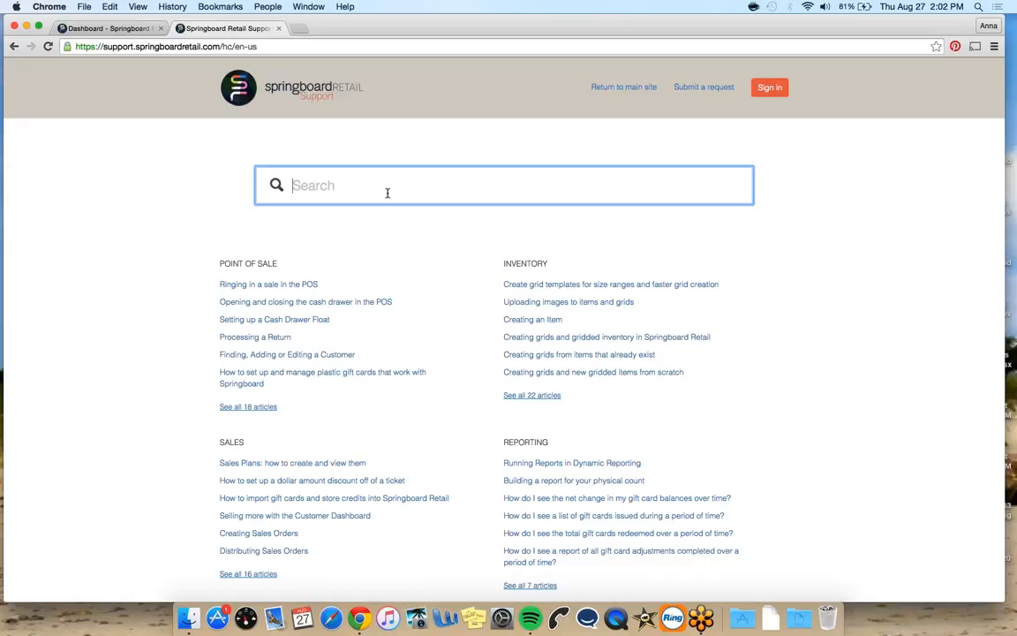
{"action": "type", "text": "g"}
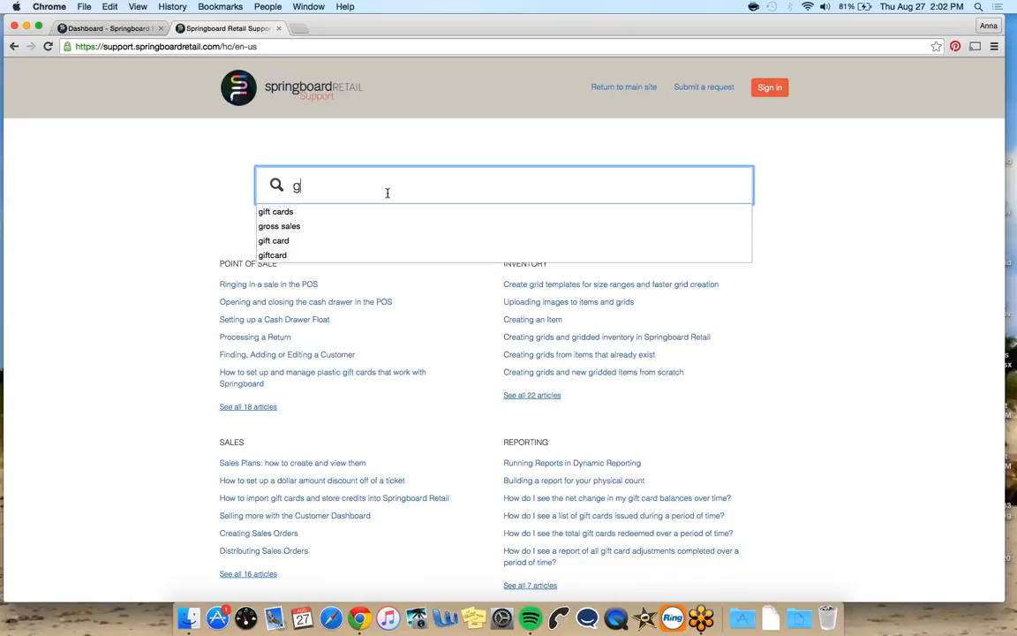
{"action": "type", "text": "ross sales"}
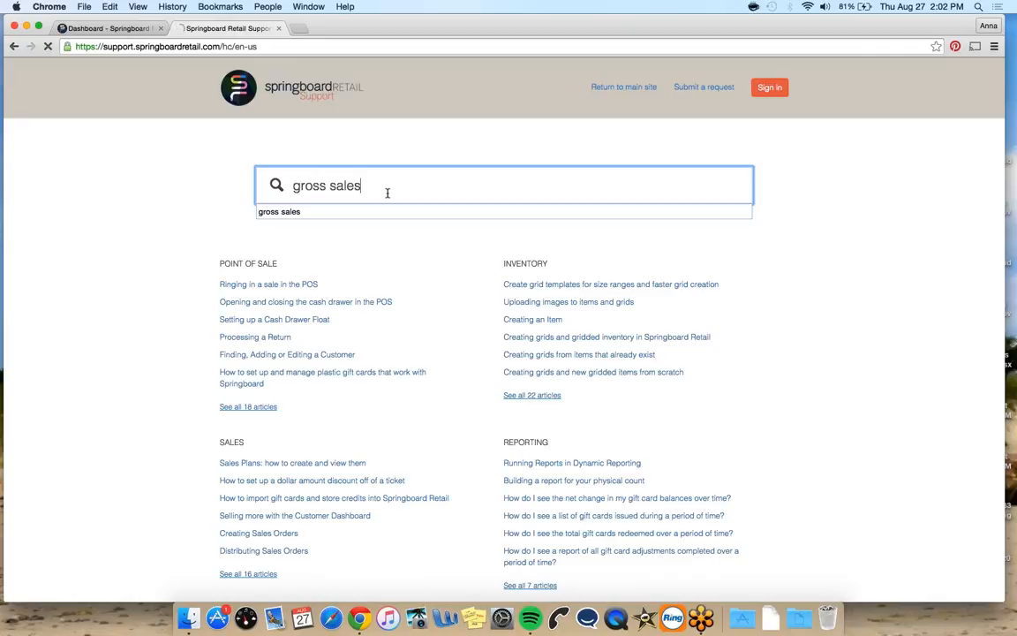
{"action": "key", "text": "Return"}
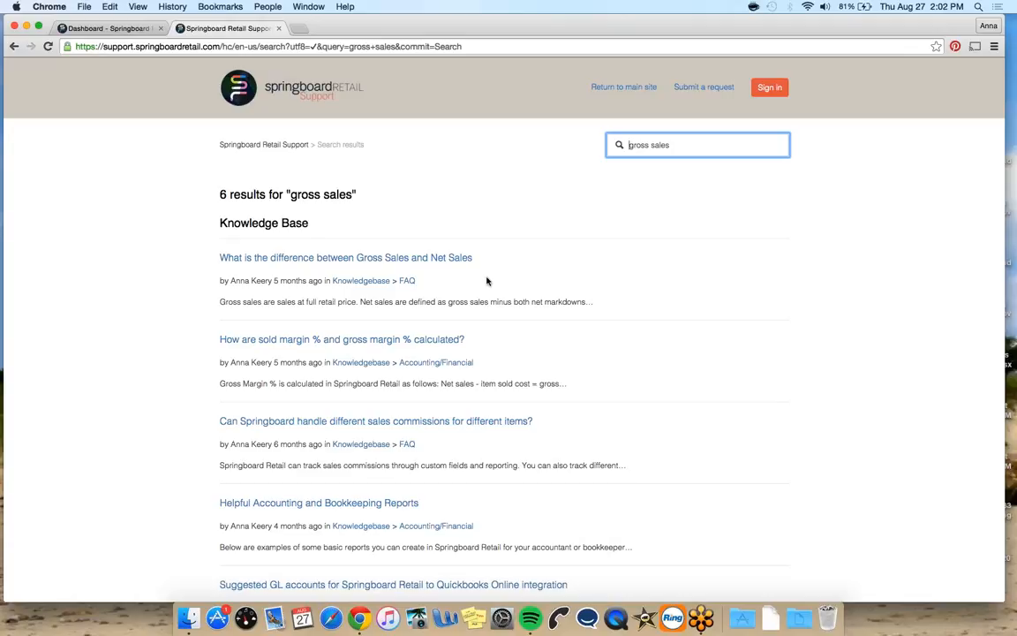
Search the support site for "sales tax" and open the article on reporting sales tax collected in Springboard
{"action": "triple_click", "coordinate": [656, 147]}
{"action": "type", "text": "sales"}
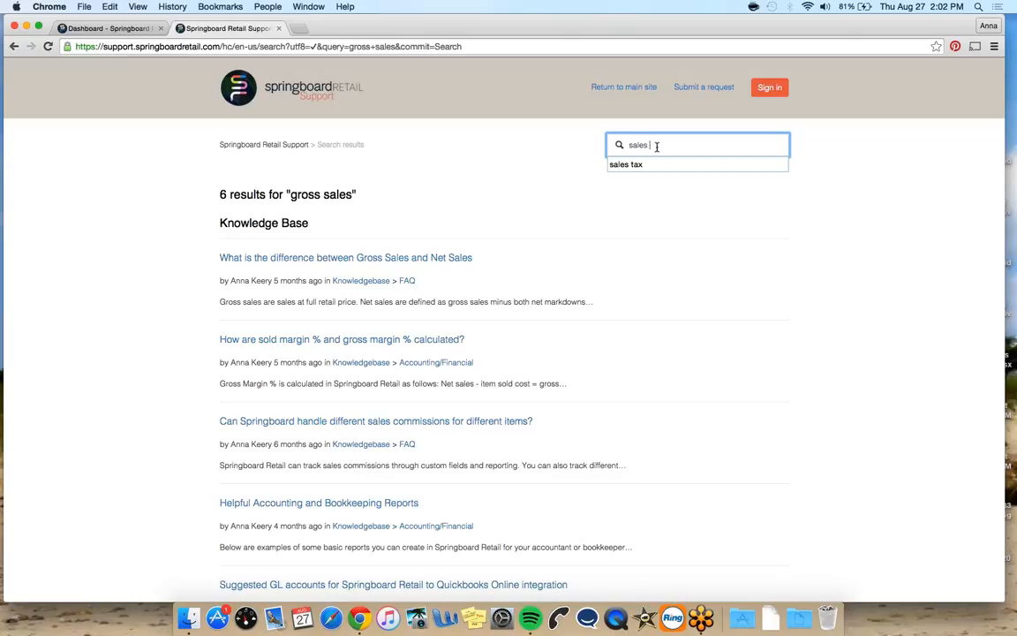
{"action": "type", "text": " tax"}
{"action": "key", "text": "Return"}
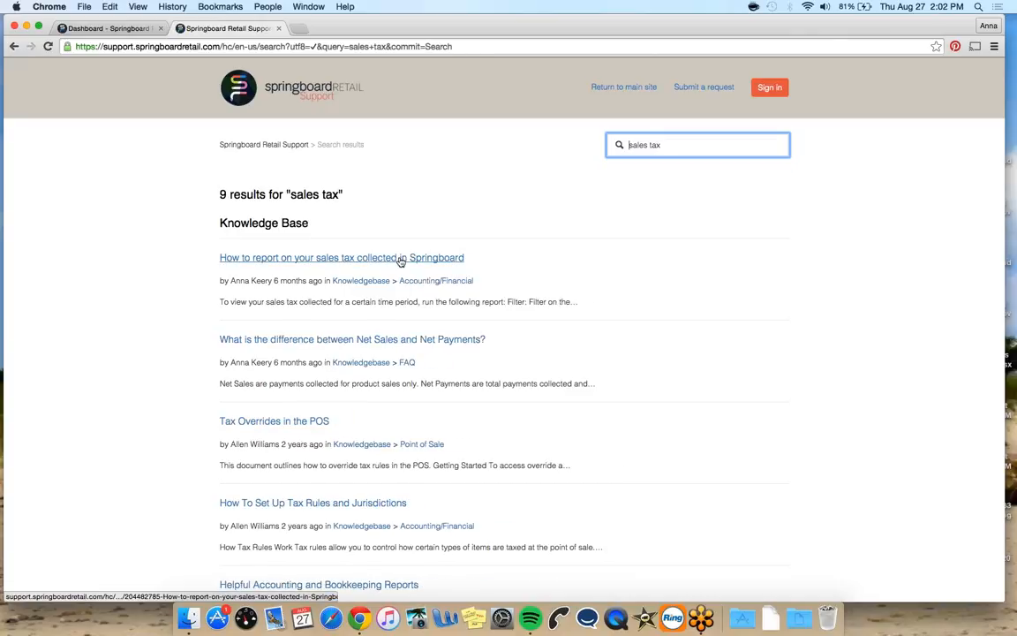
{"action": "left_click", "coordinate": [411, 259]}
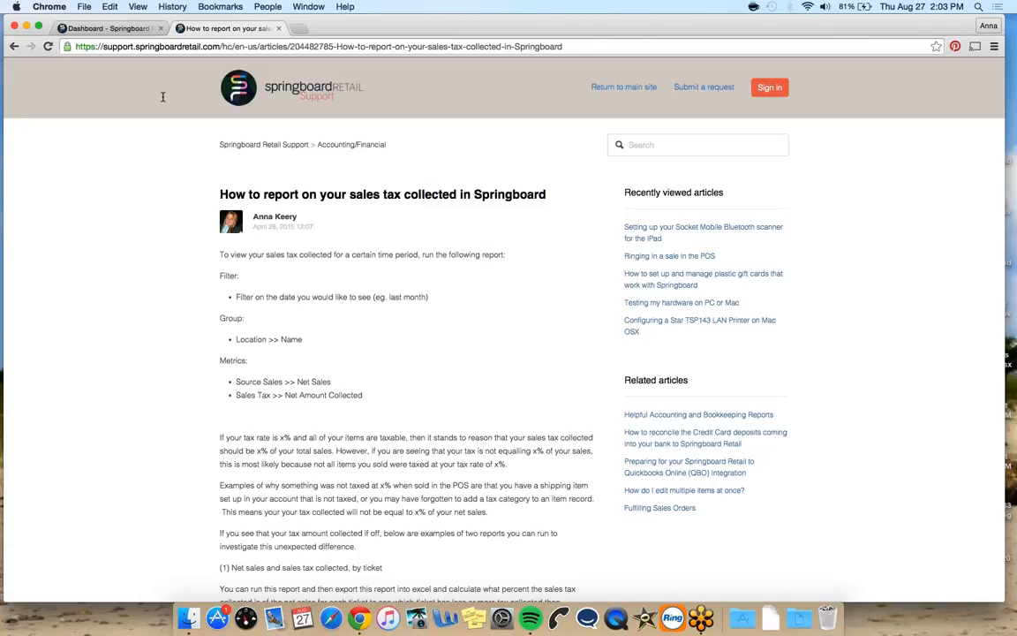
Return to the dashboard tab and open the Reporting Analysis page
{"action": "left_click", "coordinate": [119, 29]}
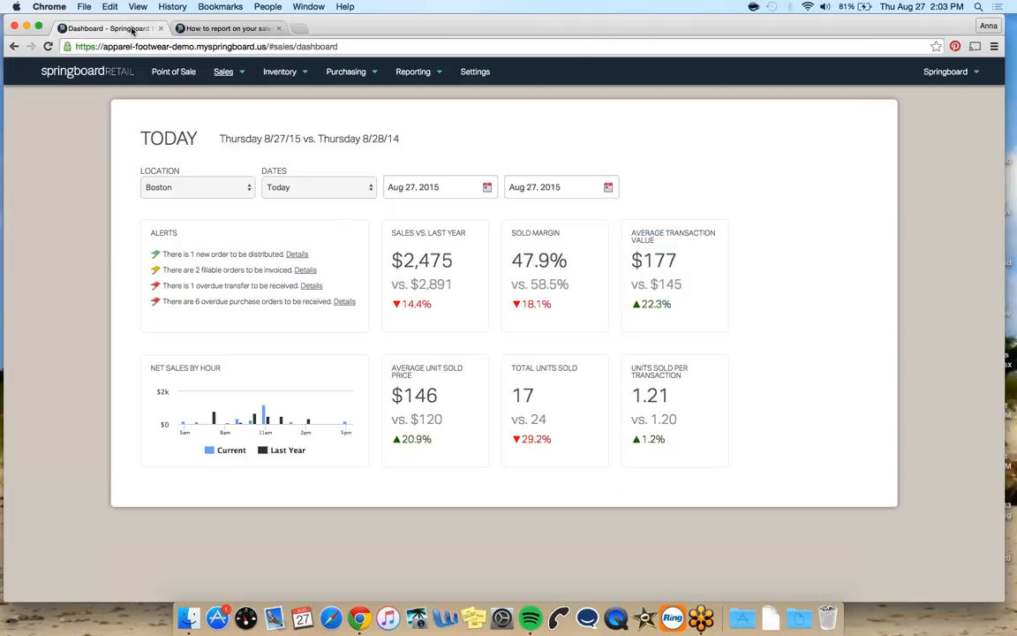
{"action": "left_click", "coordinate": [411, 74]}
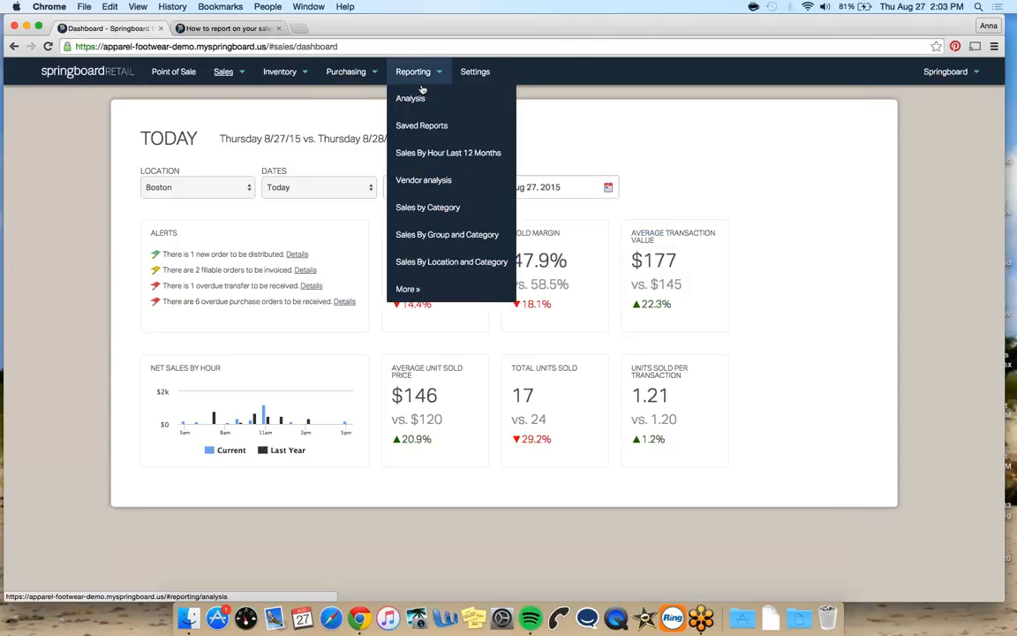
{"action": "left_click", "coordinate": [411, 98]}
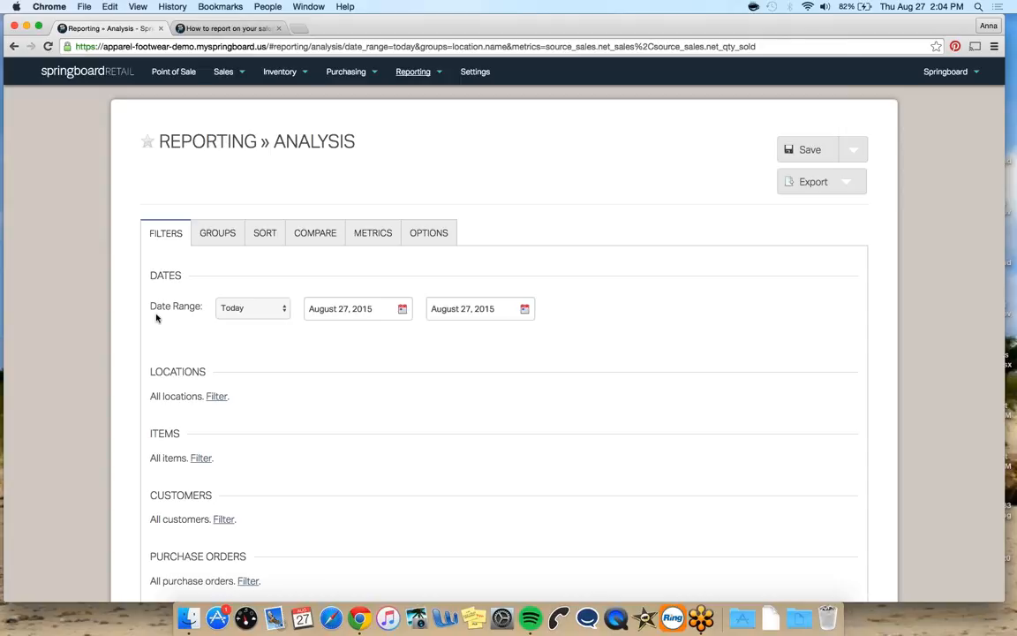
Set the report's date range to Week to Date
{"action": "scroll", "coordinate": [246, 327], "scroll_direction": "down", "scroll_amount": 1}
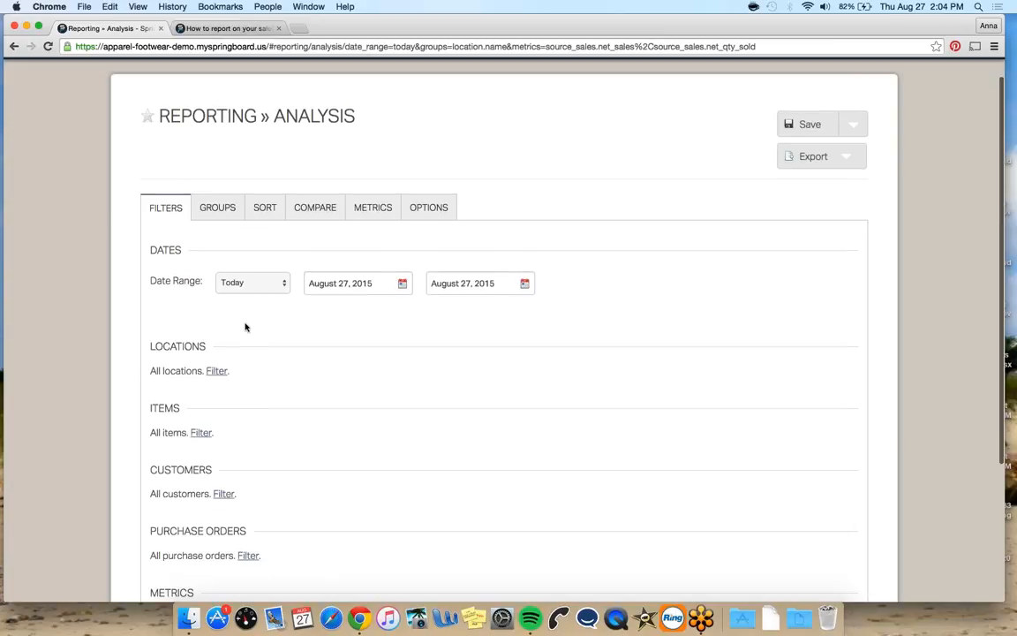
{"action": "left_click", "coordinate": [272, 285]}
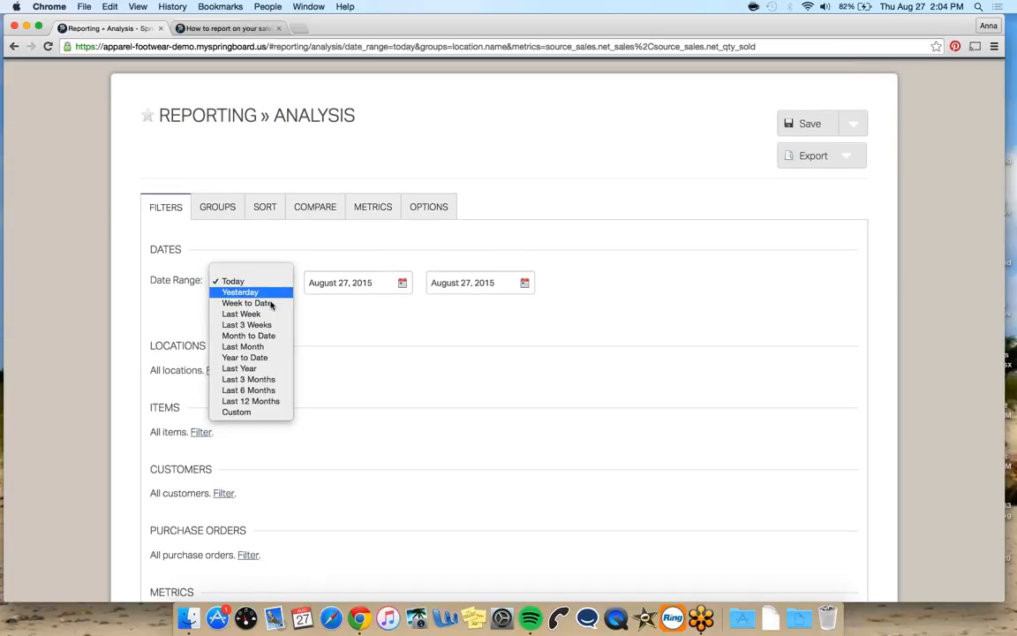
{"action": "left_click", "coordinate": [265, 303]}
Add a locations filter where Location is 100001 | Boston
{"action": "scroll", "coordinate": [324, 323], "scroll_direction": "down", "scroll_amount": 4}
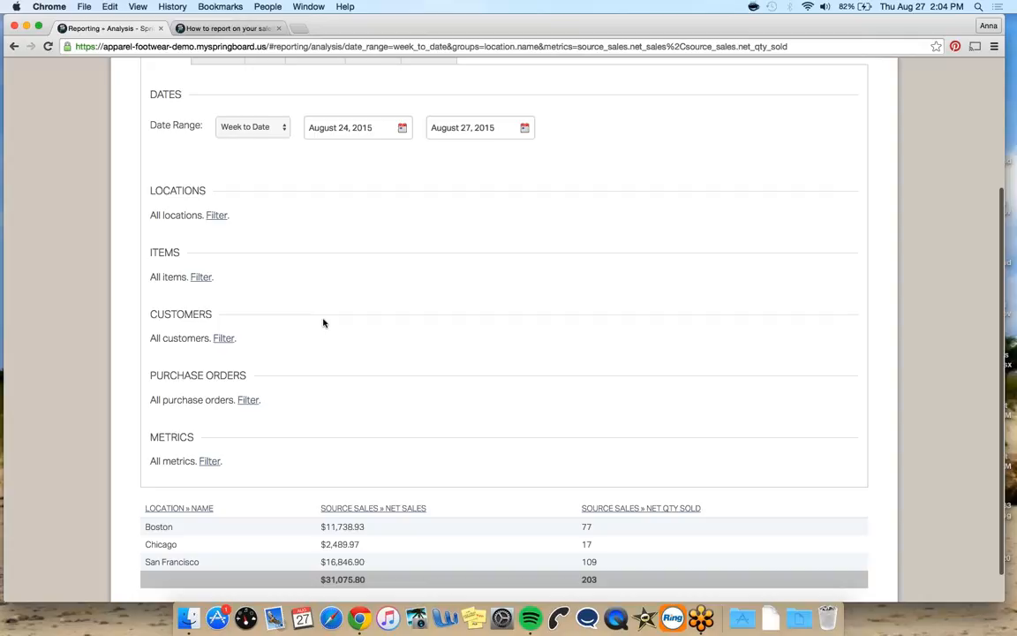
{"action": "scroll", "coordinate": [323, 322], "scroll_direction": "up", "scroll_amount": 1}
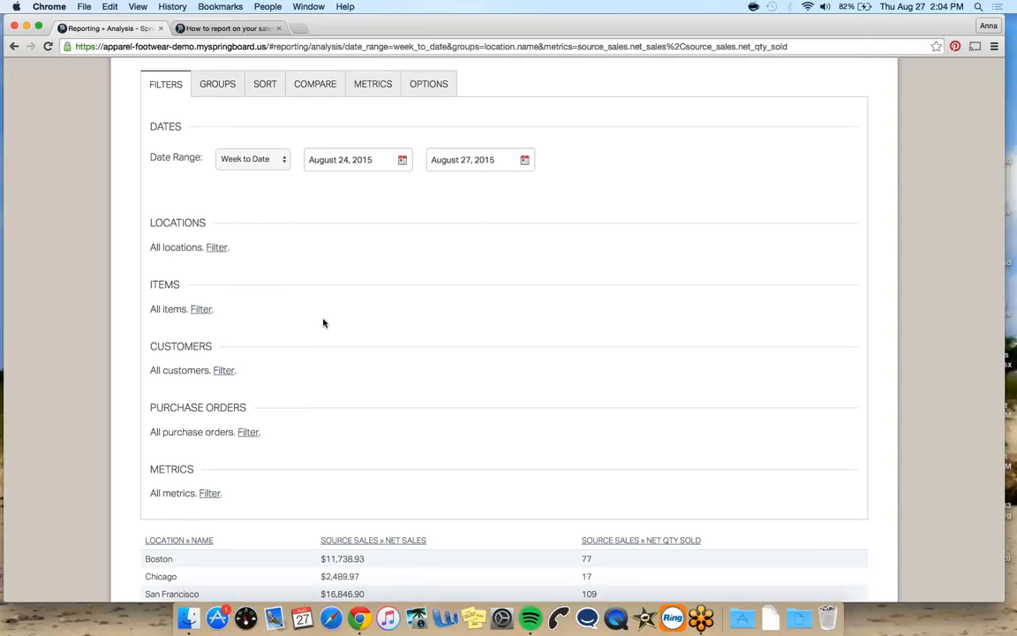
{"action": "scroll", "coordinate": [323, 424], "scroll_direction": "down", "scroll_amount": 2}
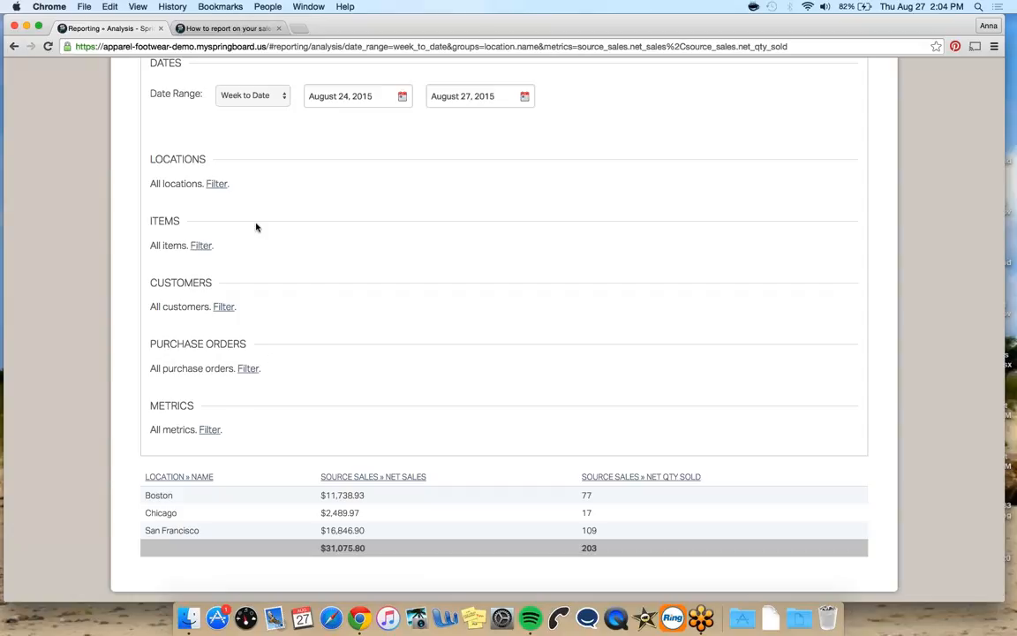
{"action": "left_click", "coordinate": [218, 185]}
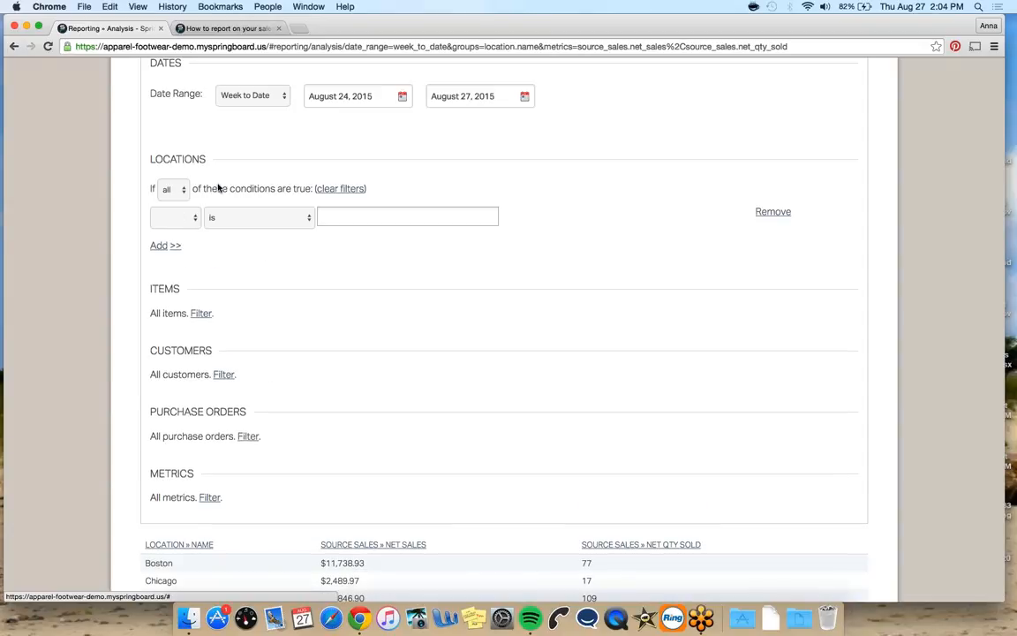
{"action": "left_click", "coordinate": [177, 218]}
{"action": "left_click", "coordinate": [173, 228]}
{"action": "left_click", "coordinate": [386, 217]}
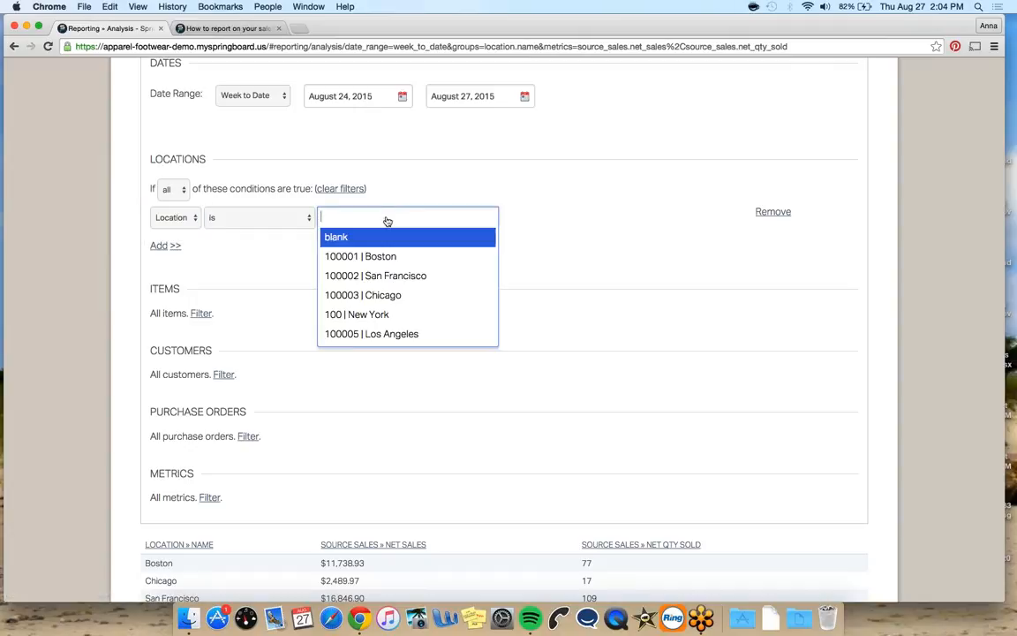
{"action": "left_click", "coordinate": [391, 257]}
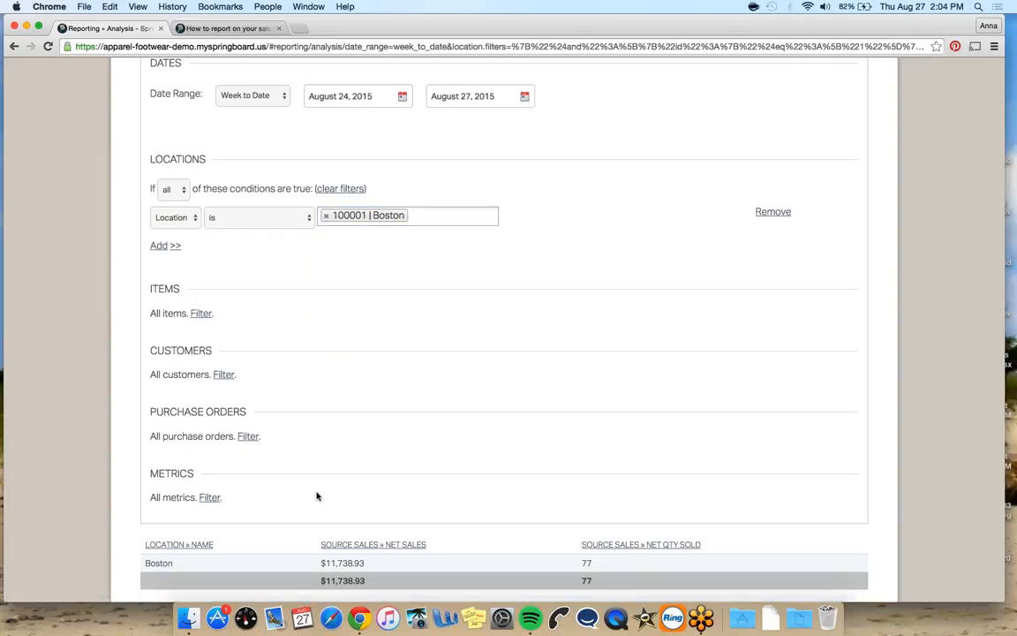
Add an items filter where Primary Vendor is Bella Dresses | Bella Dresses
{"action": "scroll", "coordinate": [504, 379], "scroll_direction": "down", "scroll_amount": 2}
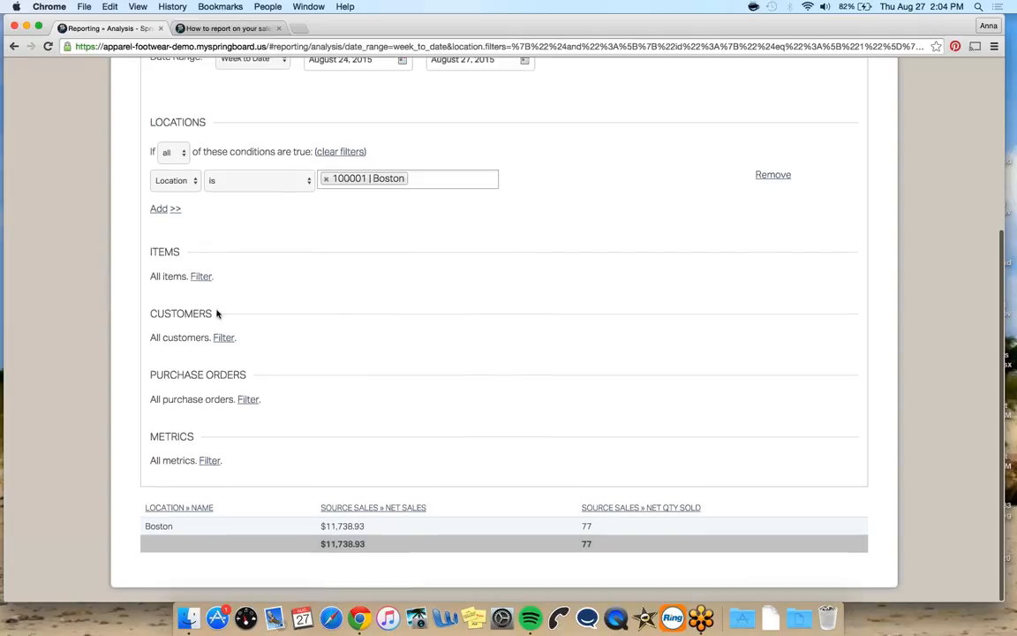
{"action": "left_click", "coordinate": [201, 277]}
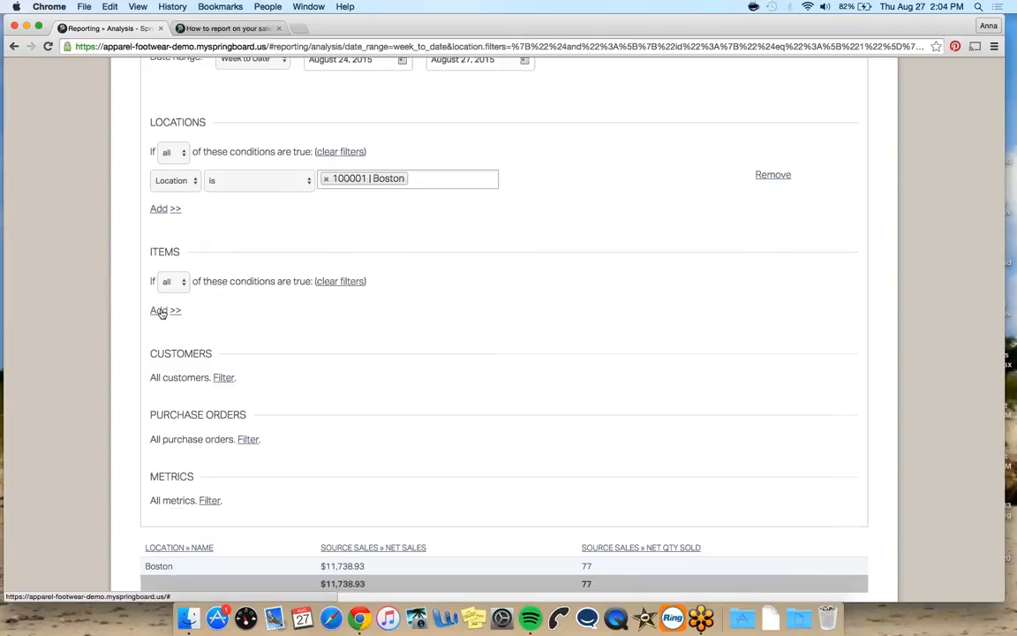
{"action": "left_click", "coordinate": [160, 312]}
{"action": "left_click", "coordinate": [182, 310]}
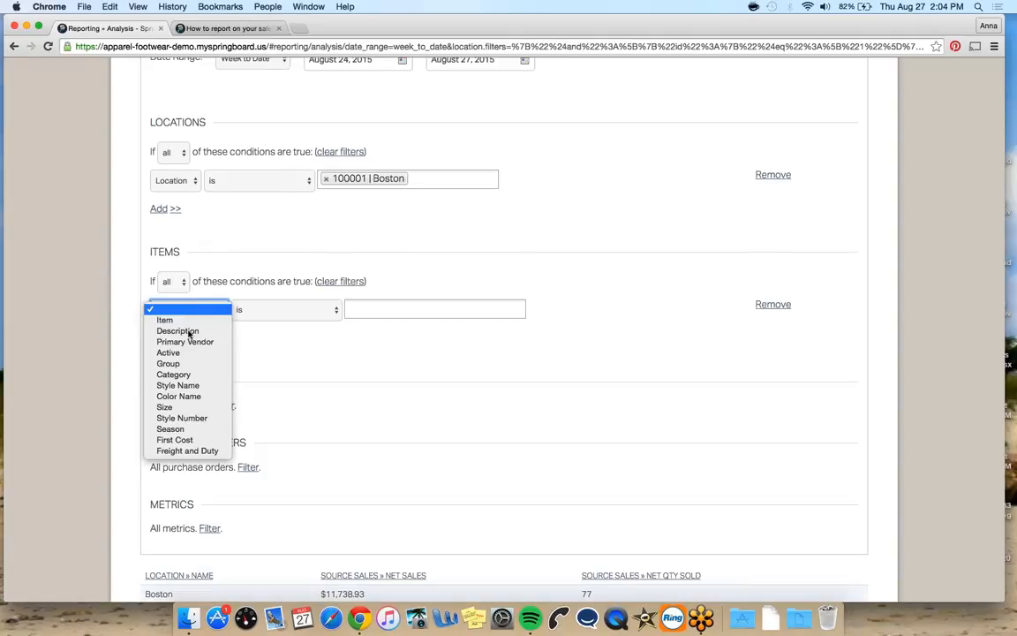
{"action": "left_click", "coordinate": [189, 342]}
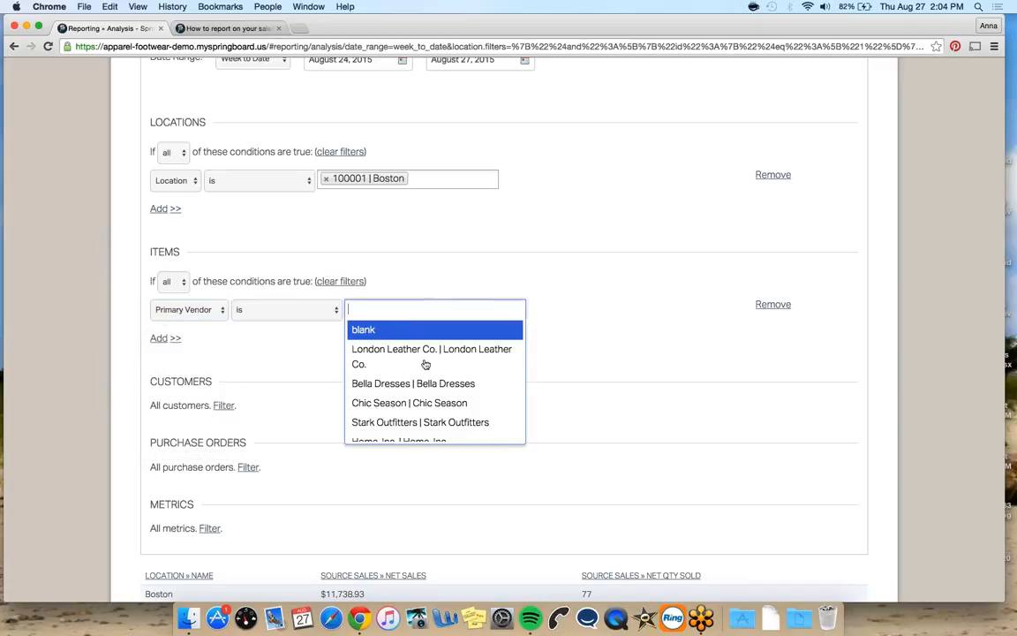
{"action": "left_click", "coordinate": [427, 383]}
Clear the report's location and item filters
{"action": "scroll", "coordinate": [514, 356], "scroll_direction": "down", "scroll_amount": 2}
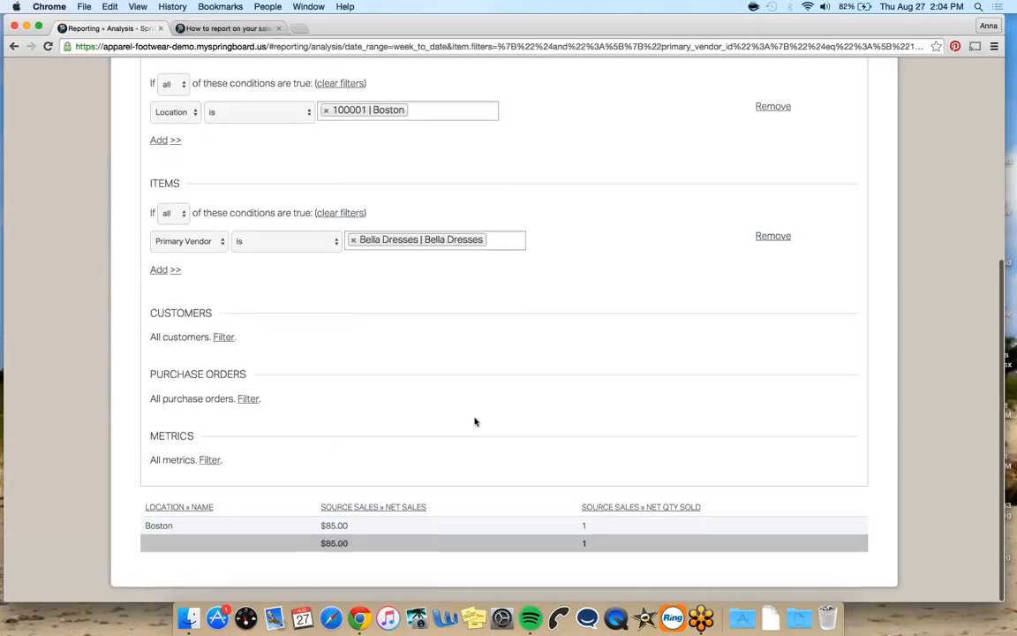
{"action": "scroll", "coordinate": [482, 425], "scroll_direction": "up", "scroll_amount": 2}
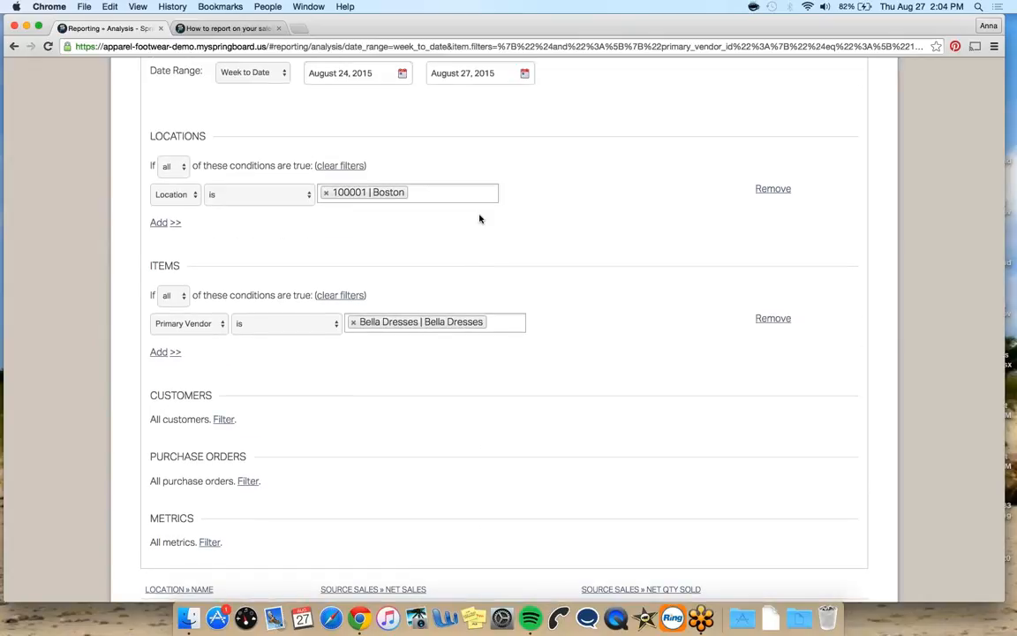
{"action": "scroll", "coordinate": [553, 364], "scroll_direction": "down", "scroll_amount": 1}
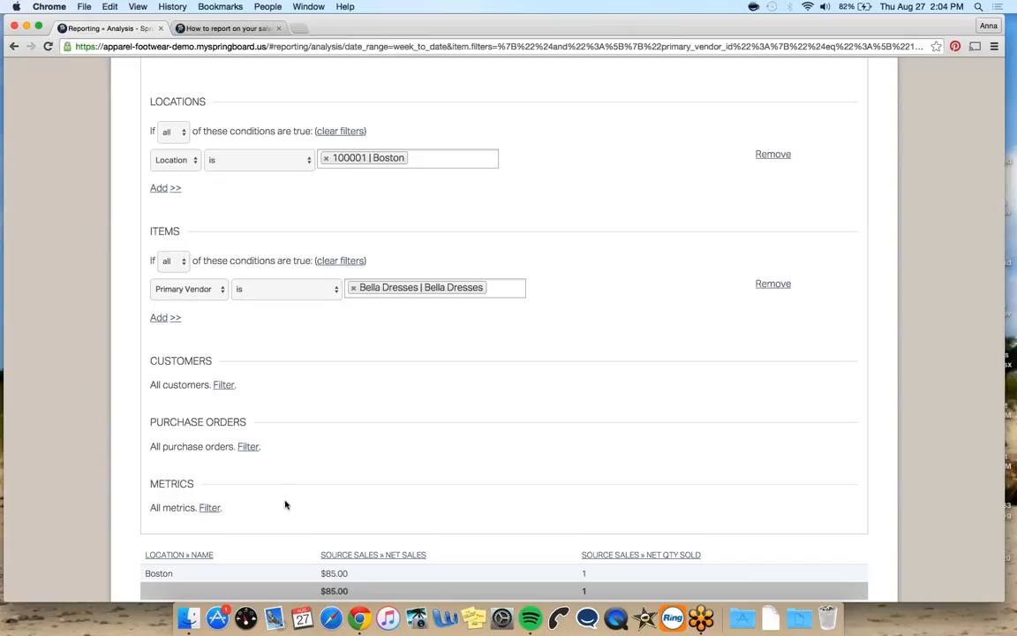
{"action": "scroll", "coordinate": [291, 353], "scroll_direction": "up", "scroll_amount": 1}
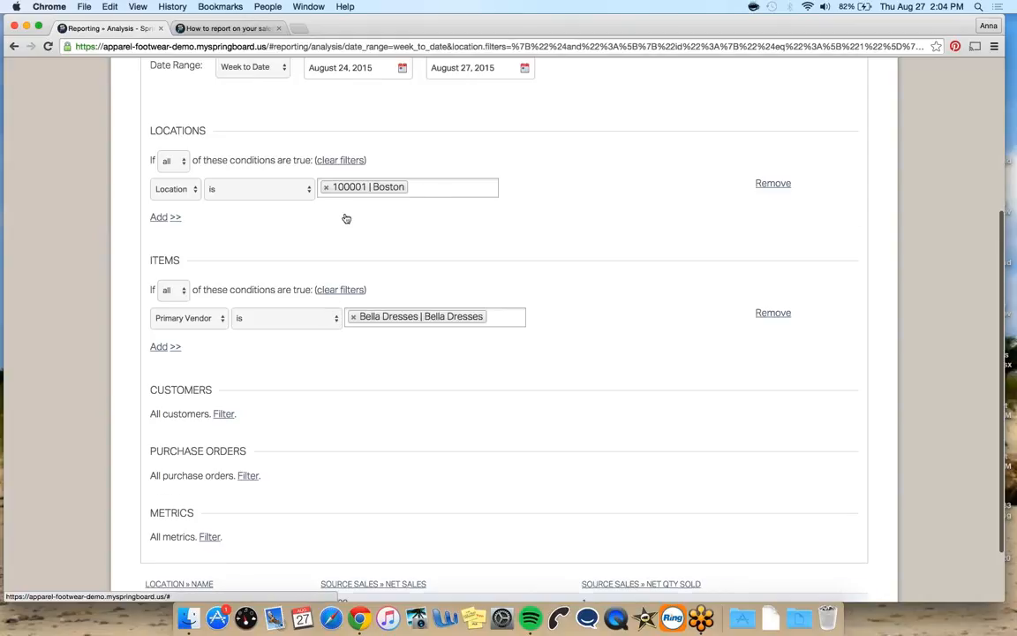
{"action": "left_click", "coordinate": [345, 160]}
Add Vendor » Name as a second grouping under Location » Name
{"action": "scroll", "coordinate": [403, 229], "scroll_direction": "up", "scroll_amount": 2}
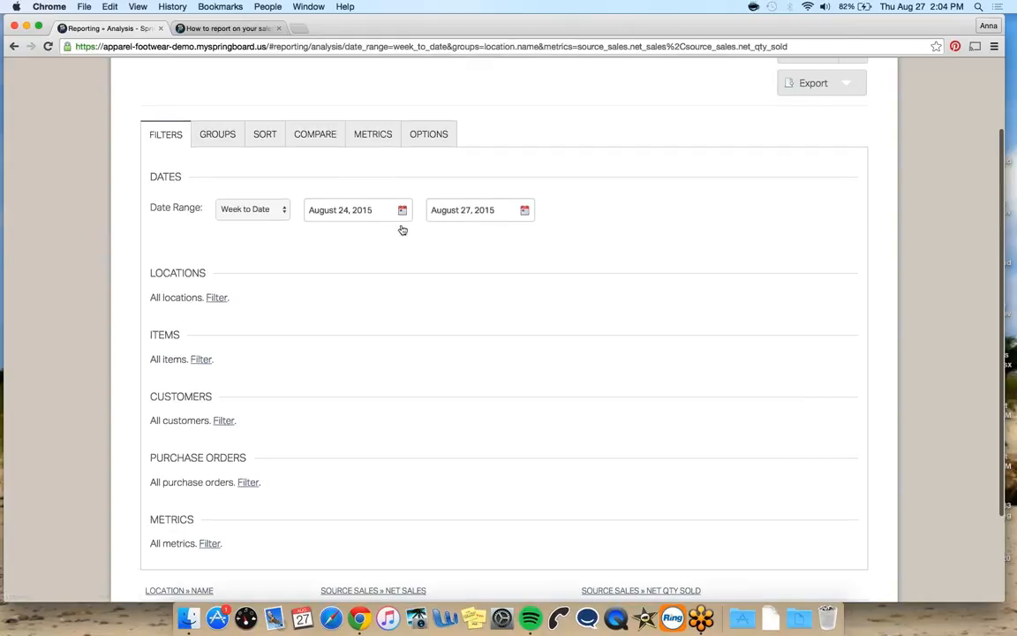
{"action": "left_click", "coordinate": [219, 133]}
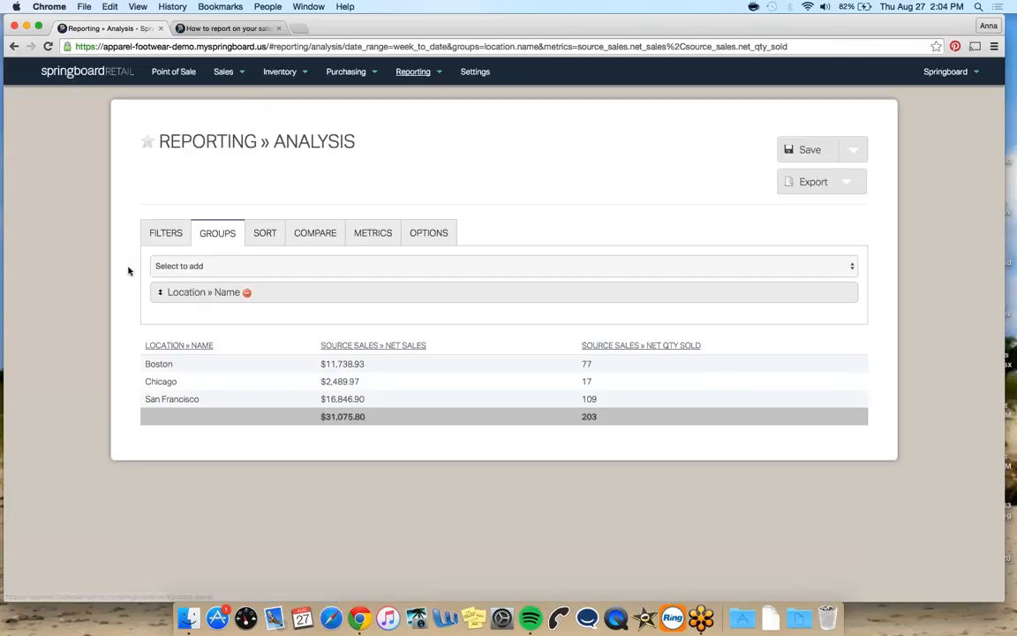
{"action": "left_click", "coordinate": [175, 267]}
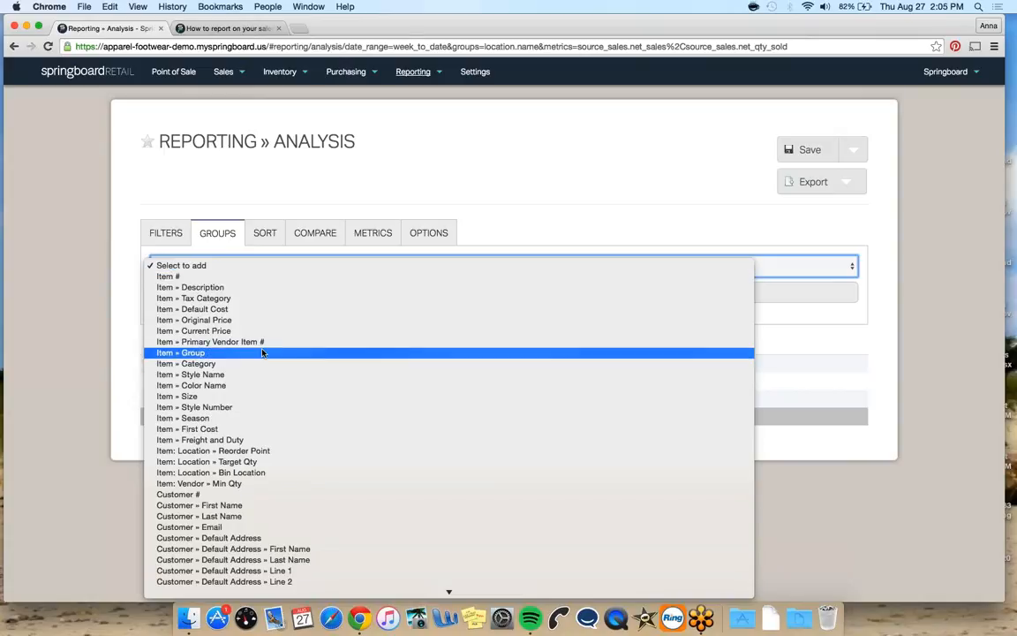
{"action": "scroll", "coordinate": [262, 353], "scroll_direction": "down", "scroll_amount": 2}
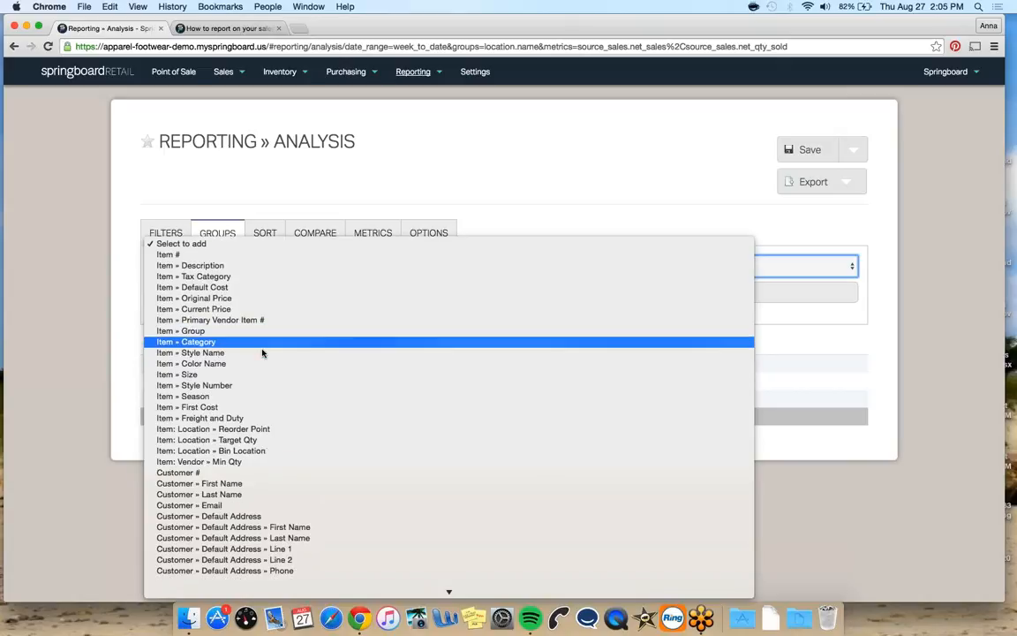
{"action": "scroll", "coordinate": [270, 454], "scroll_direction": "down", "scroll_amount": 10}
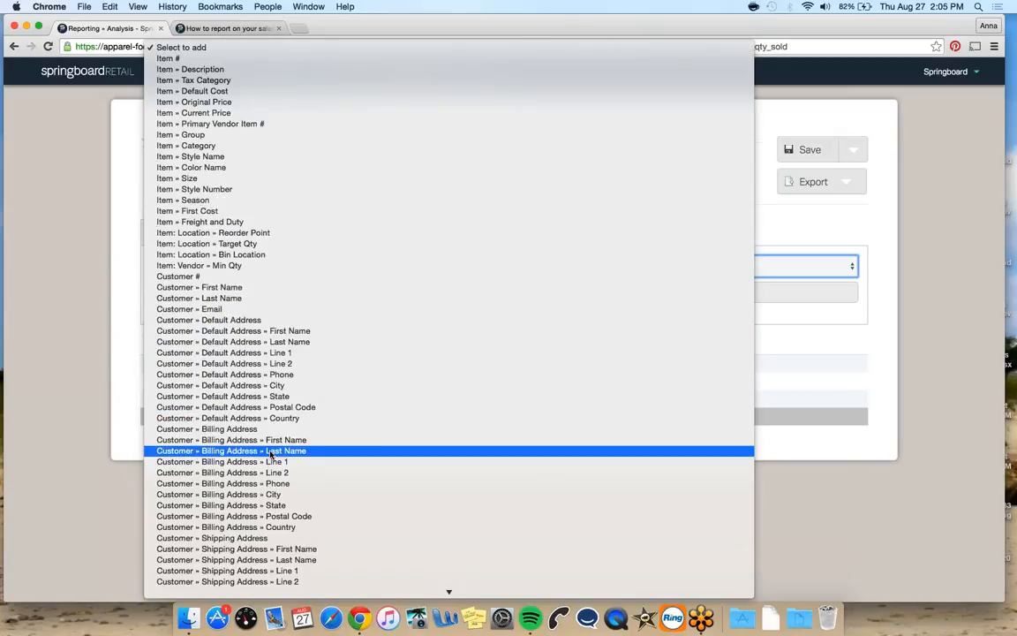
{"action": "scroll", "coordinate": [274, 486], "scroll_direction": "down", "scroll_amount": 3}
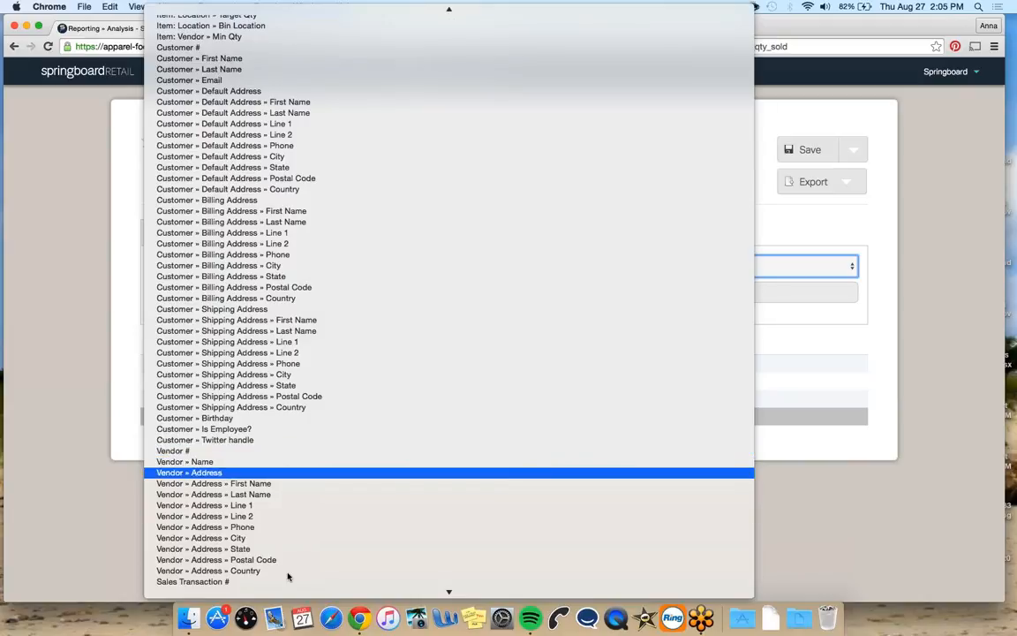
{"action": "scroll", "coordinate": [299, 494], "scroll_direction": "down", "scroll_amount": 10}
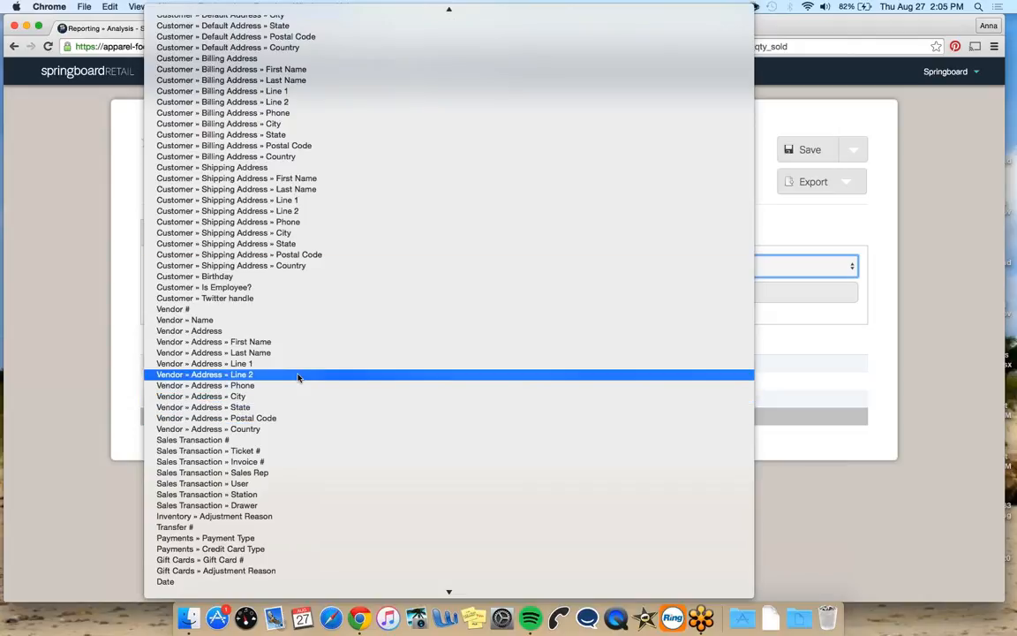
{"action": "left_click", "coordinate": [255, 320]}
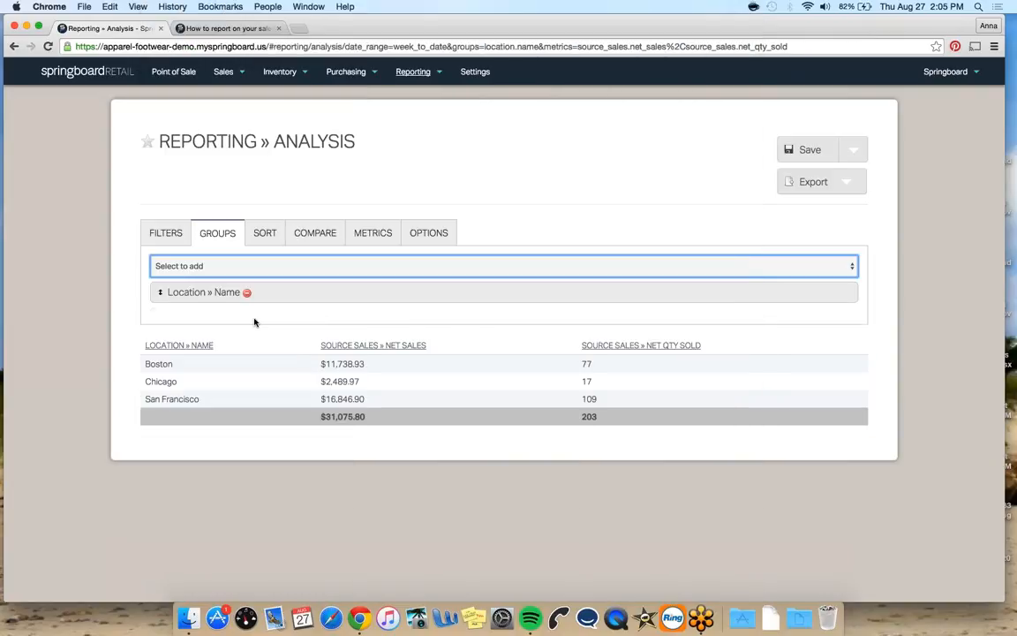
{"action": "scroll", "coordinate": [254, 320], "scroll_direction": "down", "scroll_amount": 5}
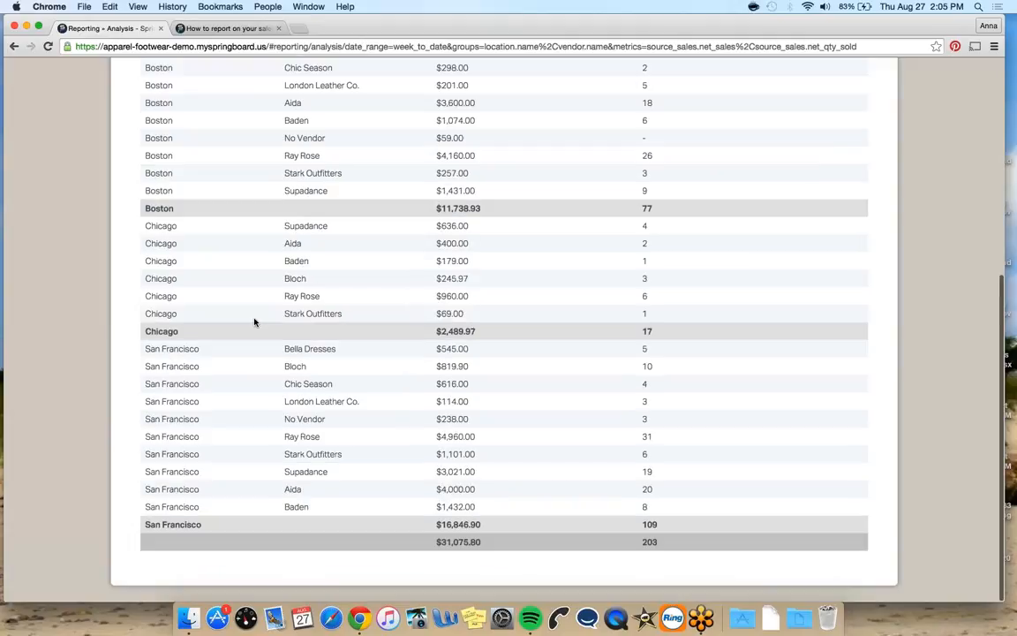
{"action": "scroll", "coordinate": [229, 262], "scroll_direction": "up", "scroll_amount": 5}
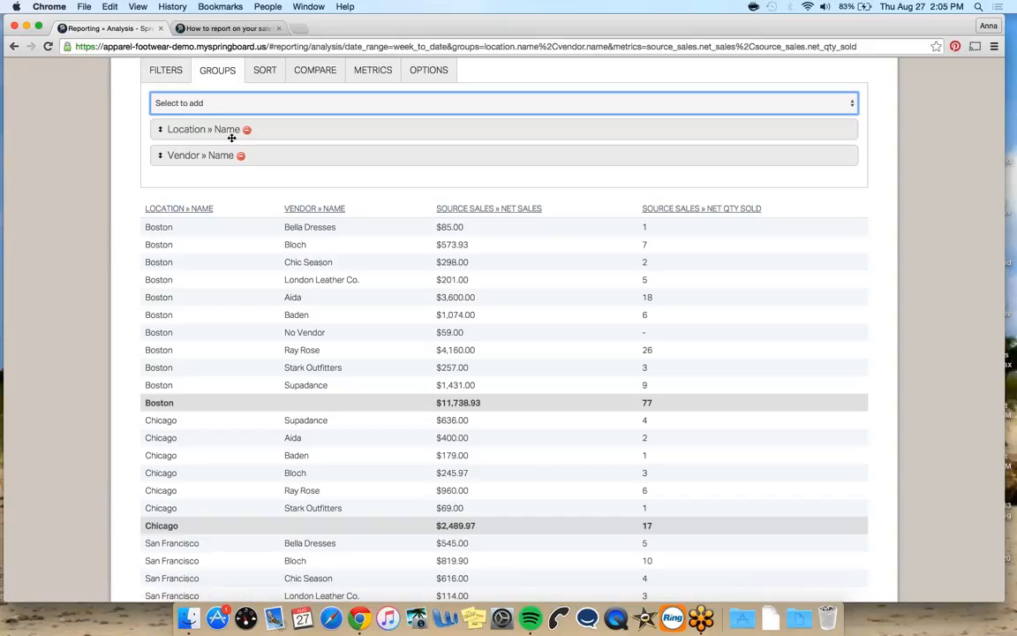
Browse the list of available metrics without adding any
{"action": "left_click", "coordinate": [373, 71]}
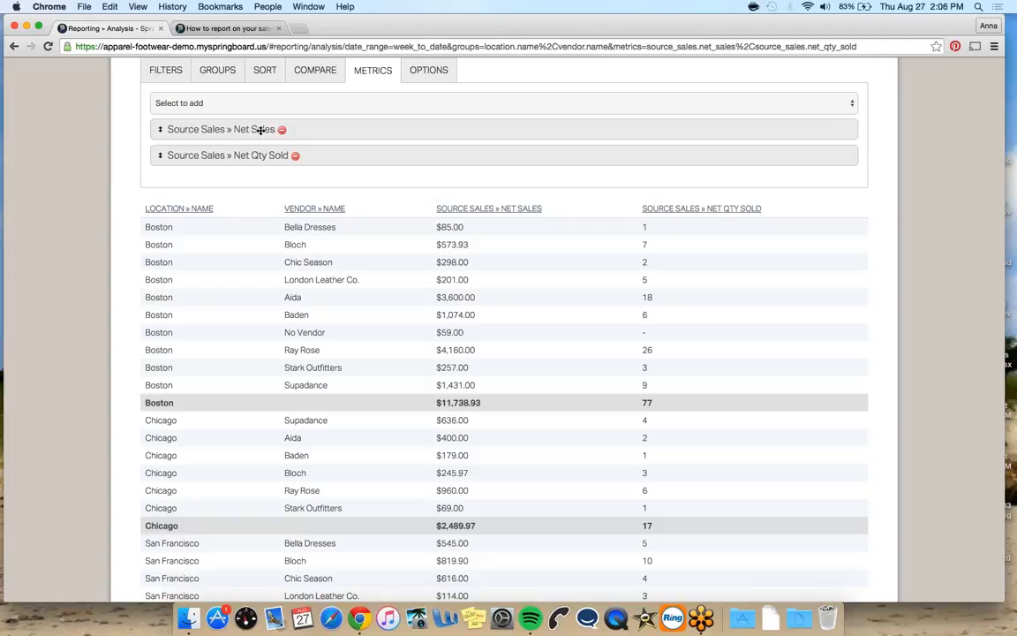
{"action": "left_click", "coordinate": [182, 96]}
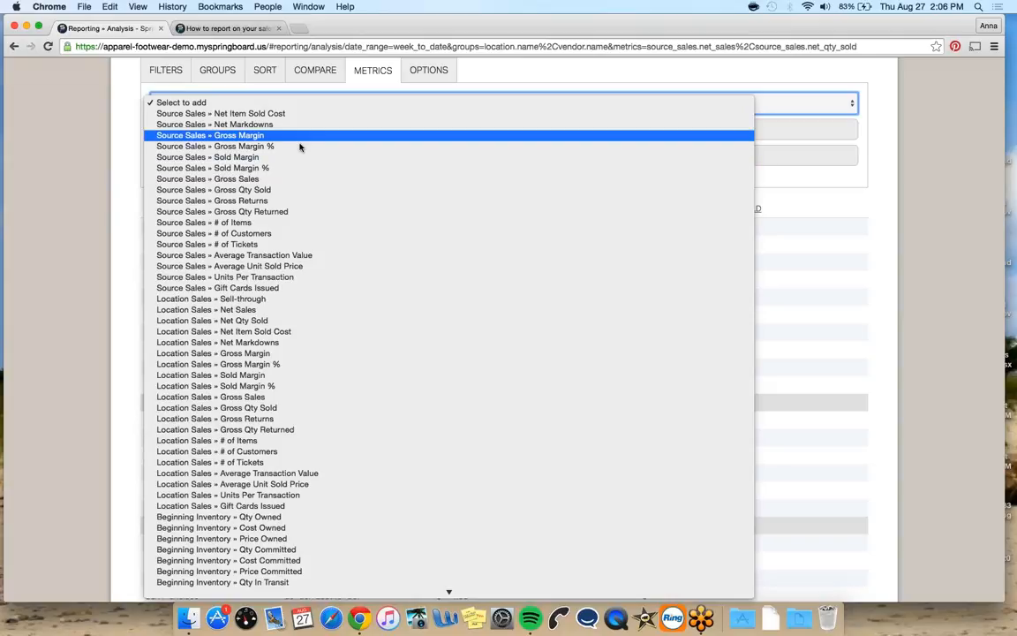
{"action": "scroll", "coordinate": [316, 210], "scroll_direction": "down", "scroll_amount": 3}
{"action": "scroll", "coordinate": [315, 221], "scroll_direction": "down", "scroll_amount": 2}
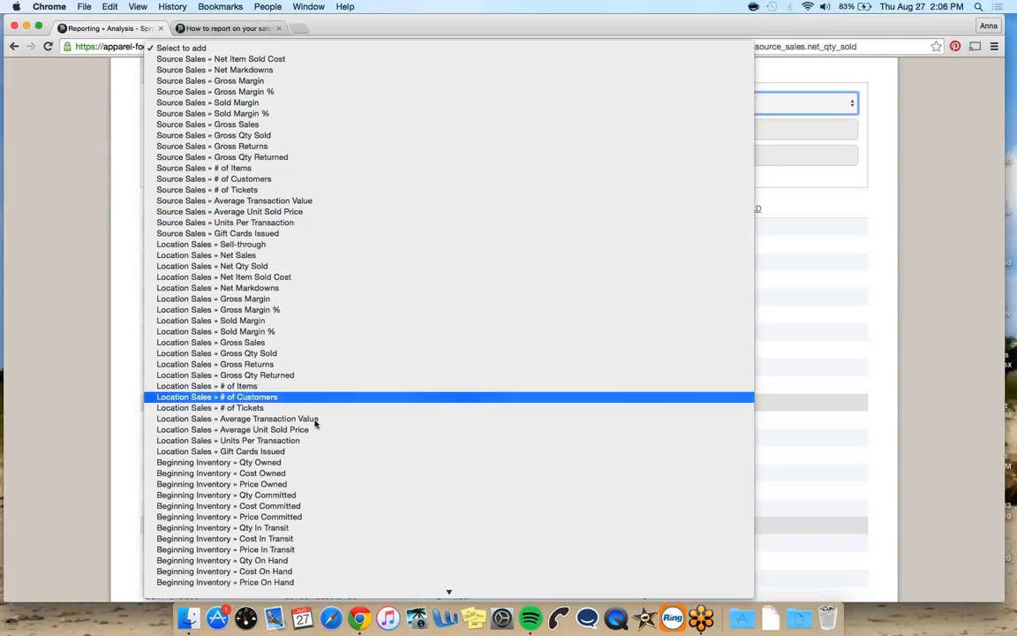
{"action": "scroll", "coordinate": [316, 428], "scroll_direction": "down", "scroll_amount": 5}
{"action": "scroll", "coordinate": [315, 430], "scroll_direction": "down", "scroll_amount": 9}
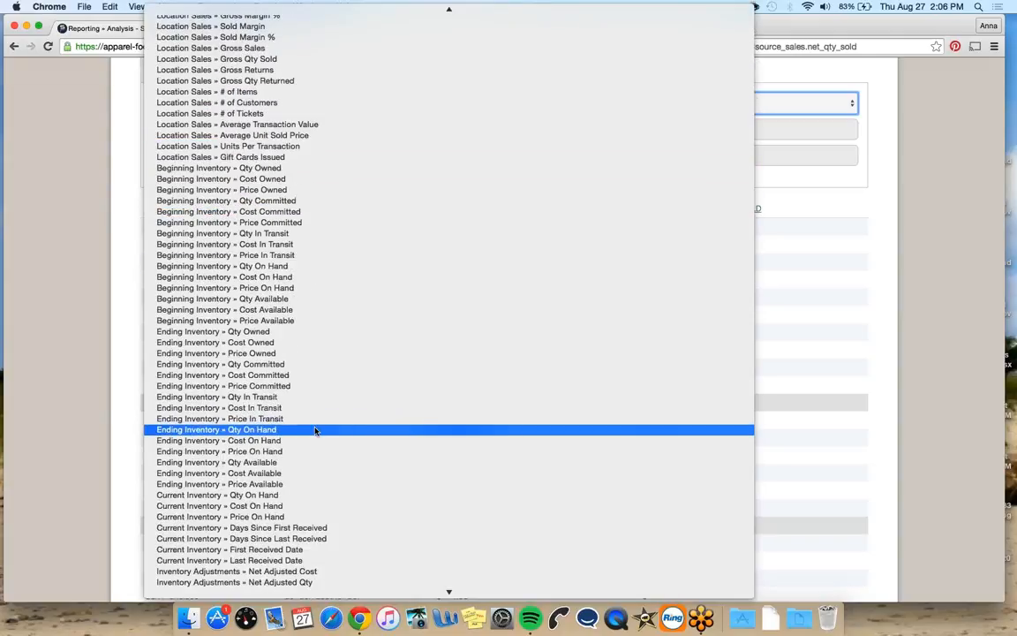
{"action": "scroll", "coordinate": [317, 428], "scroll_direction": "down", "scroll_amount": 2}
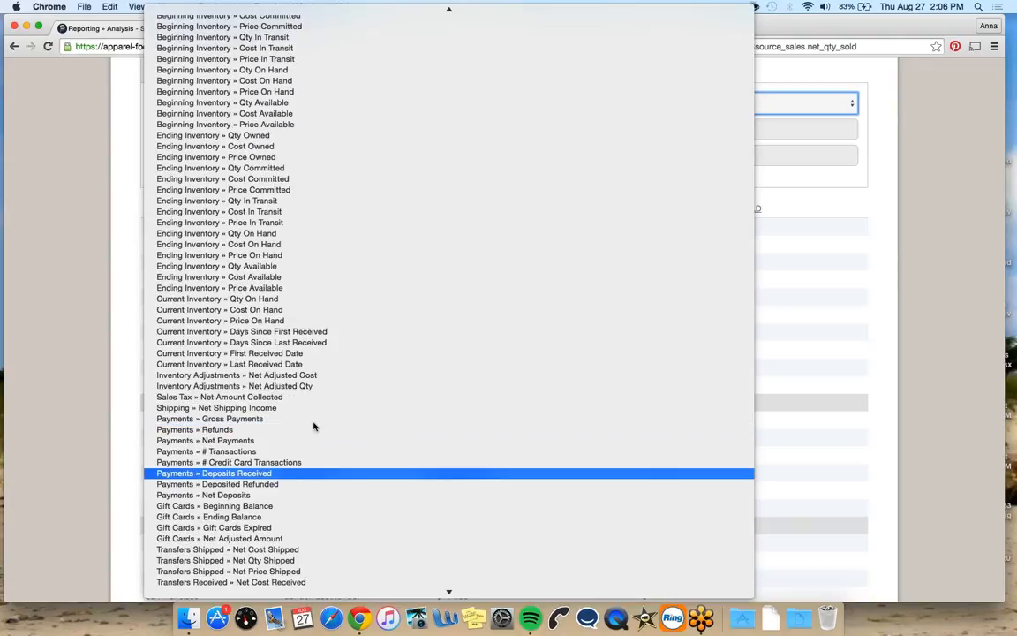
{"action": "scroll", "coordinate": [313, 426], "scroll_direction": "down", "scroll_amount": 5}
{"action": "scroll", "coordinate": [314, 433], "scroll_direction": "down", "scroll_amount": 2}
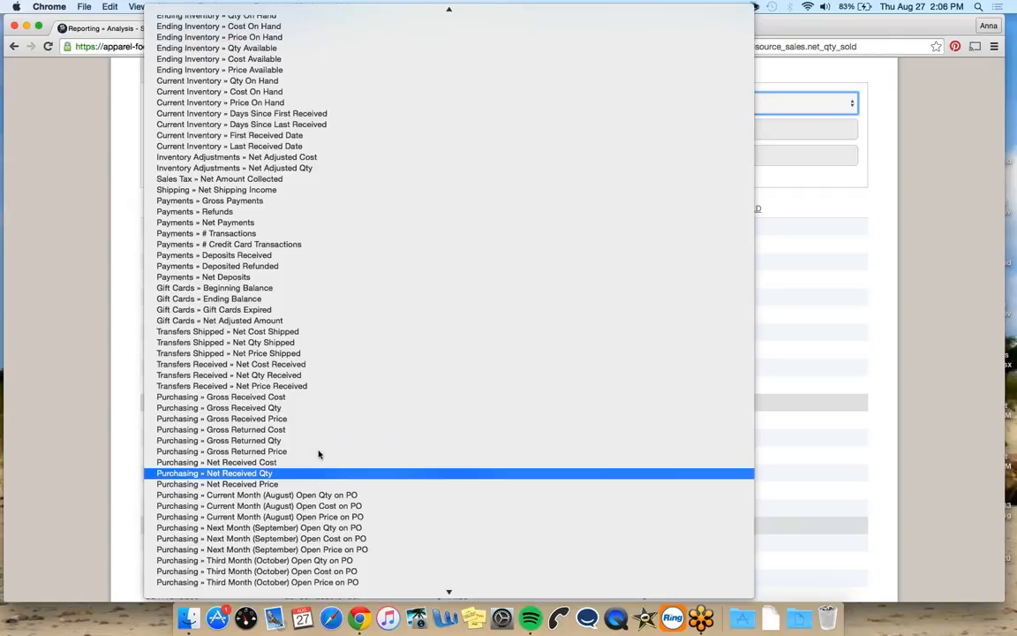
{"action": "scroll", "coordinate": [319, 465], "scroll_direction": "down", "scroll_amount": 1}
{"action": "scroll", "coordinate": [319, 466], "scroll_direction": "down", "scroll_amount": 2}
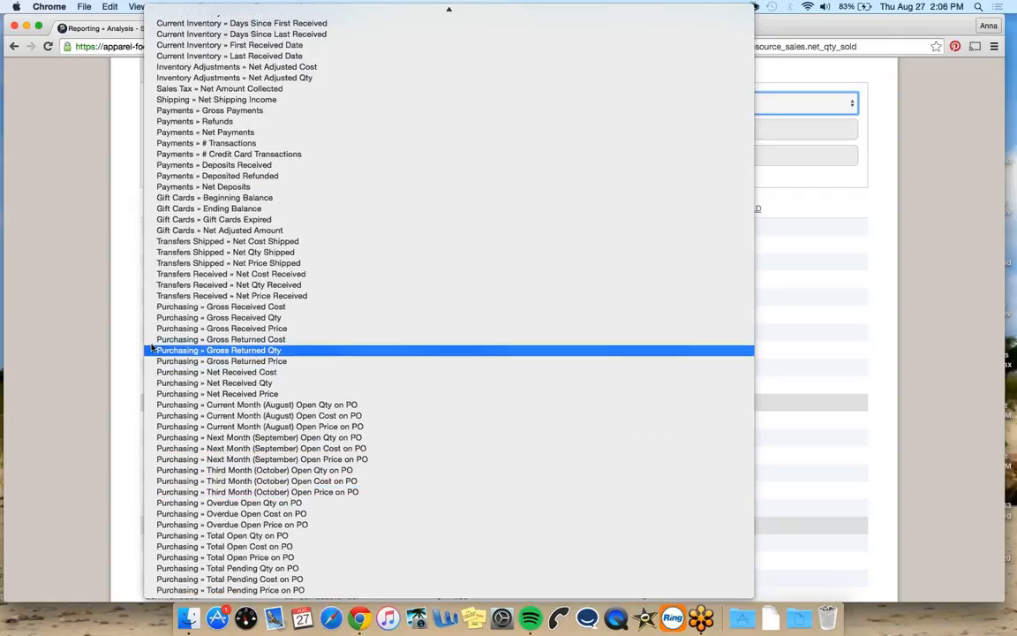
{"action": "left_click", "coordinate": [110, 329]}
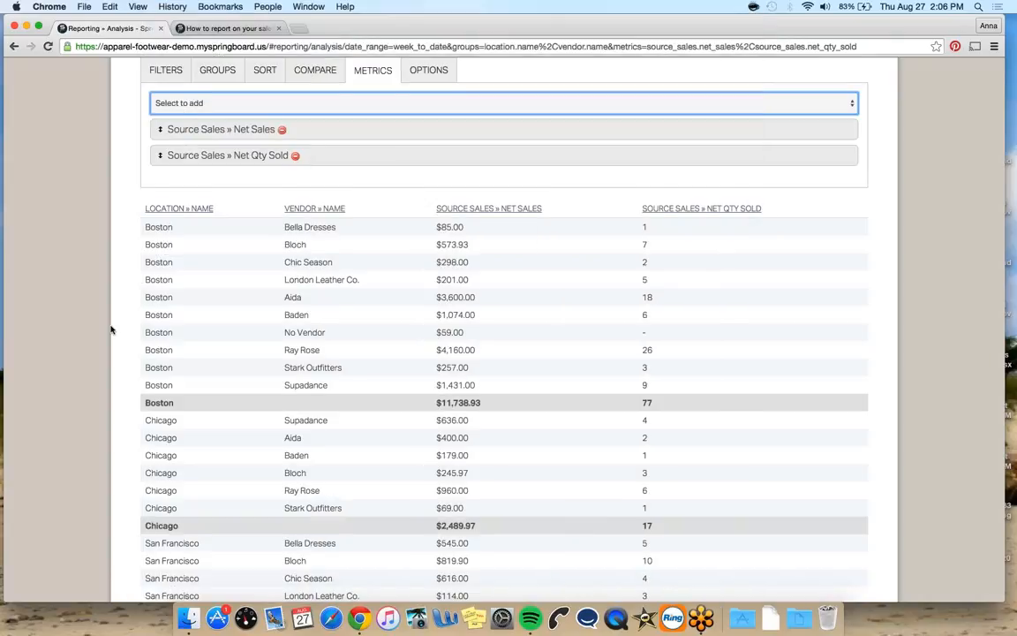
Sort the report by Source Sales » Net Sales descending, then by Source Sales » Net Qty Sold ascending
{"action": "scroll", "coordinate": [109, 330], "scroll_direction": "up", "scroll_amount": 2}
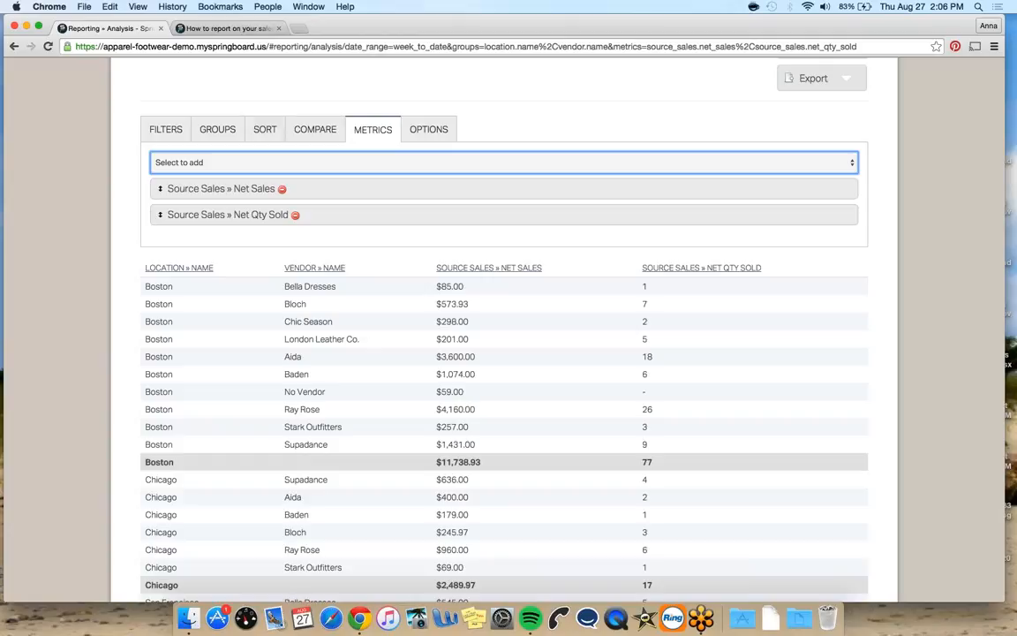
{"action": "left_click", "coordinate": [310, 129]}
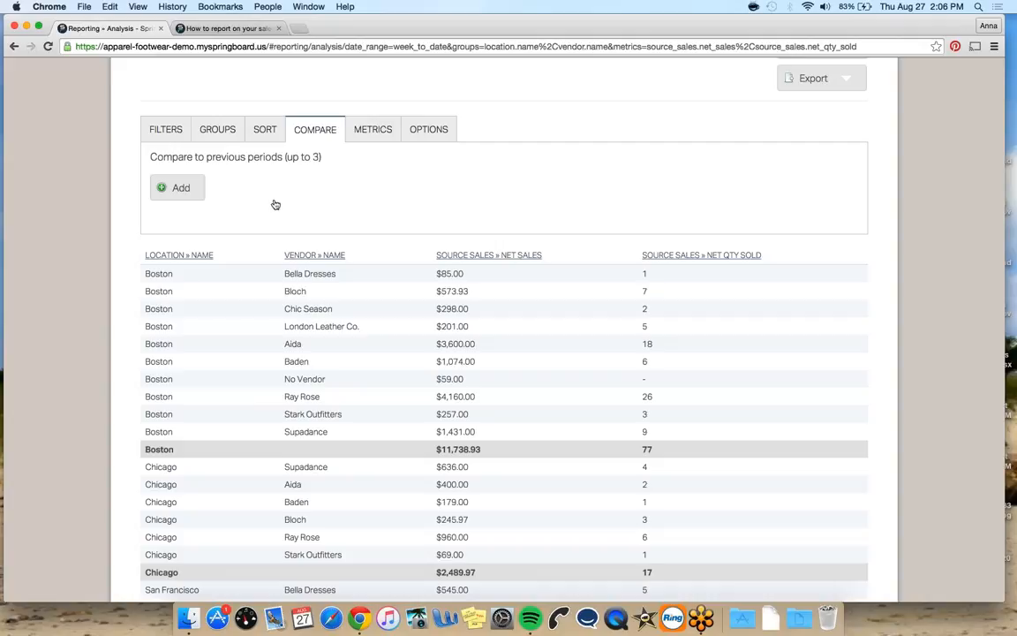
{"action": "left_click", "coordinate": [265, 129]}
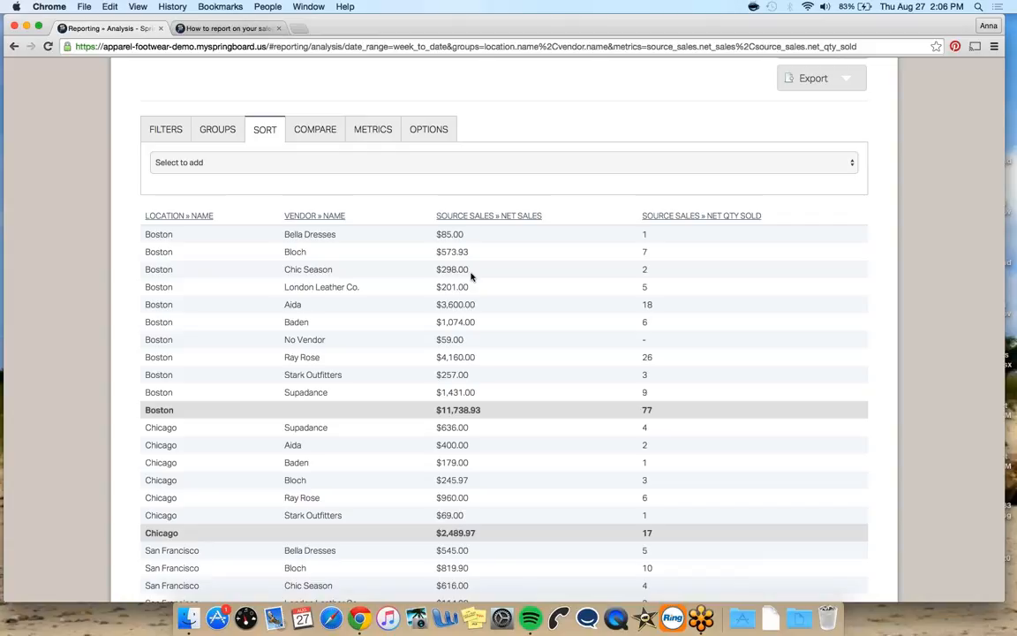
{"action": "left_click", "coordinate": [481, 217]}
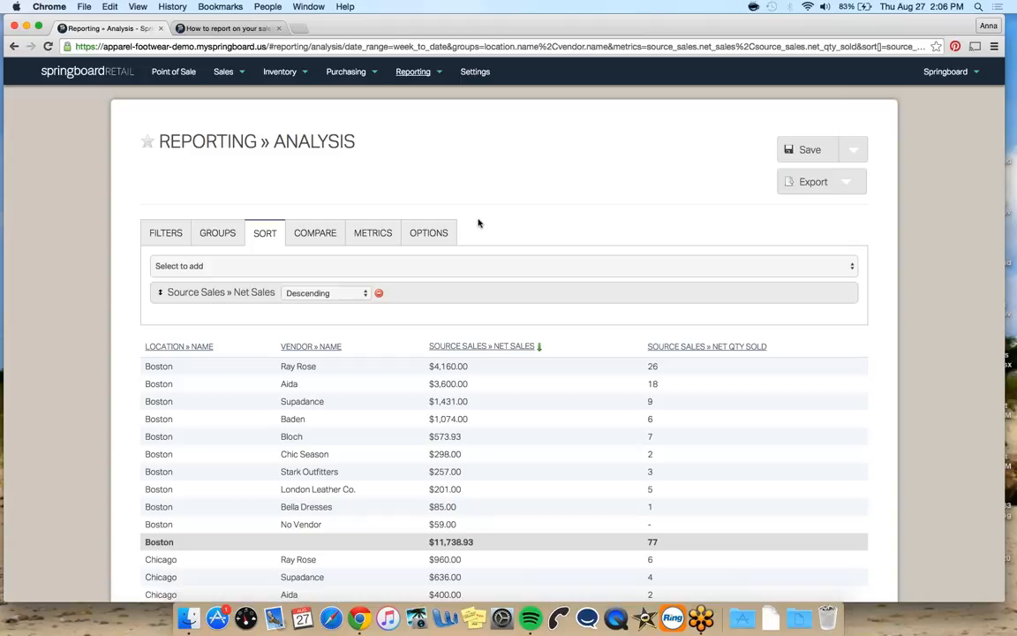
{"action": "left_click", "coordinate": [454, 266]}
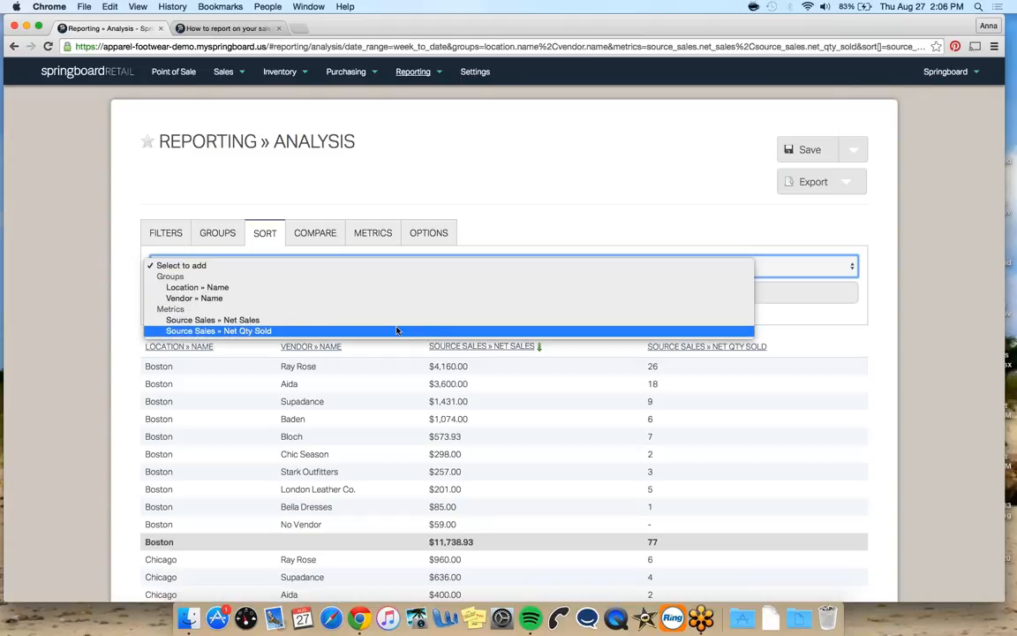
{"action": "left_click", "coordinate": [394, 330]}
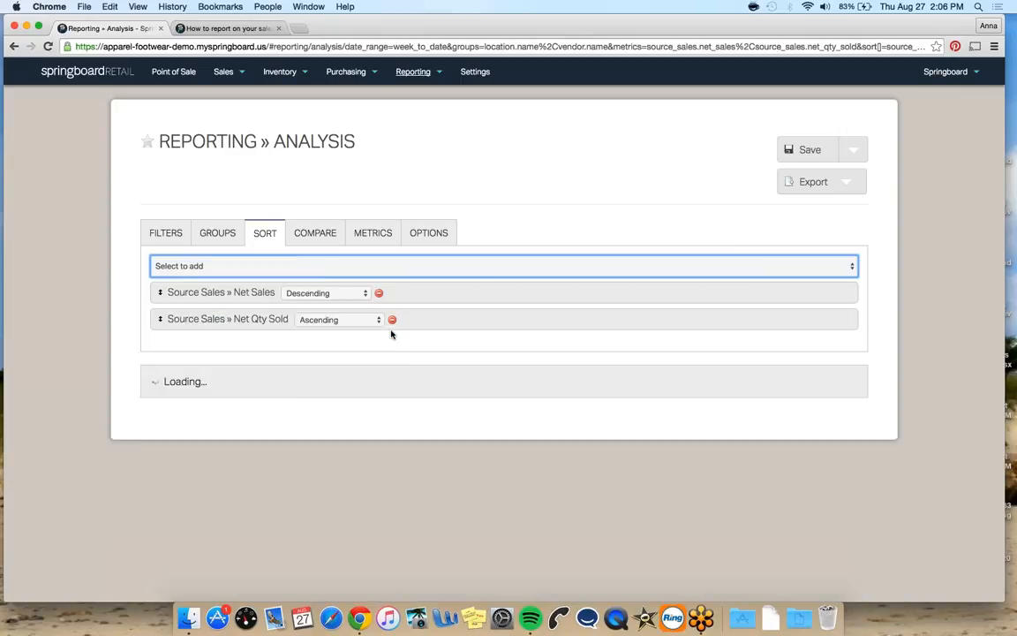
Toggle the Include Subtotals option off and back on
{"action": "left_click", "coordinate": [426, 236]}
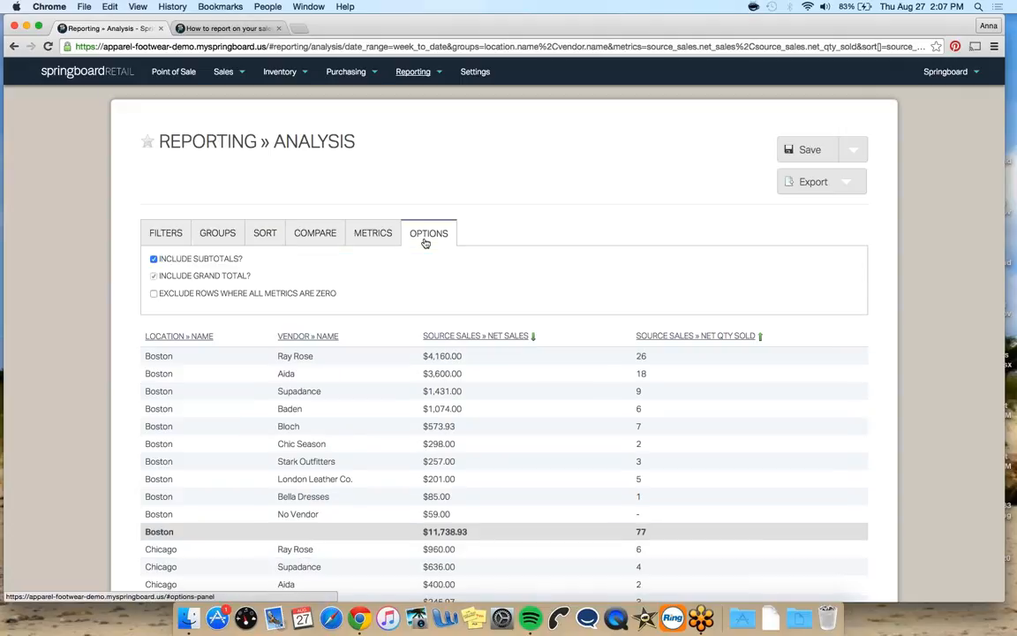
{"action": "left_click", "coordinate": [154, 258]}
{"action": "left_click", "coordinate": [154, 259]}
Start a new Analysis report from the Reporting menu
{"action": "left_click", "coordinate": [413, 71]}
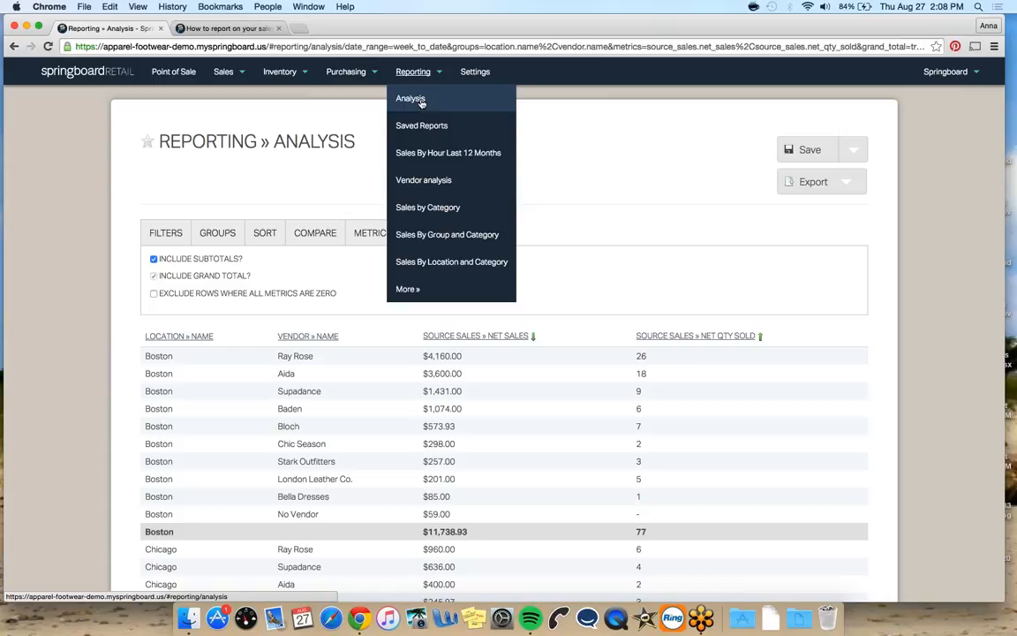
{"action": "left_click", "coordinate": [422, 103]}
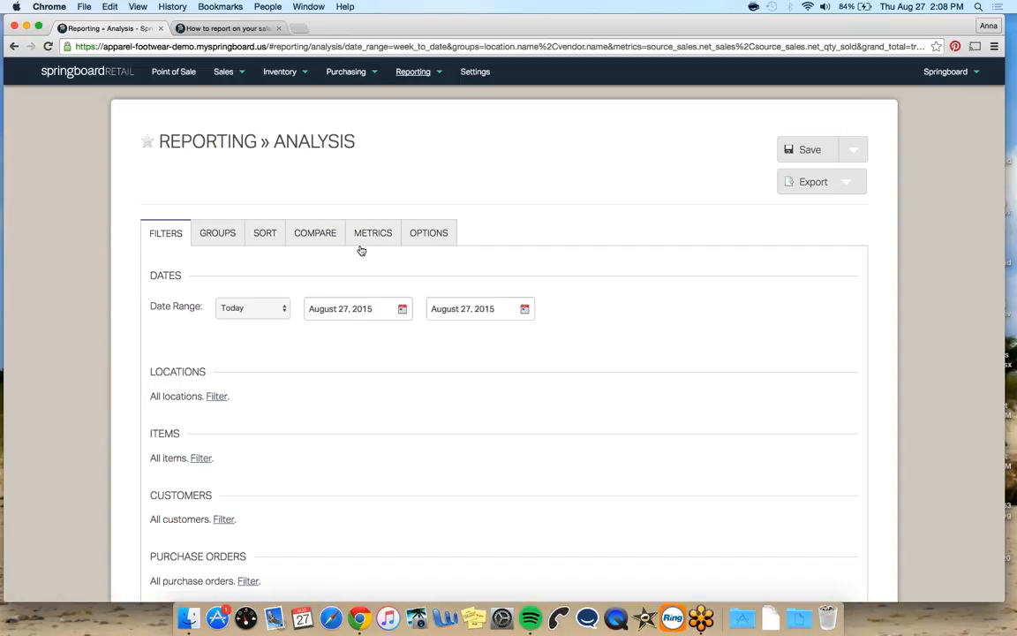
Try adding Purchase Order » End Ship Month as a second grouping, then remove it
{"action": "left_click", "coordinate": [228, 243]}
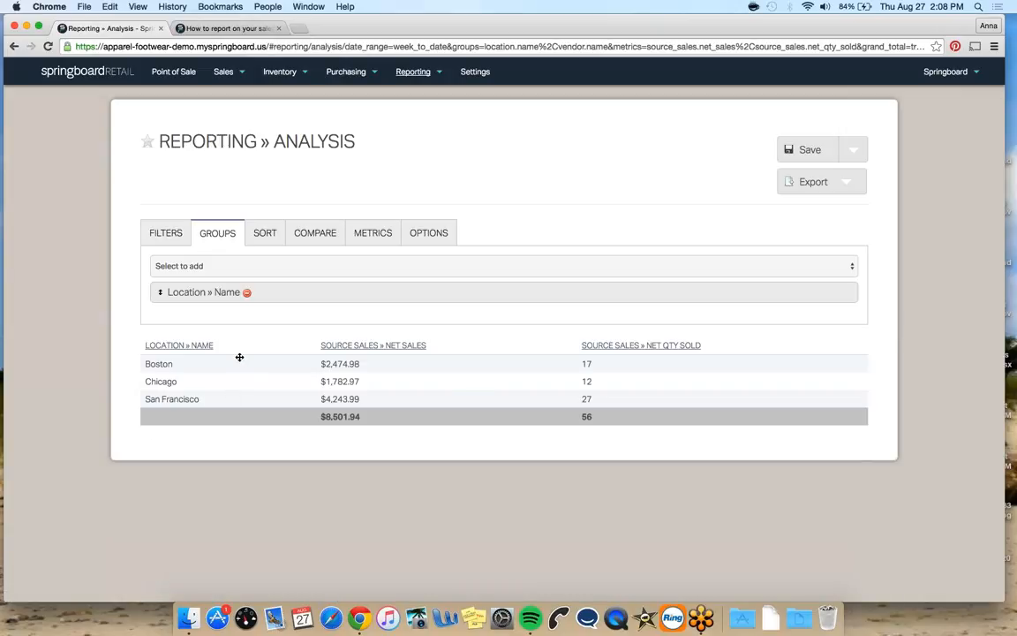
{"action": "left_click", "coordinate": [271, 265]}
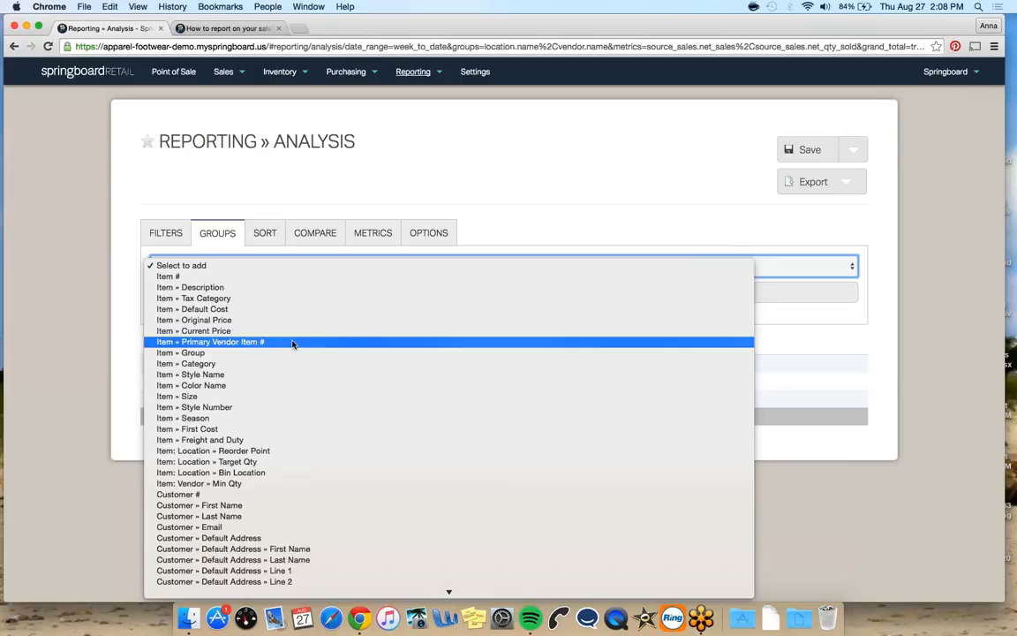
{"action": "scroll", "coordinate": [292, 344], "scroll_direction": "down", "scroll_amount": 15}
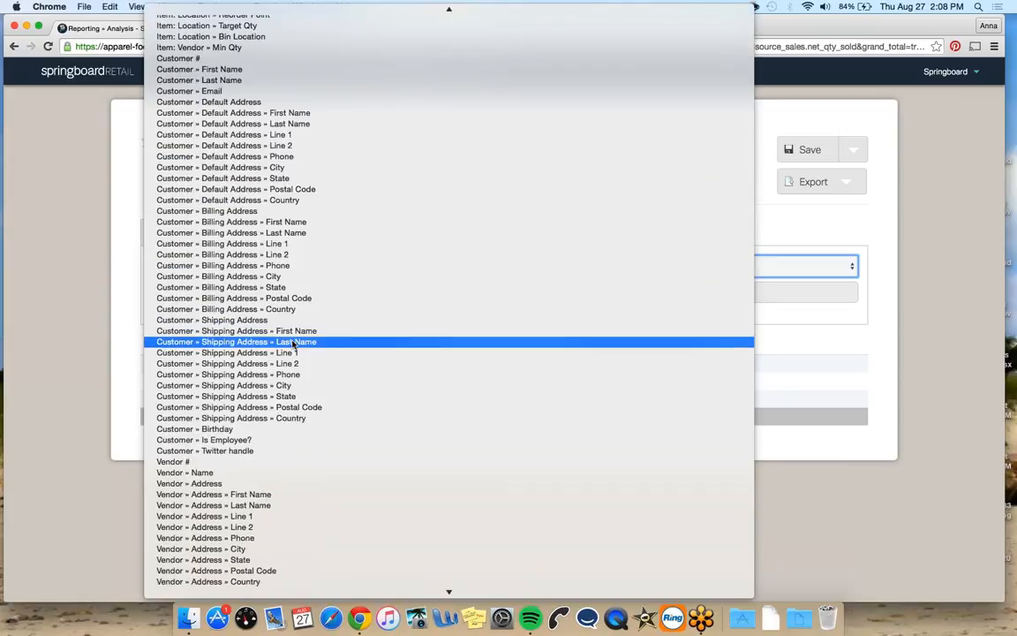
{"action": "scroll", "coordinate": [292, 344], "scroll_direction": "down", "scroll_amount": 7}
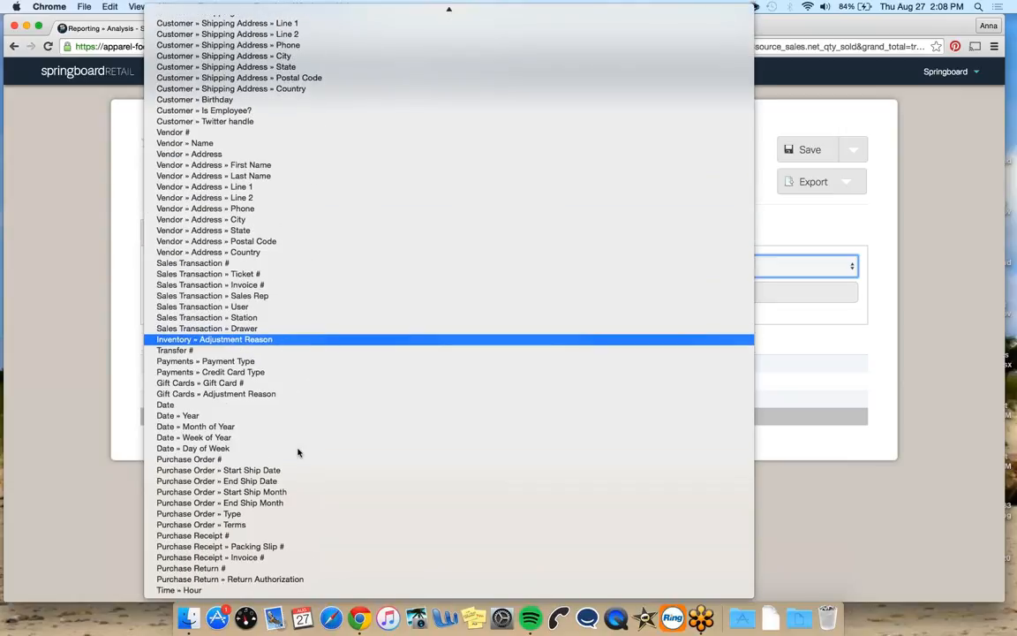
{"action": "left_click", "coordinate": [294, 503]}
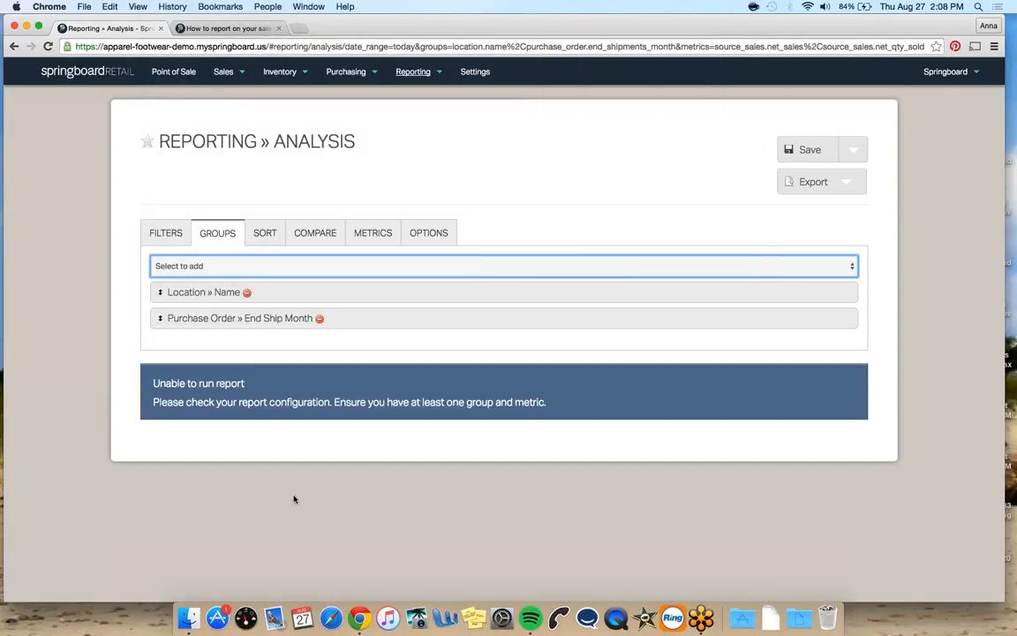
{"action": "left_click", "coordinate": [356, 242]}
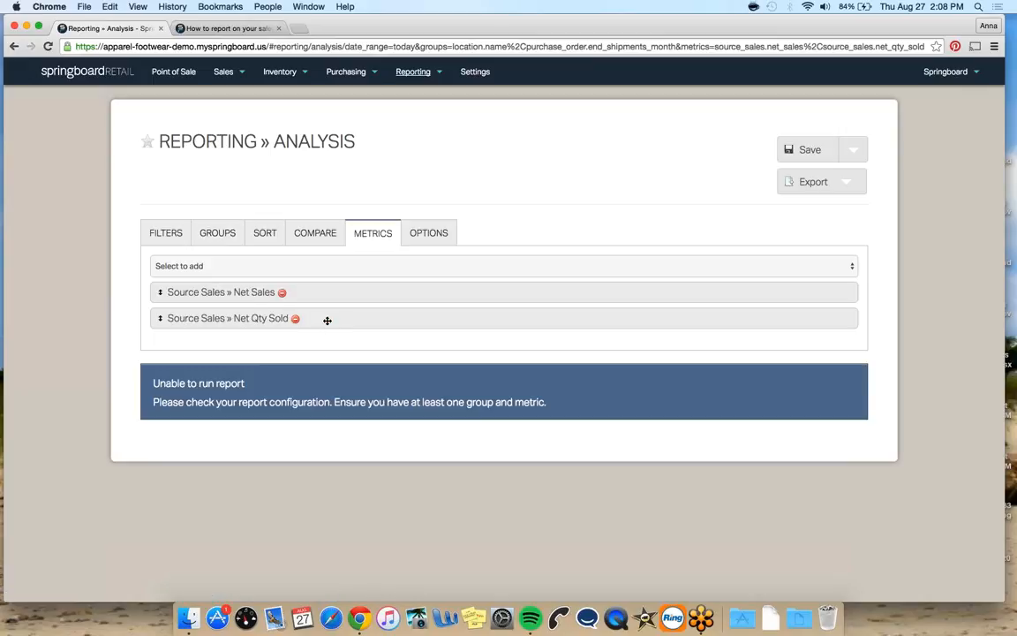
{"action": "left_click", "coordinate": [227, 237]}
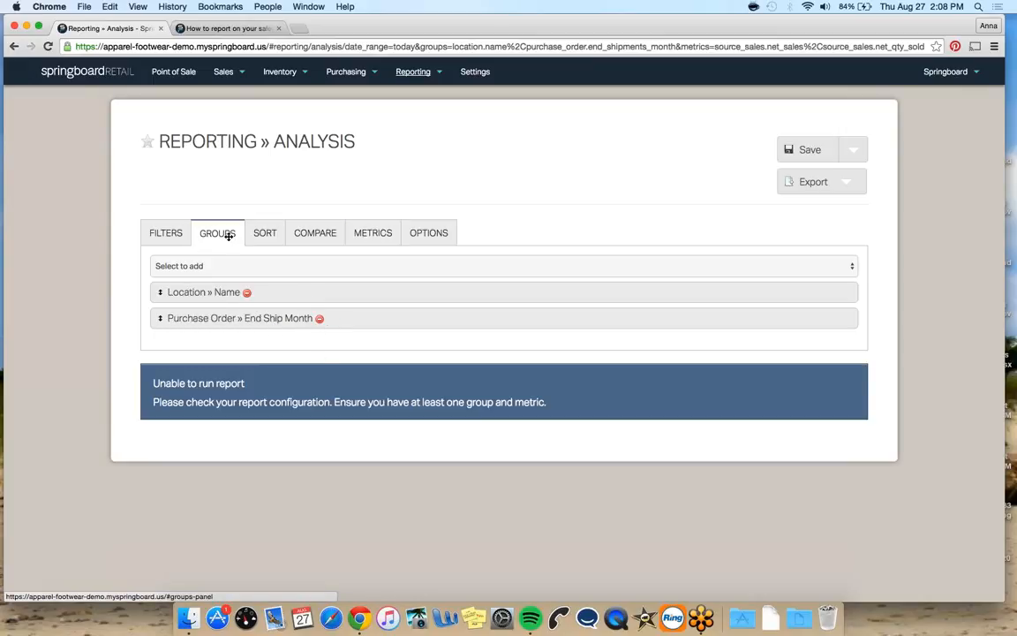
{"action": "left_click", "coordinate": [319, 321]}
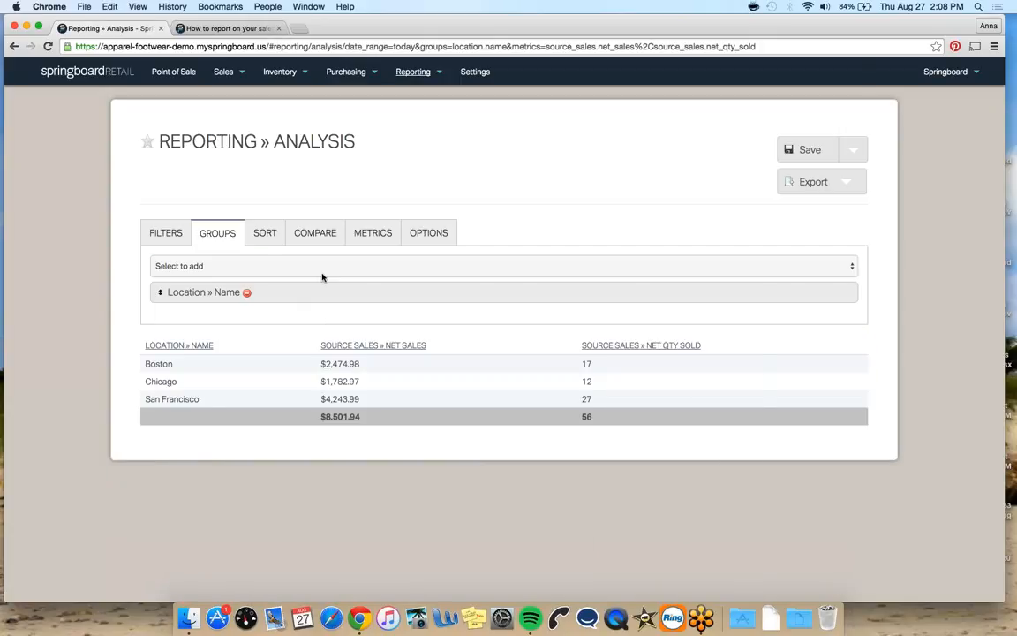
Add Gift Cards » Gift Card # as a second grouping below Location » Name
{"action": "left_click", "coordinate": [323, 268]}
{"action": "scroll", "coordinate": [326, 370], "scroll_direction": "down", "scroll_amount": 15}
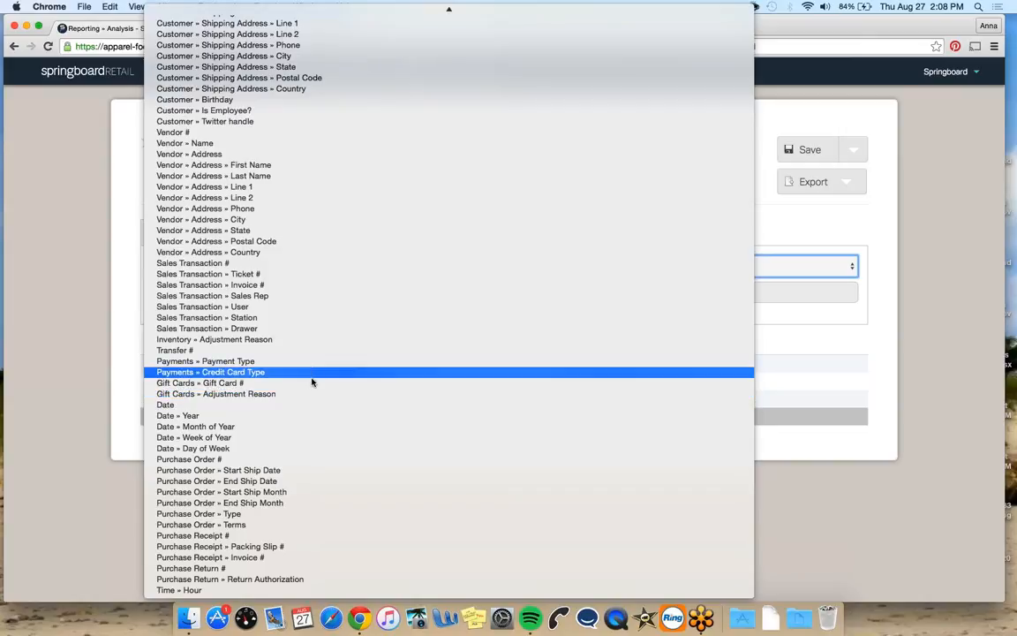
{"action": "left_click", "coordinate": [312, 383]}
Remove both Source Sales metrics and add Gift Cards » Beginning Balance as the only metric
{"action": "left_click", "coordinate": [370, 235]}
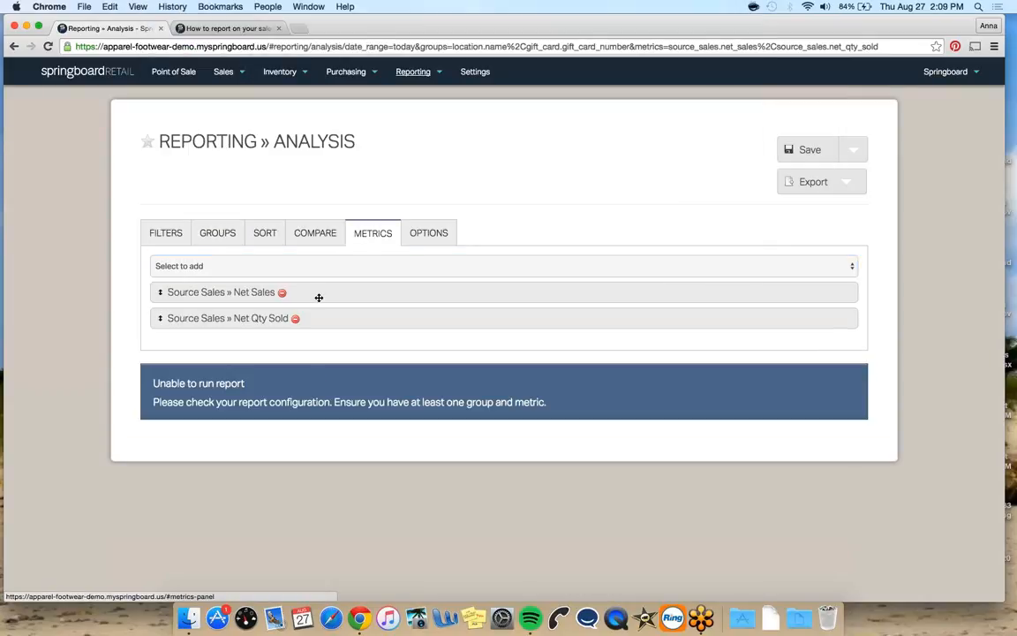
{"action": "left_click", "coordinate": [295, 318]}
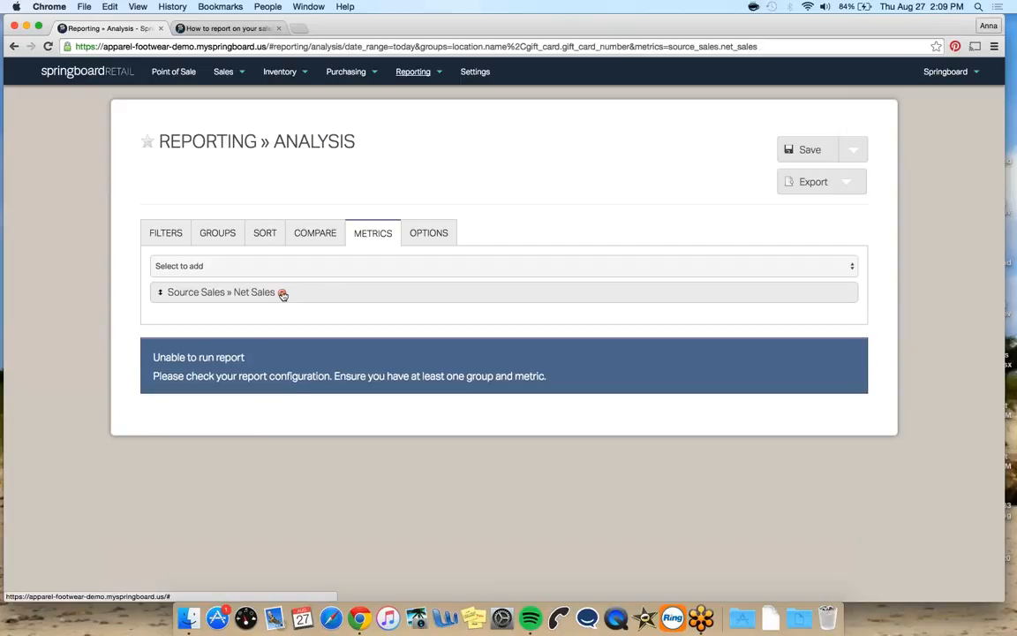
{"action": "left_click", "coordinate": [283, 294]}
{"action": "left_click", "coordinate": [299, 268]}
{"action": "scroll", "coordinate": [315, 332], "scroll_direction": "down", "scroll_amount": 10}
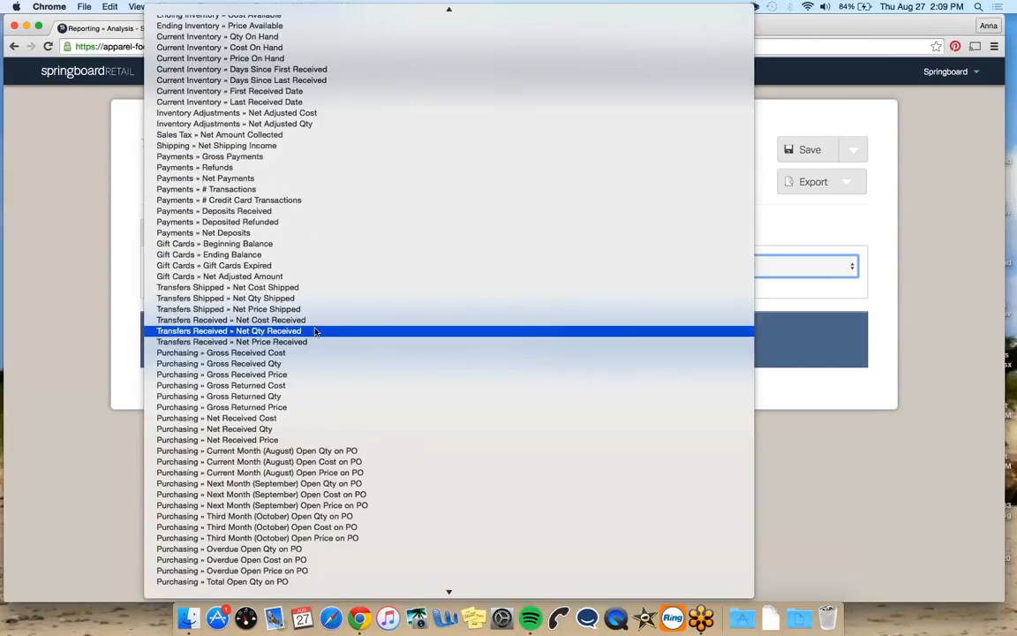
{"action": "scroll", "coordinate": [315, 331], "scroll_direction": "down", "scroll_amount": 1}
{"action": "left_click", "coordinate": [315, 232]}
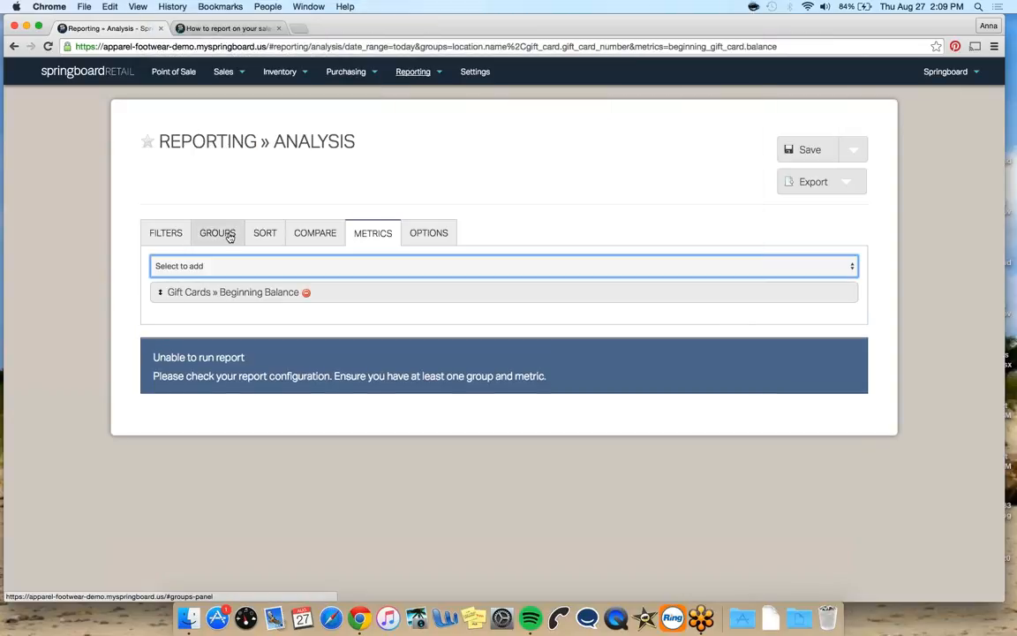
Remove the Location » Name grouping so the report groups only by gift card number
{"action": "left_click", "coordinate": [227, 235]}
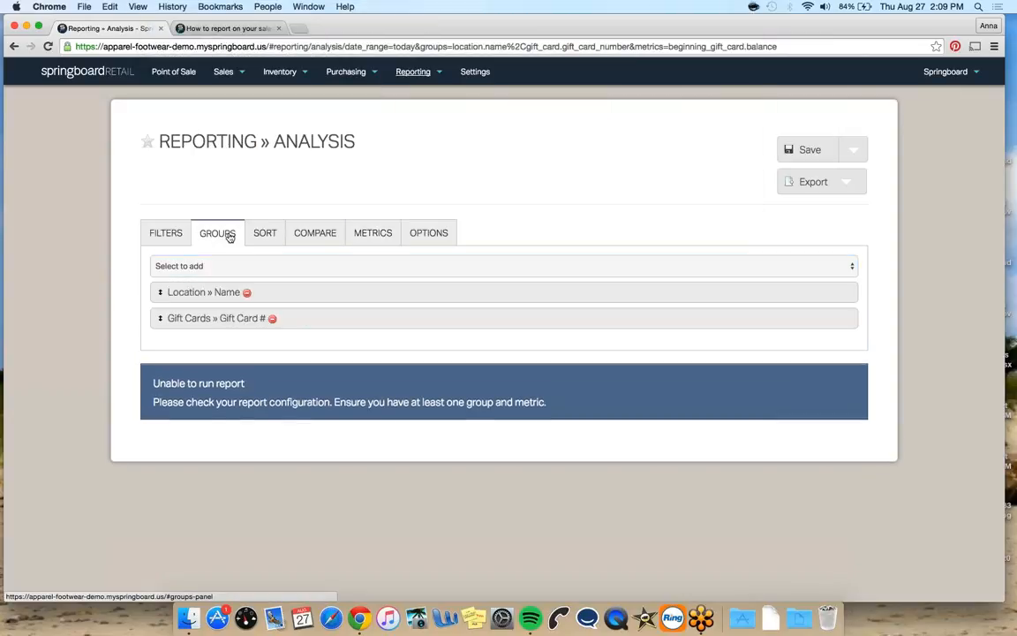
{"action": "left_click", "coordinate": [248, 292]}
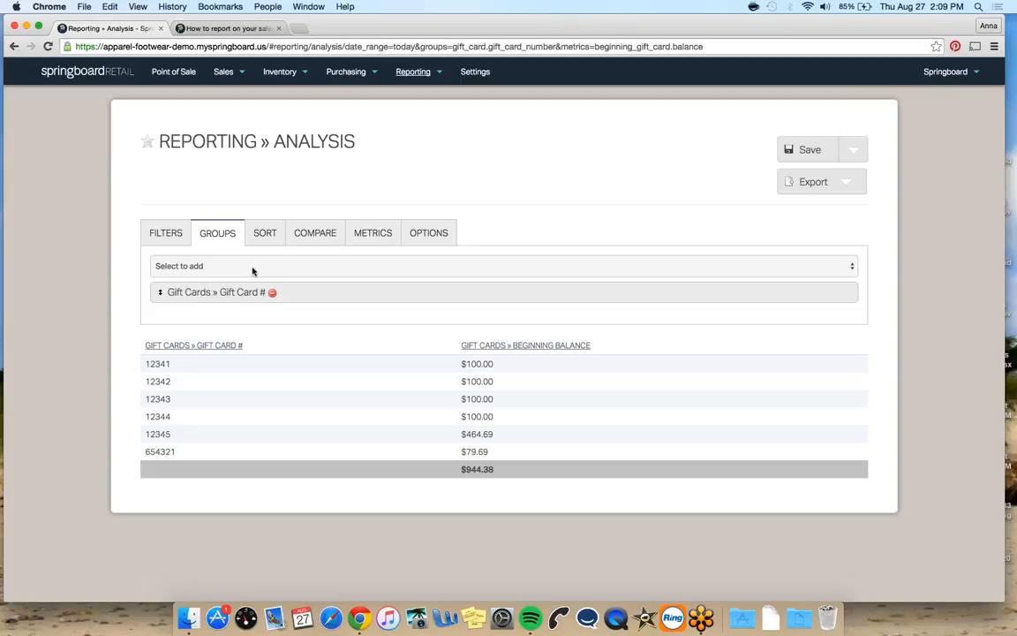
Add Item » Description as a grouping and remove the Gift Cards » Gift Card # grouping
{"action": "left_click", "coordinate": [252, 267]}
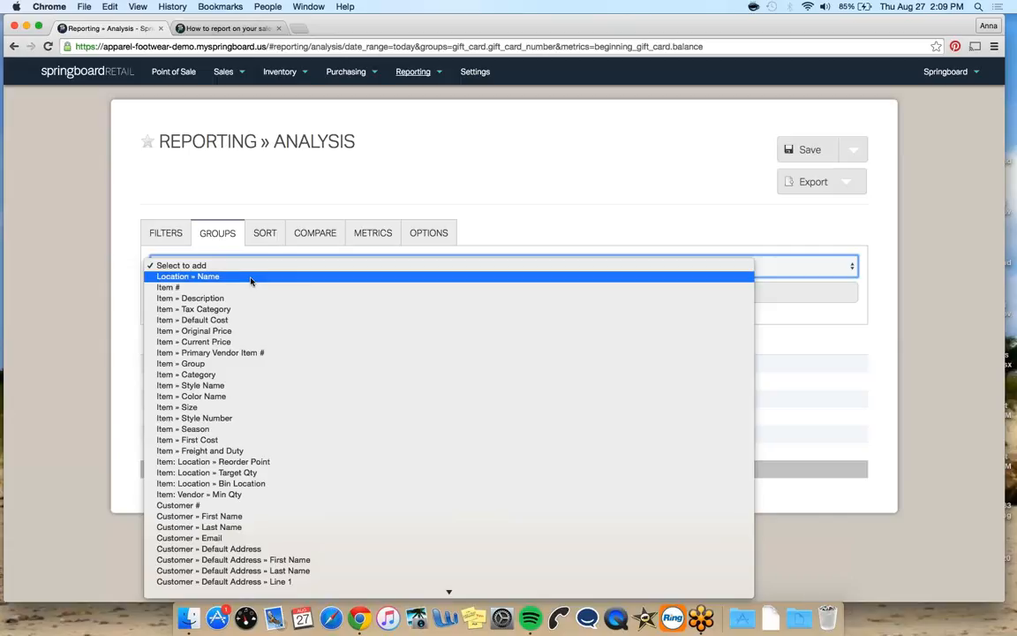
{"action": "left_click", "coordinate": [246, 298]}
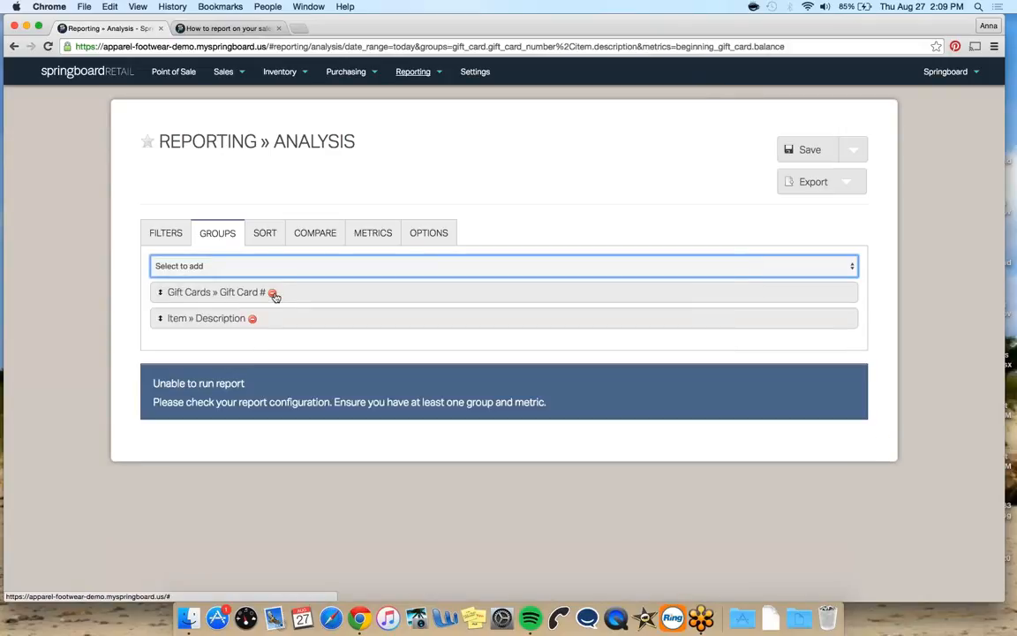
{"action": "left_click", "coordinate": [272, 294]}
Replace the Gift Cards » Beginning Balance metric with Source Sales » Net Sales
{"action": "left_click", "coordinate": [364, 235]}
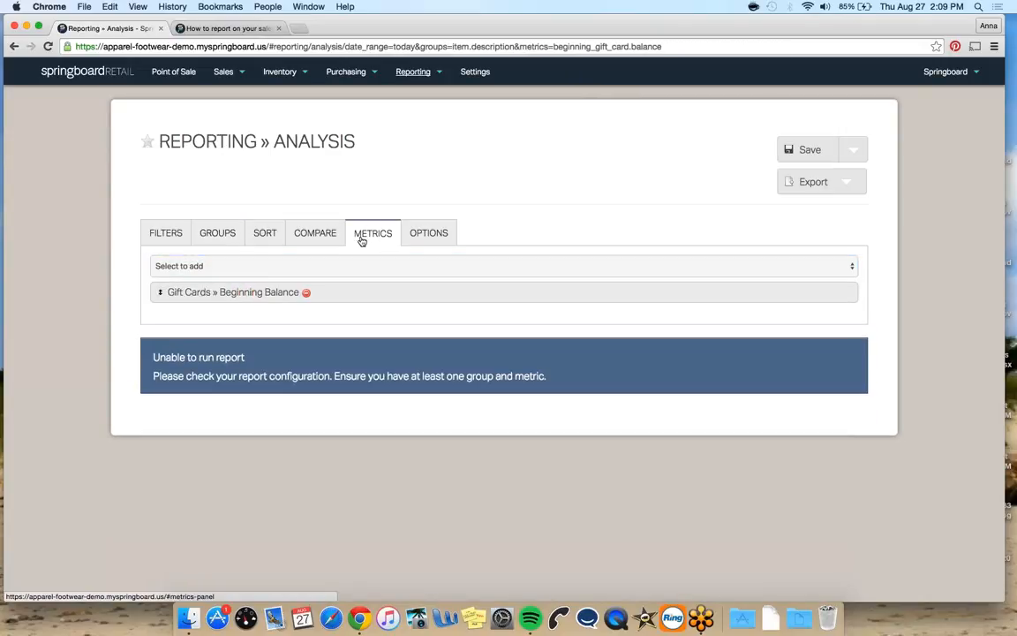
{"action": "left_click", "coordinate": [306, 293]}
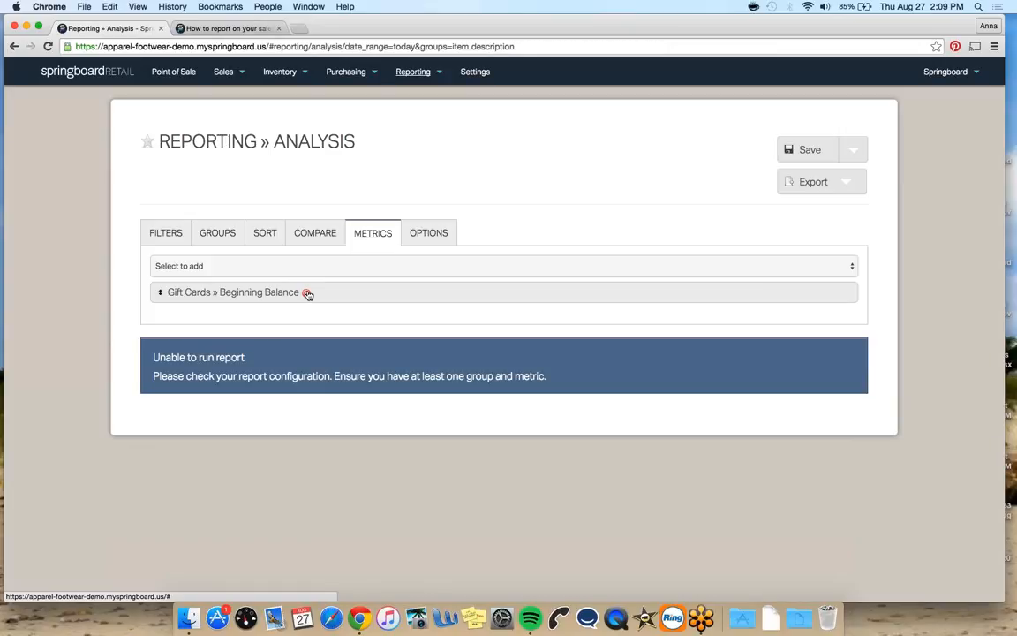
{"action": "left_click", "coordinate": [315, 266]}
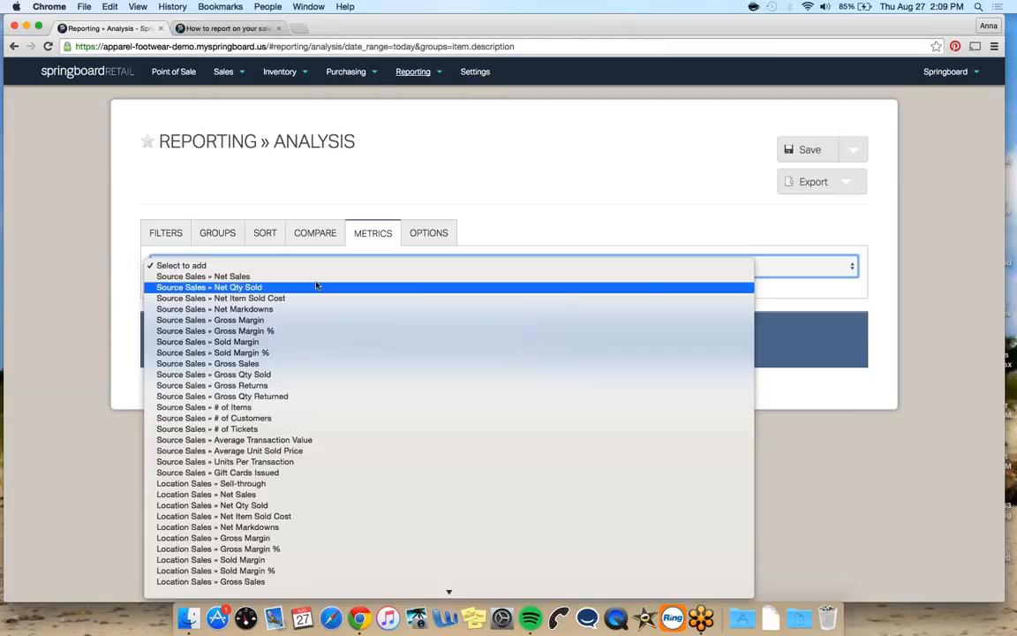
{"action": "left_click", "coordinate": [316, 279]}
Browse the list of available metrics without adding one
{"action": "left_click", "coordinate": [325, 270]}
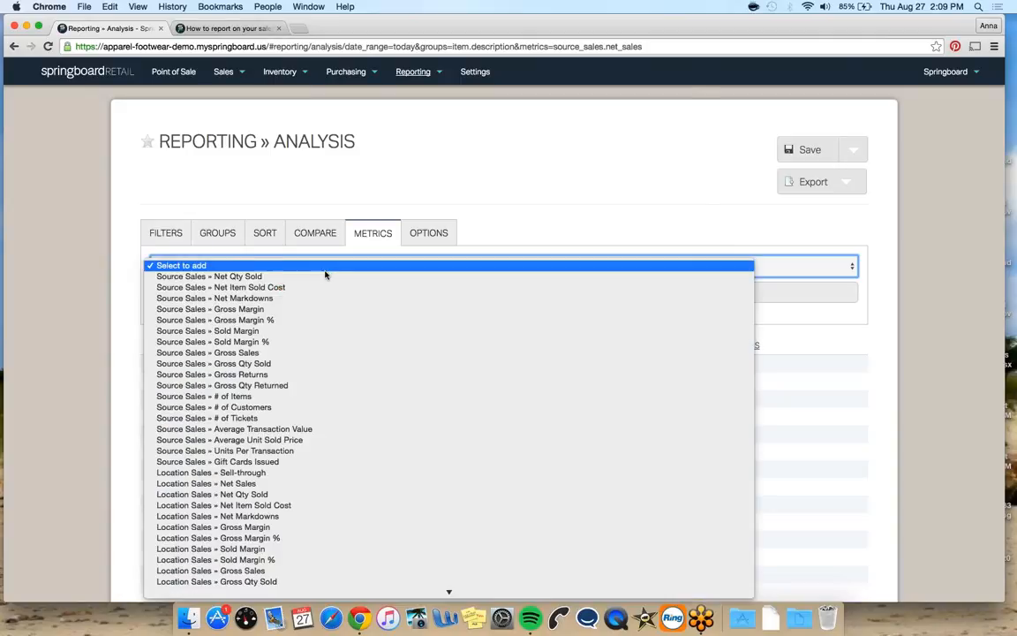
{"action": "scroll", "coordinate": [314, 403], "scroll_direction": "down", "scroll_amount": 1}
{"action": "scroll", "coordinate": [316, 354], "scroll_direction": "down", "scroll_amount": 3}
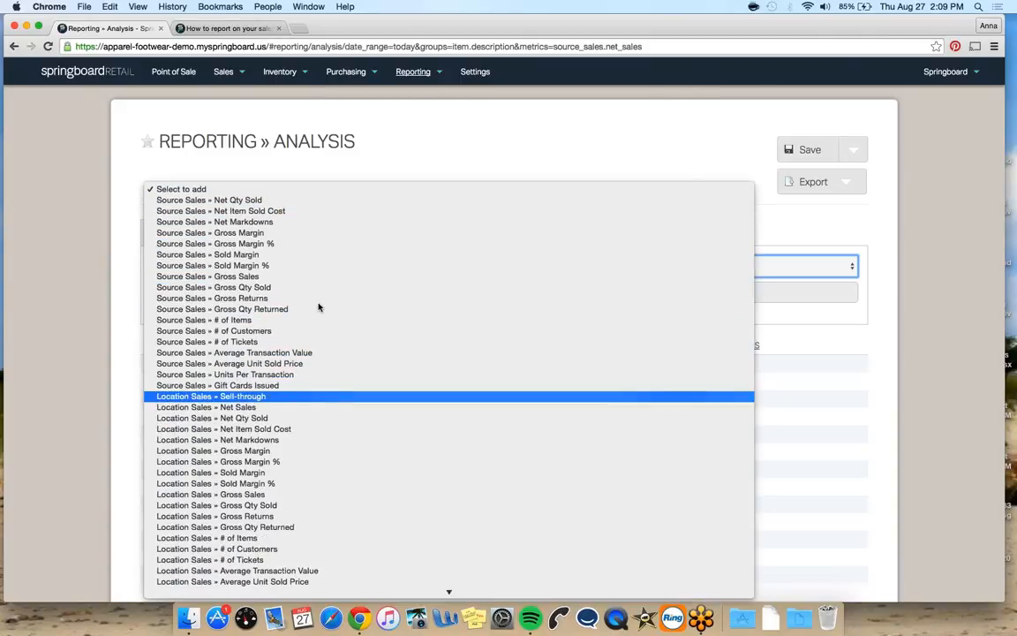
{"action": "scroll", "coordinate": [324, 422], "scroll_direction": "down", "scroll_amount": 10}
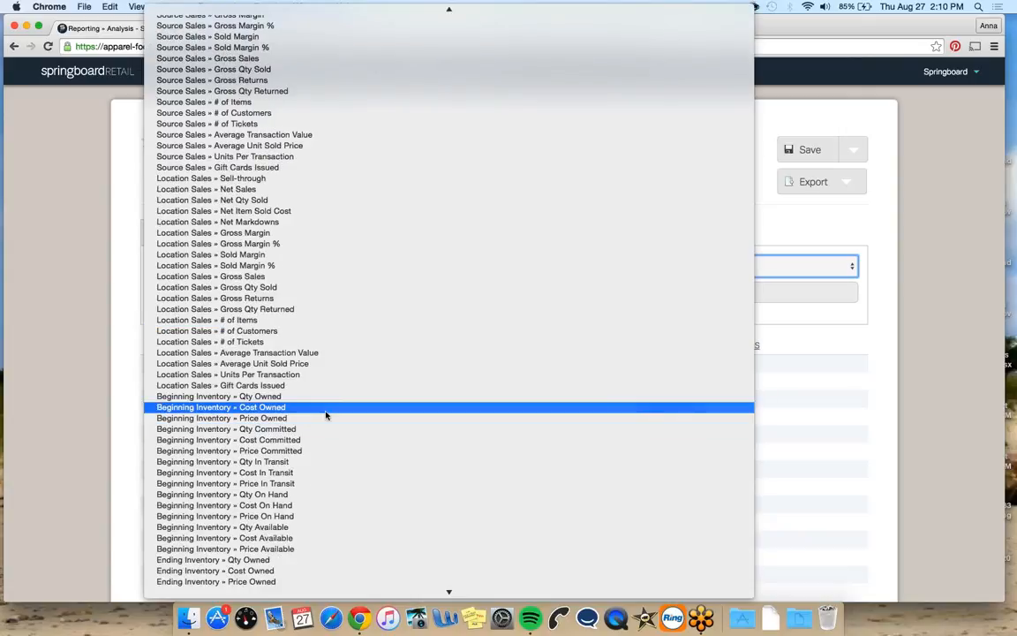
{"action": "scroll", "coordinate": [326, 415], "scroll_direction": "down", "scroll_amount": 12}
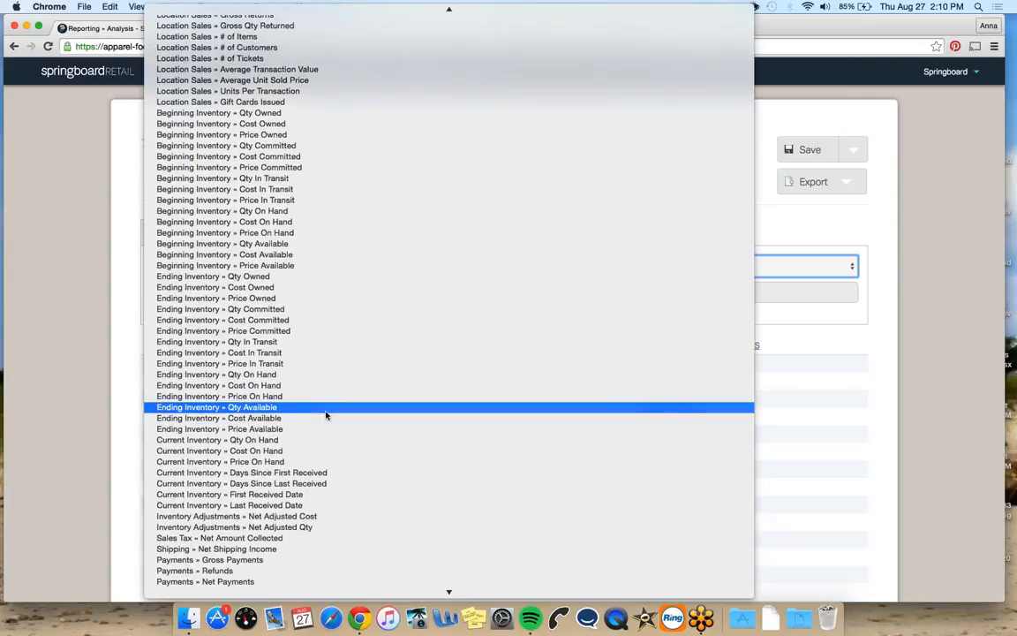
{"action": "scroll", "coordinate": [324, 415], "scroll_direction": "down", "scroll_amount": 2}
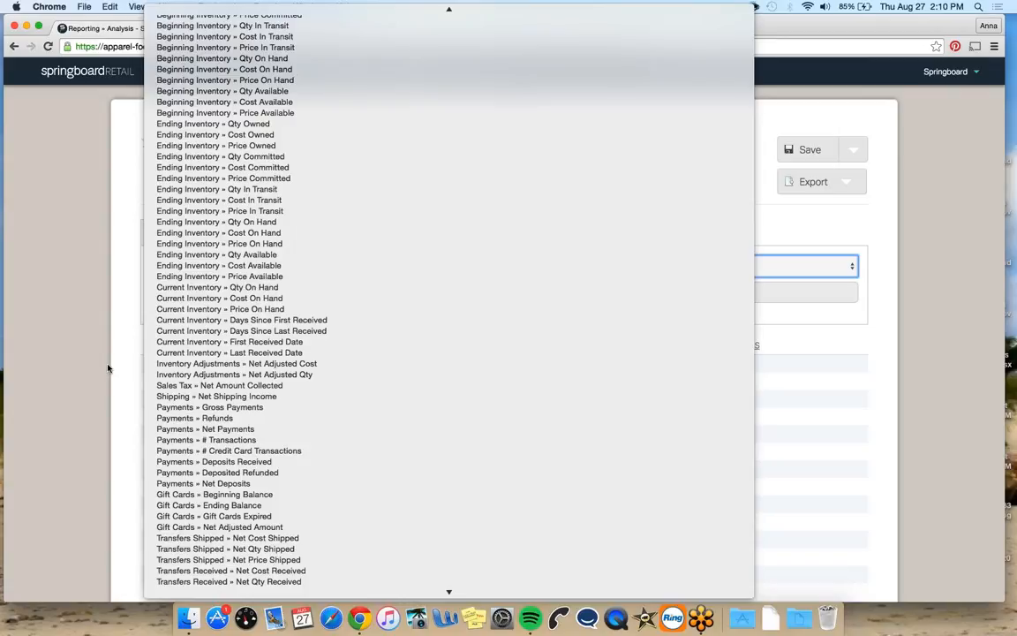
{"action": "left_click", "coordinate": [108, 367]}
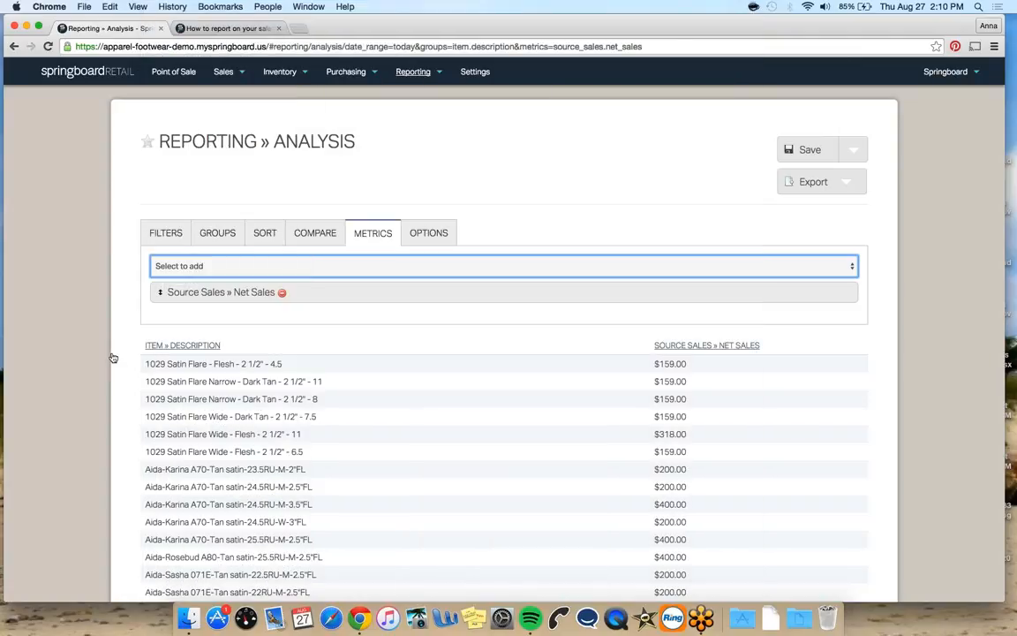
Start a new Analysis report and look through its metrics list
{"action": "mouse_move", "coordinate": [409, 93]}
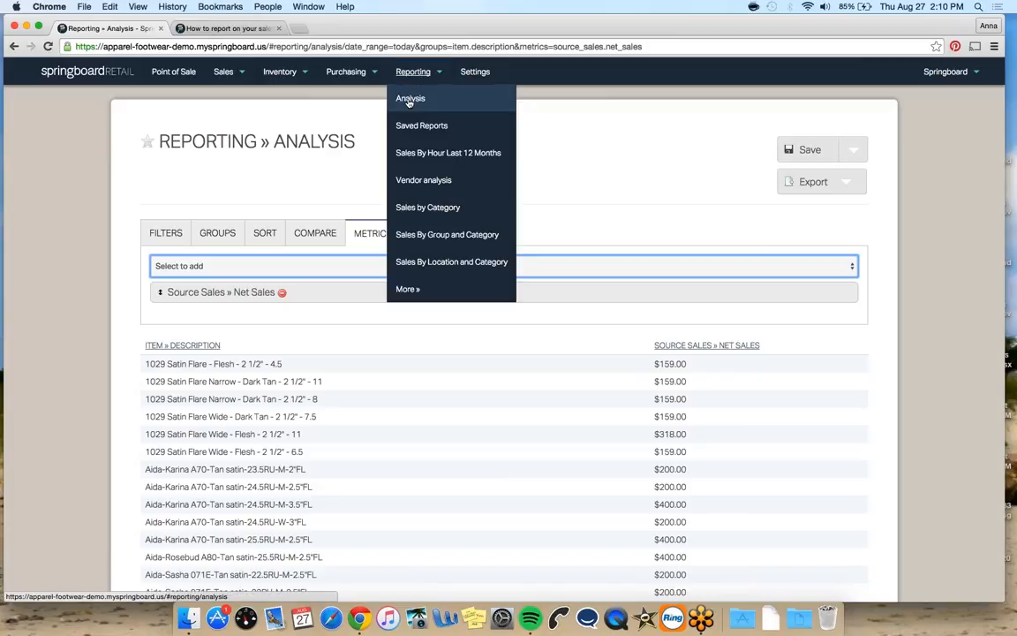
{"action": "left_click", "coordinate": [410, 98]}
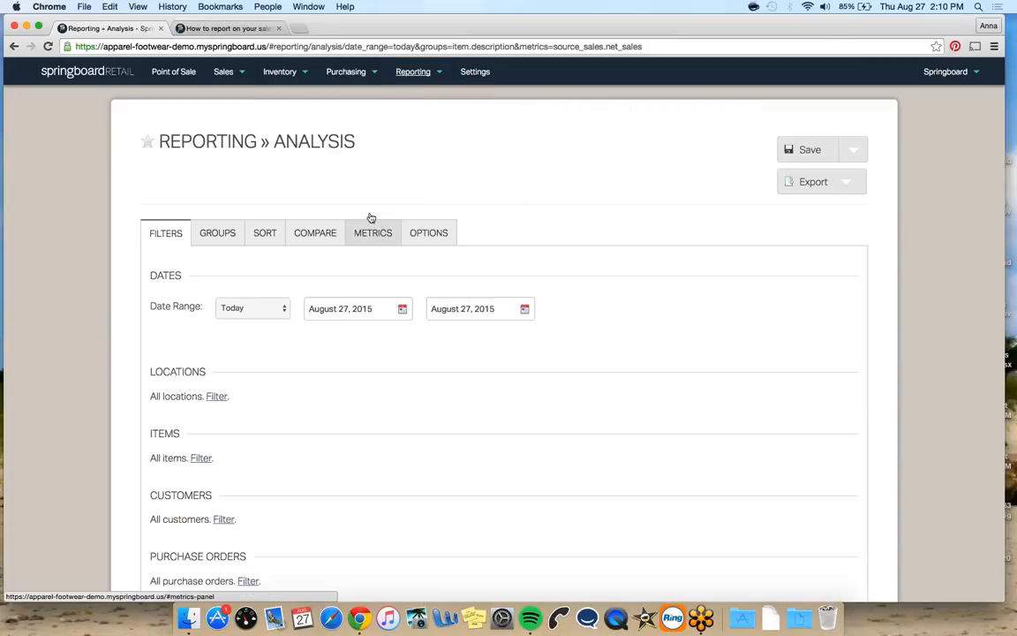
{"action": "left_click", "coordinate": [371, 219]}
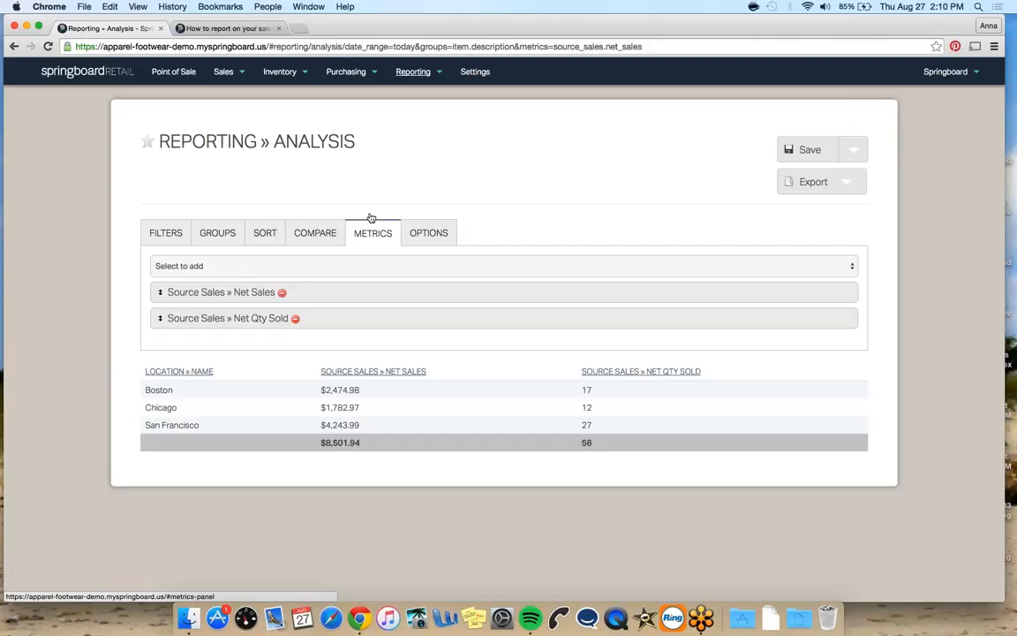
{"action": "left_click", "coordinate": [363, 265]}
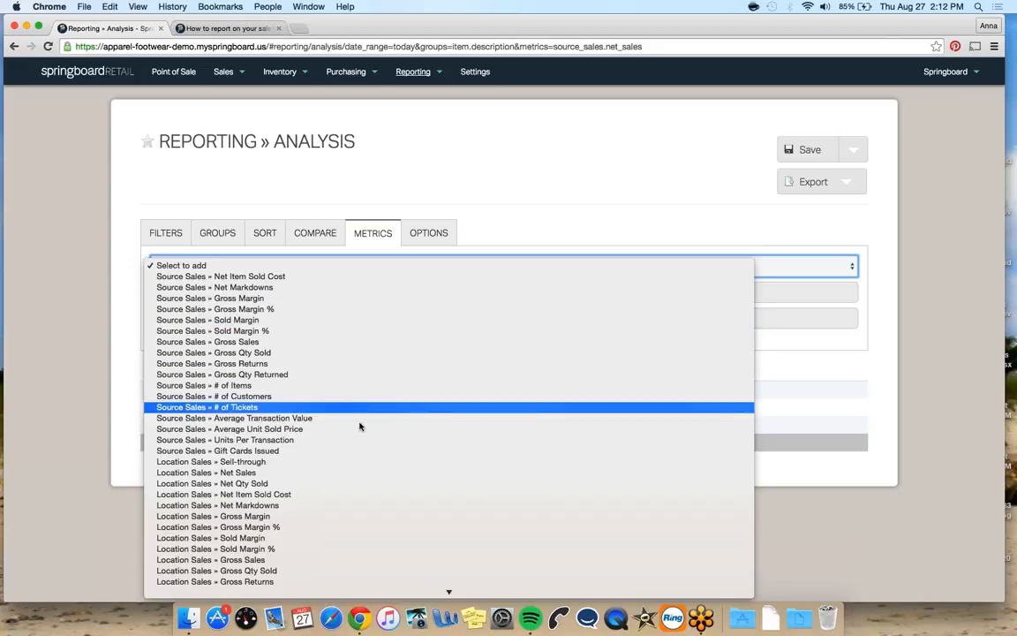
{"action": "scroll", "coordinate": [355, 433], "scroll_direction": "down", "scroll_amount": 2}
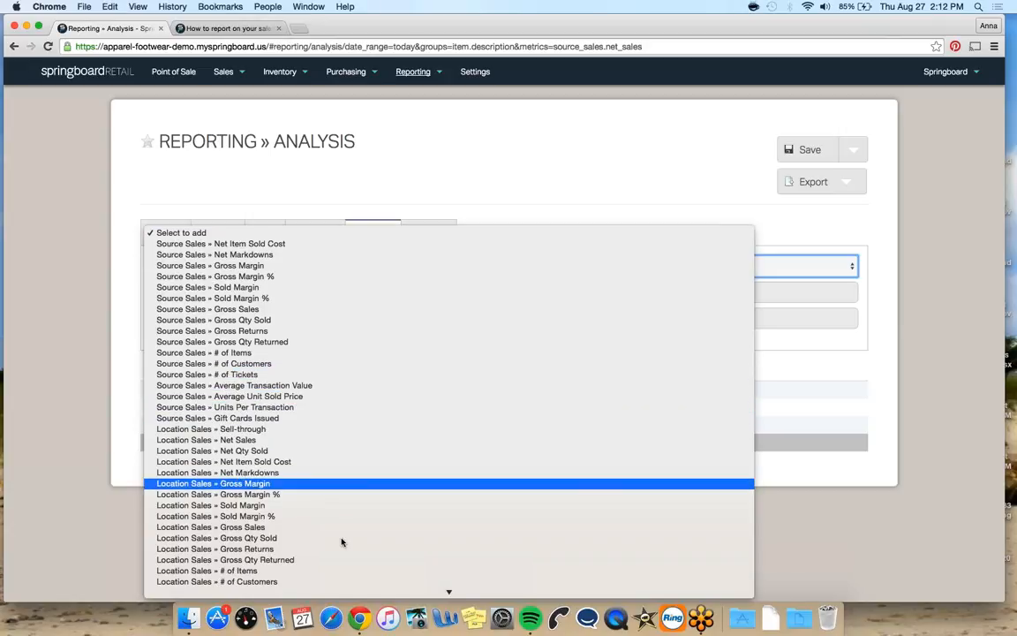
{"action": "left_click", "coordinate": [438, 180]}
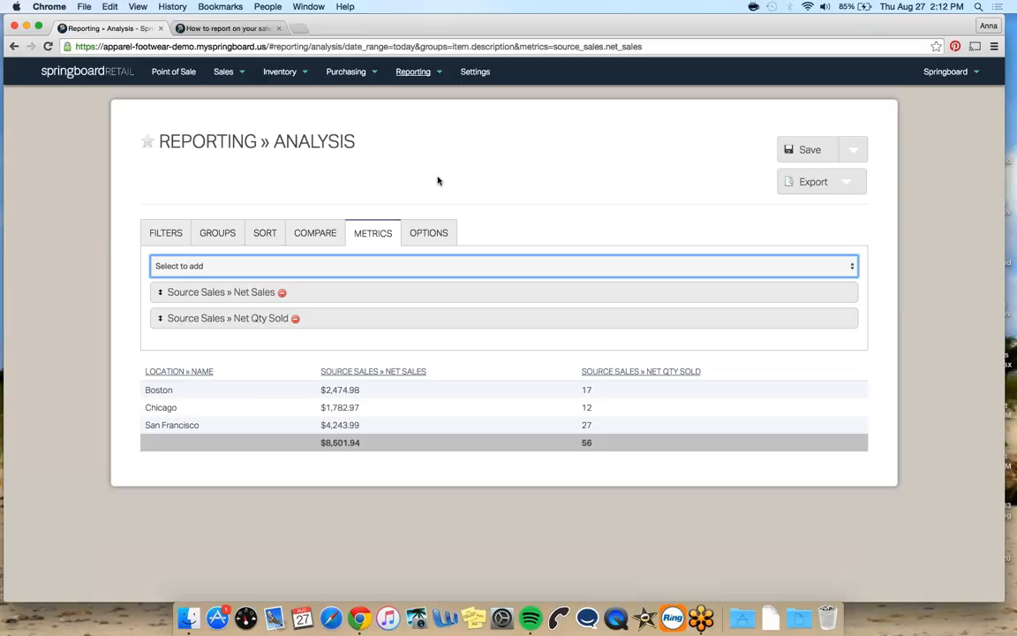
Start a fresh Analysis report and set its date range filter to Year to Date
{"action": "mouse_move", "coordinate": [402, 73]}
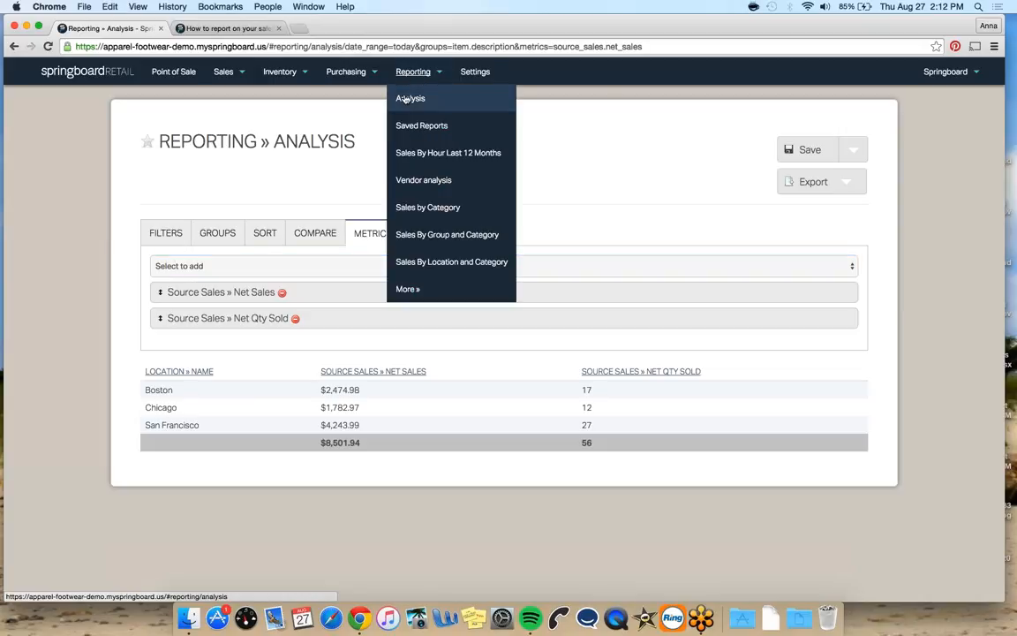
{"action": "left_click", "coordinate": [408, 99]}
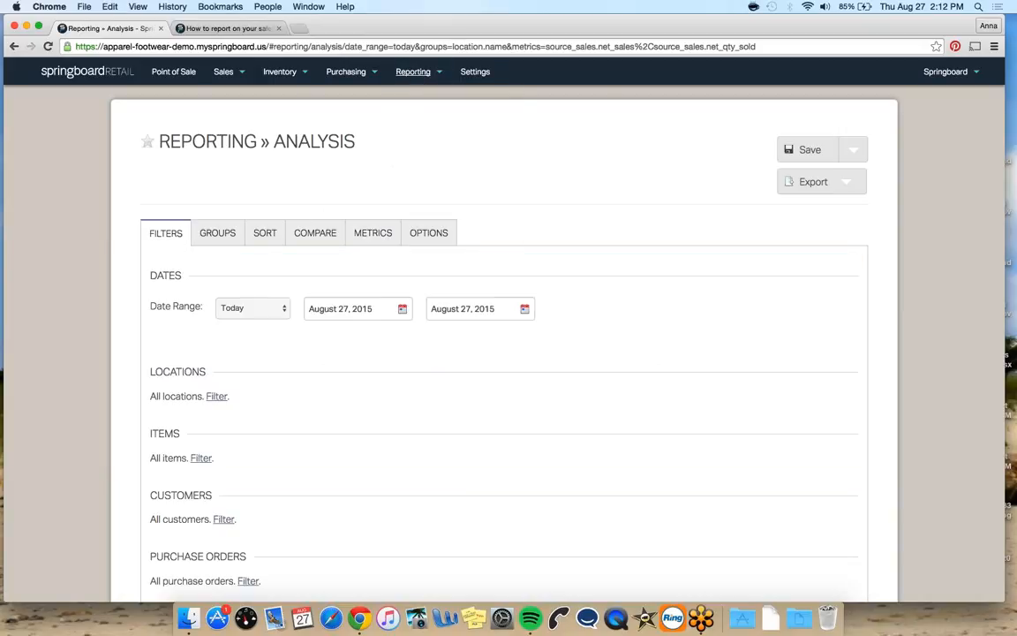
{"action": "left_click", "coordinate": [1000, 47]}
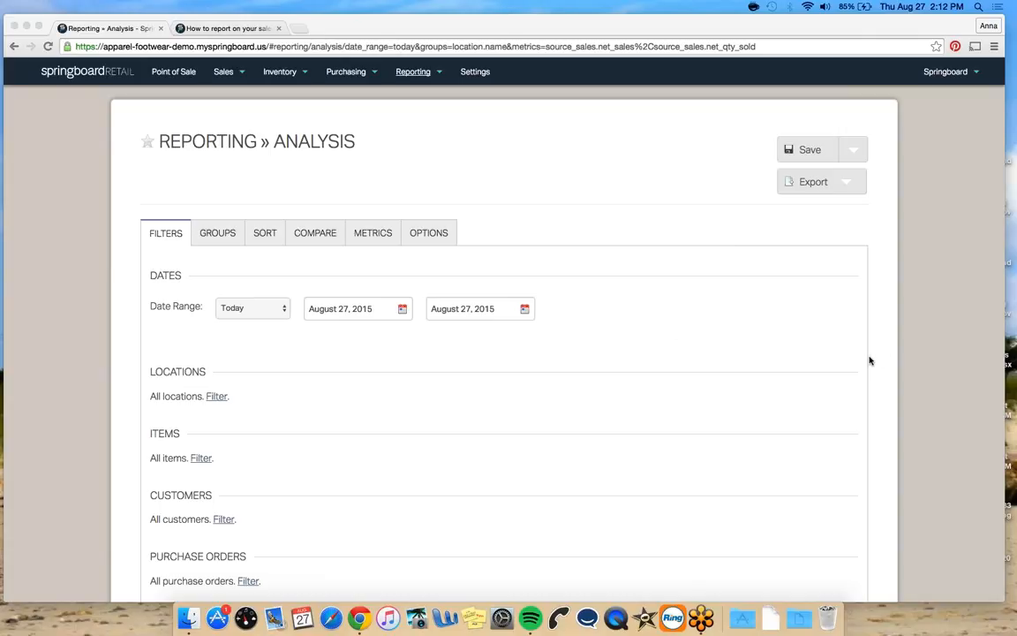
{"action": "left_click", "coordinate": [655, 328]}
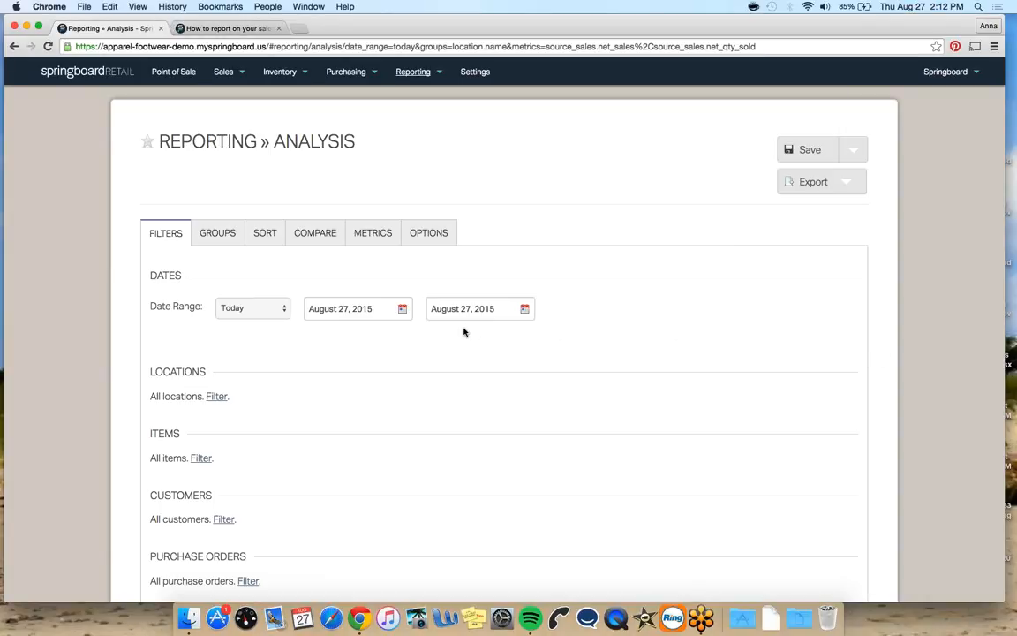
{"action": "left_click", "coordinate": [279, 308]}
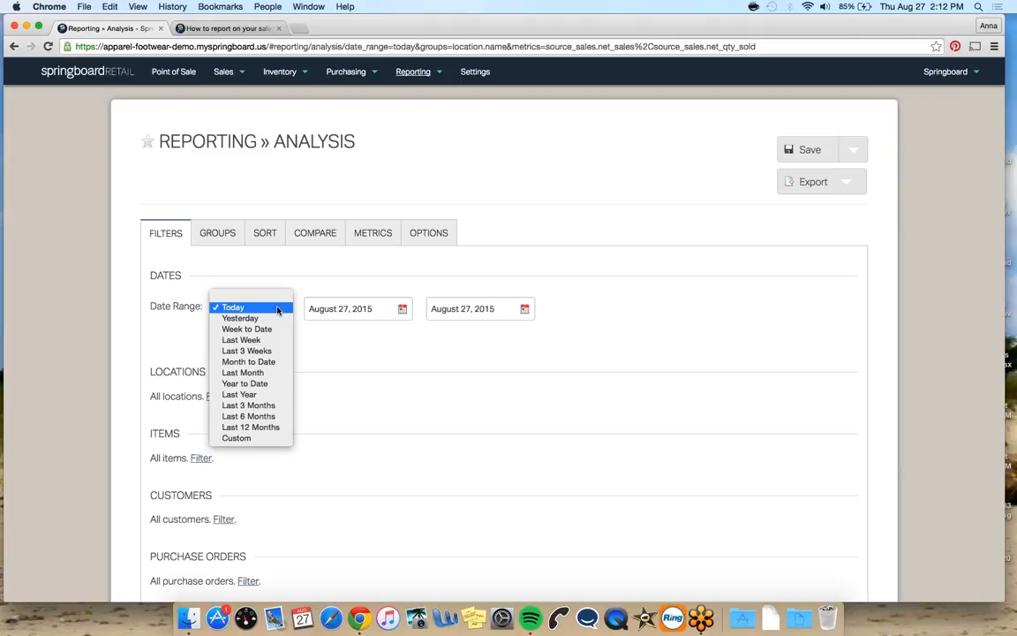
{"action": "left_click", "coordinate": [271, 383]}
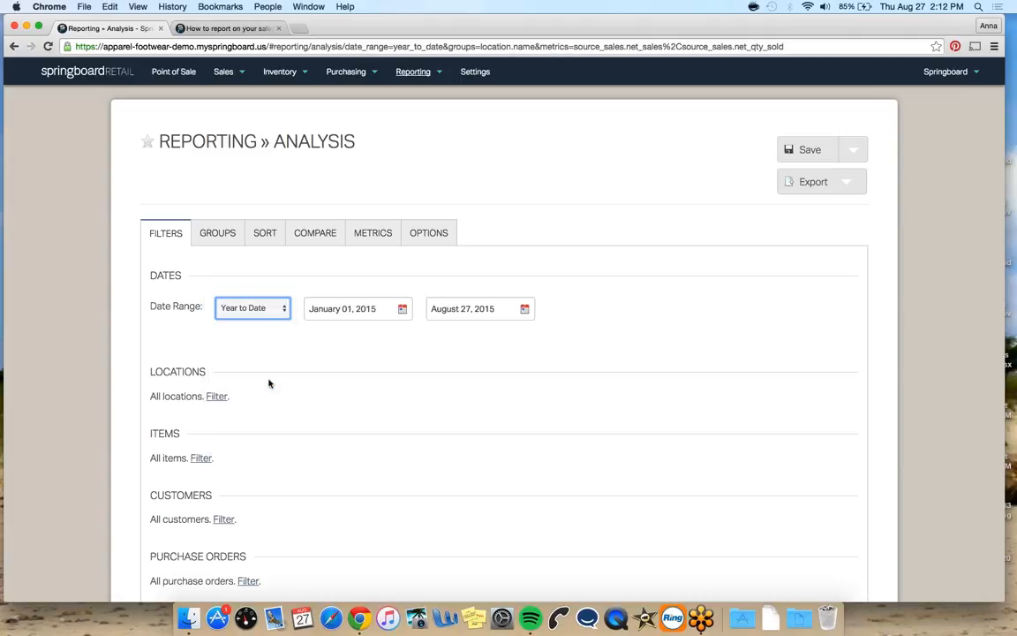
Add Vendor # as a second grouping under Location » Name
{"action": "left_click", "coordinate": [220, 231]}
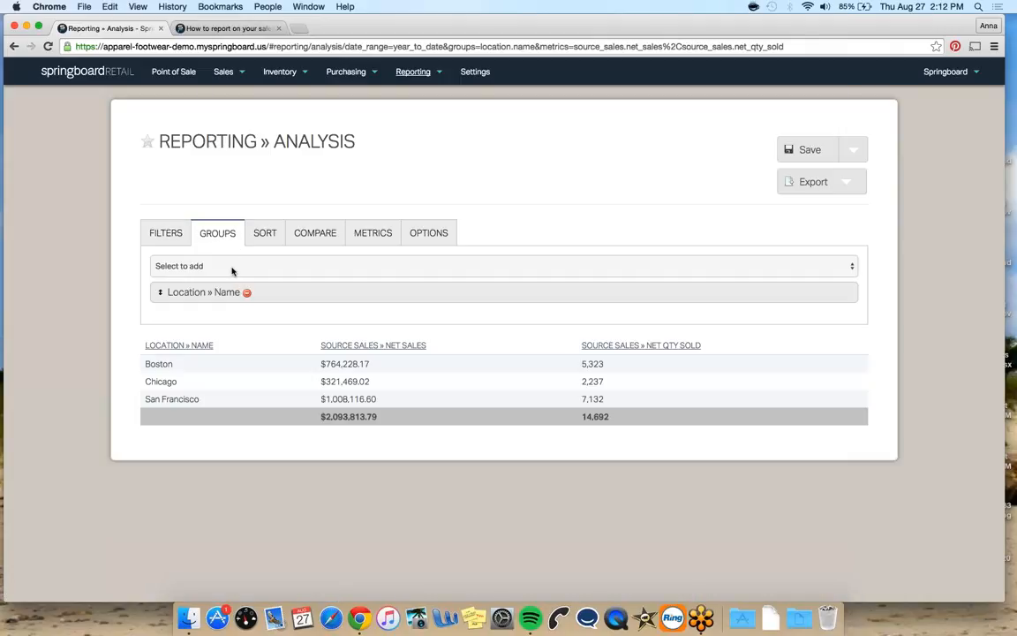
{"action": "left_click", "coordinate": [232, 267]}
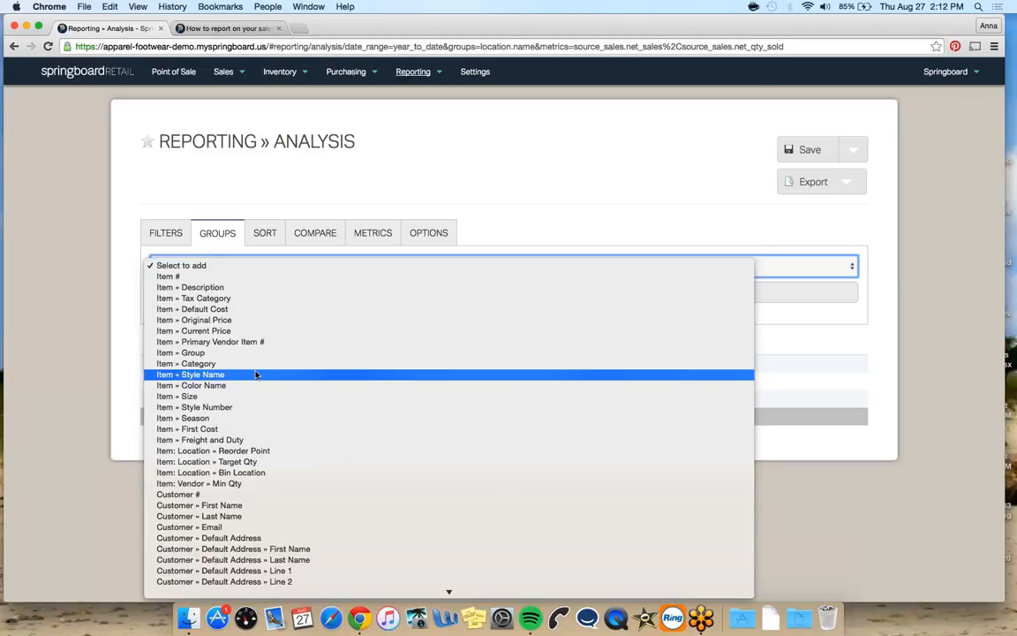
{"action": "scroll", "coordinate": [255, 374], "scroll_direction": "down", "scroll_amount": 10}
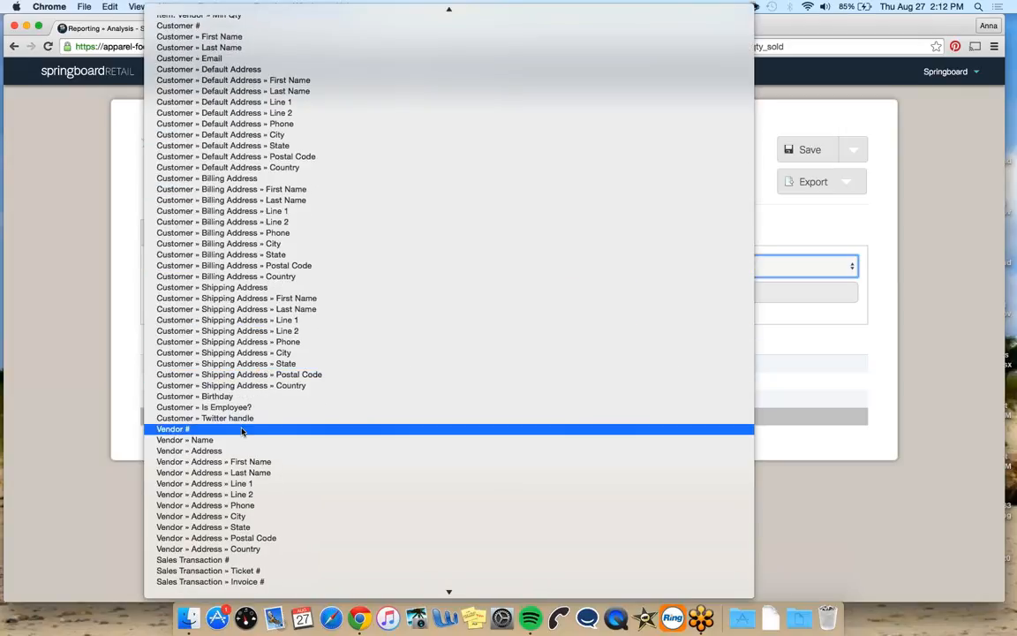
{"action": "left_click", "coordinate": [242, 430]}
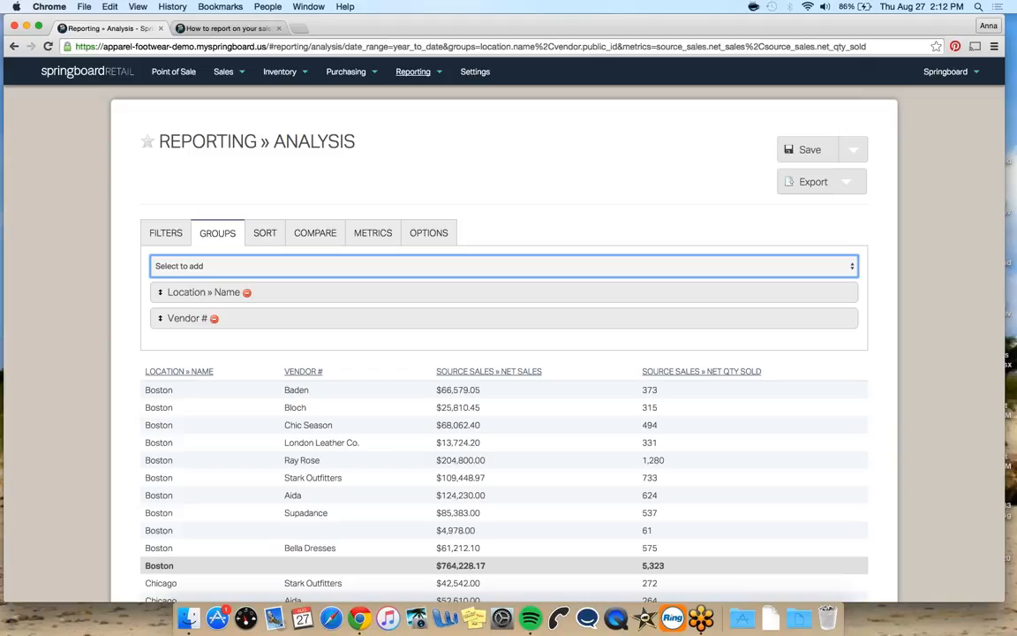
{"action": "scroll", "coordinate": [621, 212], "scroll_direction": "down", "scroll_amount": 1}
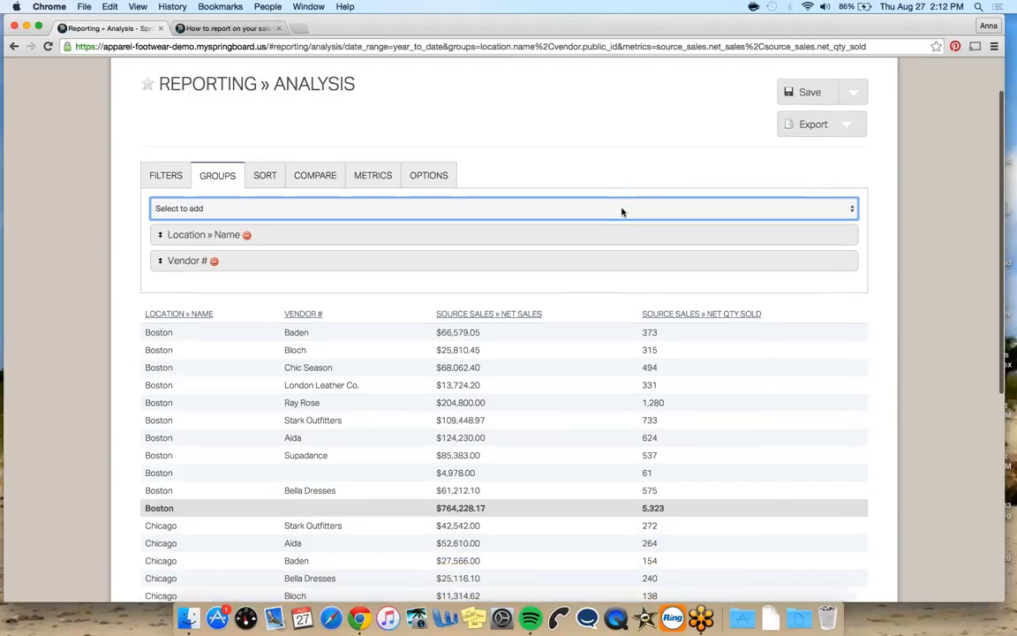
Remove the Location » Name grouping and sort the vendor table by Net Sales descending
{"action": "scroll", "coordinate": [243, 375], "scroll_direction": "down", "scroll_amount": 2}
{"action": "scroll", "coordinate": [243, 375], "scroll_direction": "down", "scroll_amount": 5}
{"action": "scroll", "coordinate": [244, 378], "scroll_direction": "up", "scroll_amount": 4}
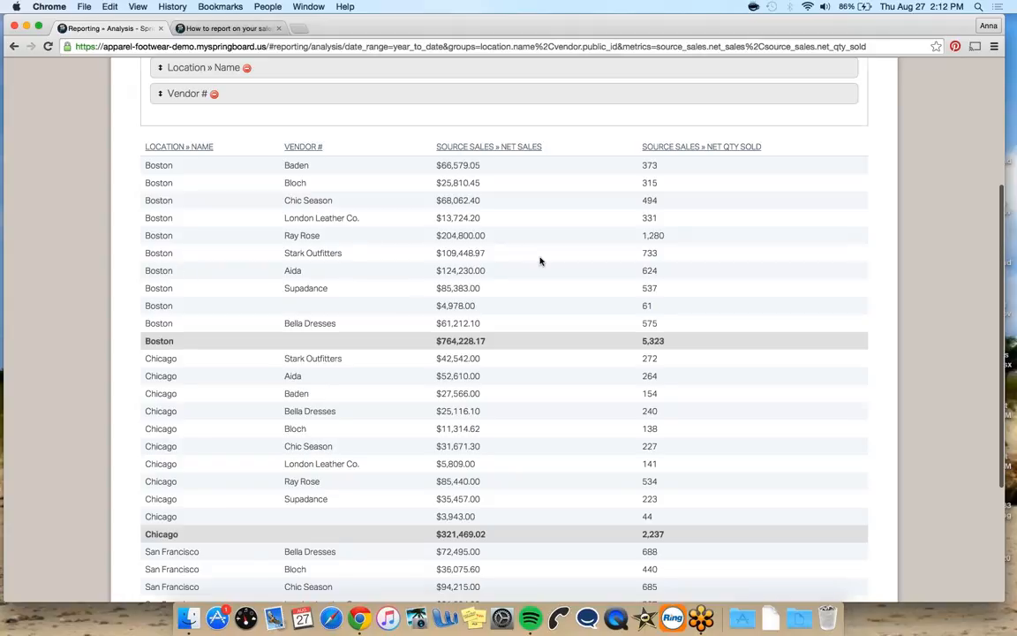
{"action": "scroll", "coordinate": [540, 262], "scroll_direction": "up", "scroll_amount": 2}
{"action": "left_click", "coordinate": [247, 144]}
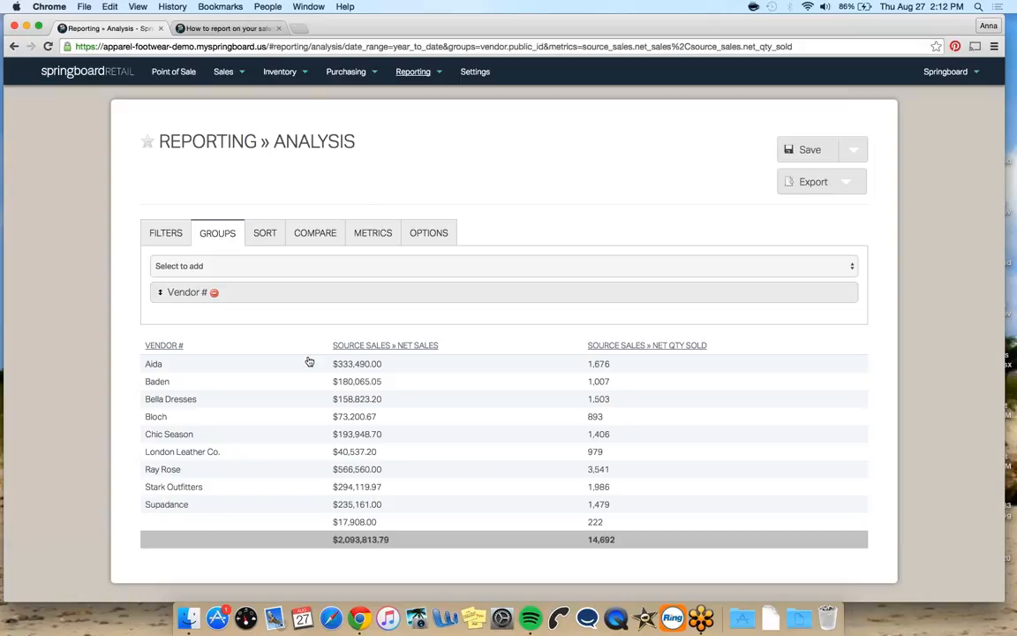
{"action": "left_click", "coordinate": [353, 346]}
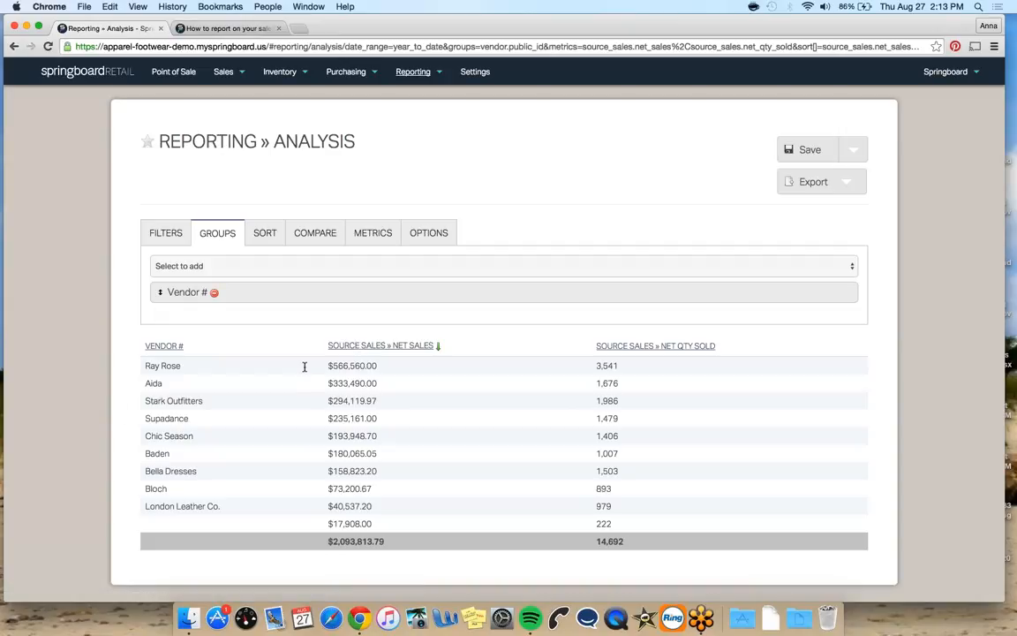
Add the Source Sales » Gross Margin % metric to the report
{"action": "left_click", "coordinate": [369, 233]}
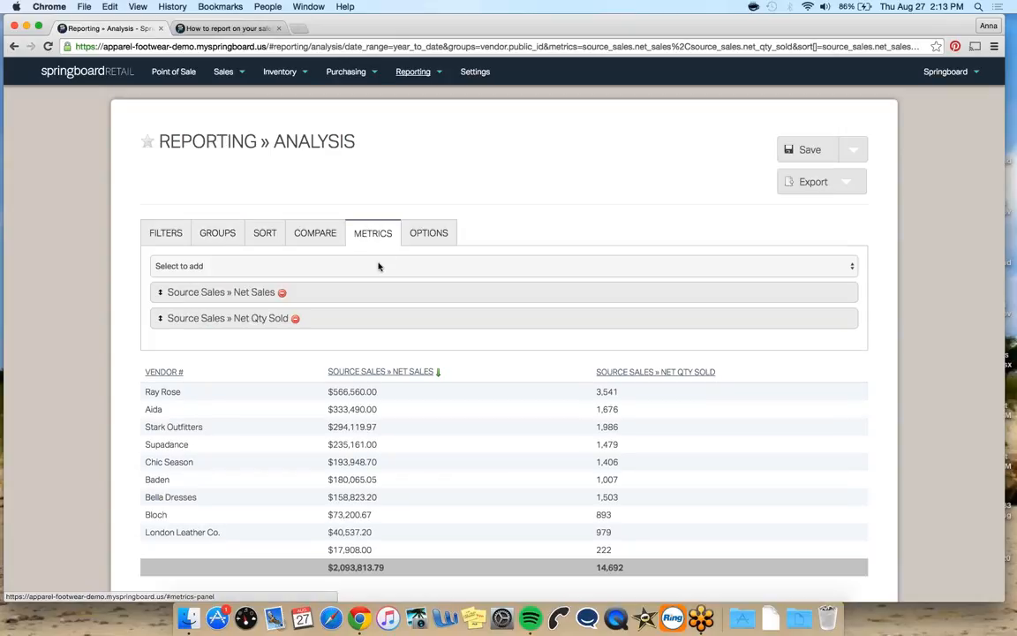
{"action": "left_click", "coordinate": [379, 266]}
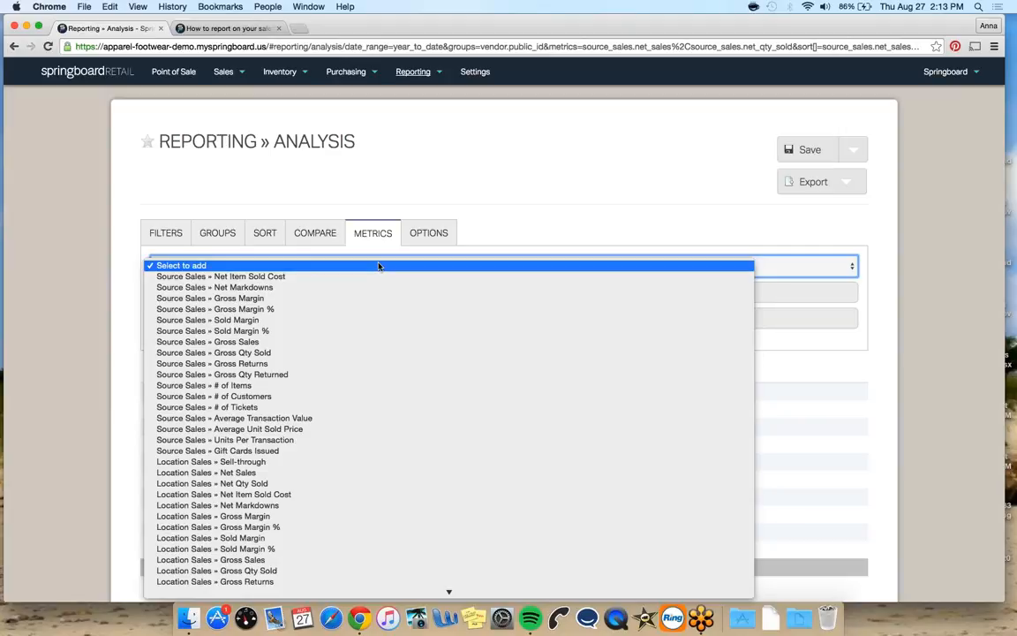
{"action": "left_click", "coordinate": [369, 309]}
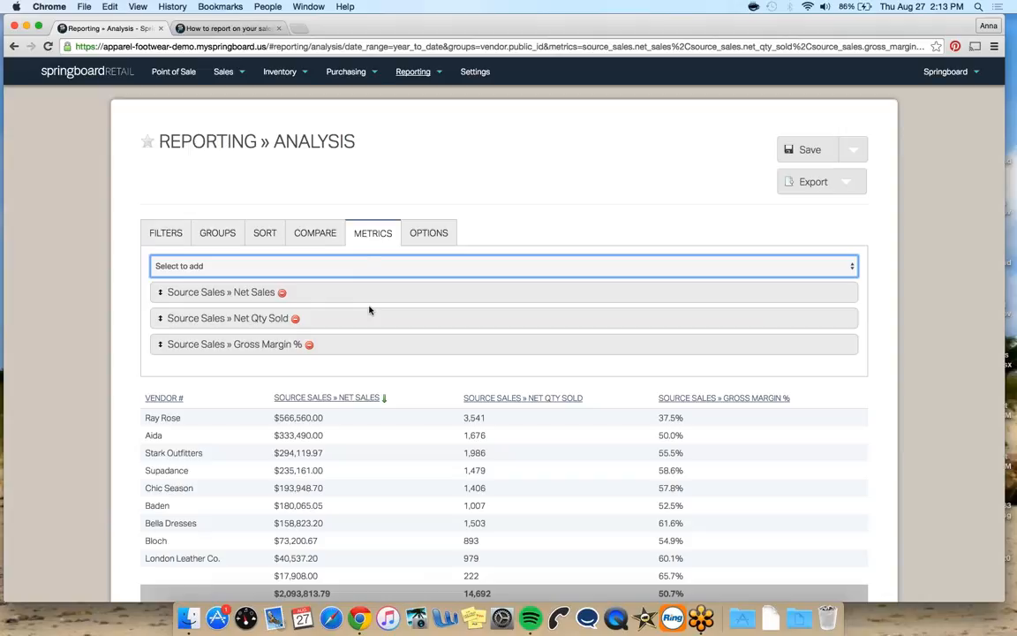
Add the Location Sales » Sell-through metric
{"action": "left_click", "coordinate": [368, 266]}
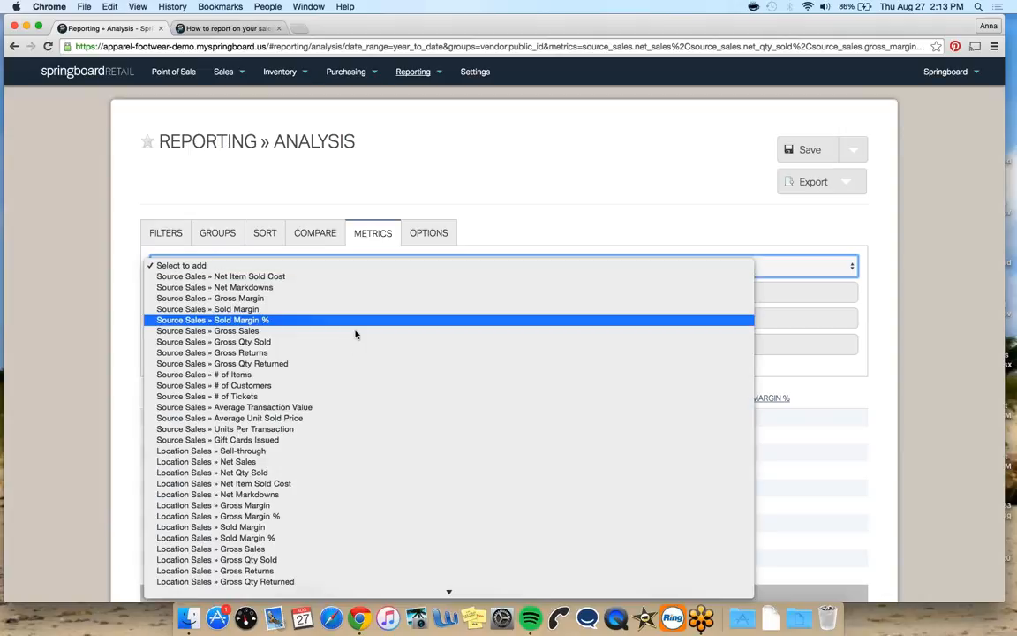
{"action": "scroll", "coordinate": [349, 355], "scroll_direction": "down", "scroll_amount": 1}
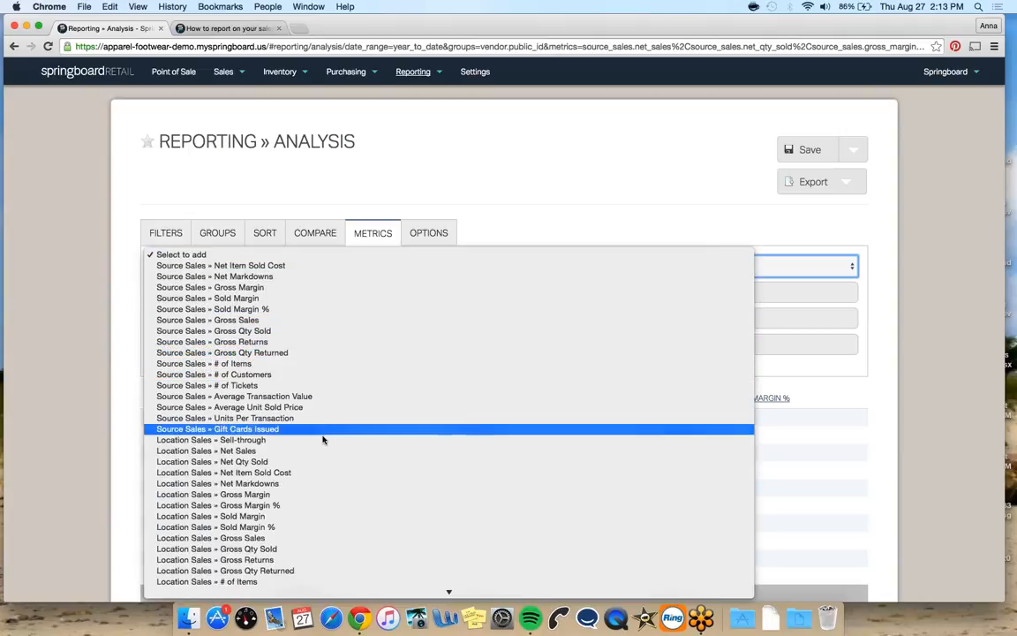
{"action": "left_click", "coordinate": [324, 439]}
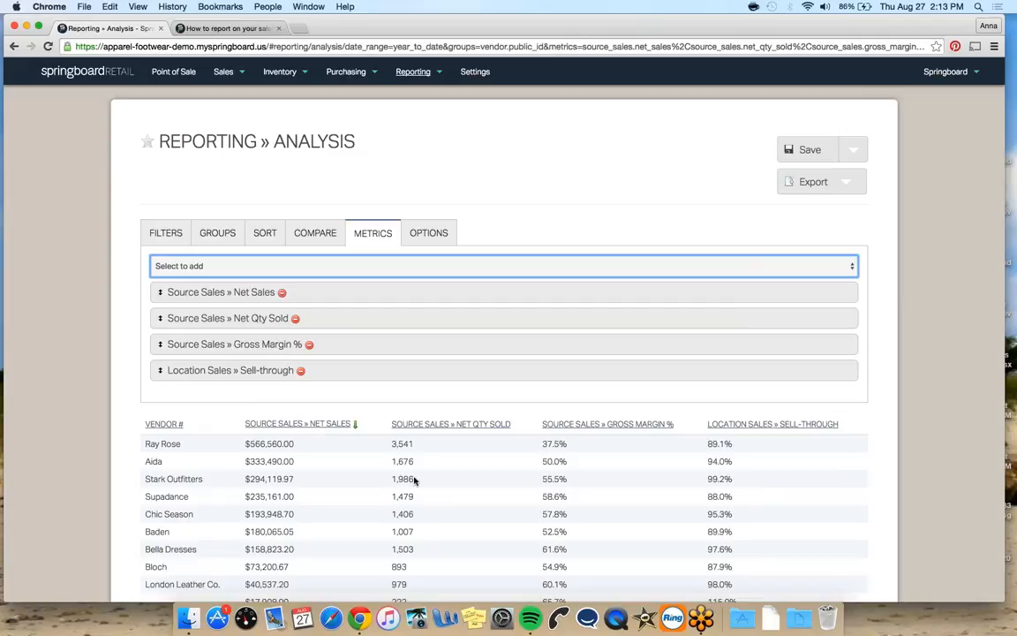
Add the Current Inventory » Cost On Hand metric
{"action": "scroll", "coordinate": [640, 477], "scroll_direction": "down", "scroll_amount": 2}
{"action": "scroll", "coordinate": [640, 476], "scroll_direction": "down", "scroll_amount": 1}
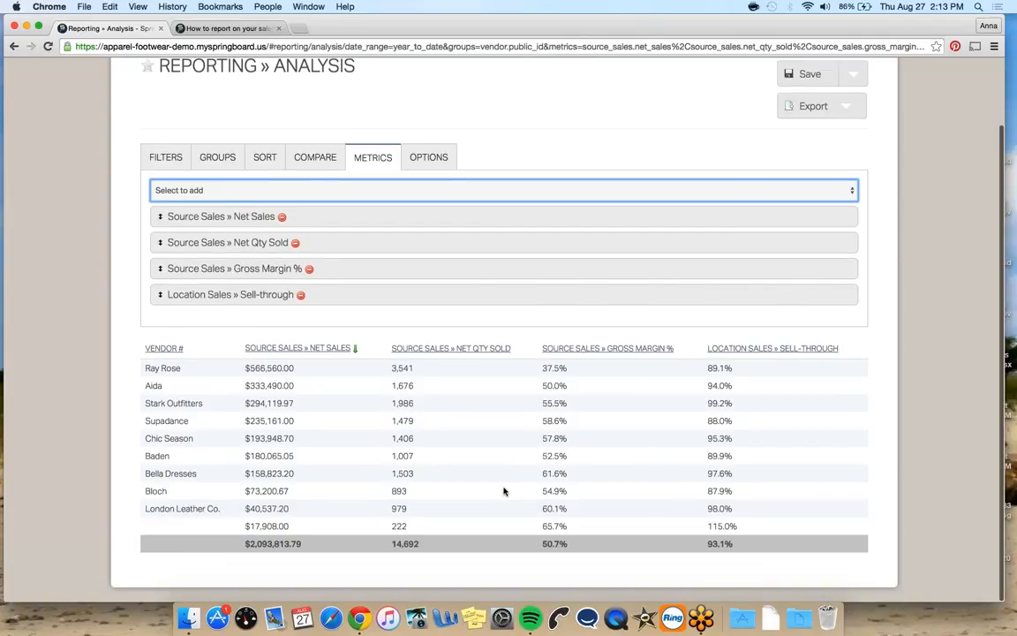
{"action": "left_click", "coordinate": [431, 189]}
{"action": "scroll", "coordinate": [434, 311], "scroll_direction": "down", "scroll_amount": 5}
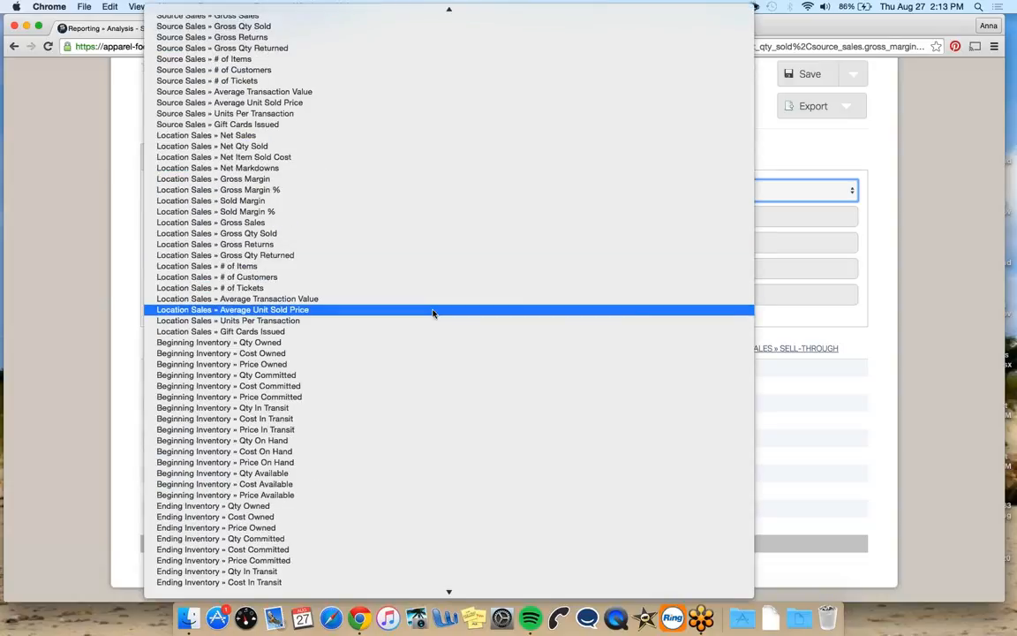
{"action": "scroll", "coordinate": [432, 312], "scroll_direction": "down", "scroll_amount": 10}
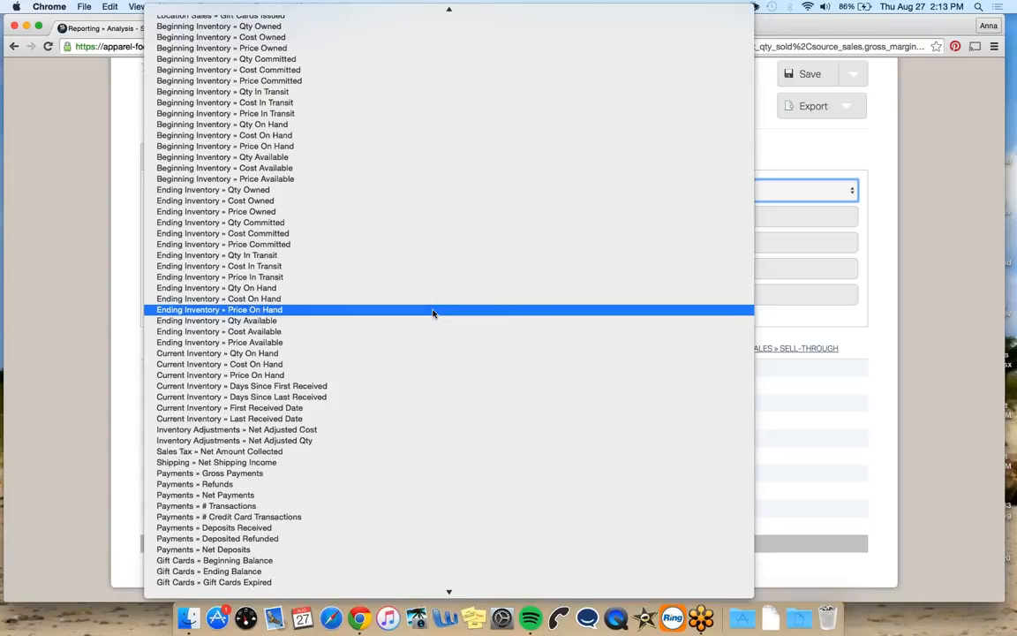
{"action": "left_click", "coordinate": [391, 365]}
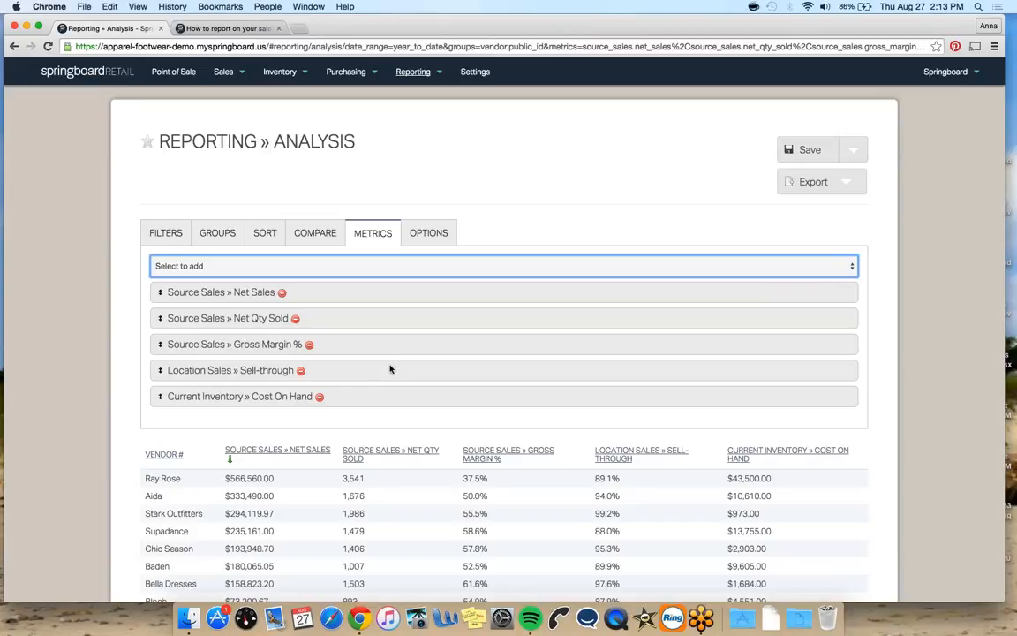
Add the Ending Inventory » Qty On Hand metric
{"action": "left_click", "coordinate": [397, 268]}
{"action": "scroll", "coordinate": [397, 375], "scroll_direction": "down", "scroll_amount": 10}
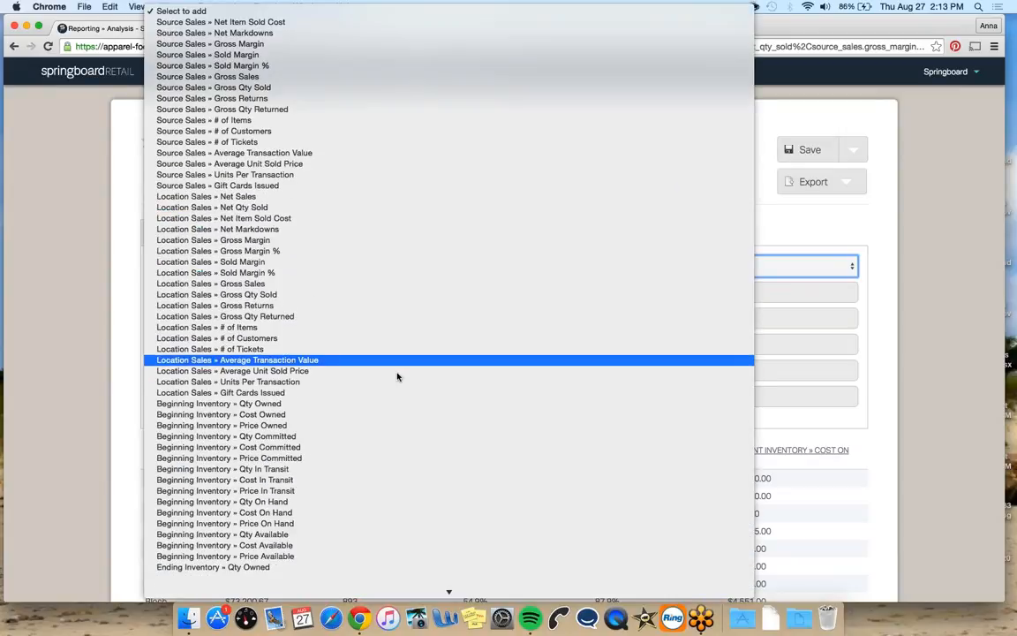
{"action": "scroll", "coordinate": [398, 376], "scroll_direction": "down", "scroll_amount": 10}
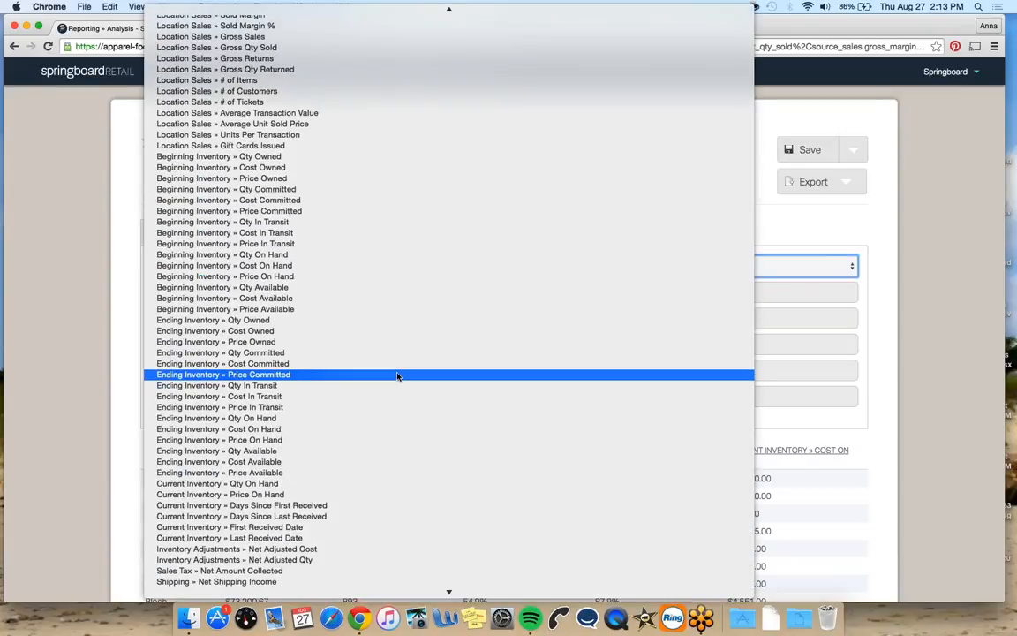
{"action": "left_click", "coordinate": [368, 419]}
{"action": "scroll", "coordinate": [336, 424], "scroll_direction": "down", "scroll_amount": 3}
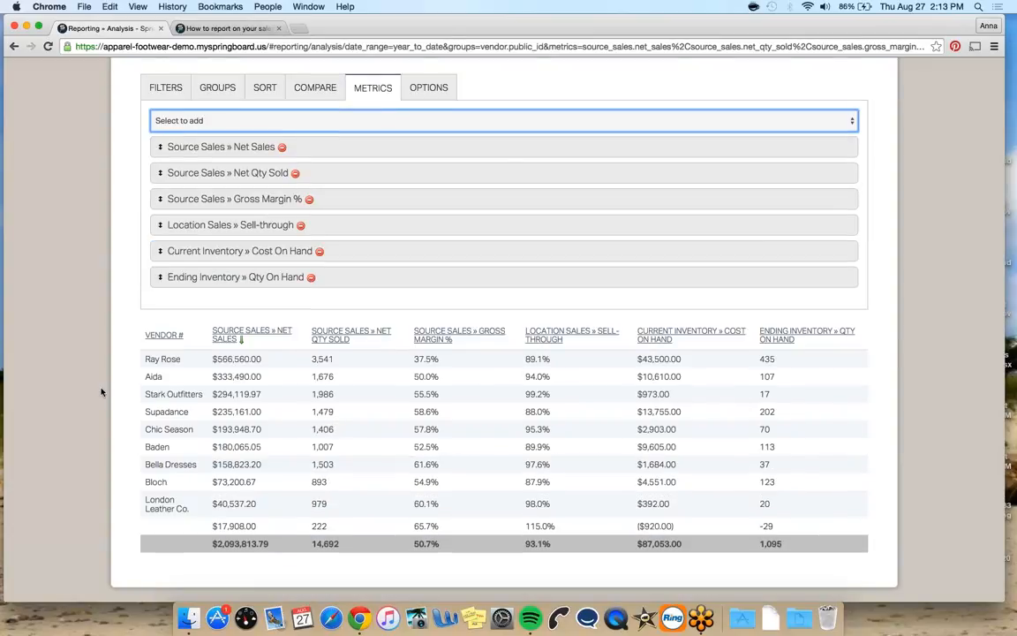
Save the report under the name YTD Vendor Analysis
{"action": "scroll", "coordinate": [226, 294], "scroll_direction": "up", "scroll_amount": 1}
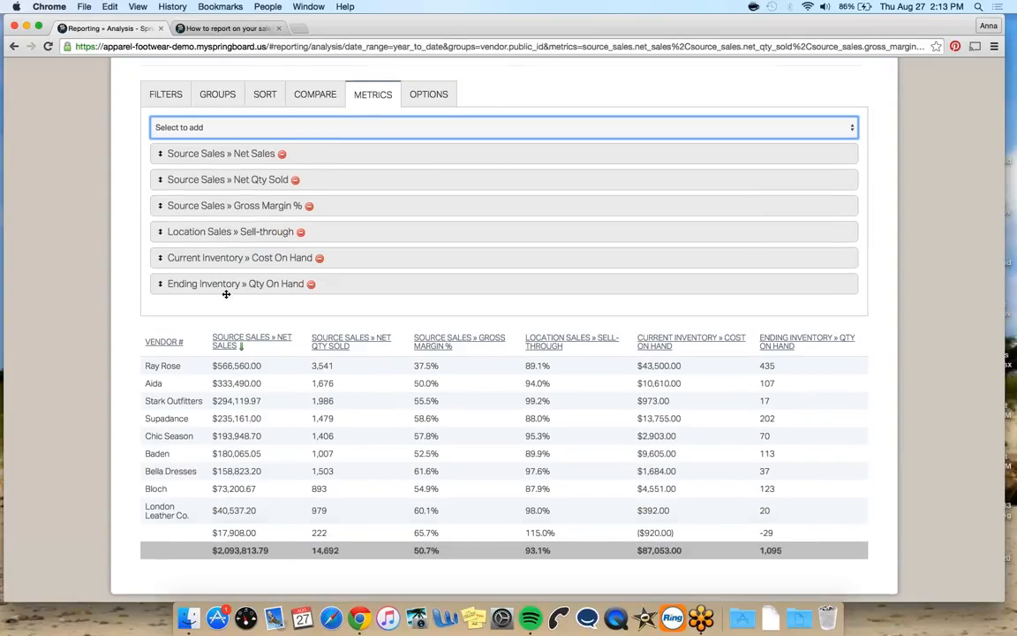
{"action": "scroll", "coordinate": [226, 294], "scroll_direction": "up", "scroll_amount": 2}
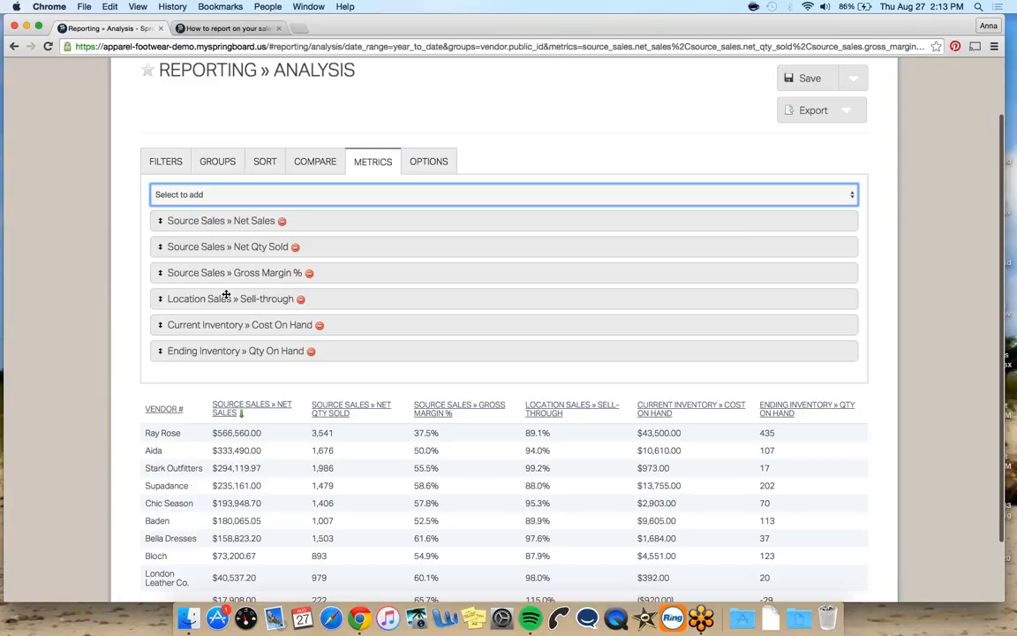
{"action": "scroll", "coordinate": [226, 294], "scroll_direction": "up", "scroll_amount": 1}
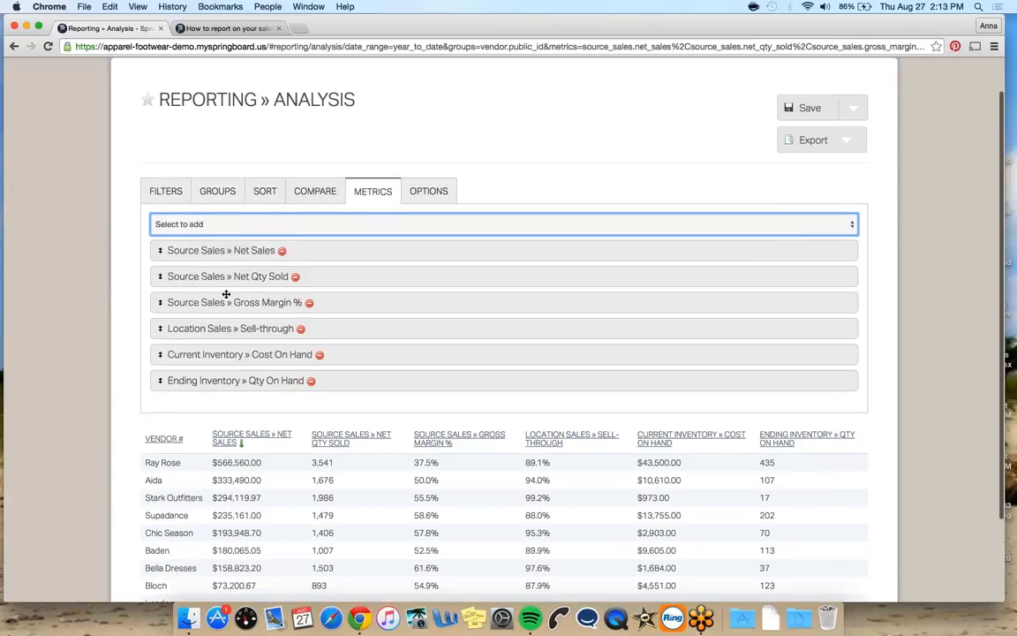
{"action": "left_click", "coordinate": [854, 113]}
{"action": "left_click", "coordinate": [870, 142]}
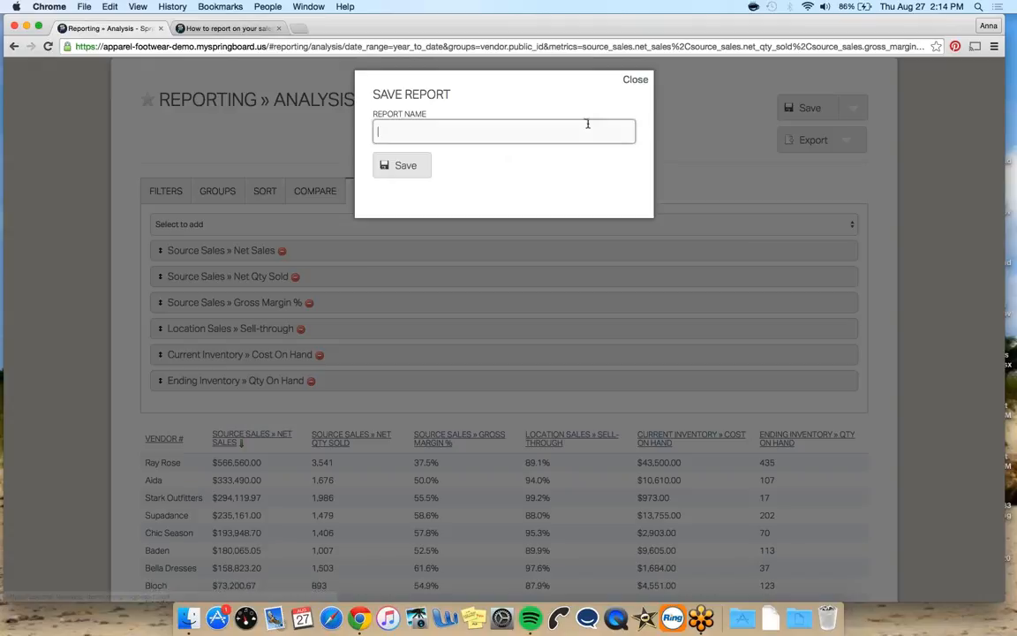
{"action": "type", "text": "YTD "}
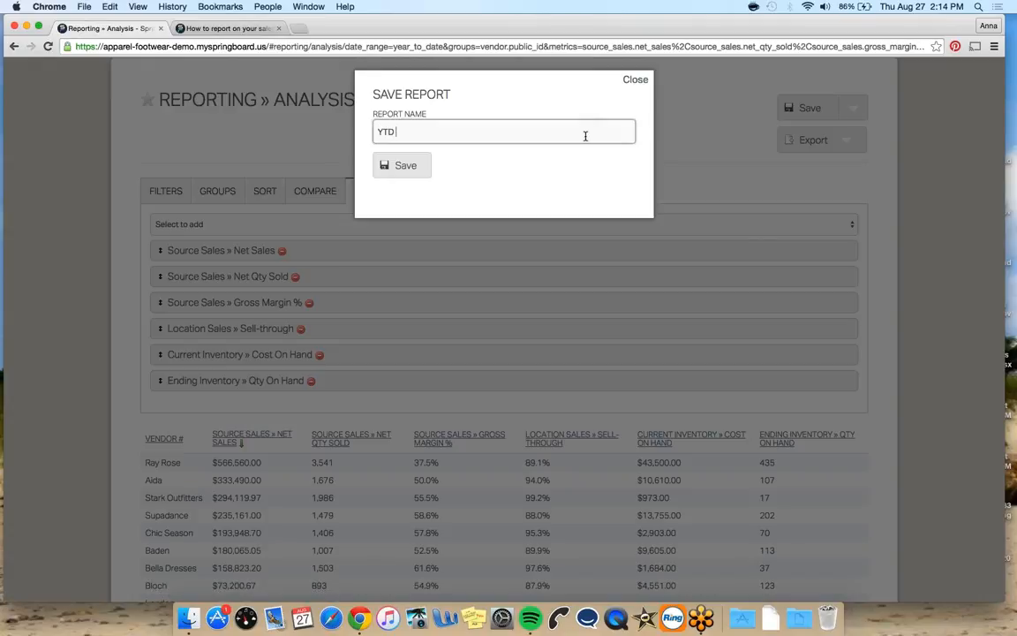
{"action": "type", "text": "Vendor Analysis"}
{"action": "key", "text": "Return"}
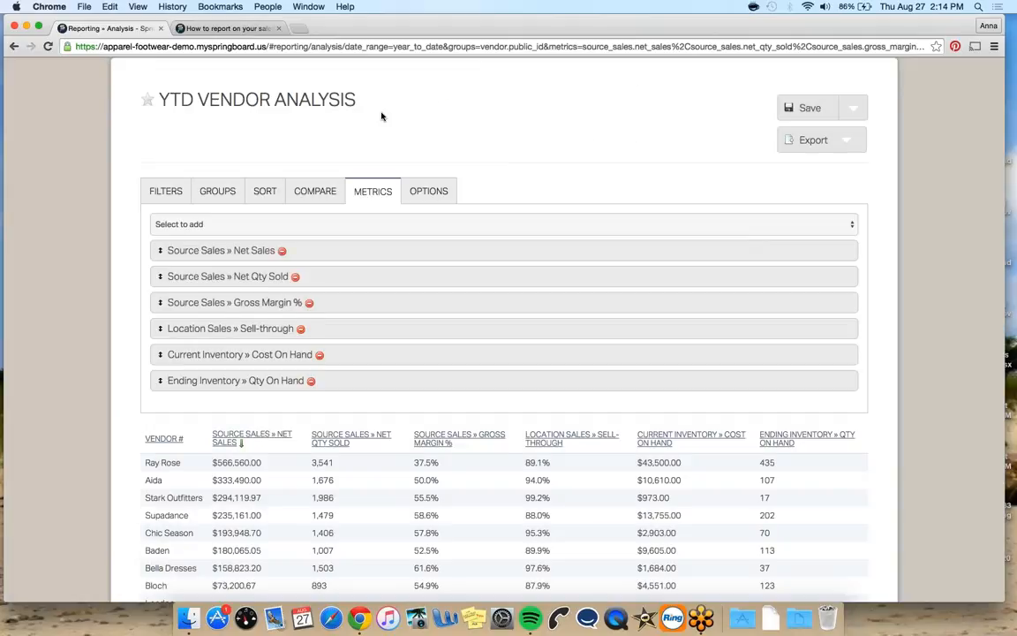
Change the saved report's date range filter to Last Month
{"action": "scroll", "coordinate": [381, 116], "scroll_direction": "up", "scroll_amount": 1}
{"action": "left_click", "coordinate": [413, 72]}
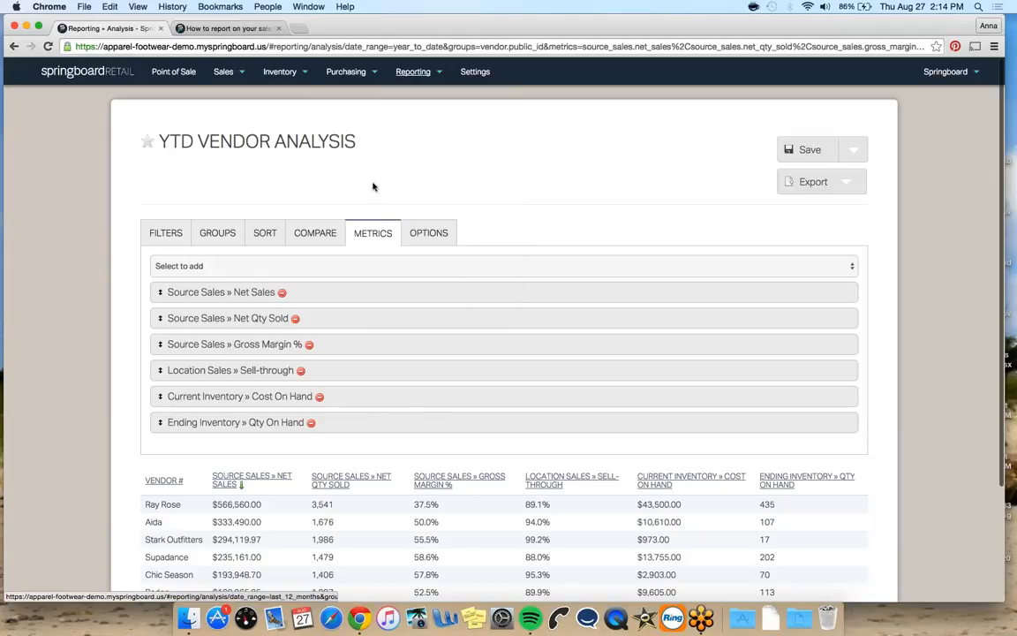
{"action": "left_click", "coordinate": [172, 232]}
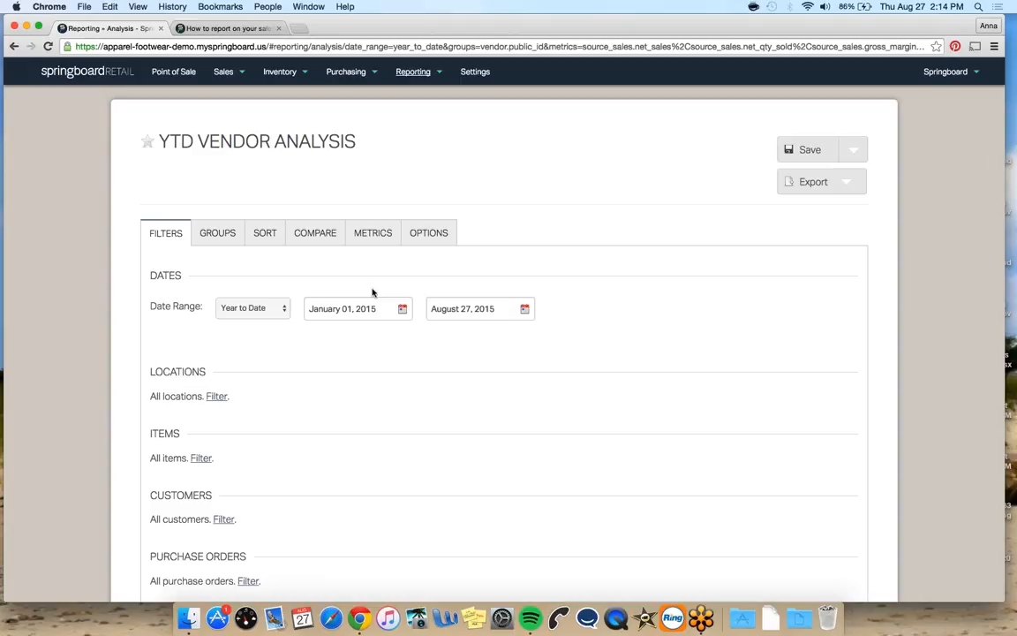
{"action": "left_click", "coordinate": [261, 307]}
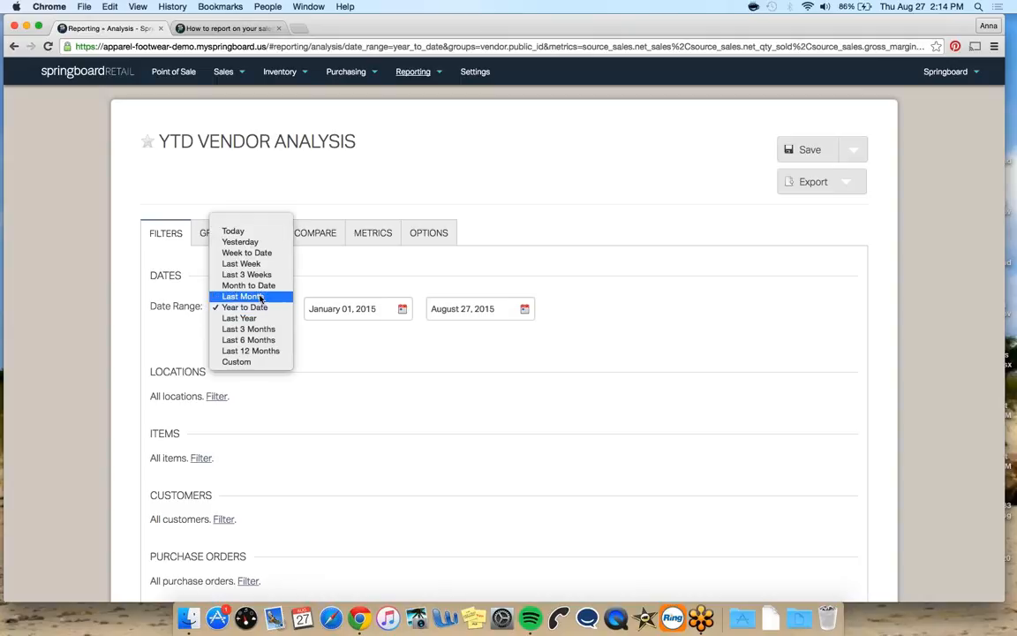
{"action": "left_click", "coordinate": [260, 296]}
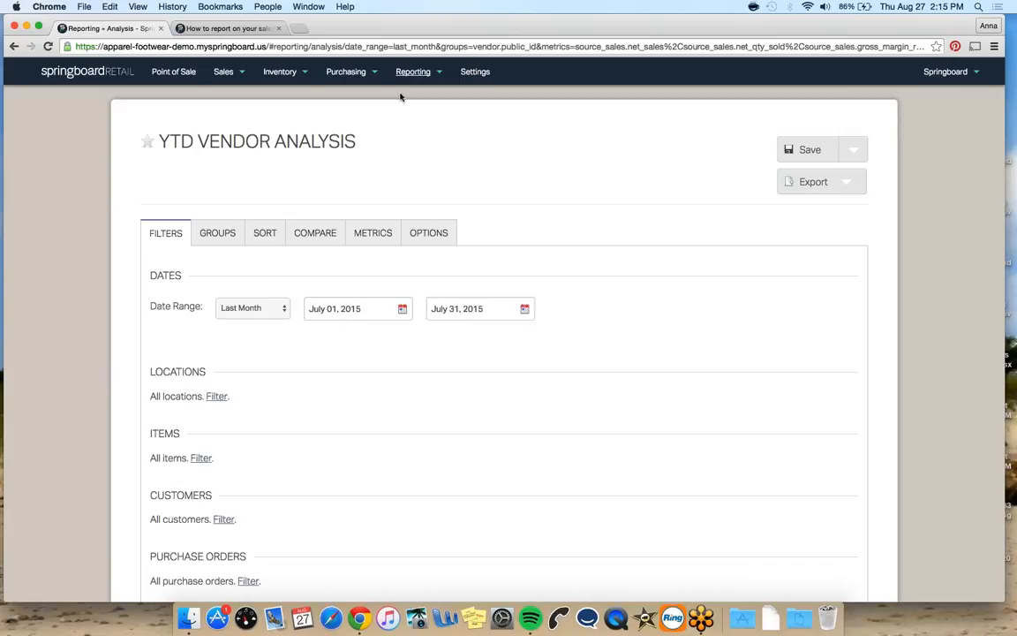
Start a new Analysis report and set its date range filter to Month to Date
{"action": "mouse_move", "coordinate": [411, 78]}
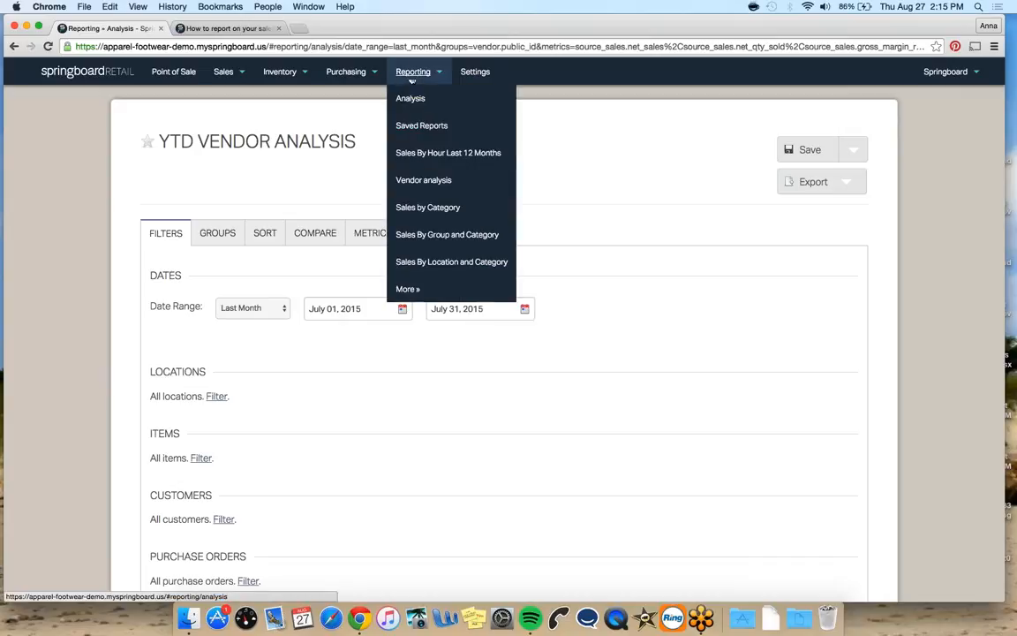
{"action": "left_click", "coordinate": [410, 96]}
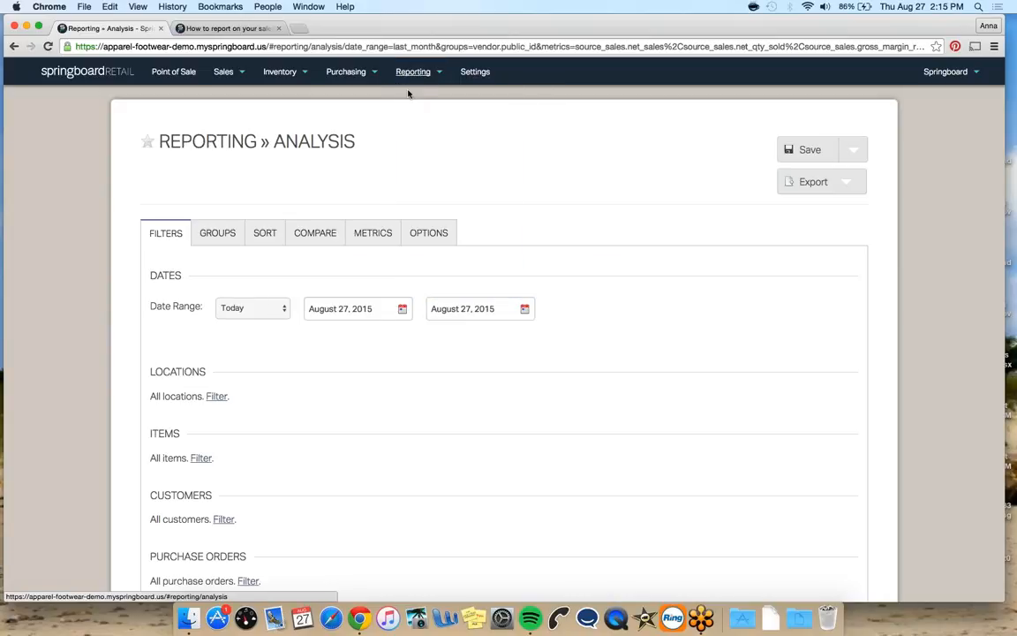
{"action": "left_click", "coordinate": [267, 315]}
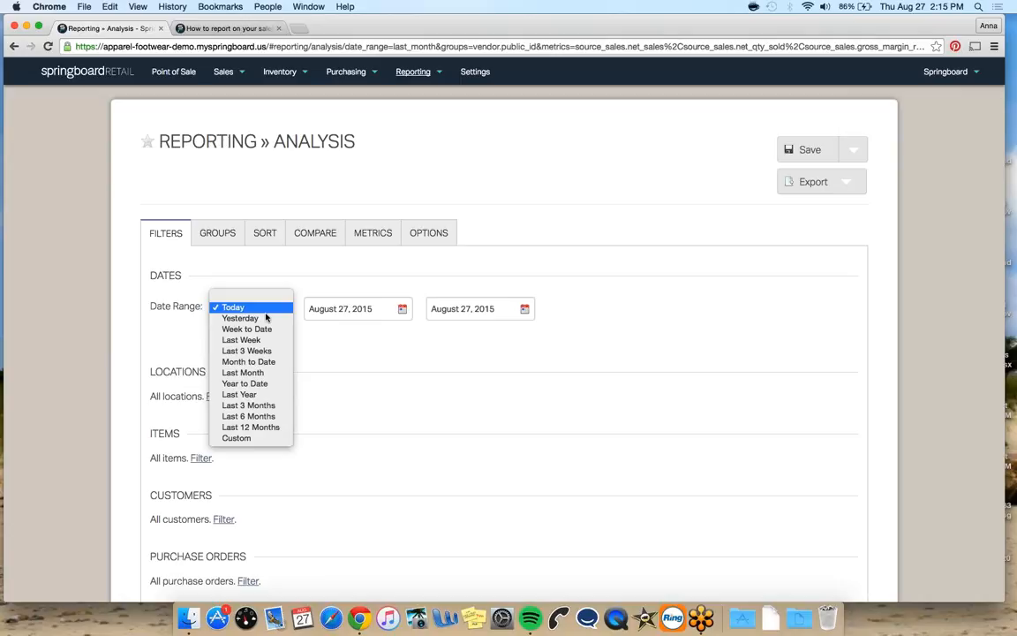
{"action": "left_click", "coordinate": [265, 362]}
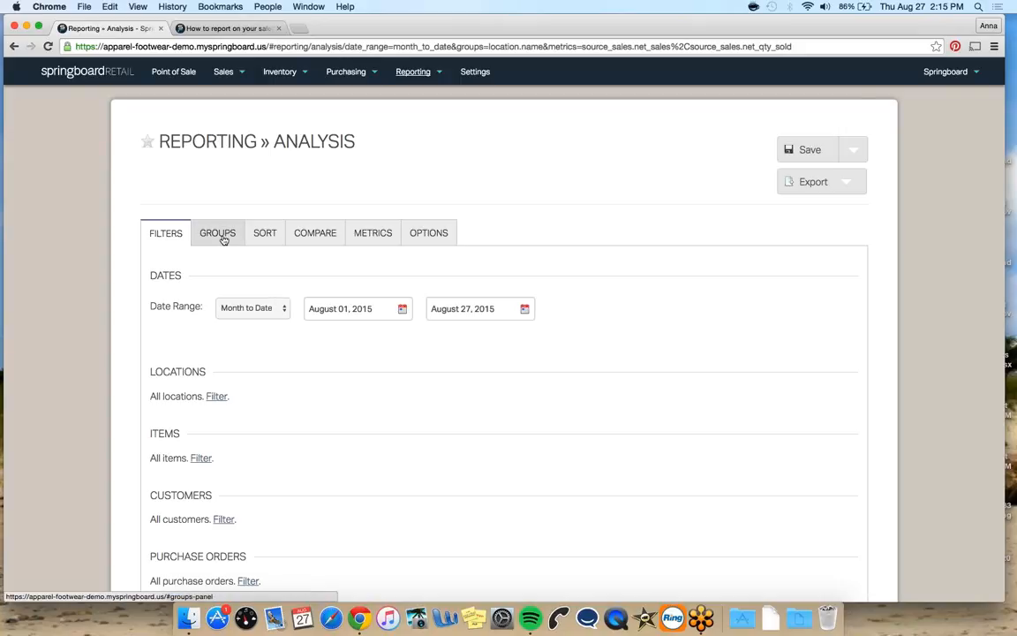
Add Item » Group as a grouping under Location » Name
{"action": "left_click", "coordinate": [223, 240]}
{"action": "left_click", "coordinate": [240, 267]}
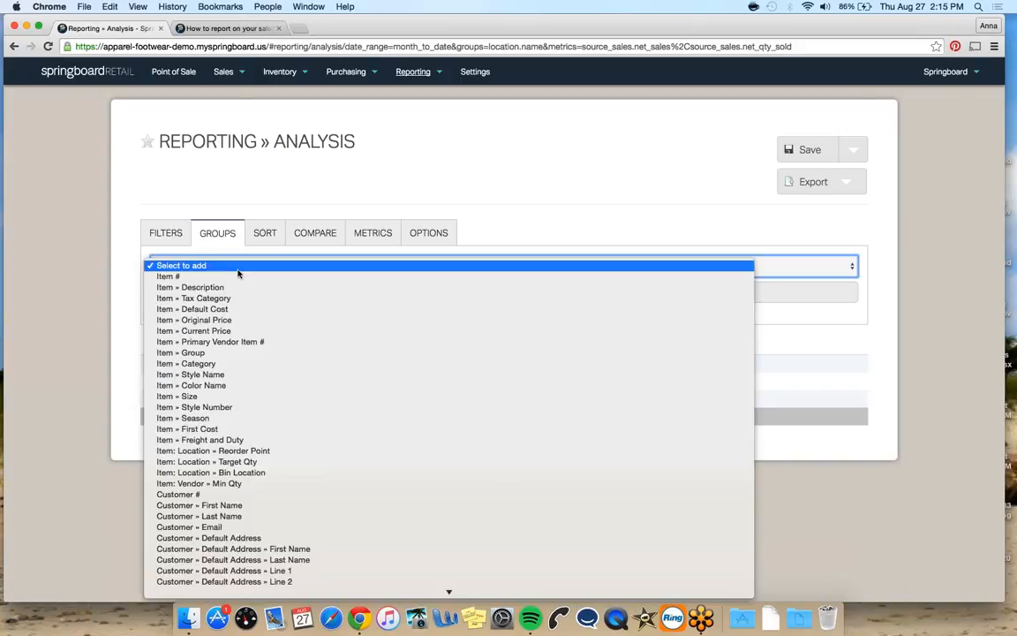
{"action": "left_click", "coordinate": [241, 353]}
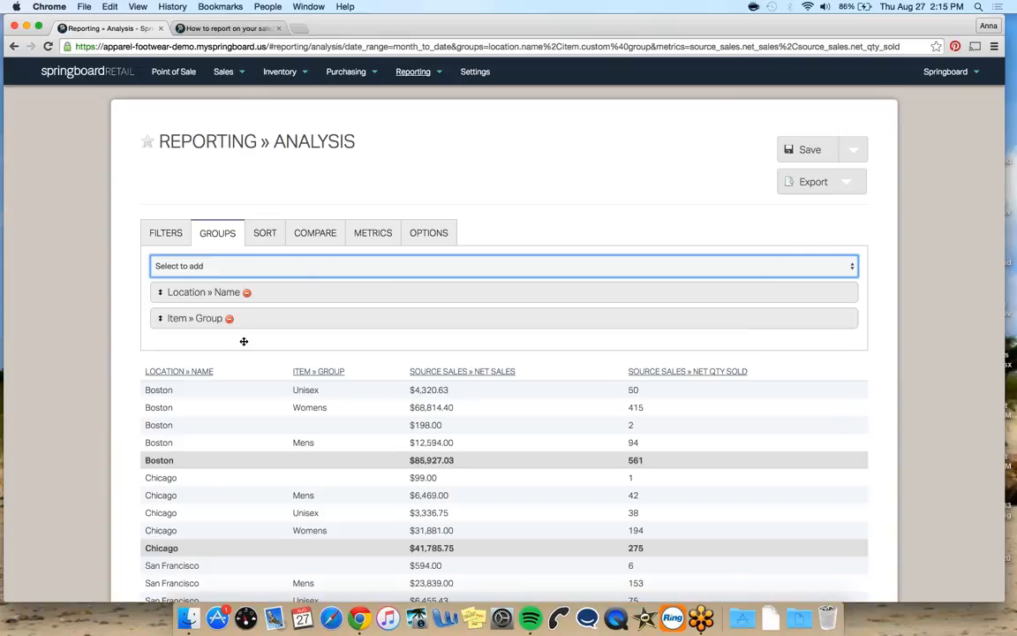
Add Item » Category as a third grouping
{"action": "left_click", "coordinate": [243, 271]}
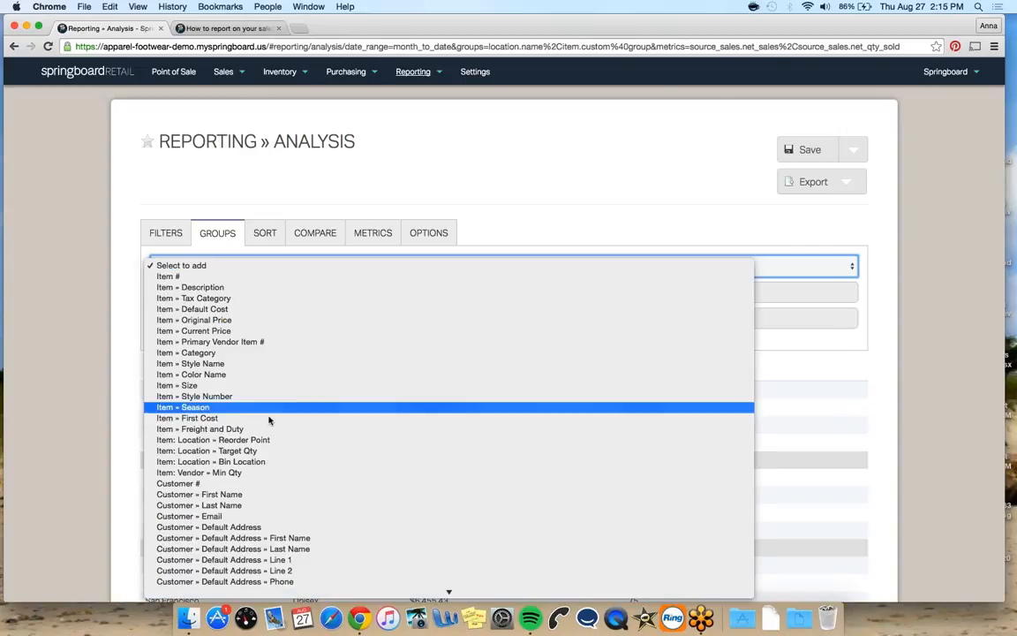
{"action": "left_click", "coordinate": [257, 341]}
{"action": "scroll", "coordinate": [276, 362], "scroll_direction": "down", "scroll_amount": 5}
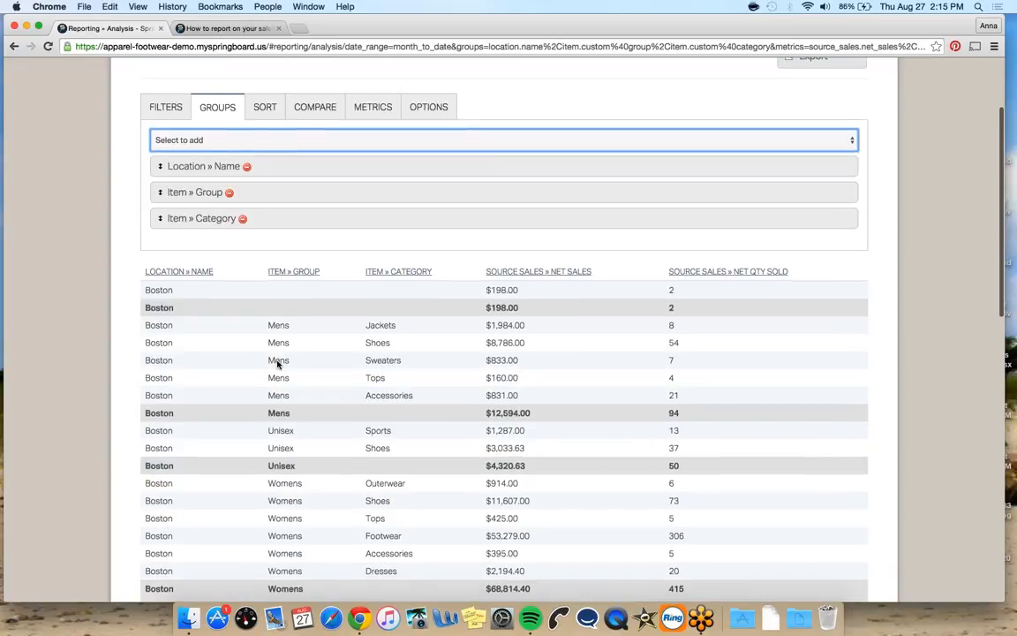
{"action": "scroll", "coordinate": [275, 363], "scroll_direction": "up", "scroll_amount": 4}
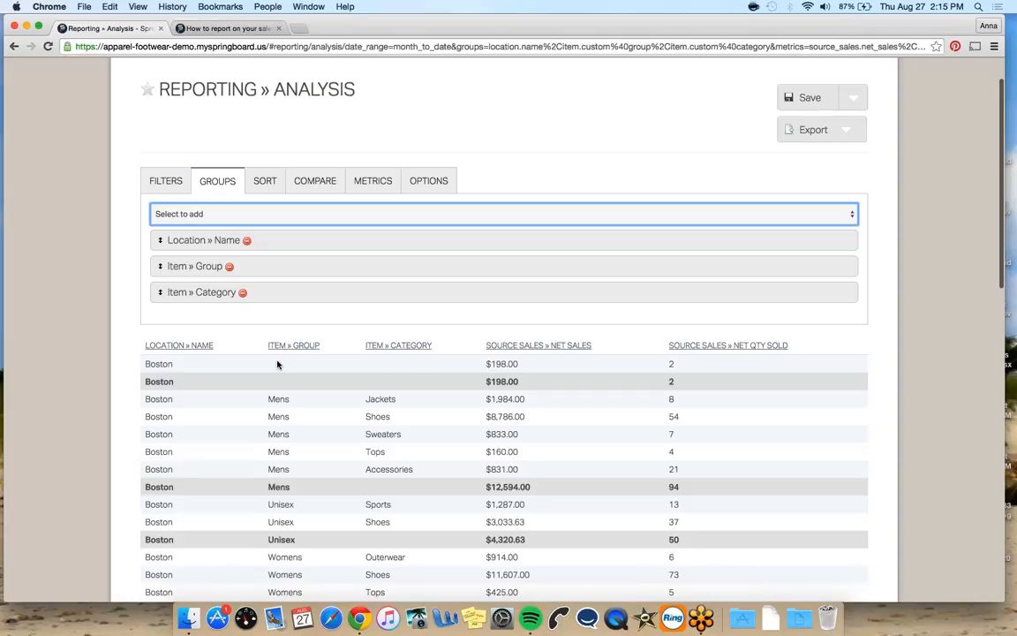
Remove the Location » Name grouping and add Item # as a grouping
{"action": "left_click", "coordinate": [246, 240]}
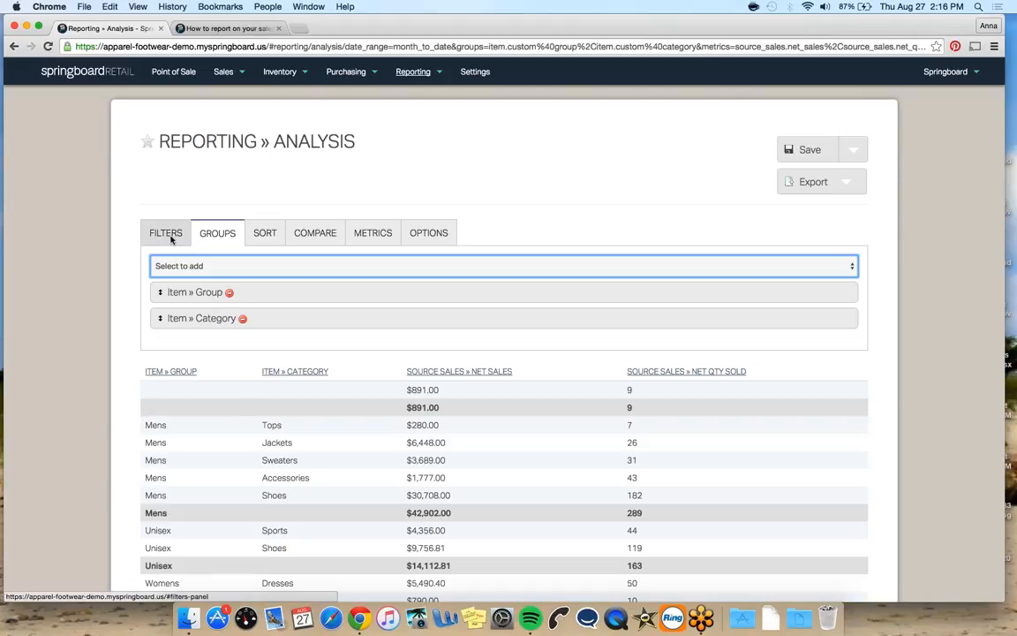
{"action": "left_click", "coordinate": [198, 266]}
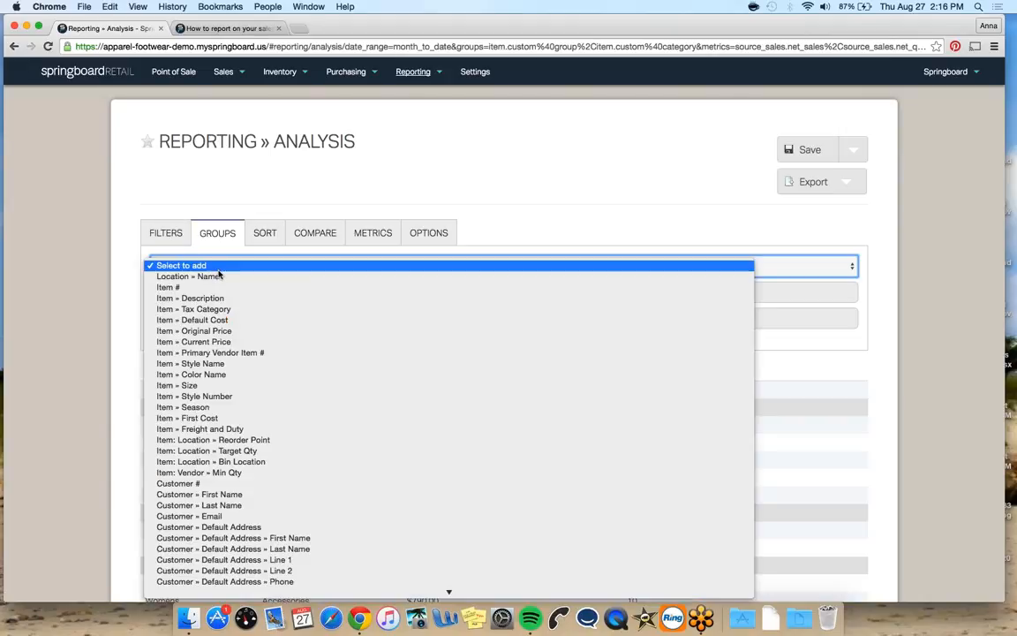
{"action": "left_click", "coordinate": [214, 288]}
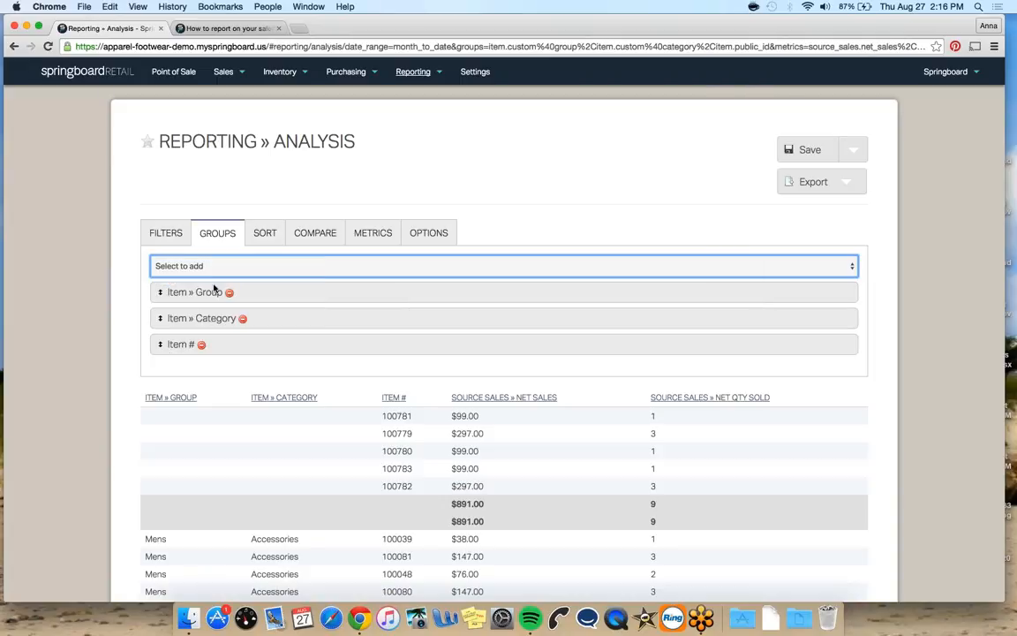
Copy item number 100781 from the report and open the Inventory Items list in a new tab
{"action": "double_click", "coordinate": [403, 416]}
{"action": "key", "text": "super+c"}
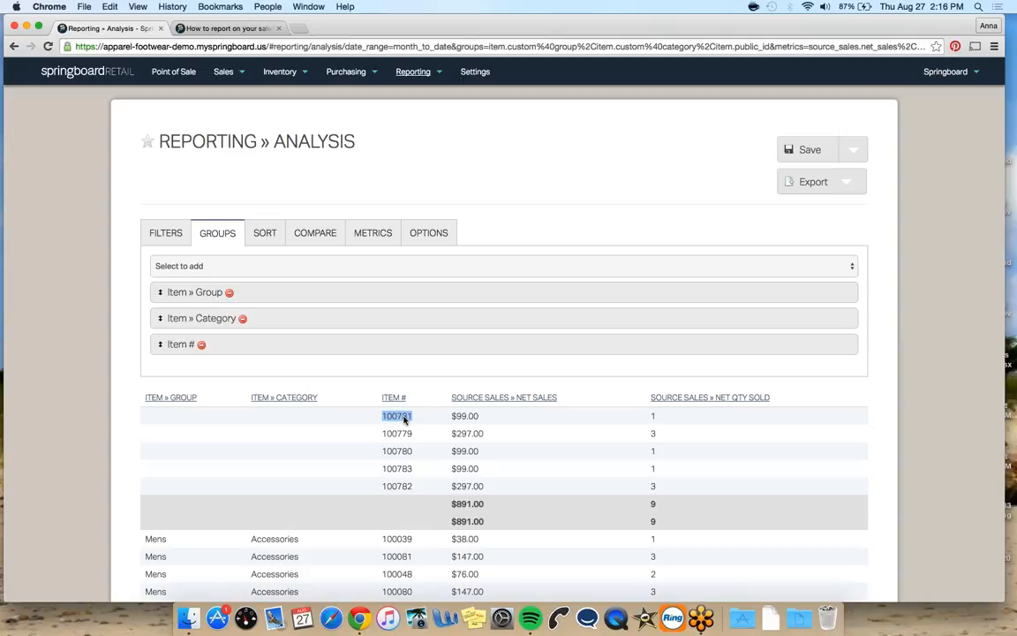
{"action": "left_click", "coordinate": [280, 72]}
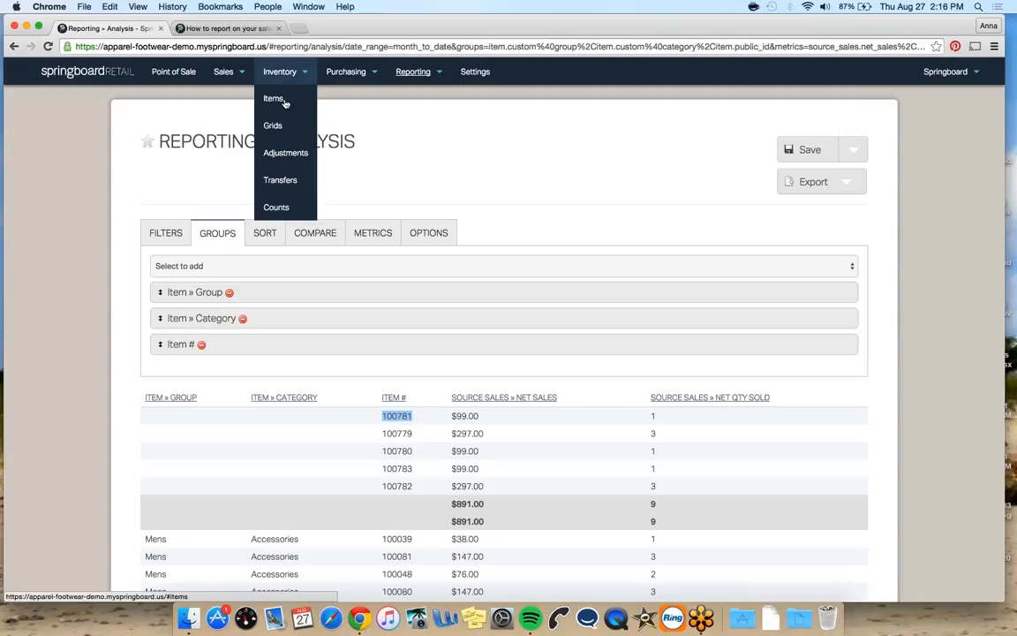
{"action": "right_click", "coordinate": [285, 104]}
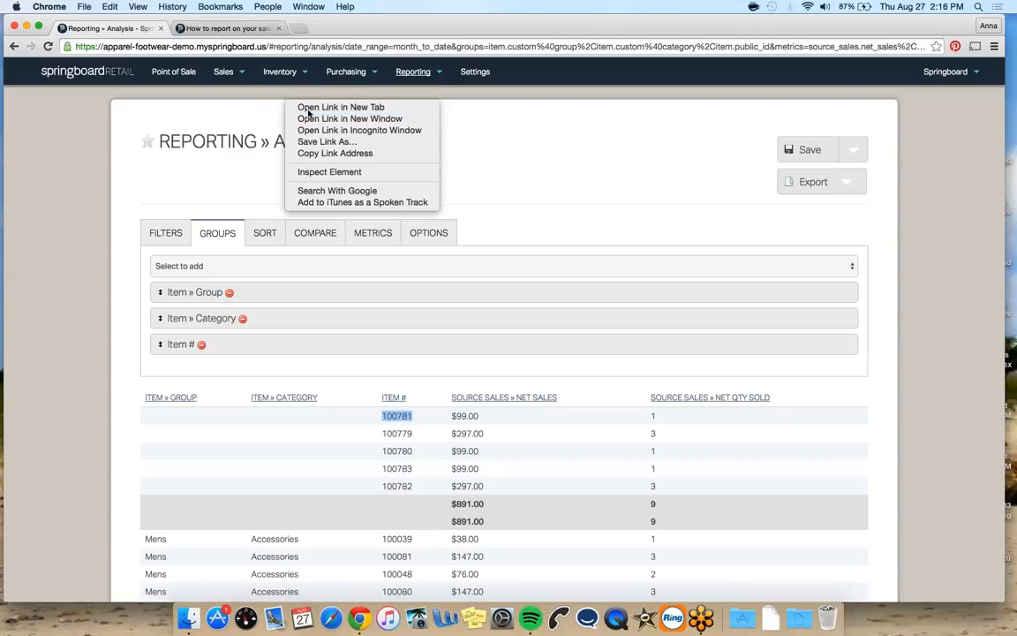
{"action": "left_click", "coordinate": [323, 107]}
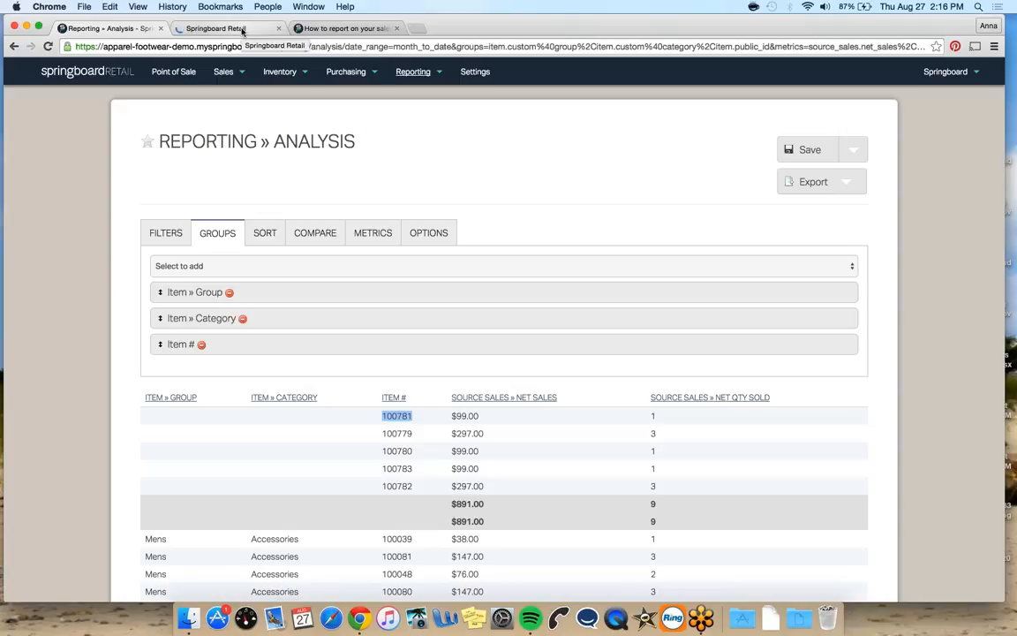
Search the items list in the new tab for 100781 and open that item's details
{"action": "left_click", "coordinate": [242, 29]}
{"action": "mouse_move", "coordinate": [288, 92]}
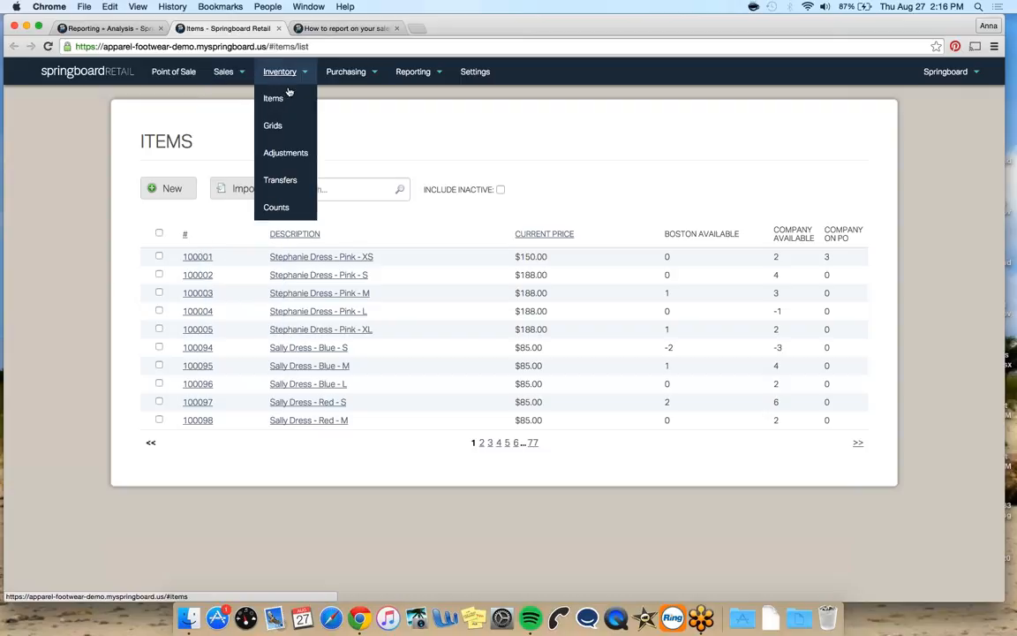
{"action": "left_click", "coordinate": [325, 191]}
{"action": "key", "text": "super+v"}
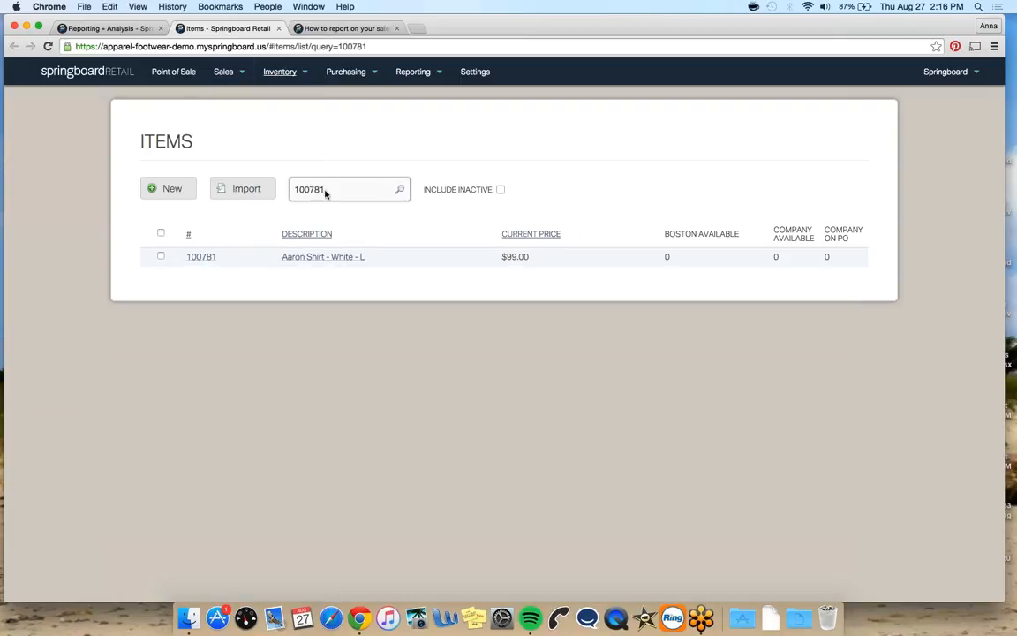
{"action": "key", "text": "Return"}
{"action": "scroll", "coordinate": [320, 259], "scroll_direction": "down", "scroll_amount": 3}
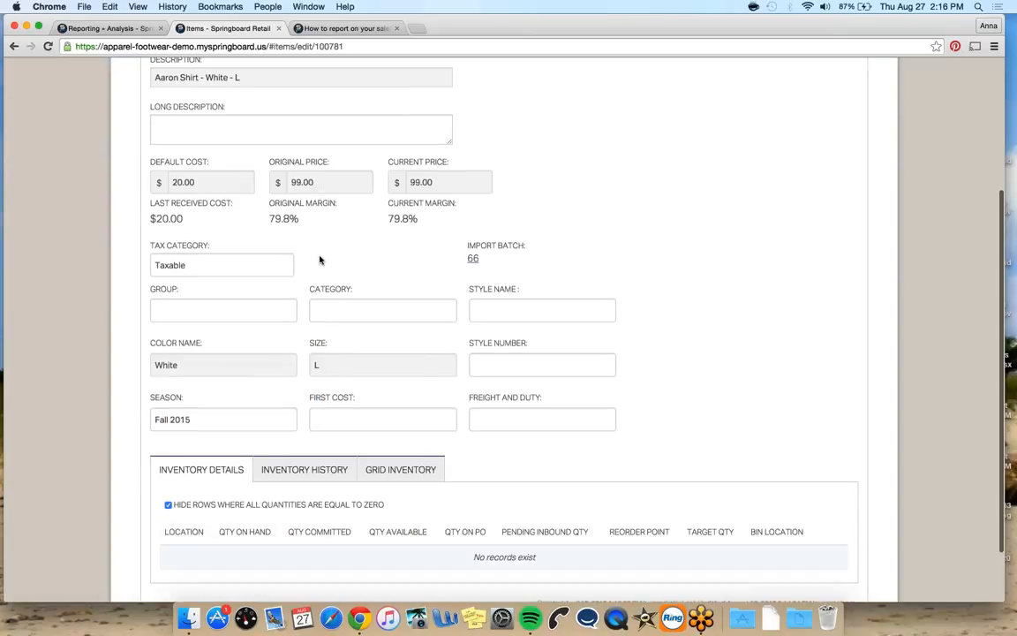
Return to the report tab and remove the Item # grouping
{"action": "key", "text": "super+alt+Left"}
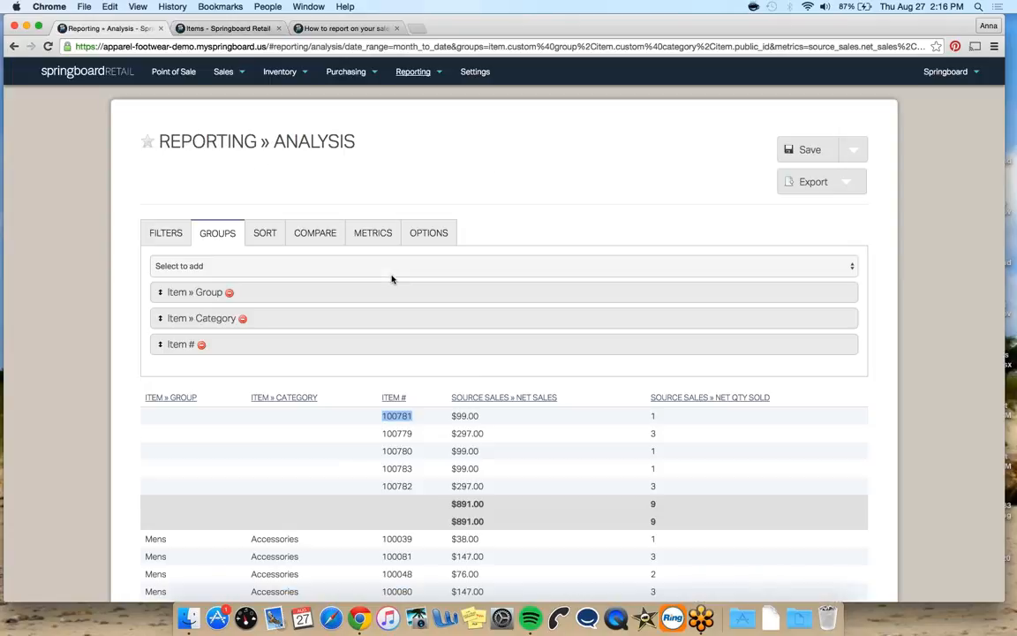
{"action": "left_click", "coordinate": [202, 345]}
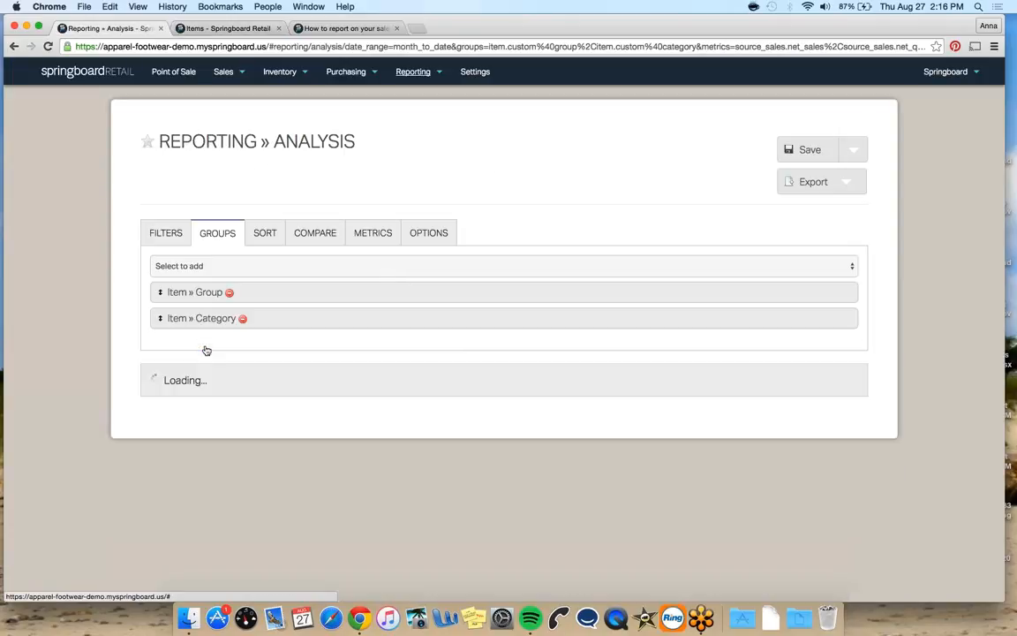
Add Beginning Inventory » Cost On Hand as a metric
{"action": "left_click", "coordinate": [374, 233]}
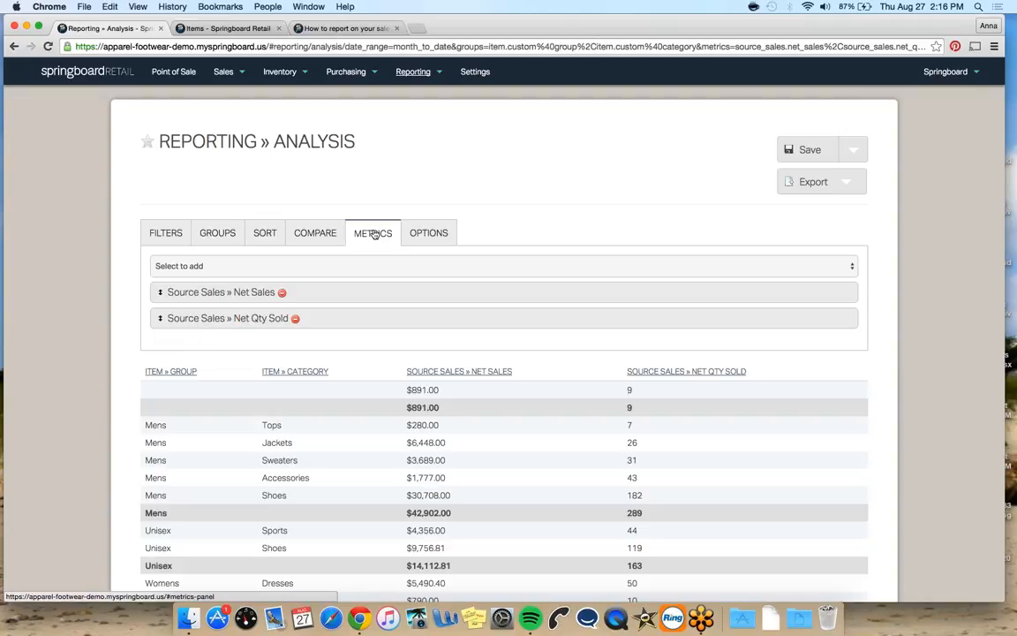
{"action": "left_click", "coordinate": [343, 269]}
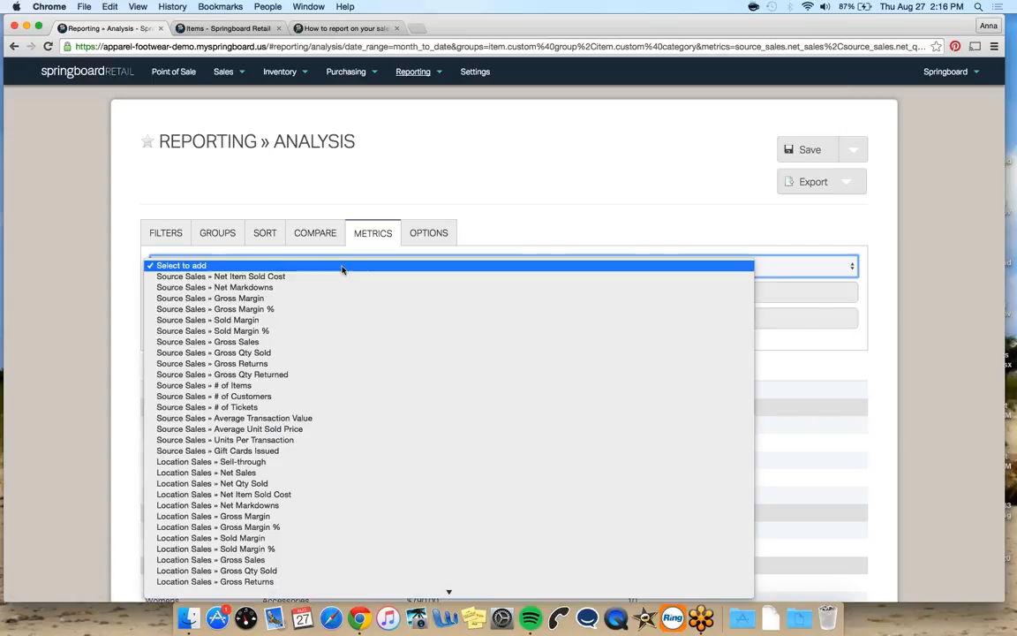
{"action": "left_click", "coordinate": [167, 235]}
{"action": "left_click", "coordinate": [168, 235]}
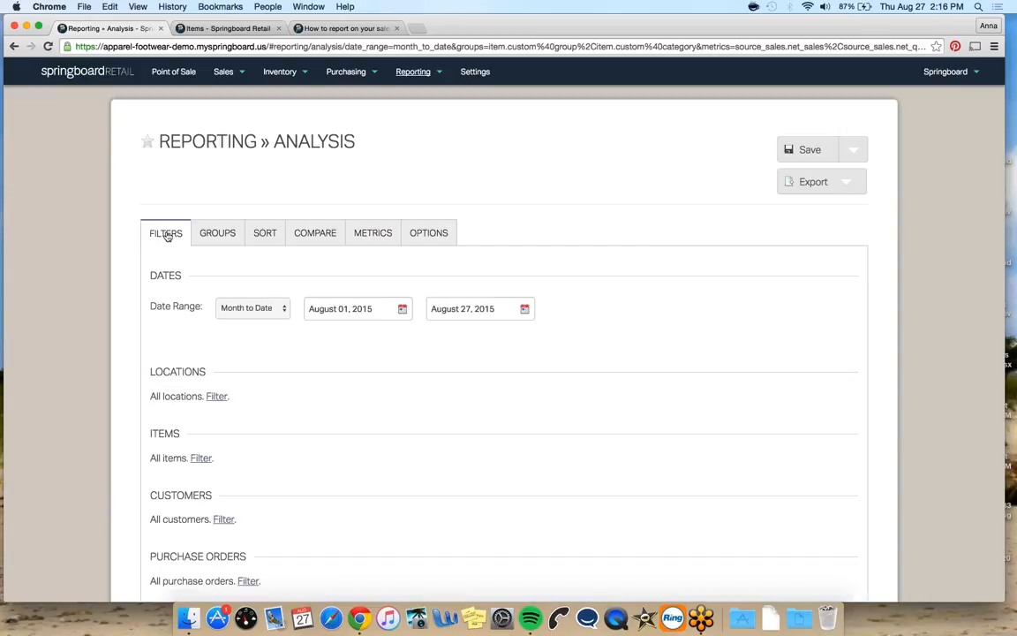
{"action": "left_click", "coordinate": [393, 232]}
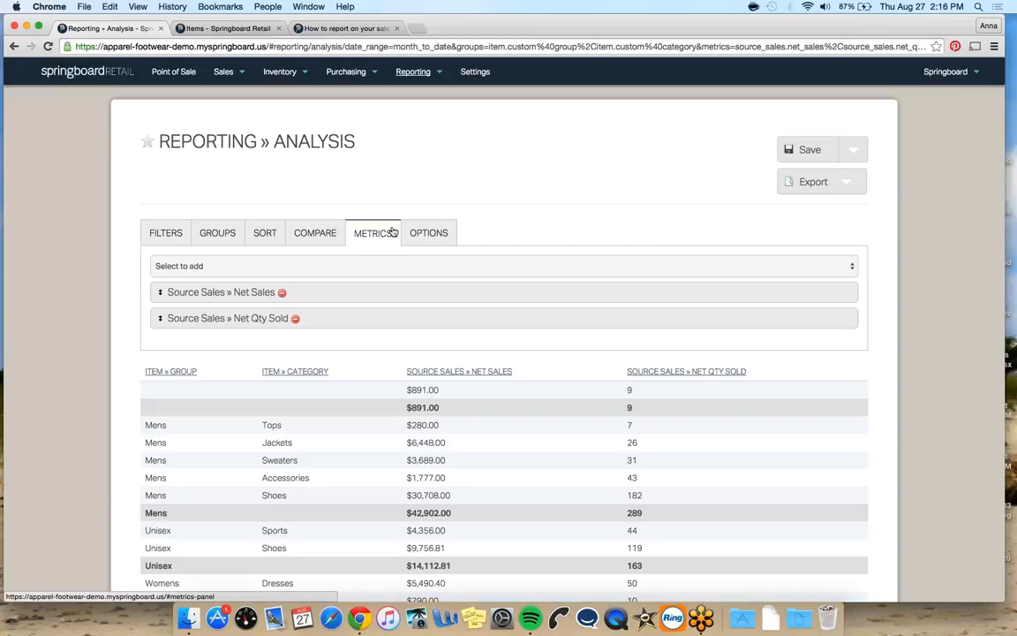
{"action": "left_click", "coordinate": [360, 265]}
{"action": "scroll", "coordinate": [373, 374], "scroll_direction": "down", "scroll_amount": 10}
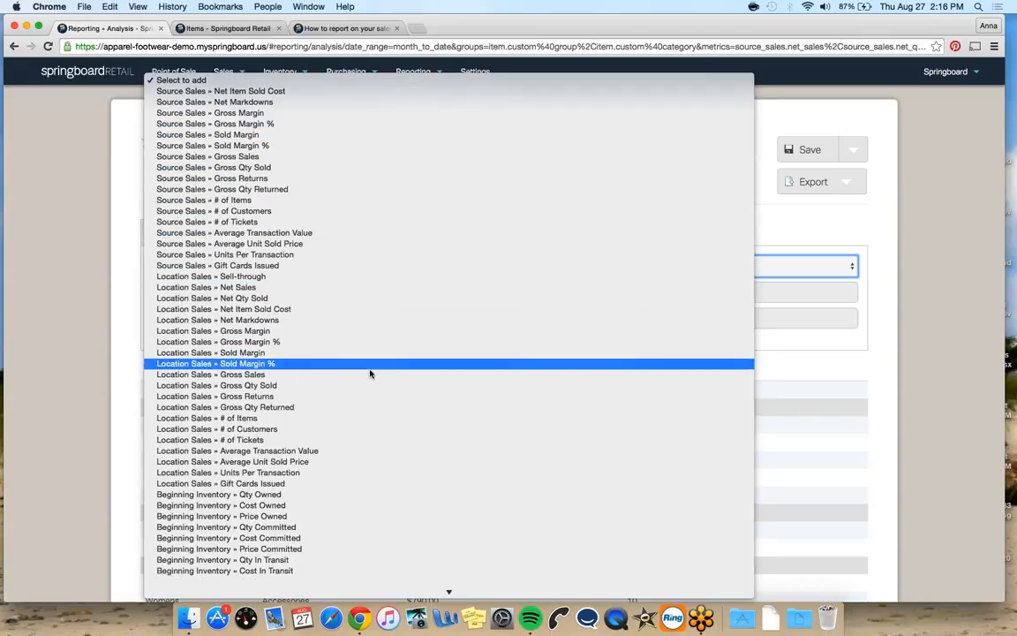
{"action": "scroll", "coordinate": [370, 375], "scroll_direction": "down", "scroll_amount": 3}
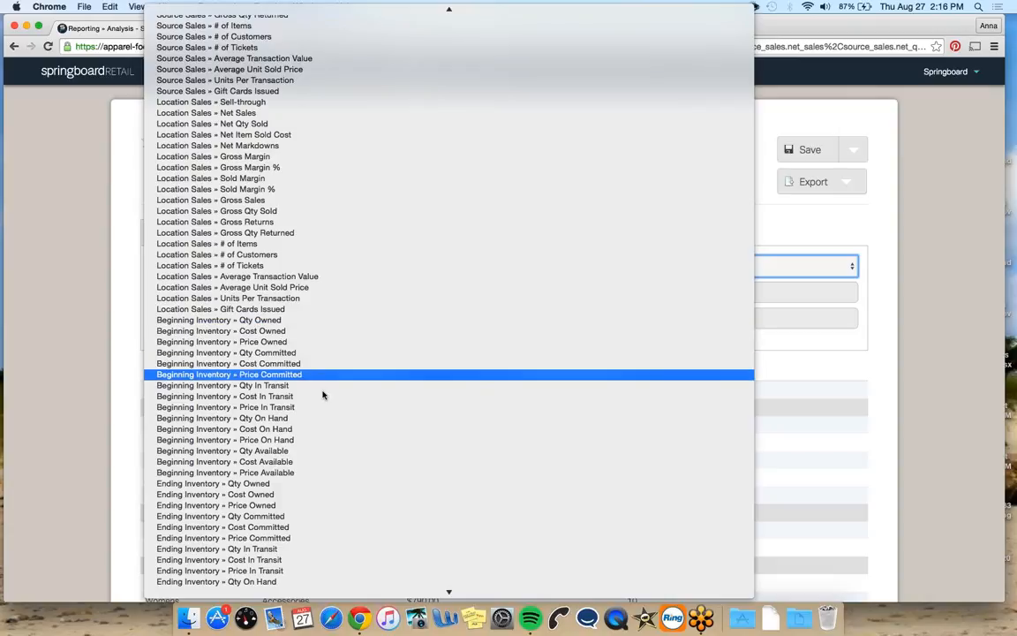
{"action": "left_click", "coordinate": [292, 429]}
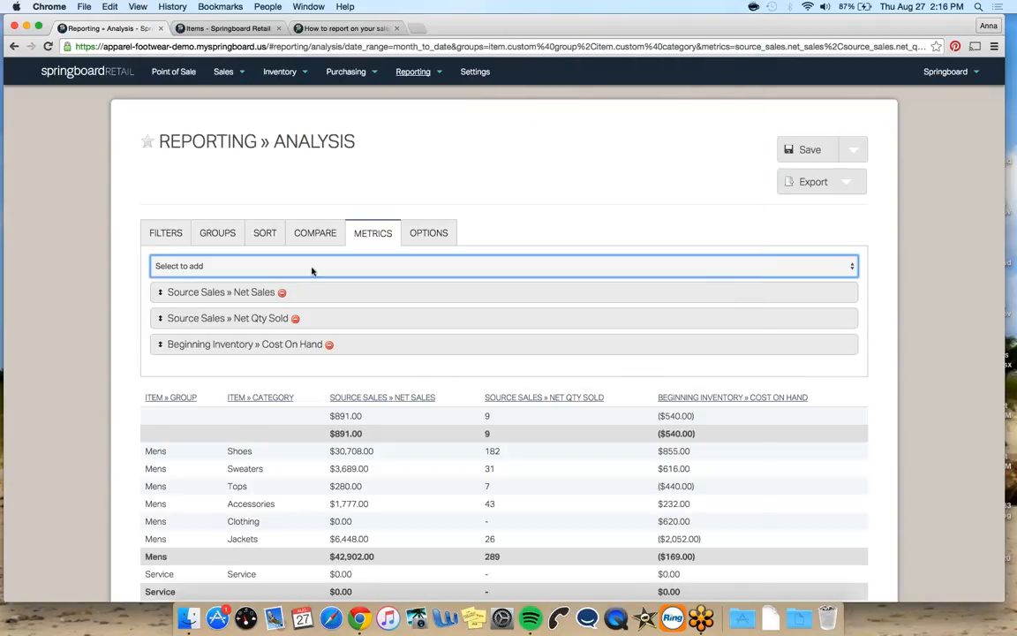
Add Ending Inventory » Cost On Hand as a metric
{"action": "left_click", "coordinate": [311, 266]}
{"action": "scroll", "coordinate": [328, 346], "scroll_direction": "down", "scroll_amount": 10}
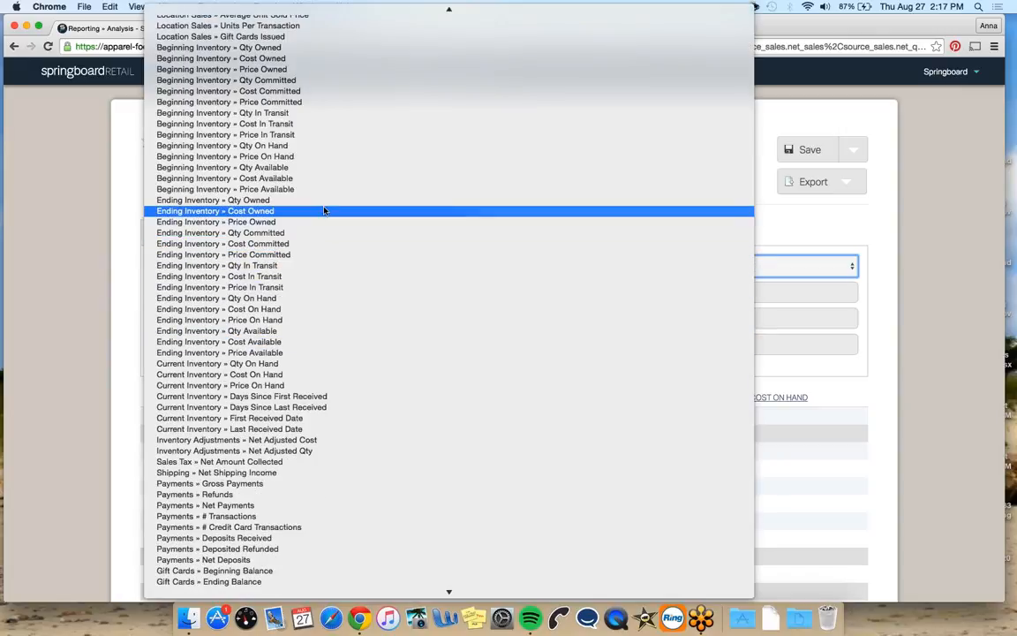
{"action": "left_click", "coordinate": [306, 308]}
Add Current Inventory » Cost On Hand as a metric
{"action": "left_click", "coordinate": [375, 267]}
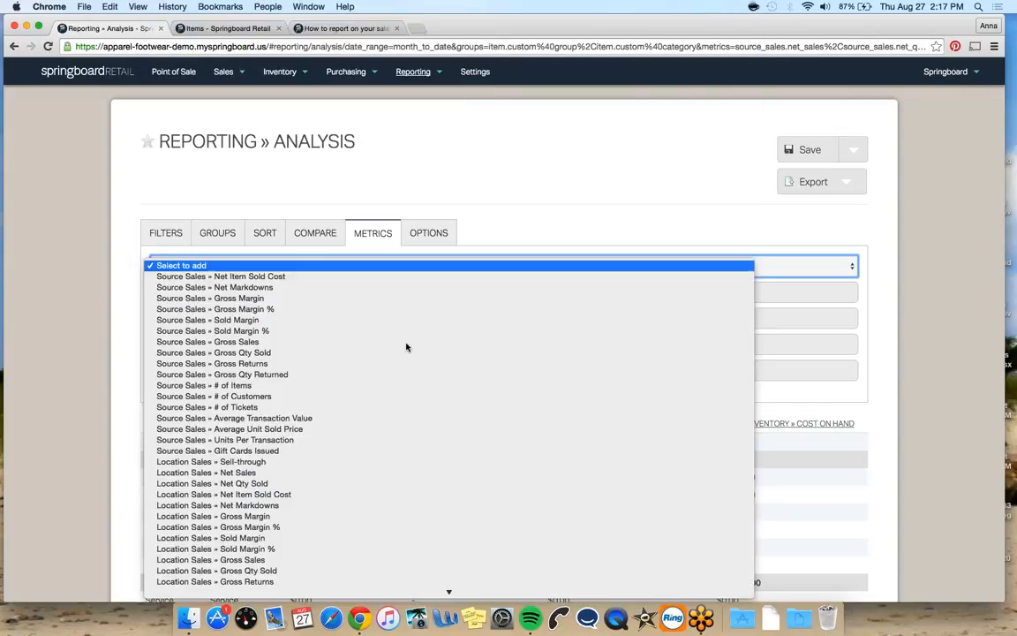
{"action": "scroll", "coordinate": [406, 346], "scroll_direction": "down", "scroll_amount": 10}
{"action": "scroll", "coordinate": [406, 346], "scroll_direction": "down", "scroll_amount": 2}
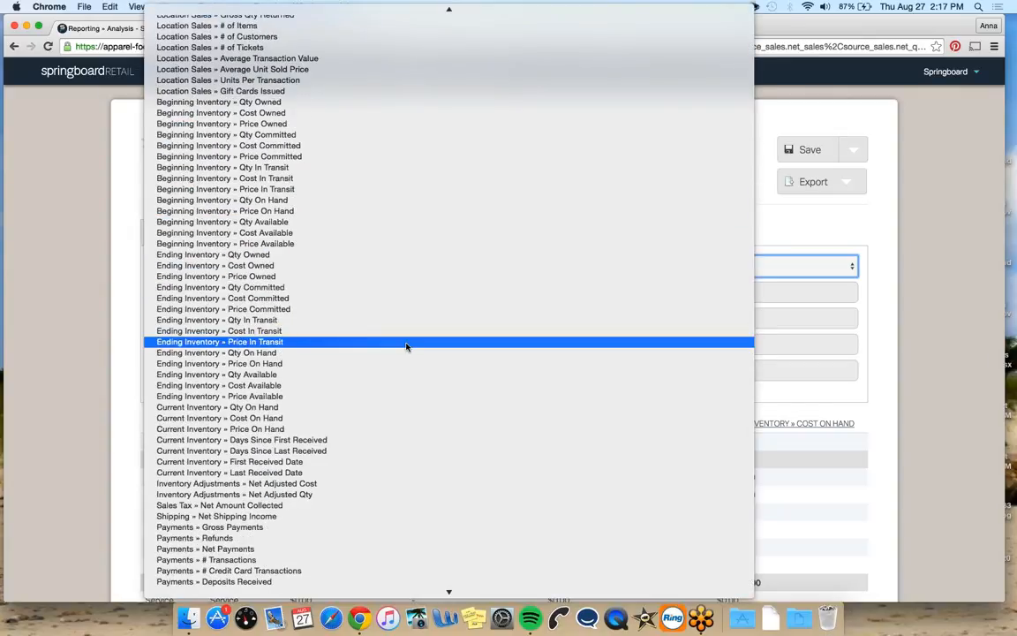
{"action": "left_click", "coordinate": [396, 426]}
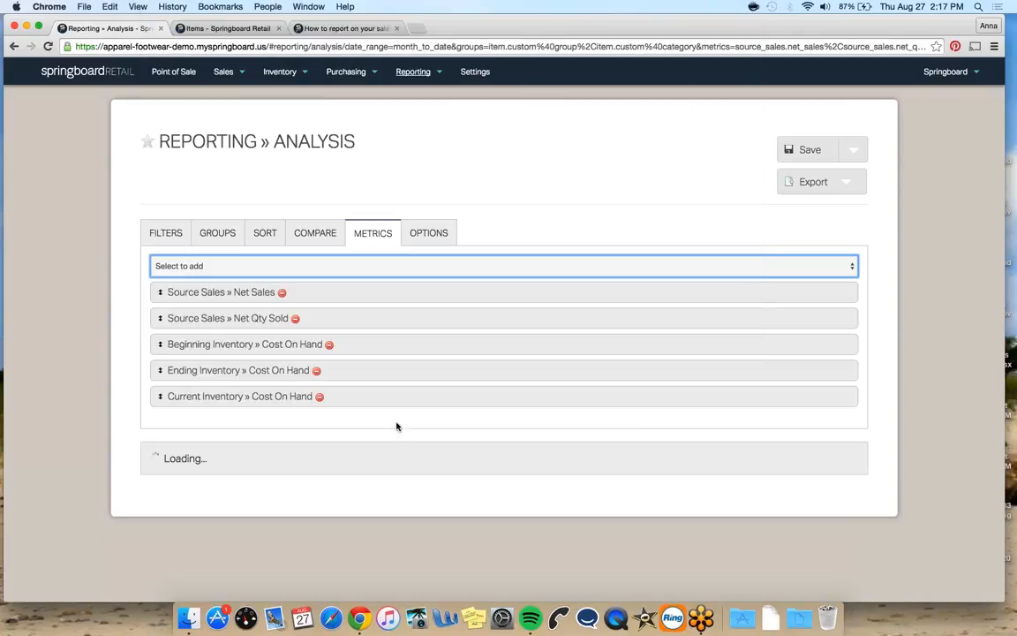
Remove the Source Sales » Net Qty Sold and Source Sales » Net Sales metrics
{"action": "left_click", "coordinate": [294, 319]}
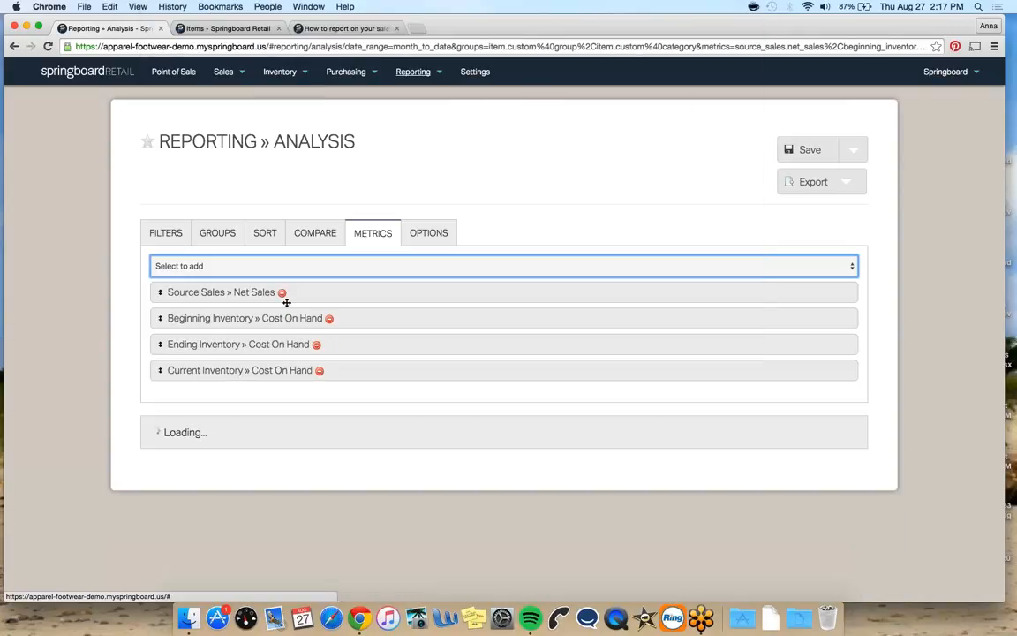
{"action": "left_click", "coordinate": [281, 292]}
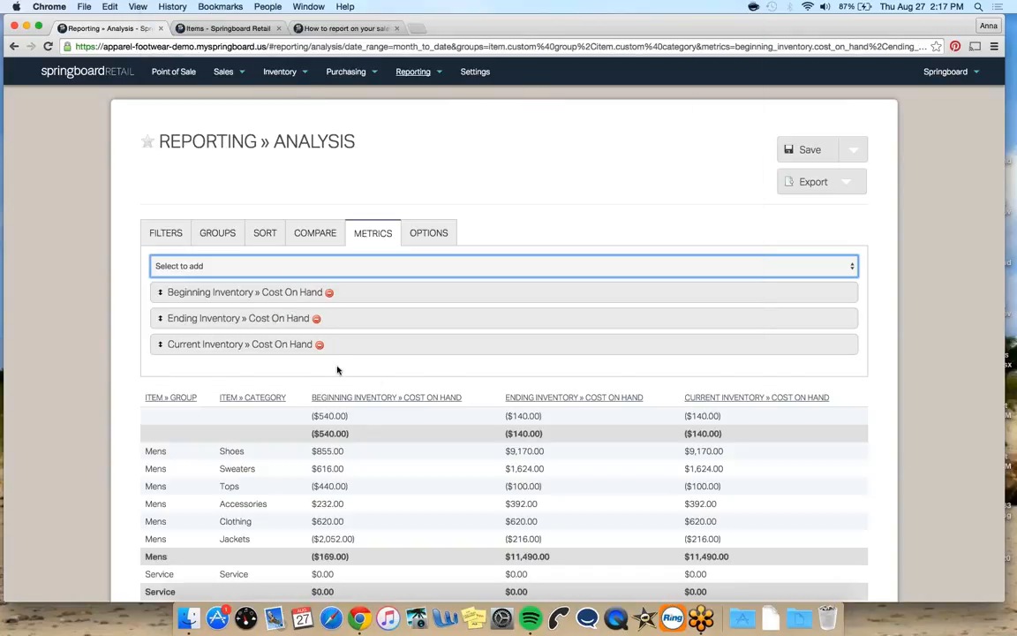
{"action": "scroll", "coordinate": [377, 382], "scroll_direction": "down", "scroll_amount": 5}
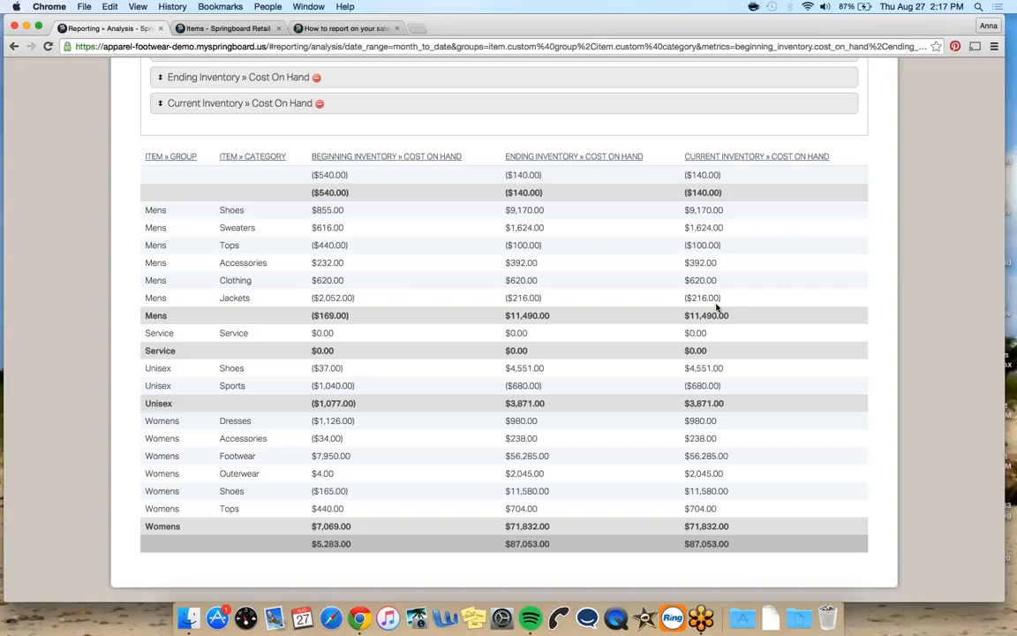
{"action": "scroll", "coordinate": [386, 336], "scroll_direction": "up", "scroll_amount": 3}
{"action": "scroll", "coordinate": [279, 212], "scroll_direction": "up", "scroll_amount": 2}
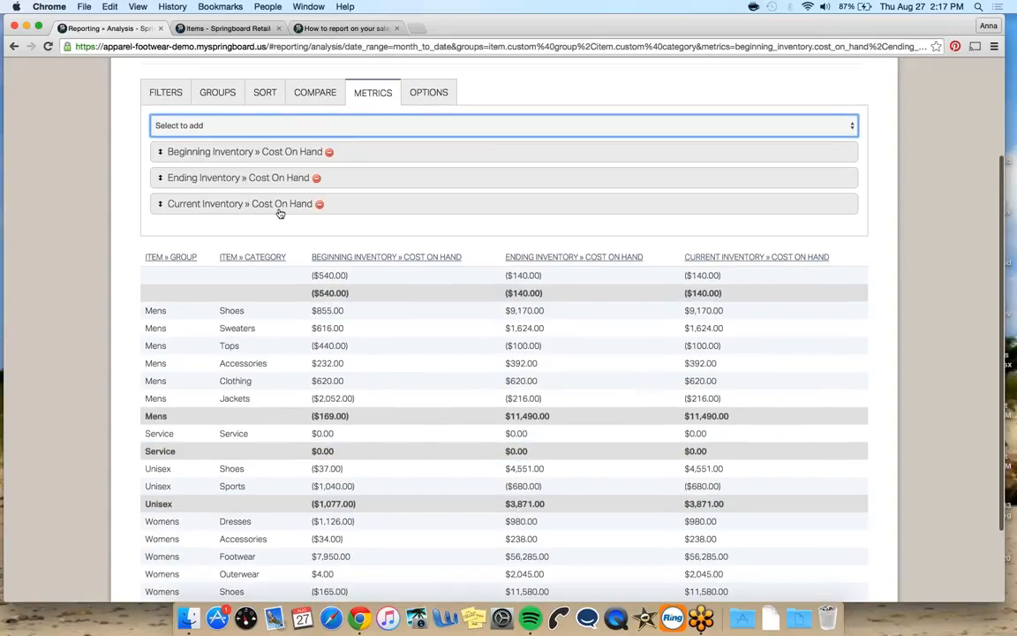
Change the report's date range filter to Last Month
{"action": "left_click", "coordinate": [174, 97]}
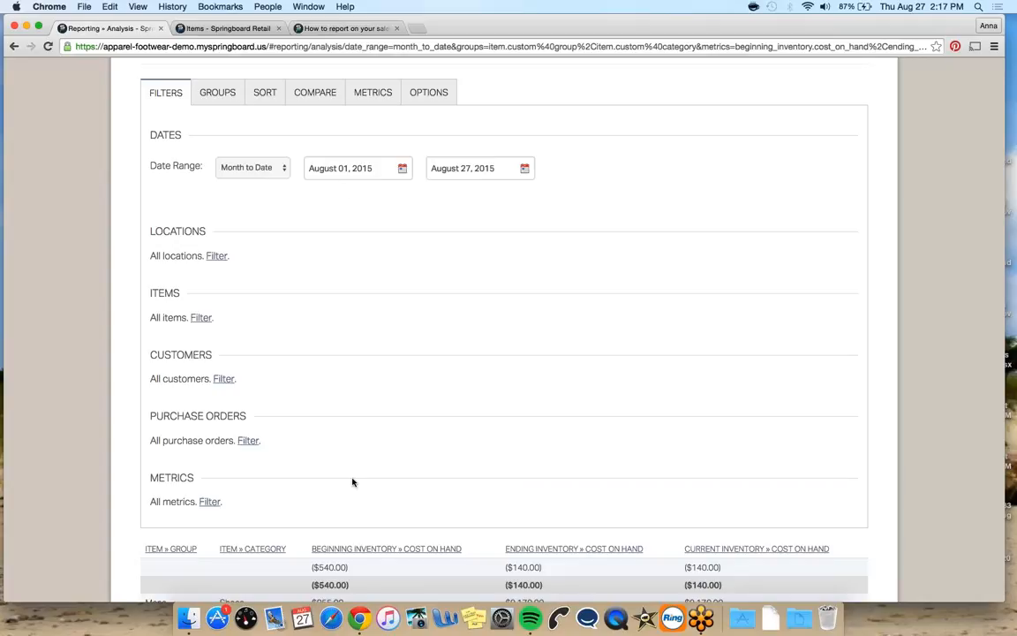
{"action": "scroll", "coordinate": [335, 229], "scroll_direction": "down", "scroll_amount": 5}
{"action": "scroll", "coordinate": [334, 229], "scroll_direction": "down", "scroll_amount": 2}
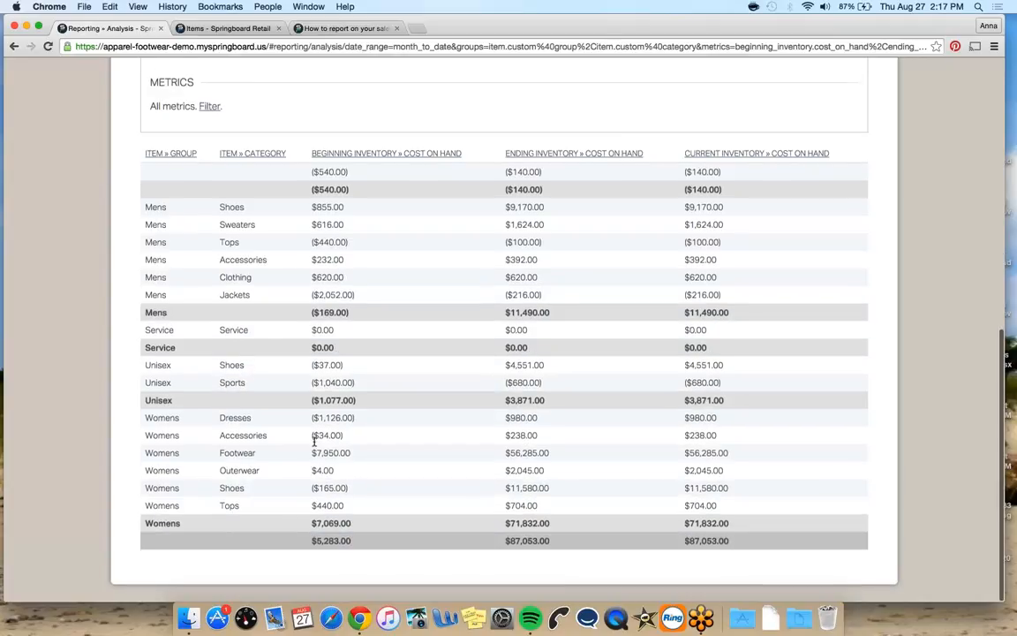
{"action": "scroll", "coordinate": [448, 216], "scroll_direction": "up", "scroll_amount": 5}
{"action": "scroll", "coordinate": [448, 216], "scroll_direction": "up", "scroll_amount": 2}
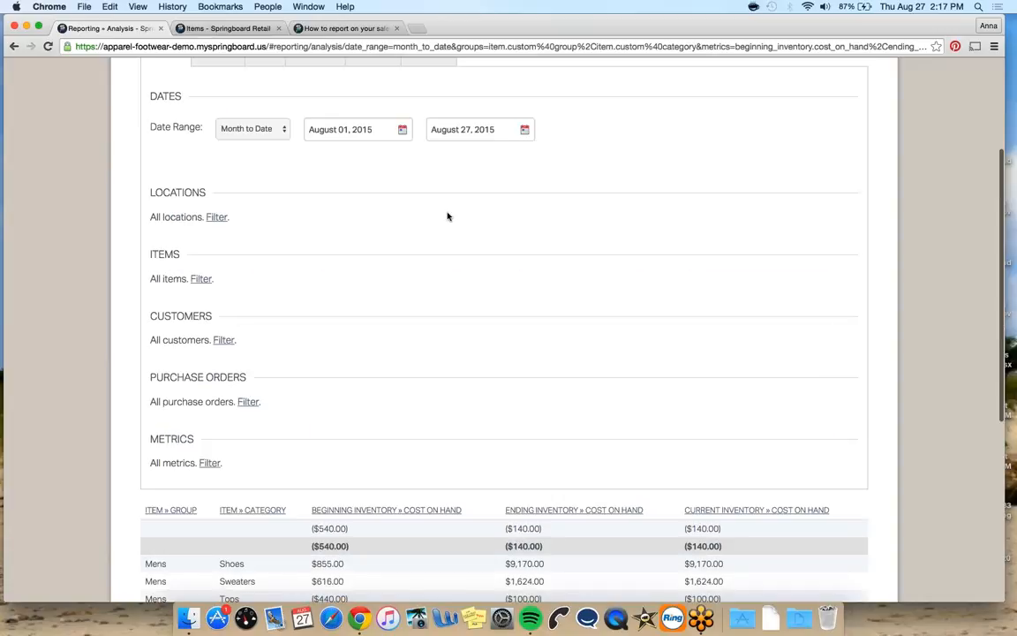
{"action": "scroll", "coordinate": [509, 195], "scroll_direction": "down", "scroll_amount": 6}
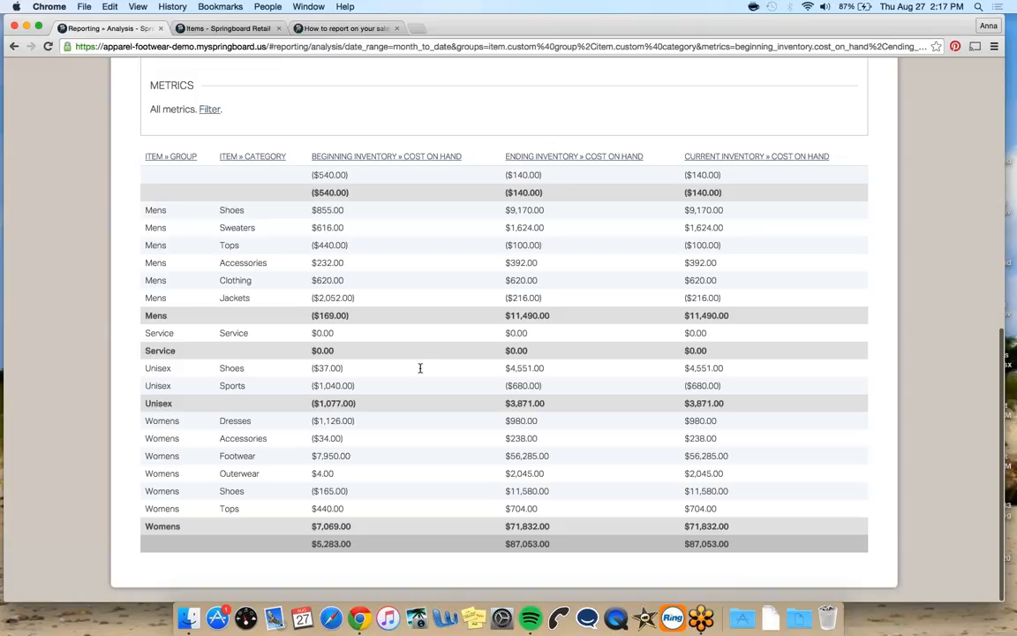
{"action": "scroll", "coordinate": [707, 314], "scroll_direction": "up", "scroll_amount": 10}
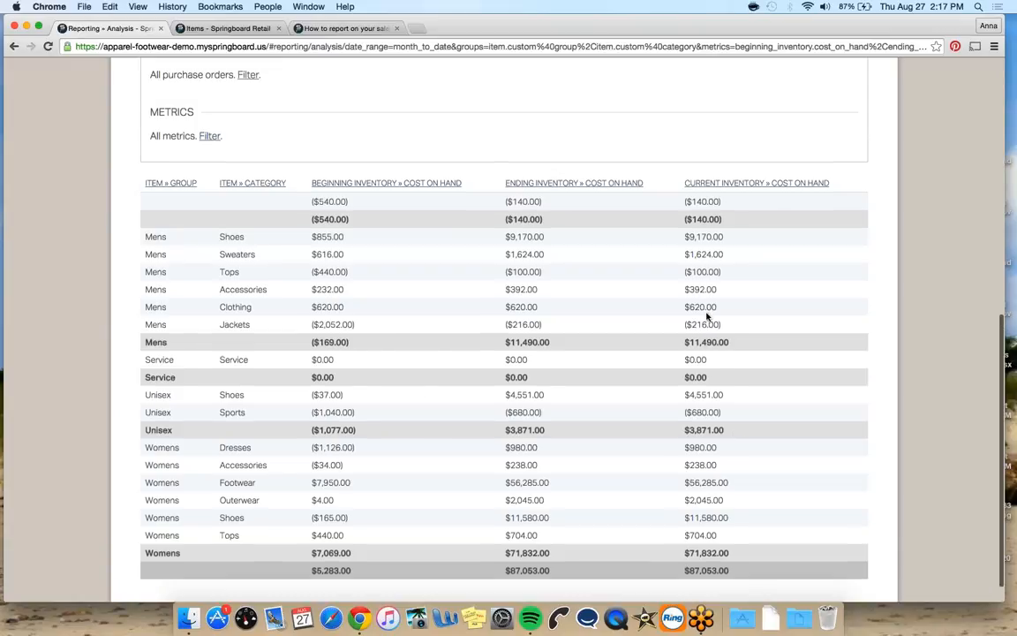
{"action": "left_click", "coordinate": [270, 130]}
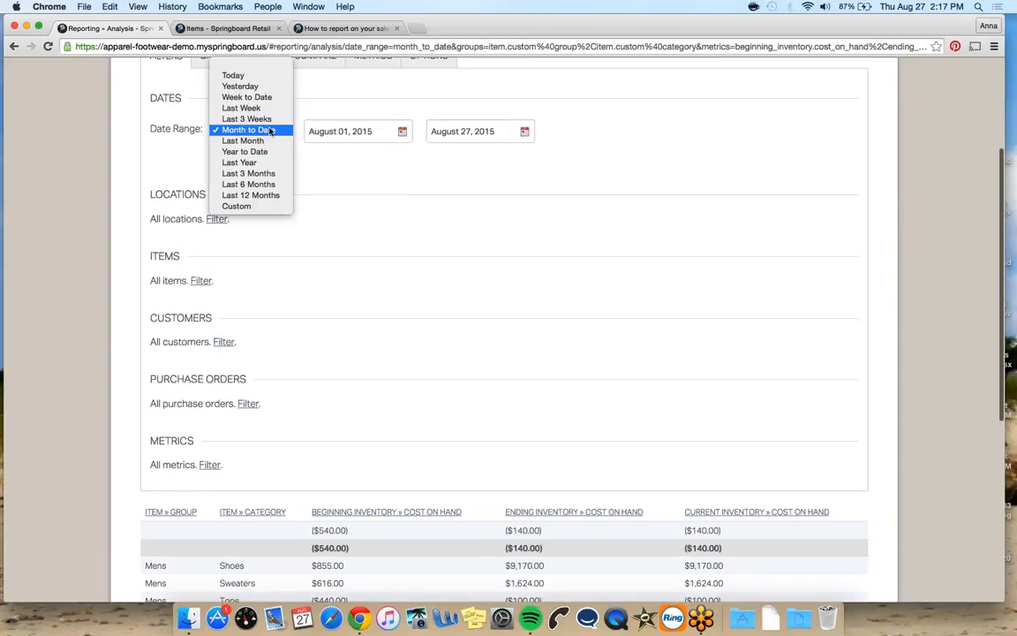
{"action": "left_click", "coordinate": [262, 143]}
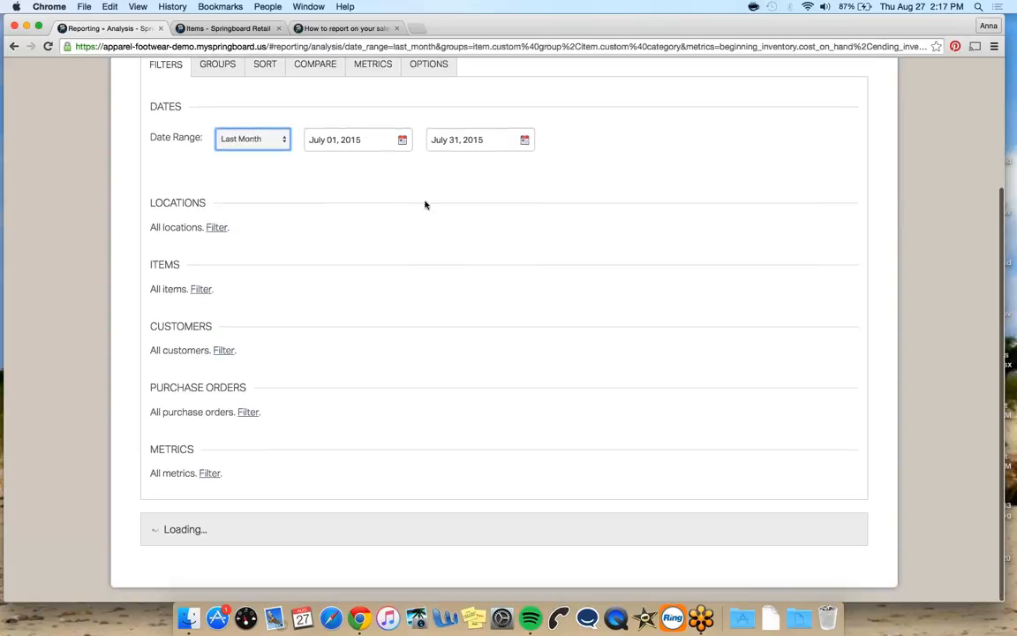
{"action": "scroll", "coordinate": [470, 202], "scroll_direction": "down", "scroll_amount": 4}
{"action": "scroll", "coordinate": [471, 204], "scroll_direction": "down", "scroll_amount": 6}
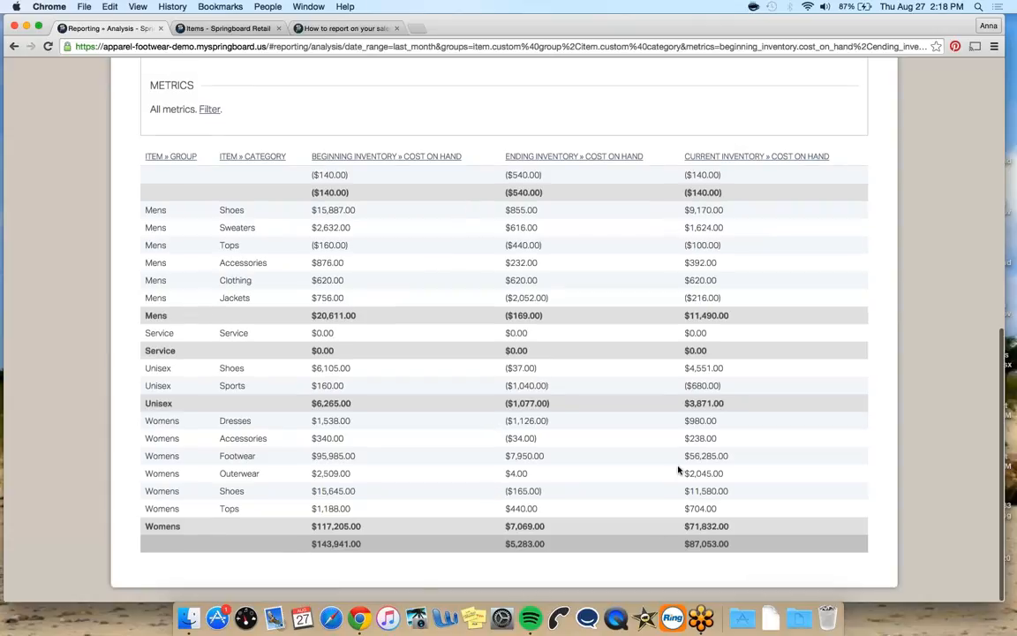
Scroll through the report to review its filters and the grouped cost-on-hand results
{"action": "scroll", "coordinate": [489, 398], "scroll_direction": "up", "scroll_amount": 4}
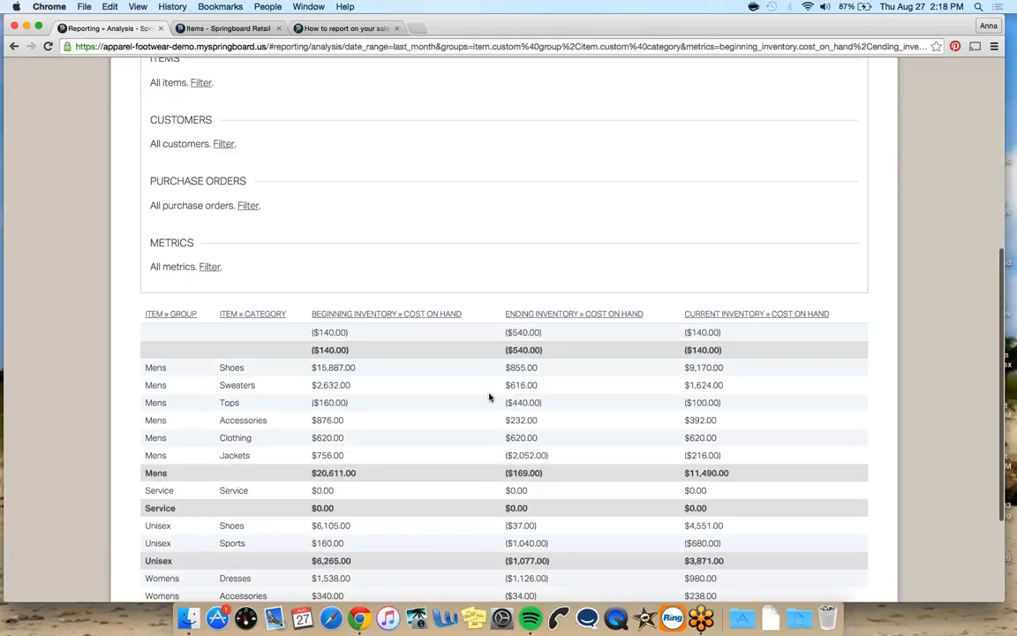
{"action": "scroll", "coordinate": [489, 398], "scroll_direction": "up", "scroll_amount": 4}
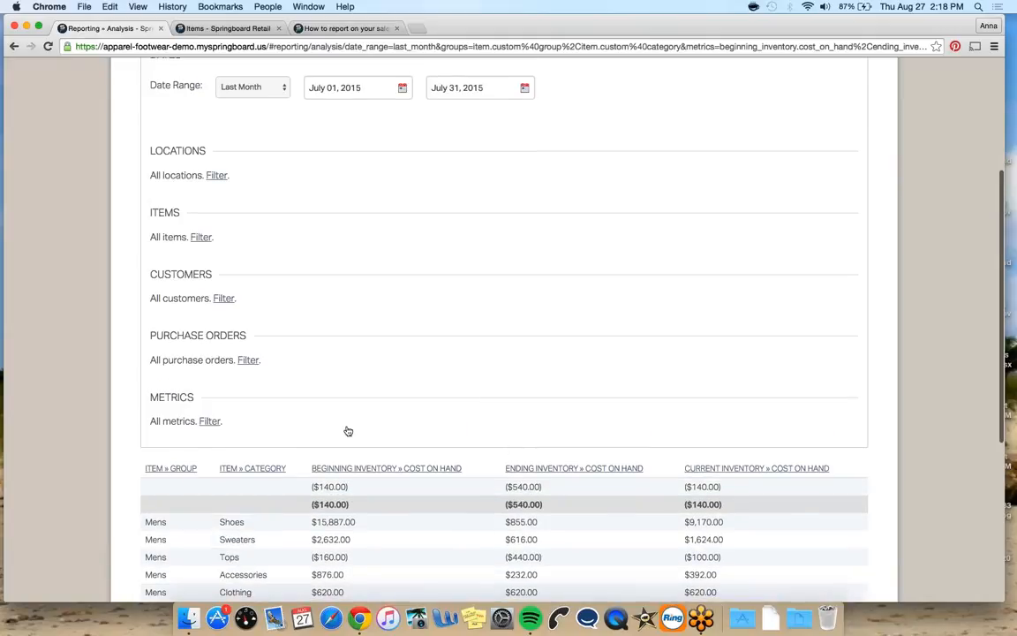
{"action": "scroll", "coordinate": [722, 402], "scroll_direction": "down", "scroll_amount": 8}
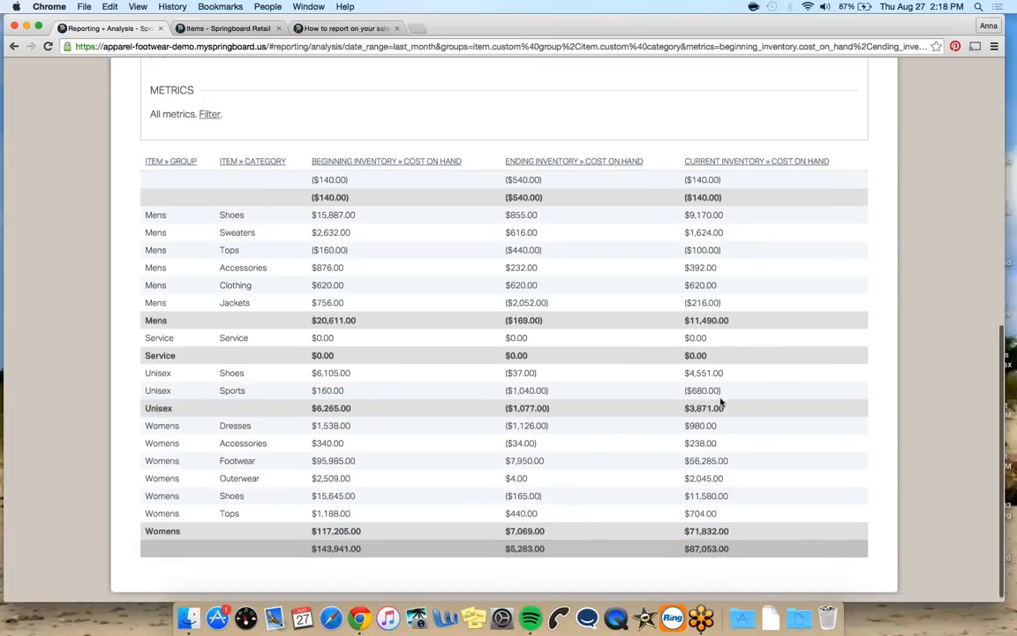
{"action": "scroll", "coordinate": [721, 402], "scroll_direction": "up", "scroll_amount": 12}
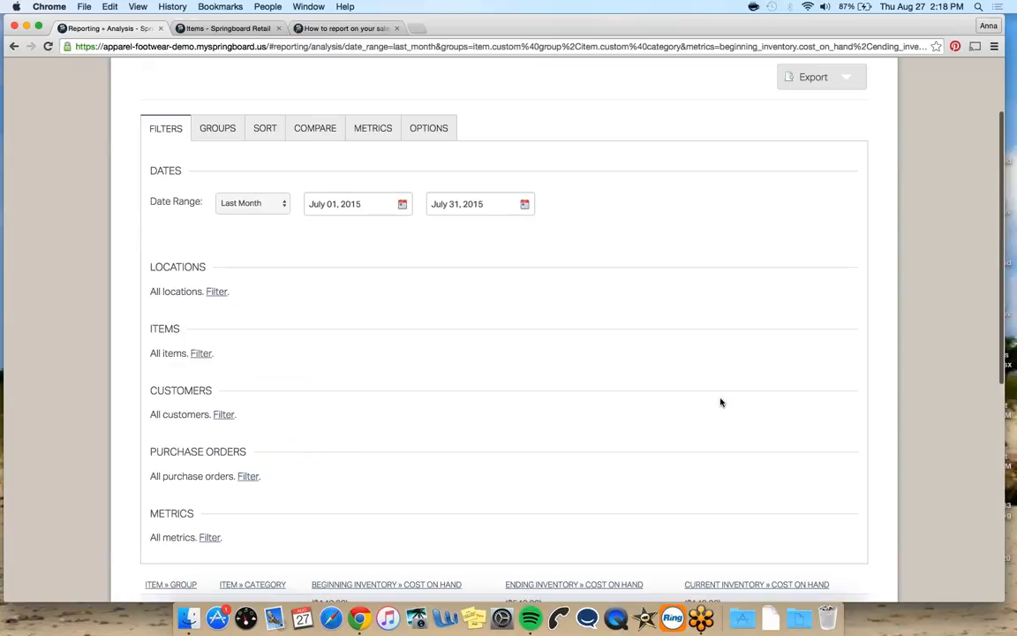
{"action": "scroll", "coordinate": [720, 402], "scroll_direction": "down", "scroll_amount": 4}
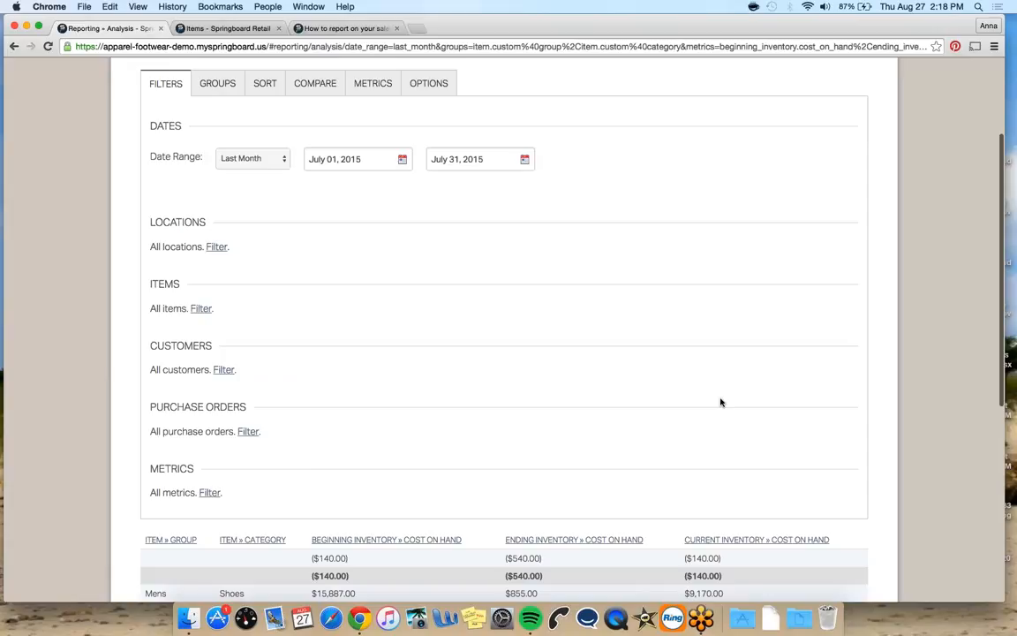
{"action": "scroll", "coordinate": [721, 402], "scroll_direction": "down", "scroll_amount": 4}
{"action": "scroll", "coordinate": [719, 400], "scroll_direction": "up", "scroll_amount": 8}
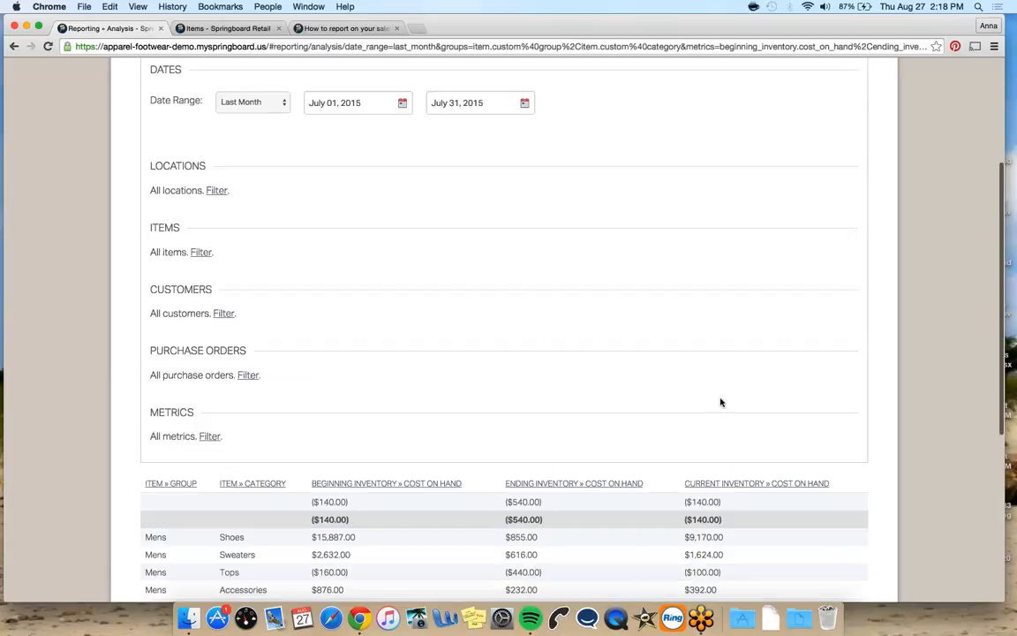
Save the report under the name Monthly Cost on Hand
{"action": "left_click", "coordinate": [850, 149]}
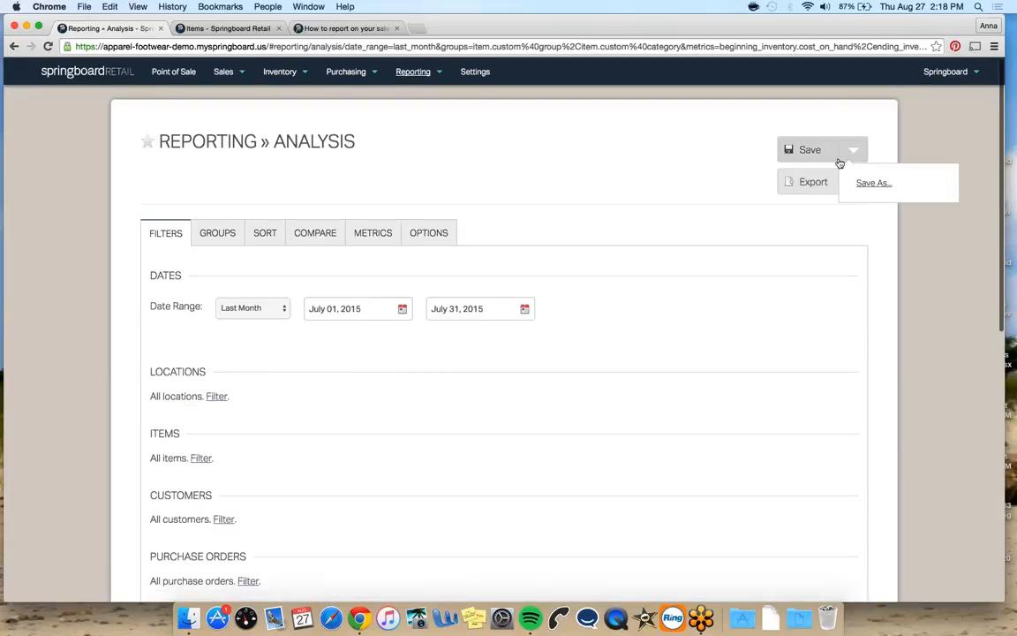
{"action": "left_click", "coordinate": [861, 182]}
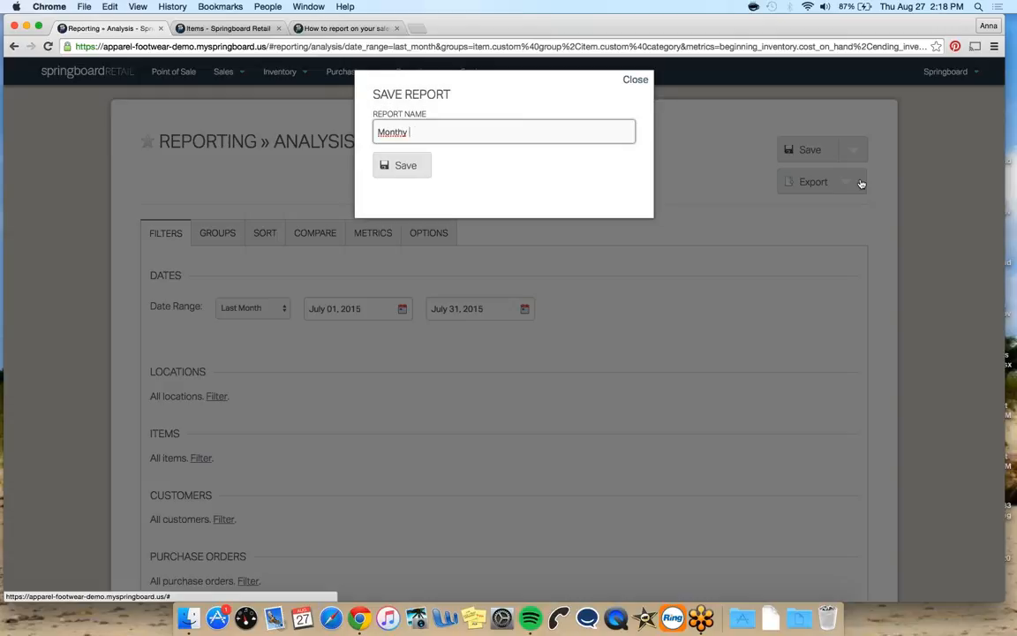
{"action": "key", "text": "BackSpace"}
{"action": "key", "text": "BackSpace"}
{"action": "key", "text": "BackSpace"}
{"action": "type", "text": "hly Cost on Hand"}
{"action": "key", "text": "Return"}
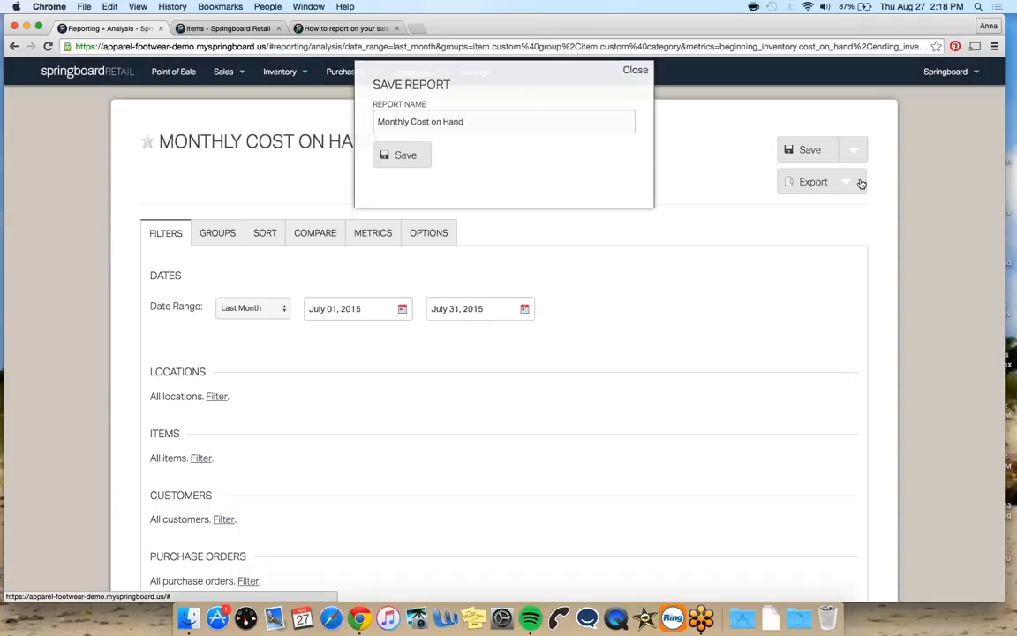
Remove the Ending Inventory » Cost On Hand and Current Inventory » Cost On Hand metrics
{"action": "scroll", "coordinate": [697, 219], "scroll_direction": "down", "scroll_amount": 1}
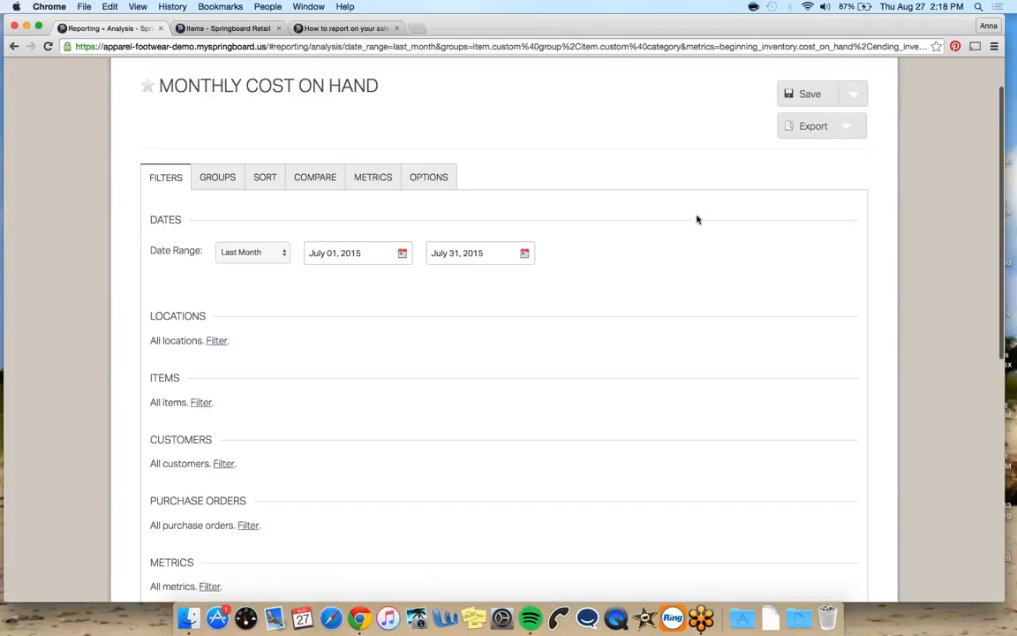
{"action": "scroll", "coordinate": [697, 219], "scroll_direction": "down", "scroll_amount": 3}
{"action": "scroll", "coordinate": [619, 217], "scroll_direction": "up", "scroll_amount": 2}
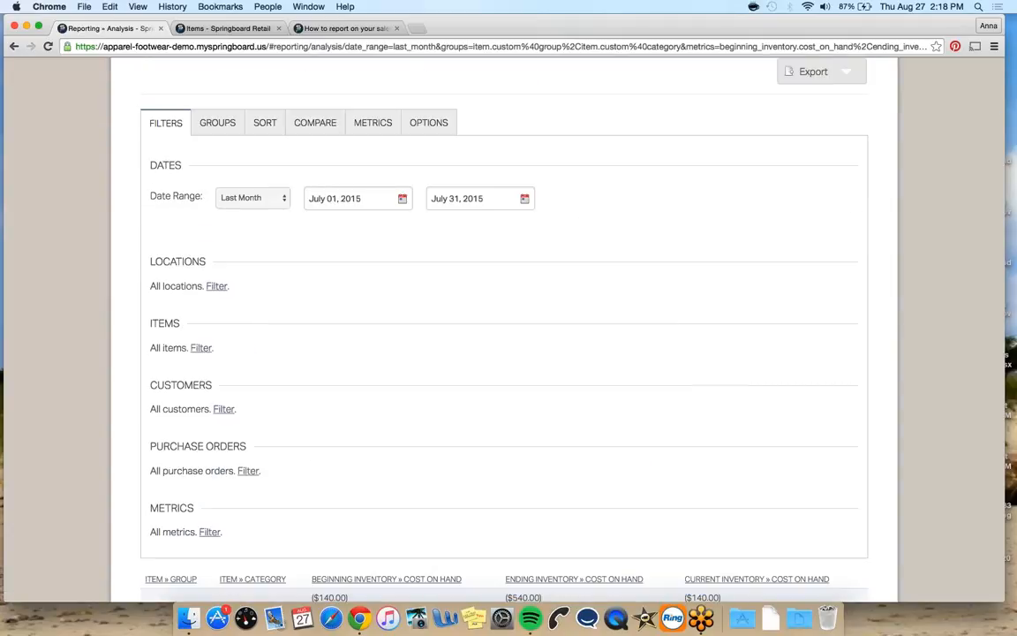
{"action": "left_click", "coordinate": [383, 139]}
{"action": "left_click", "coordinate": [330, 181]}
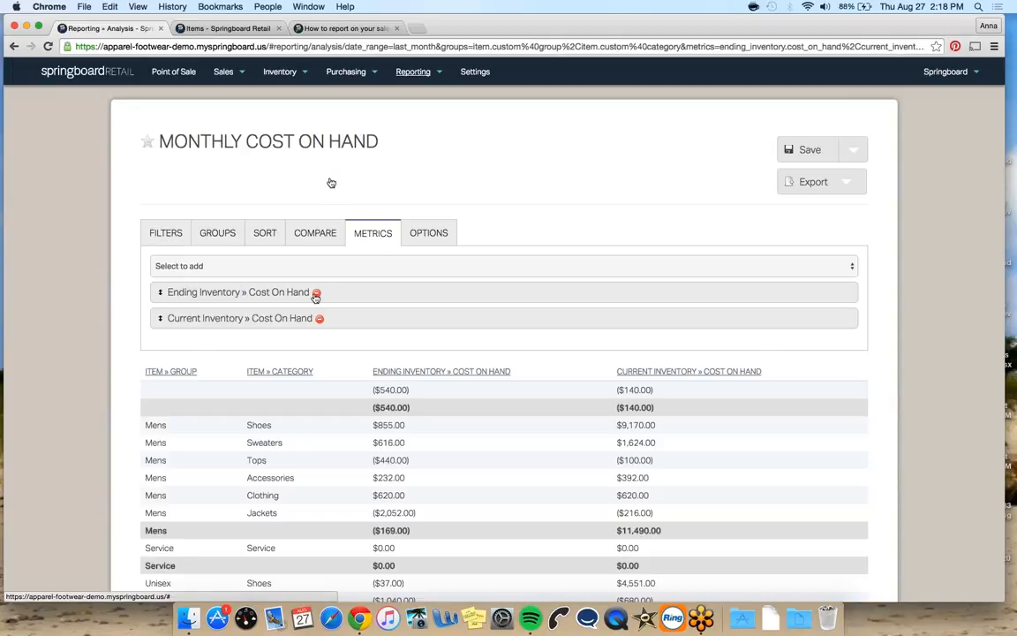
{"action": "left_click", "coordinate": [317, 294]}
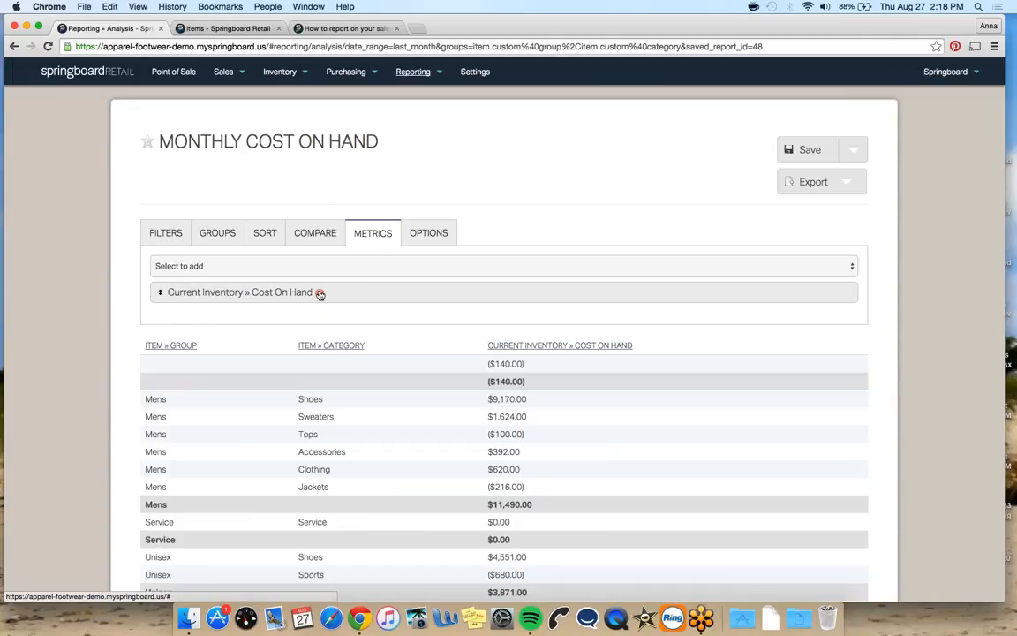
{"action": "left_click", "coordinate": [319, 292]}
Add Current Inventory » Qty On Hand as a metric
{"action": "left_click", "coordinate": [339, 272]}
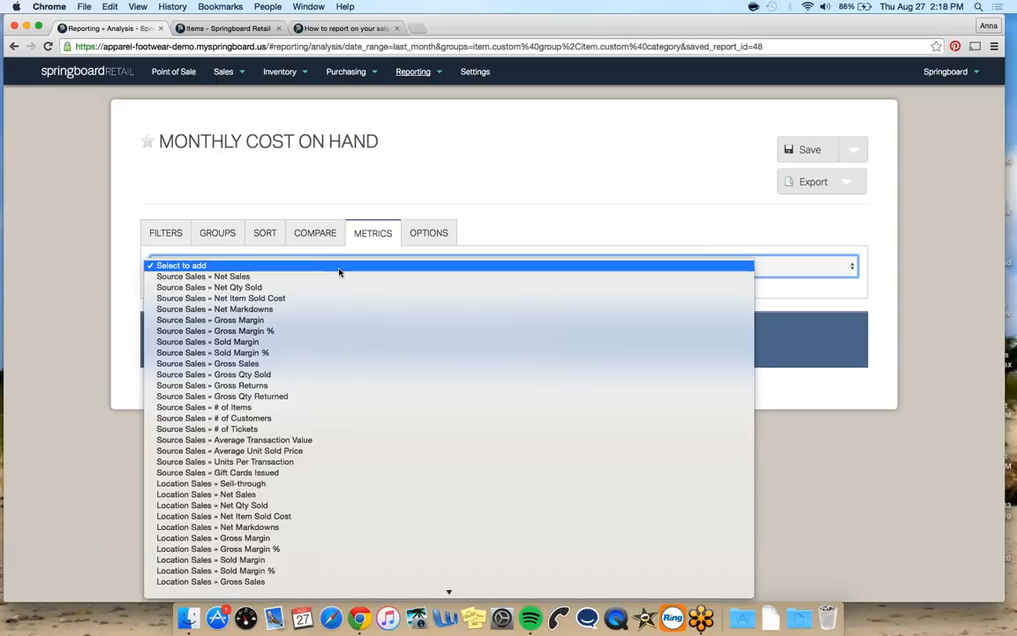
{"action": "scroll", "coordinate": [339, 272], "scroll_direction": "down", "scroll_amount": 3}
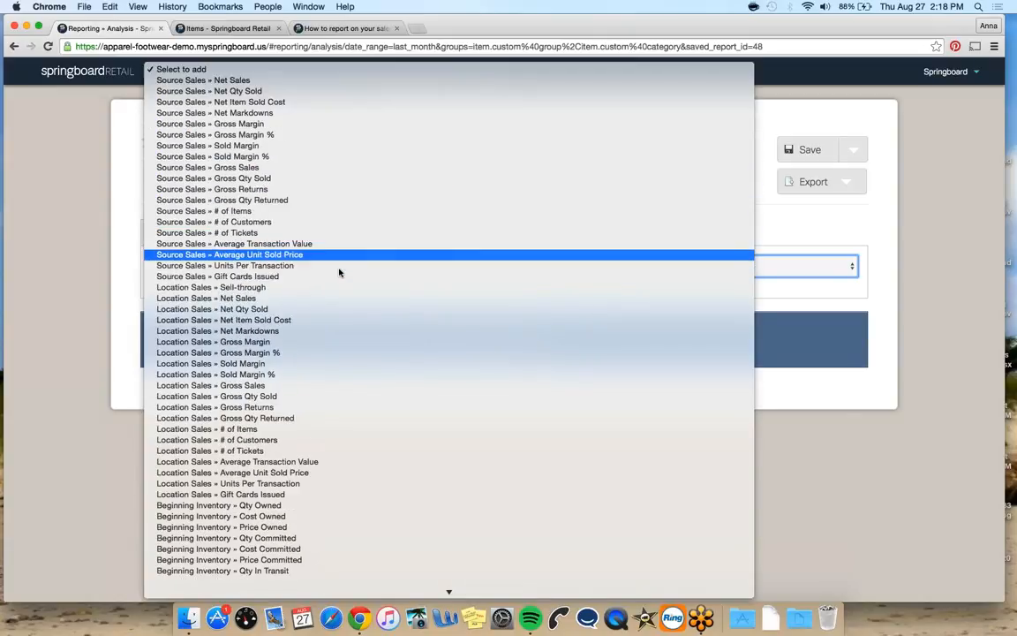
{"action": "scroll", "coordinate": [339, 272], "scroll_direction": "down", "scroll_amount": 12}
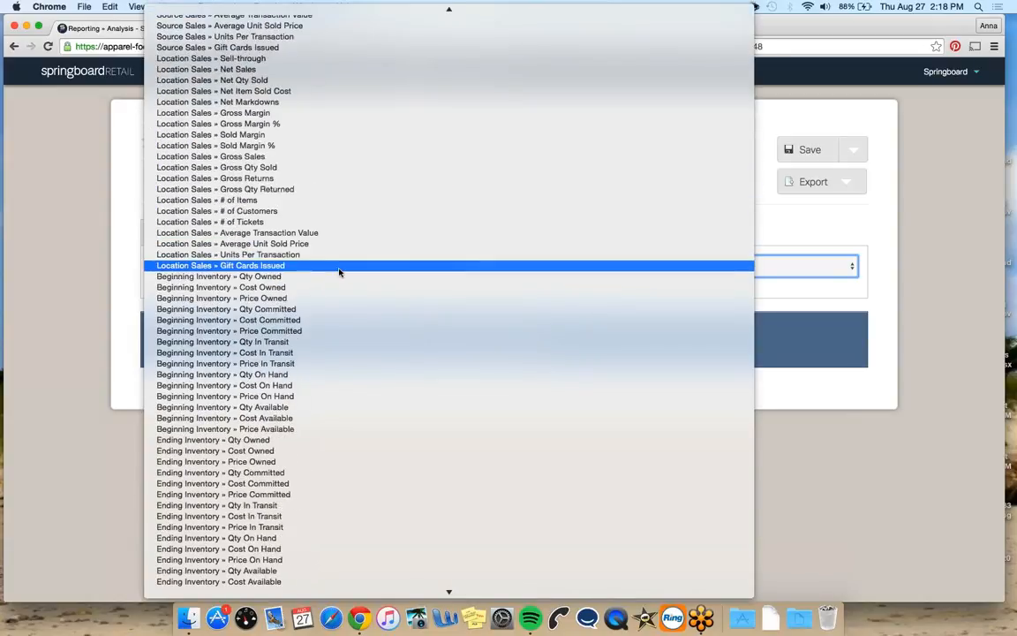
{"action": "scroll", "coordinate": [339, 272], "scroll_direction": "down", "scroll_amount": 3}
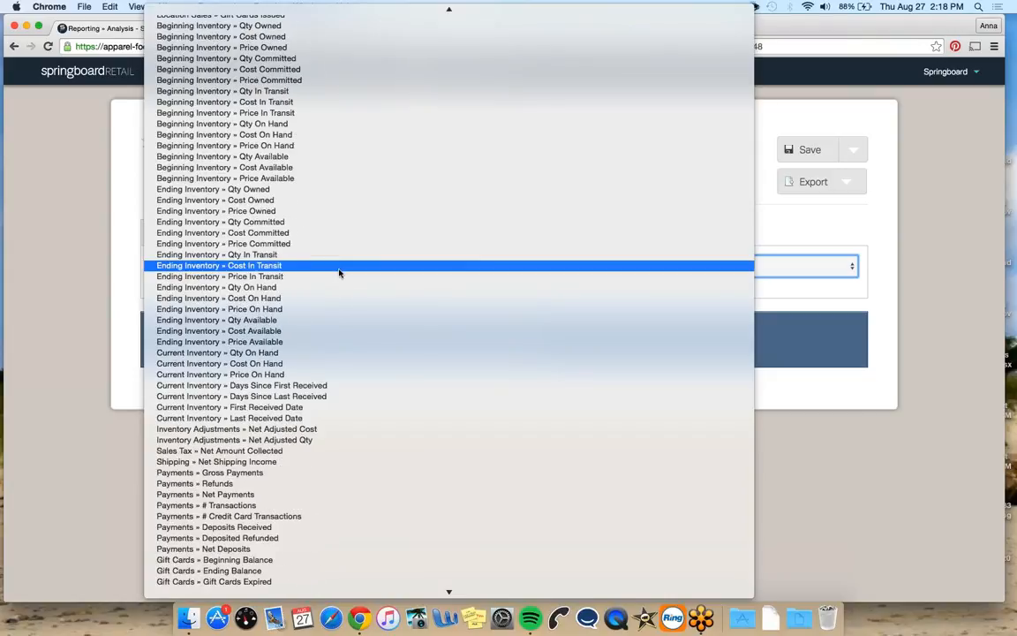
{"action": "left_click", "coordinate": [324, 353]}
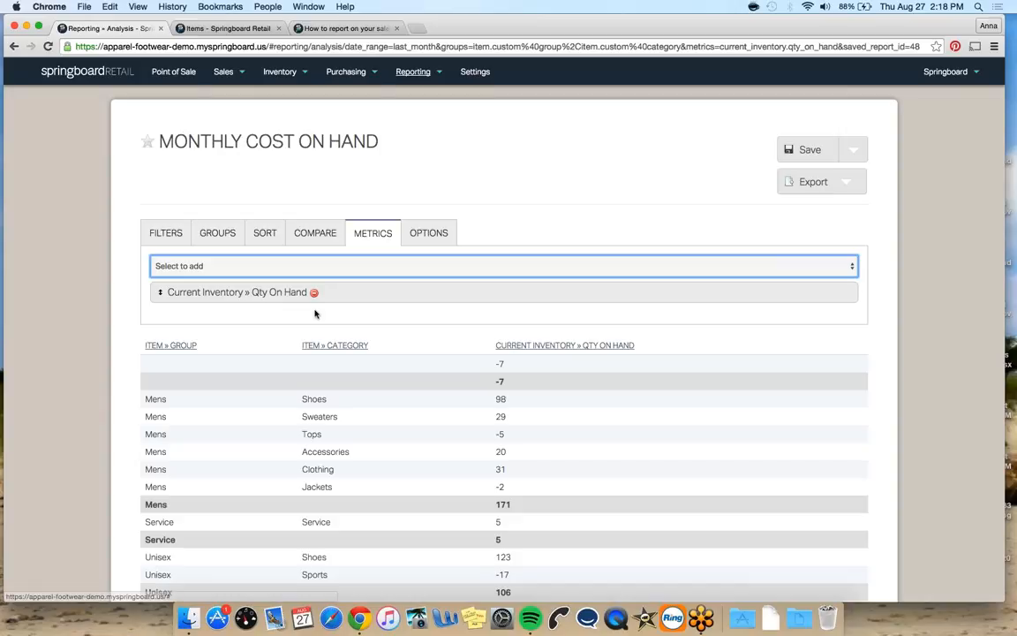
Remove the Item » Group and Item » Category groupings from the report
{"action": "left_click", "coordinate": [221, 233]}
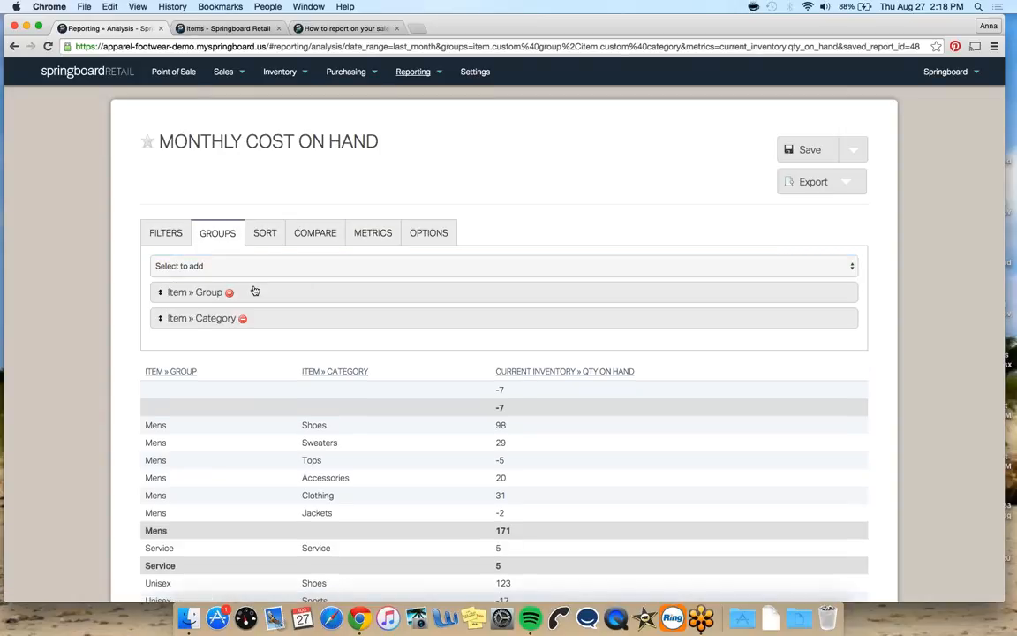
{"action": "left_click", "coordinate": [239, 292]}
{"action": "left_click", "coordinate": [239, 292]}
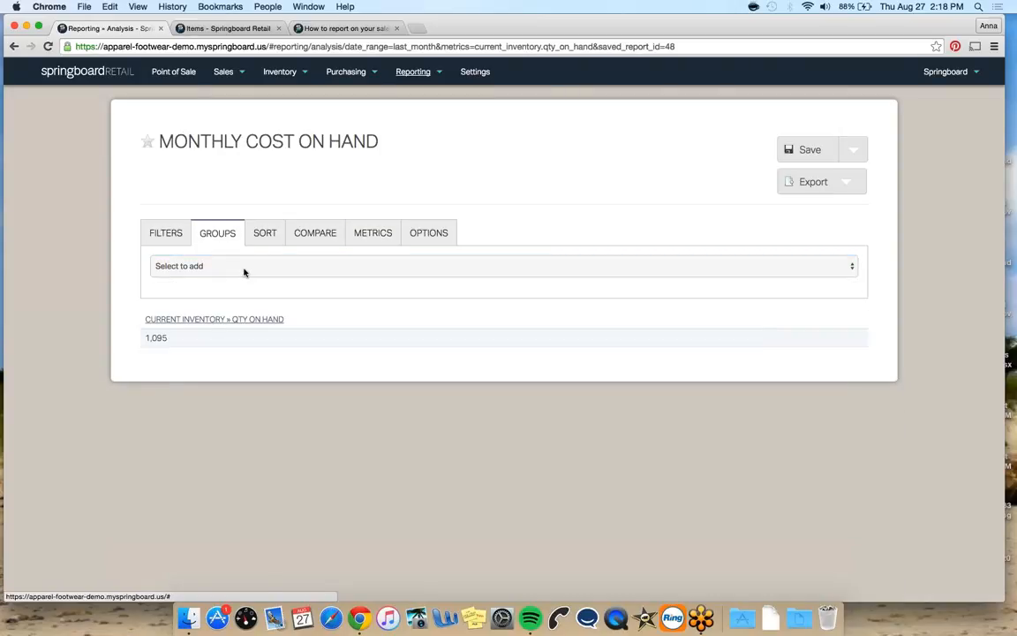
Group the report by Item » Description
{"action": "left_click", "coordinate": [243, 269]}
{"action": "left_click", "coordinate": [236, 299]}
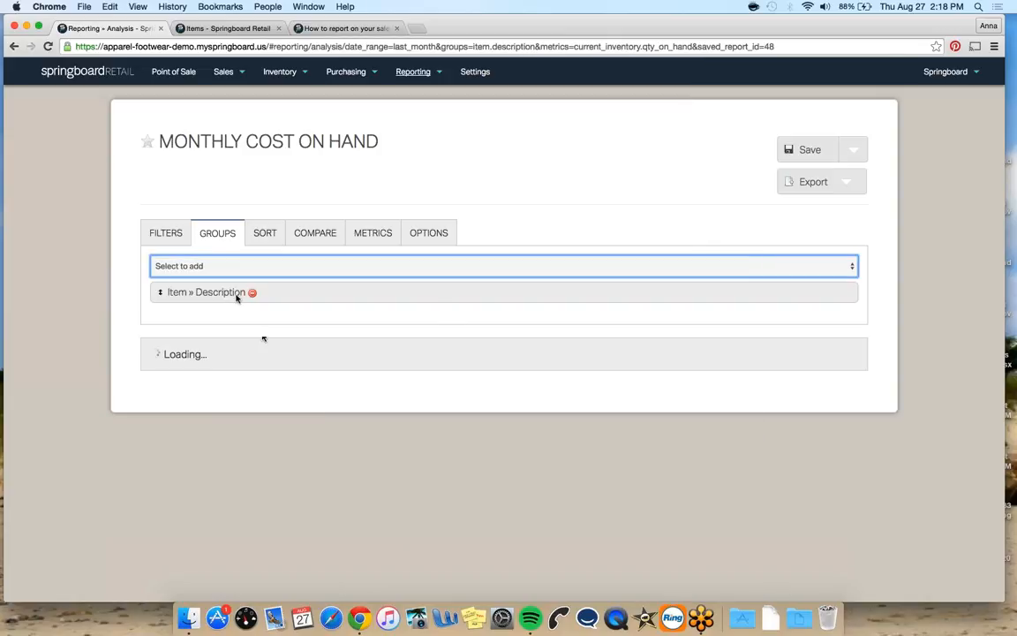
{"action": "left_click", "coordinate": [212, 265]}
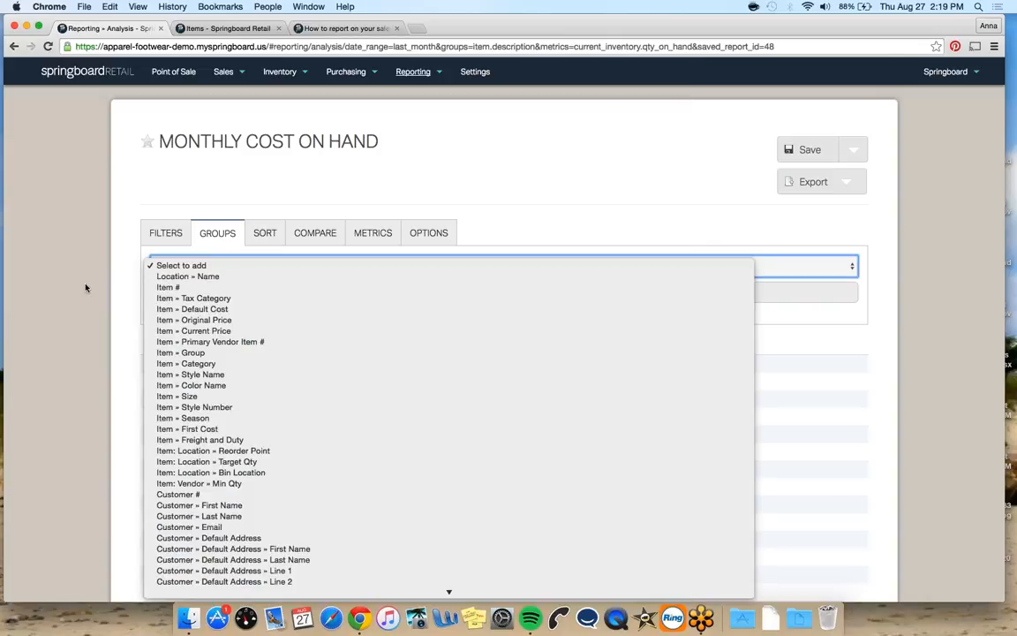
{"action": "left_click", "coordinate": [97, 391]}
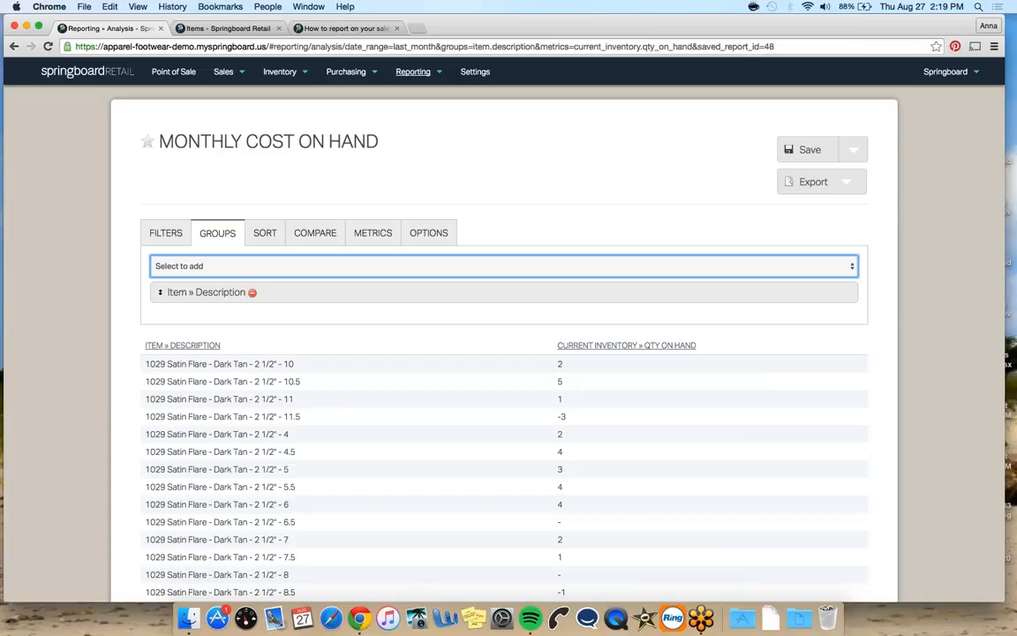
Sort the report ascending by Current Inventory » Qty On Hand so negative quantities come first
{"action": "left_click", "coordinate": [647, 346]}
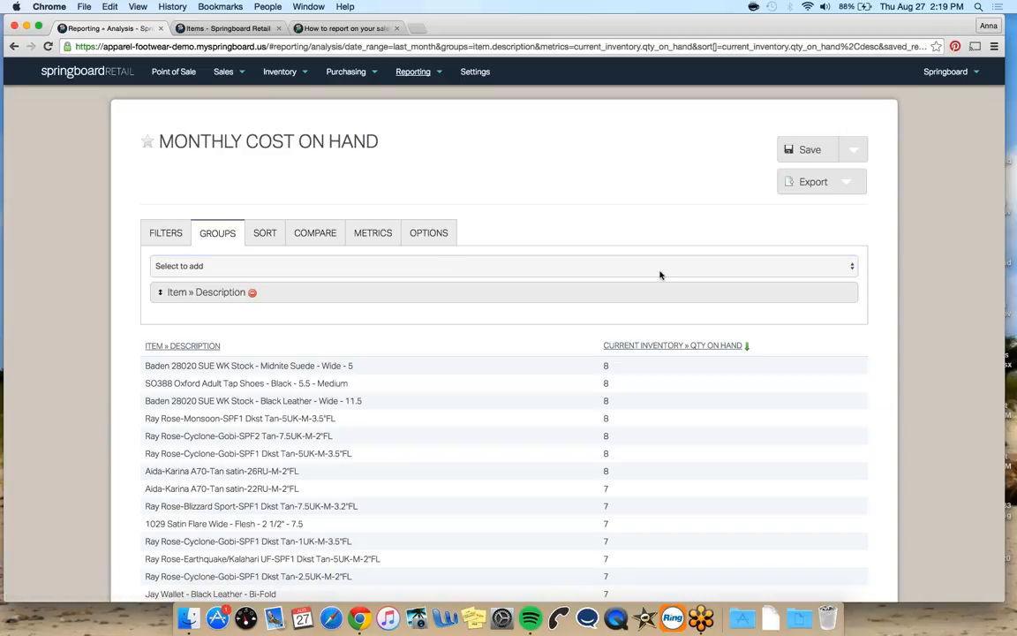
{"action": "left_click", "coordinate": [647, 345]}
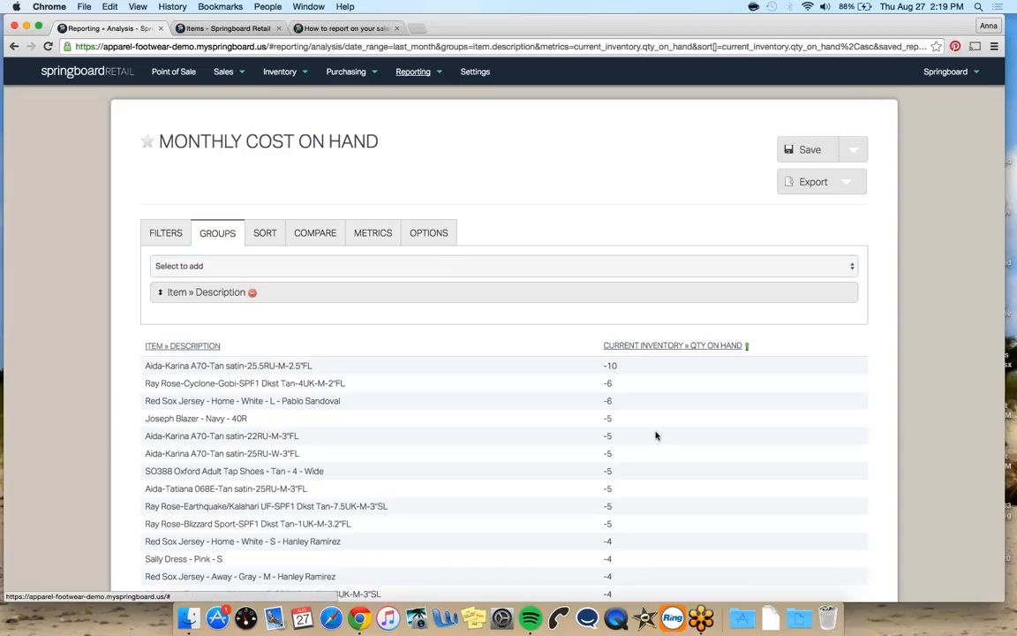
{"action": "scroll", "coordinate": [592, 440], "scroll_direction": "down", "scroll_amount": 15}
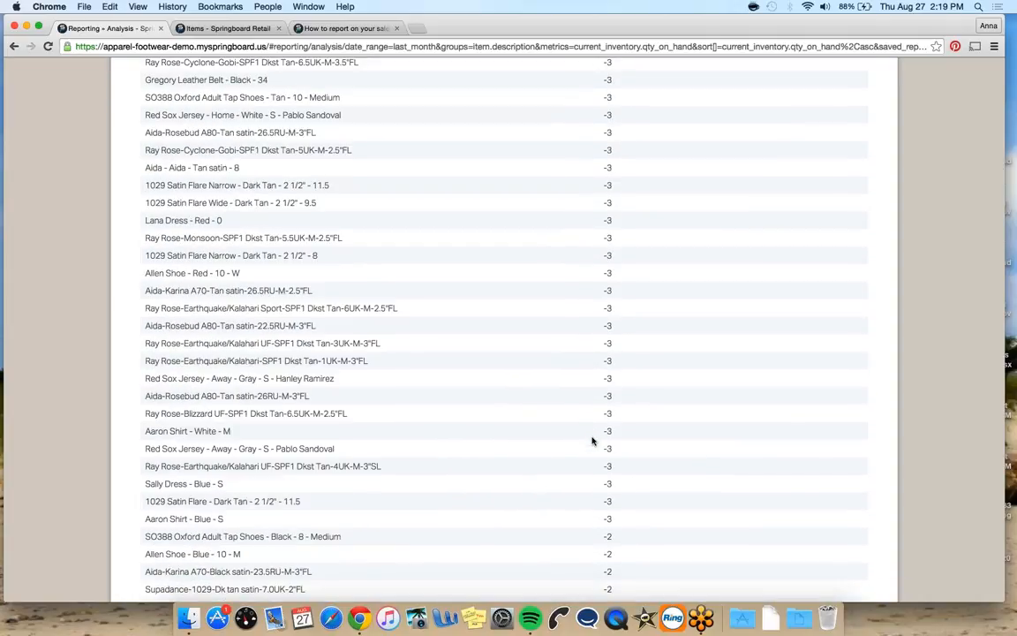
{"action": "scroll", "coordinate": [592, 440], "scroll_direction": "up", "scroll_amount": 15}
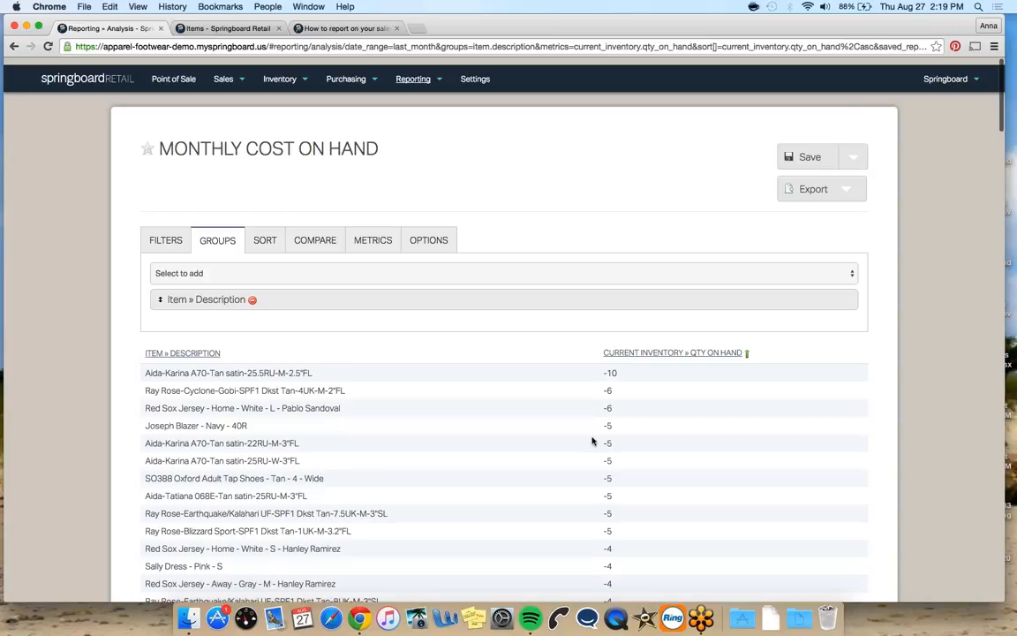
{"action": "scroll", "coordinate": [592, 439], "scroll_direction": "down", "scroll_amount": 1}
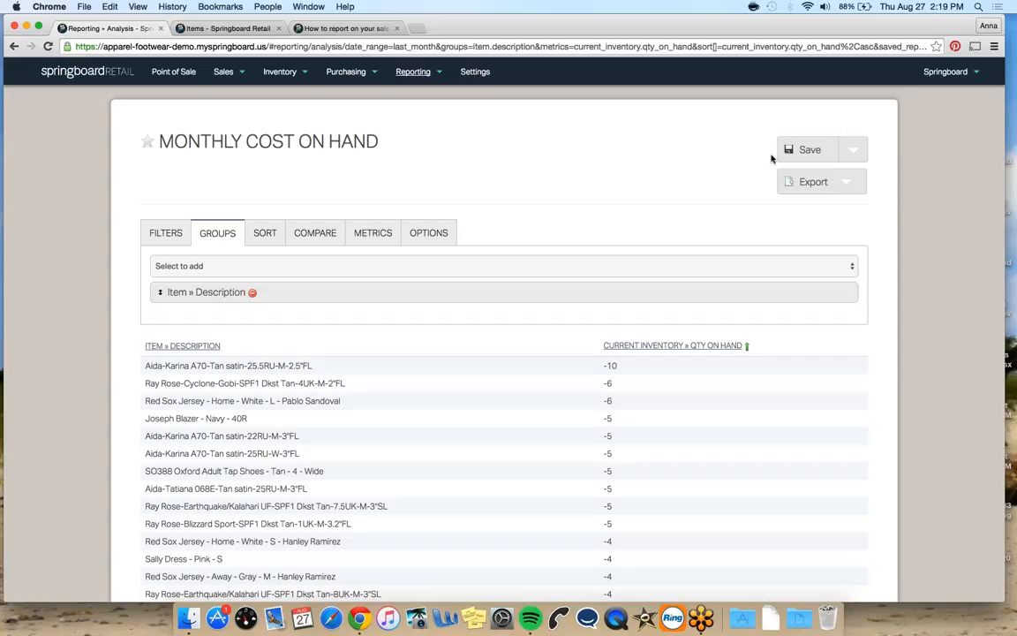
Save the report as a new report named Negative OH Report
{"action": "left_click", "coordinate": [857, 152]}
{"action": "left_click", "coordinate": [866, 183]}
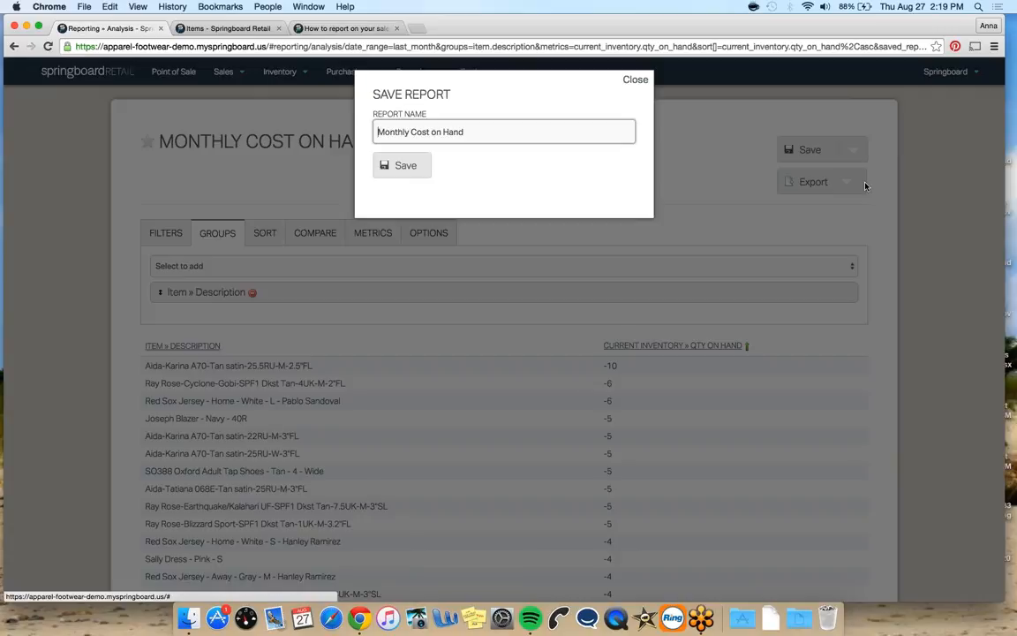
{"action": "key", "text": "alt+shift+Left"}
{"action": "key", "text": "alt+shift+Left"}
{"action": "key", "text": "alt+shift+Left"}
{"action": "key", "text": "alt+shift+Left"}
{"action": "type", "text": "Negative OH Report"}
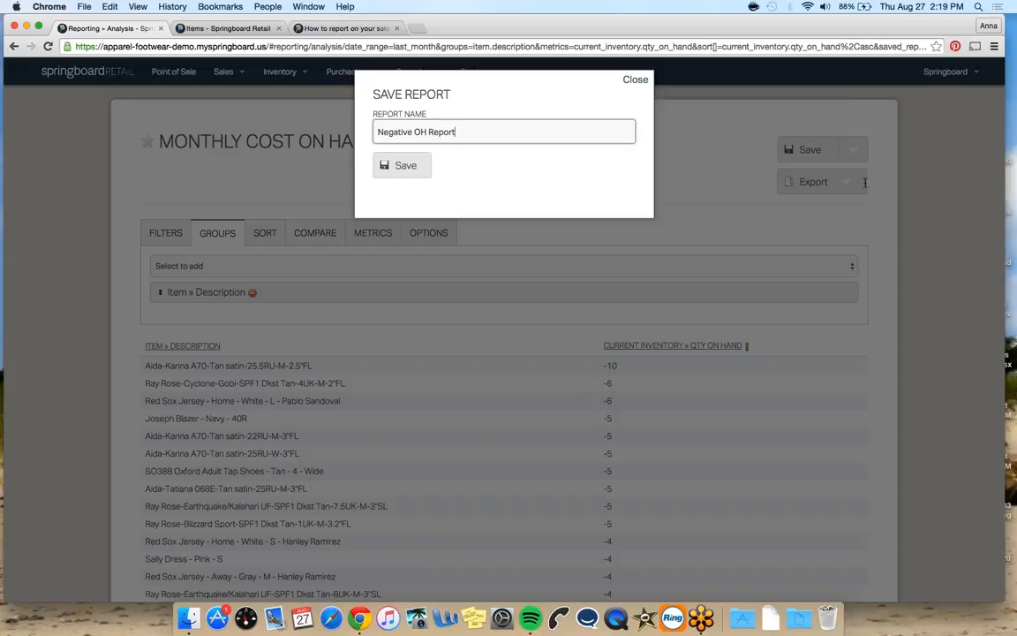
{"action": "left_click", "coordinate": [393, 164]}
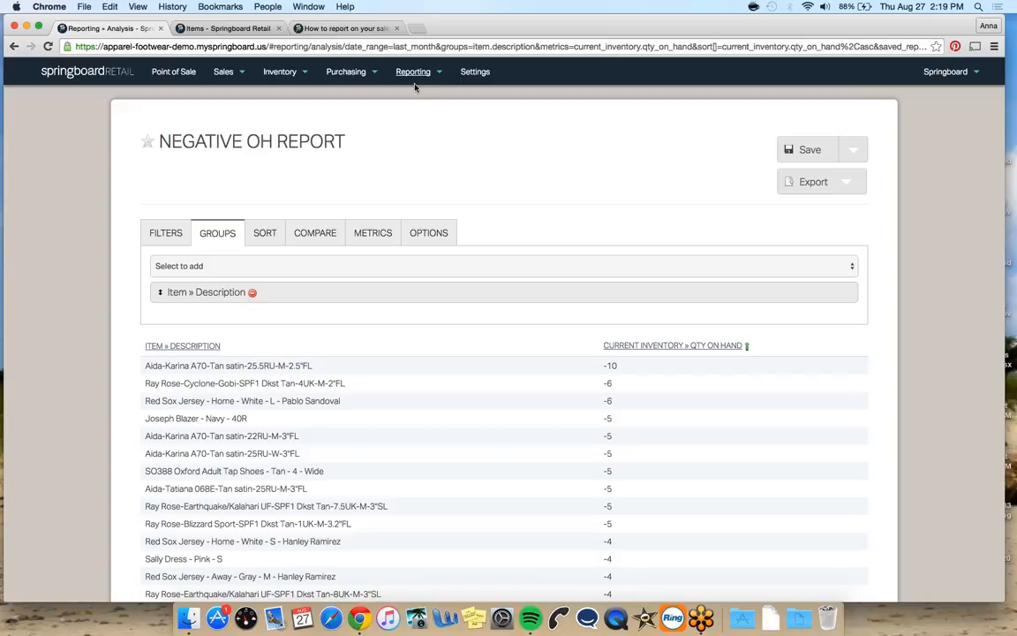
Open a new Analysis report and set its date range to Year to Date
{"action": "left_click", "coordinate": [415, 84]}
{"action": "mouse_move", "coordinate": [404, 89]}
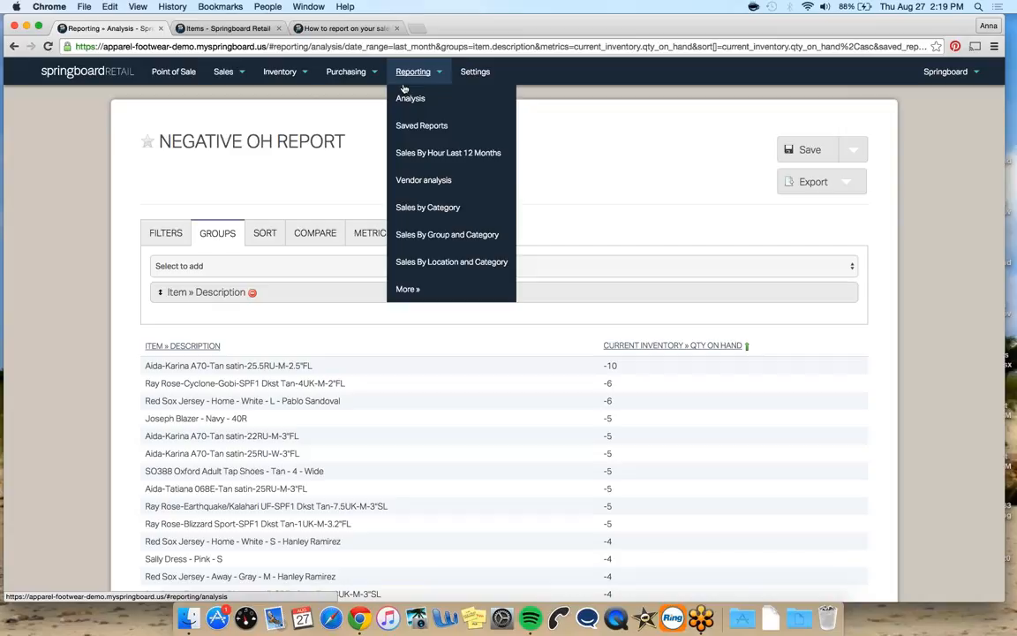
{"action": "left_click", "coordinate": [408, 97]}
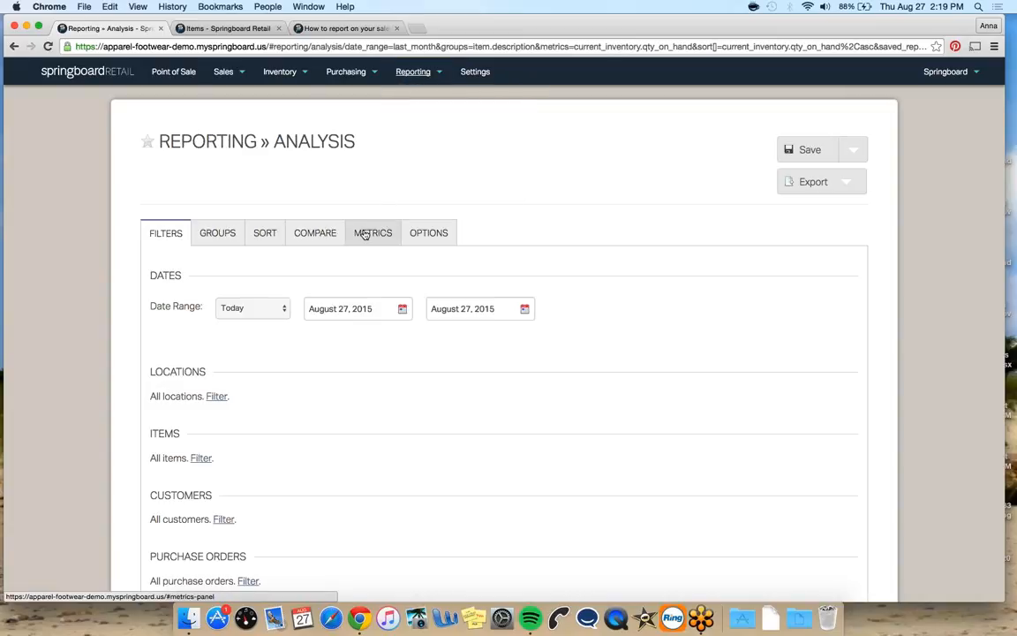
{"action": "left_click", "coordinate": [272, 309]}
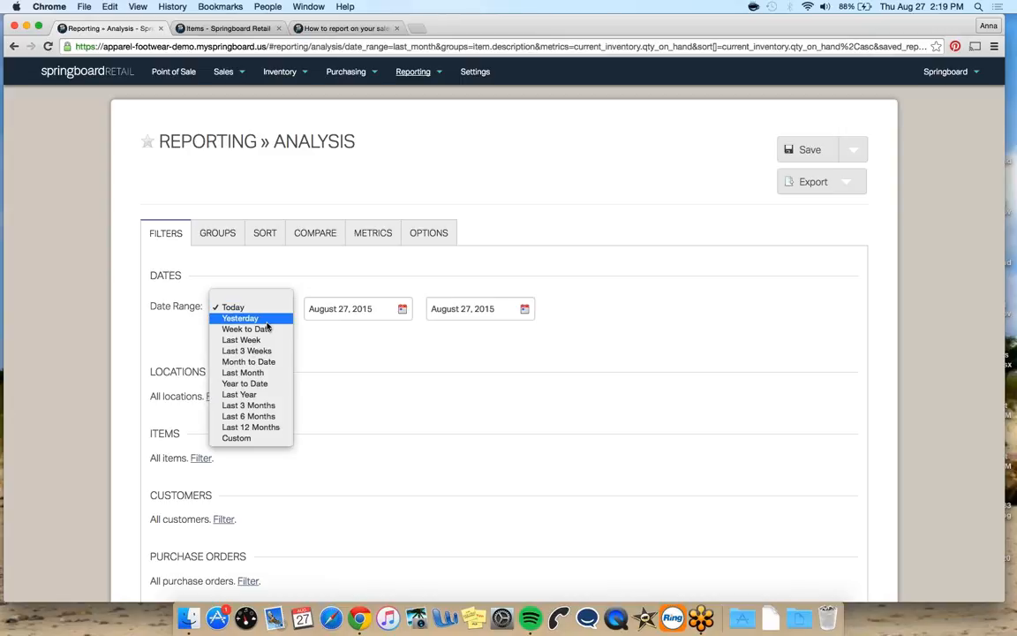
{"action": "left_click", "coordinate": [247, 383]}
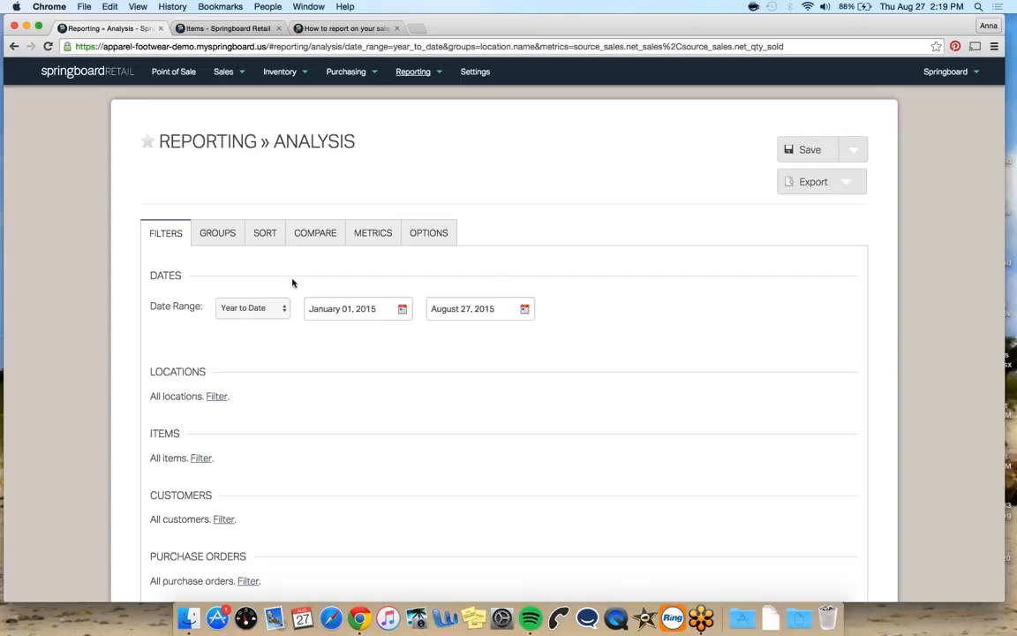
Add a previous-period comparison to the report with a start date of January 01, 2014
{"action": "scroll", "coordinate": [293, 282], "scroll_direction": "down", "scroll_amount": 2}
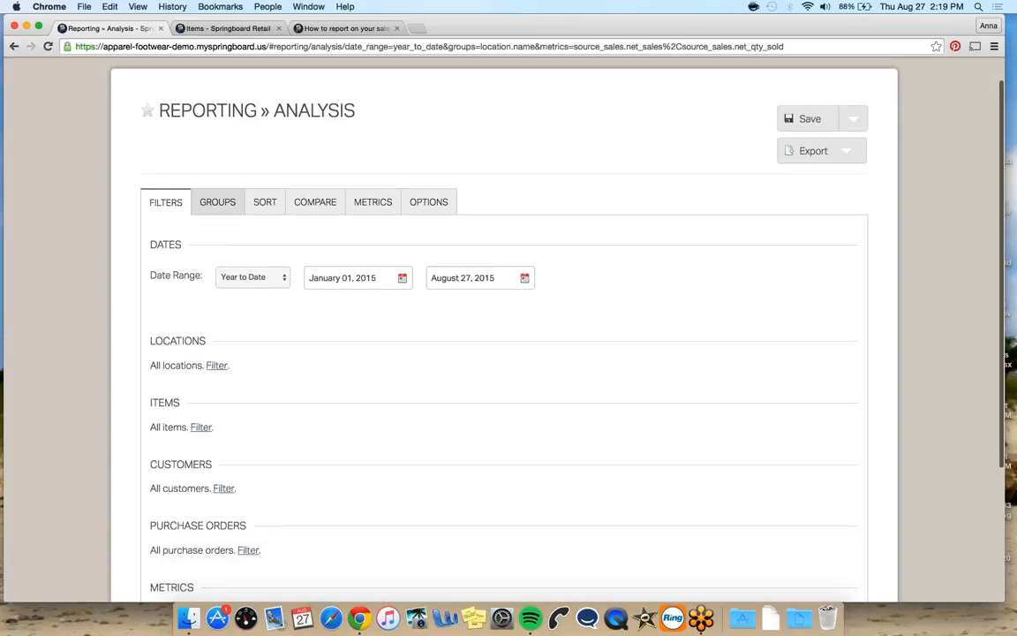
{"action": "left_click", "coordinate": [219, 200]}
{"action": "left_click", "coordinate": [364, 243]}
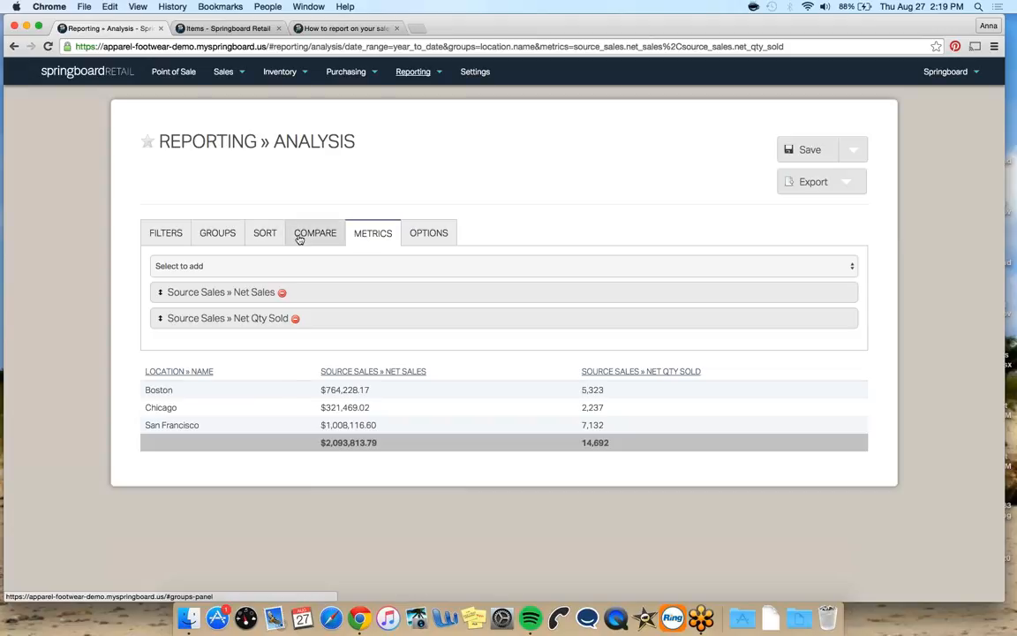
{"action": "left_click", "coordinate": [300, 237]}
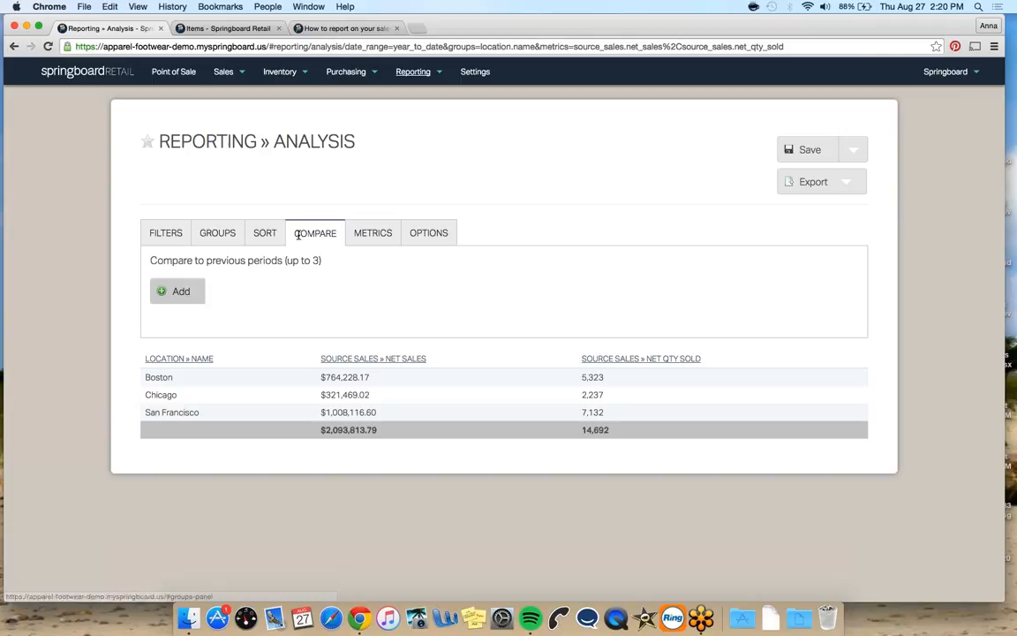
{"action": "left_click", "coordinate": [181, 290]}
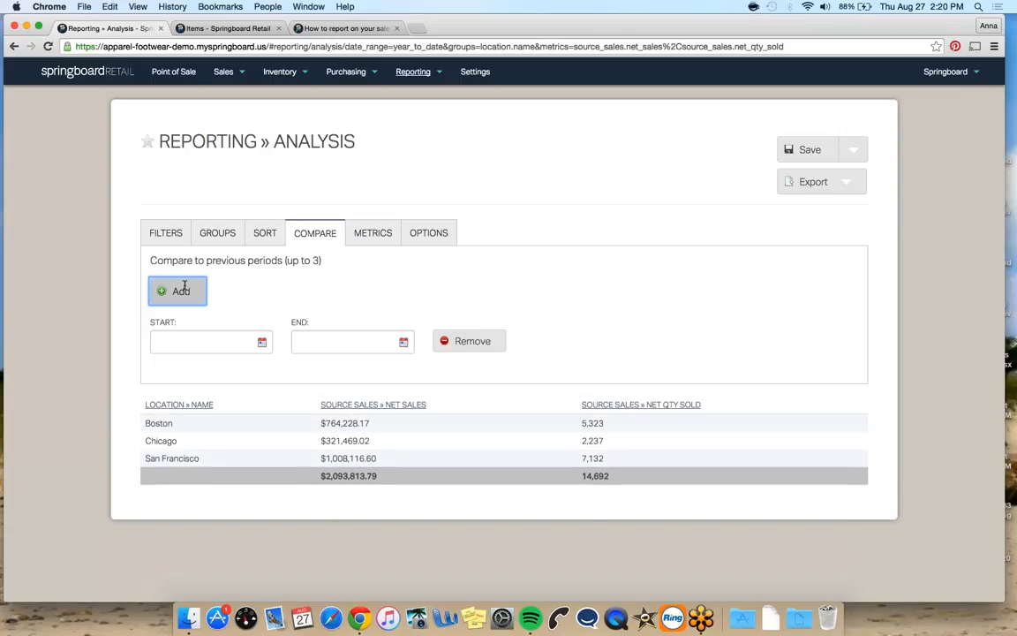
{"action": "left_click", "coordinate": [262, 345]}
{"action": "left_click", "coordinate": [201, 372]}
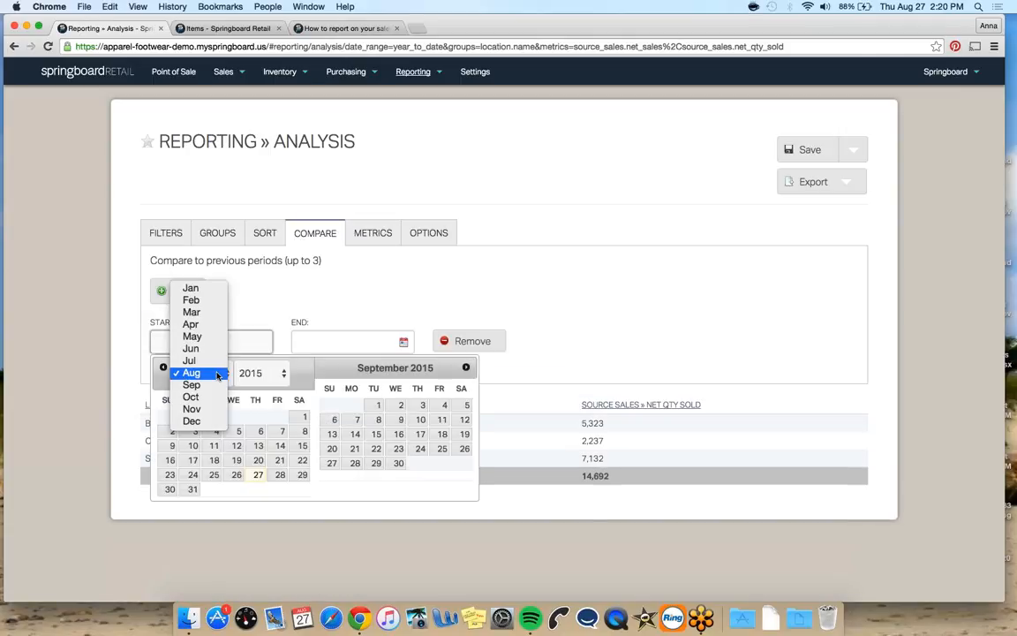
{"action": "left_click", "coordinate": [206, 293]}
{"action": "left_click", "coordinate": [258, 372]}
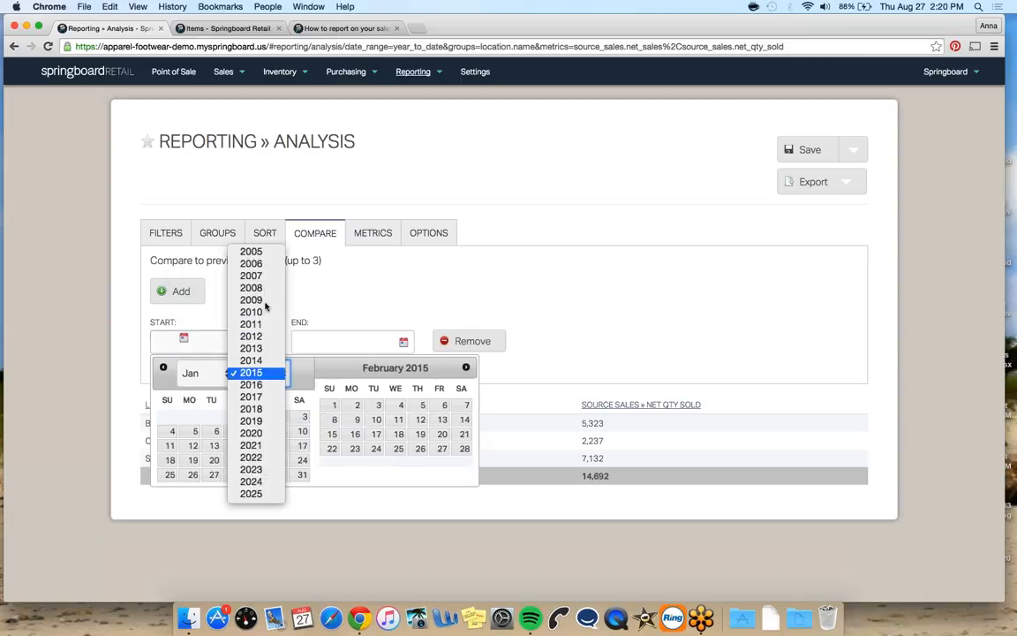
{"action": "left_click", "coordinate": [250, 360]}
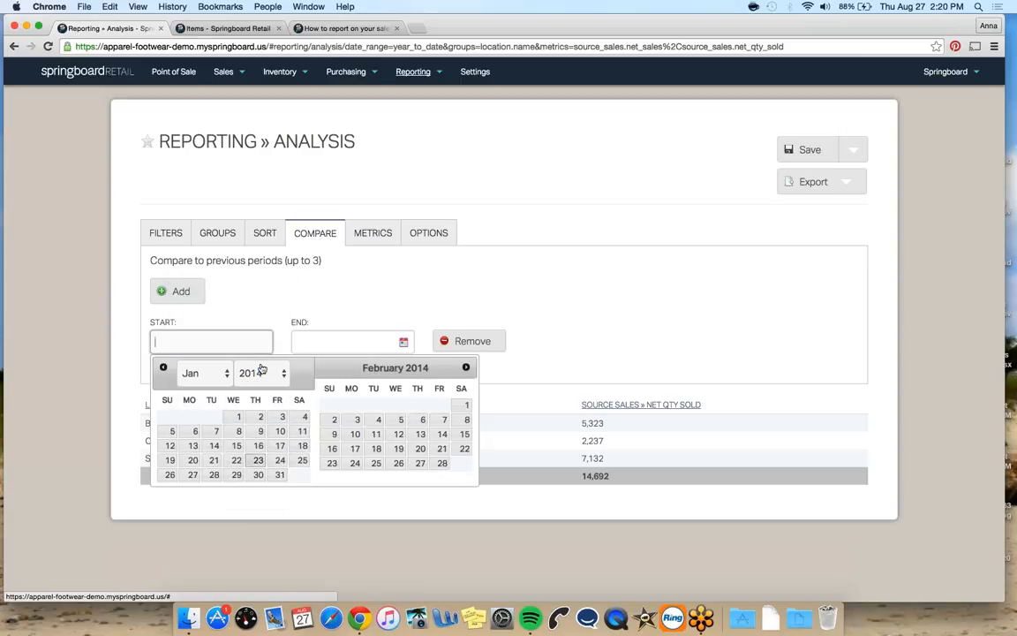
{"action": "left_click", "coordinate": [235, 420]}
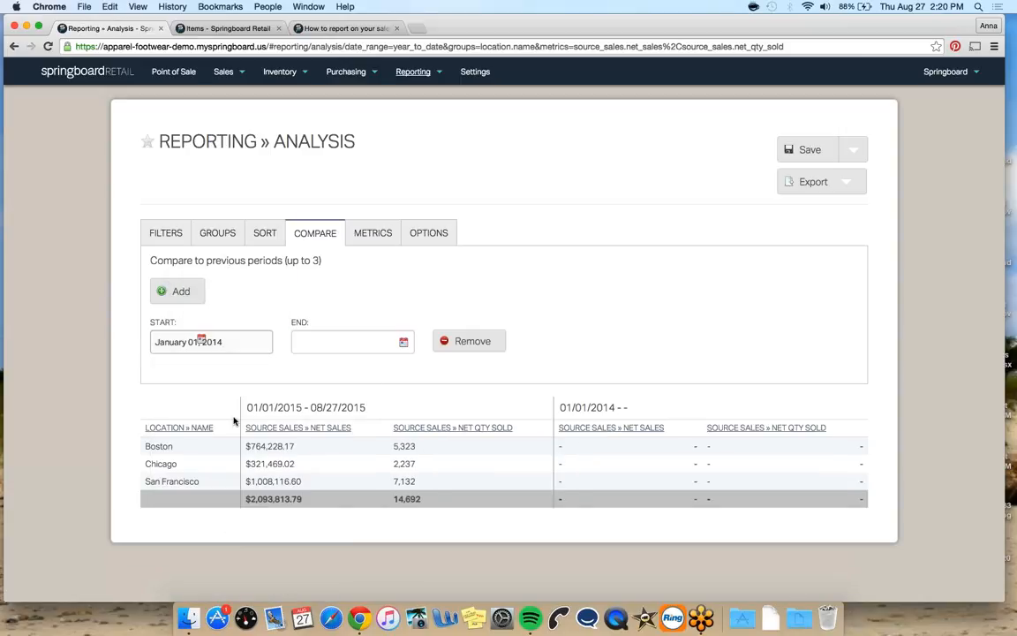
Set the comparison period's end date to August 27, 2014
{"action": "left_click", "coordinate": [392, 341]}
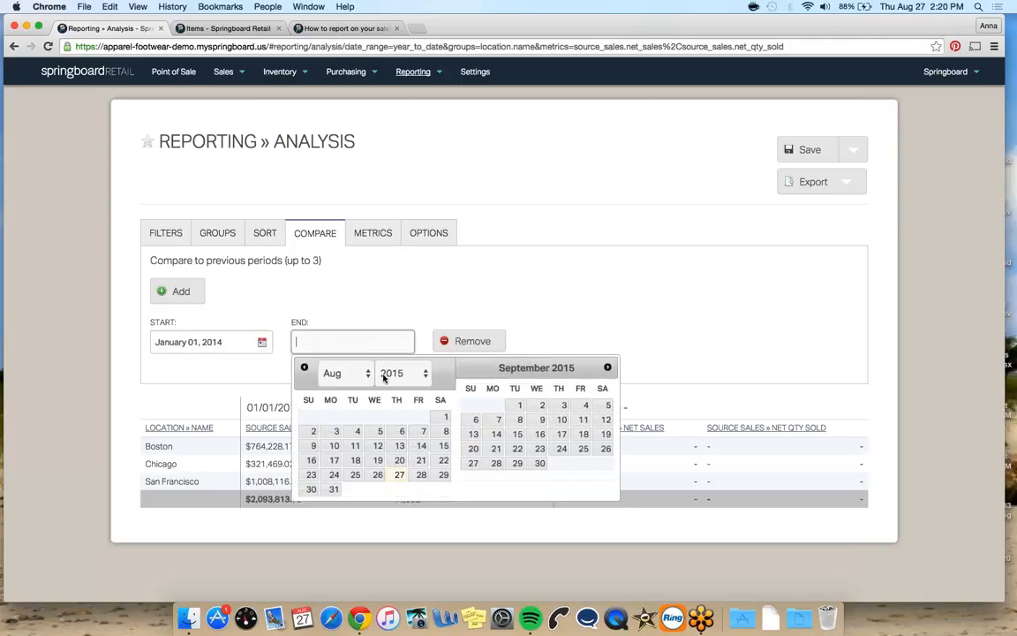
{"action": "left_click", "coordinate": [399, 374]}
{"action": "left_click", "coordinate": [392, 360]}
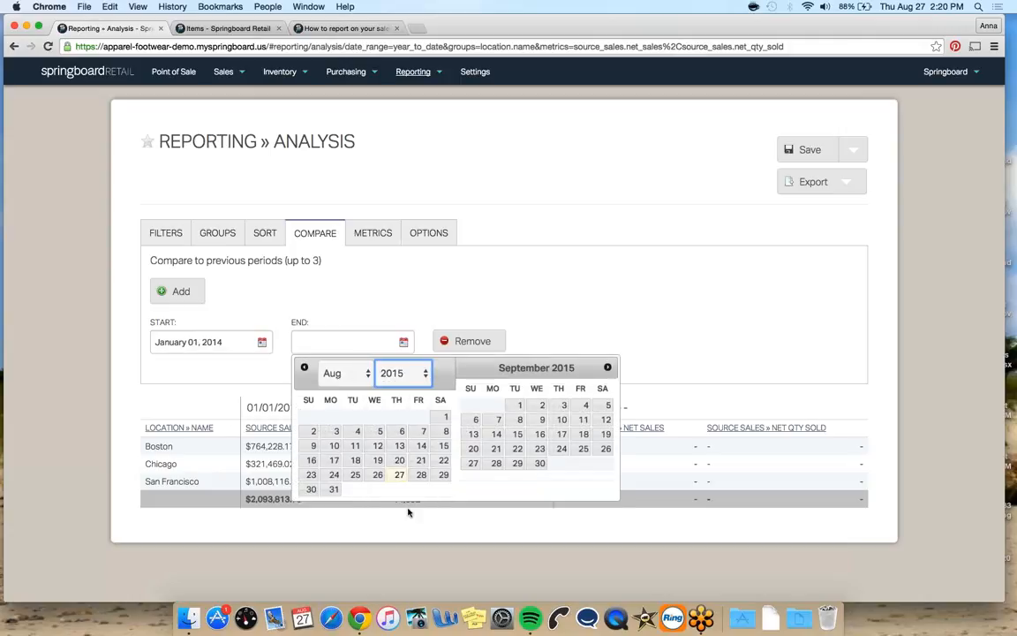
{"action": "left_click", "coordinate": [378, 475]}
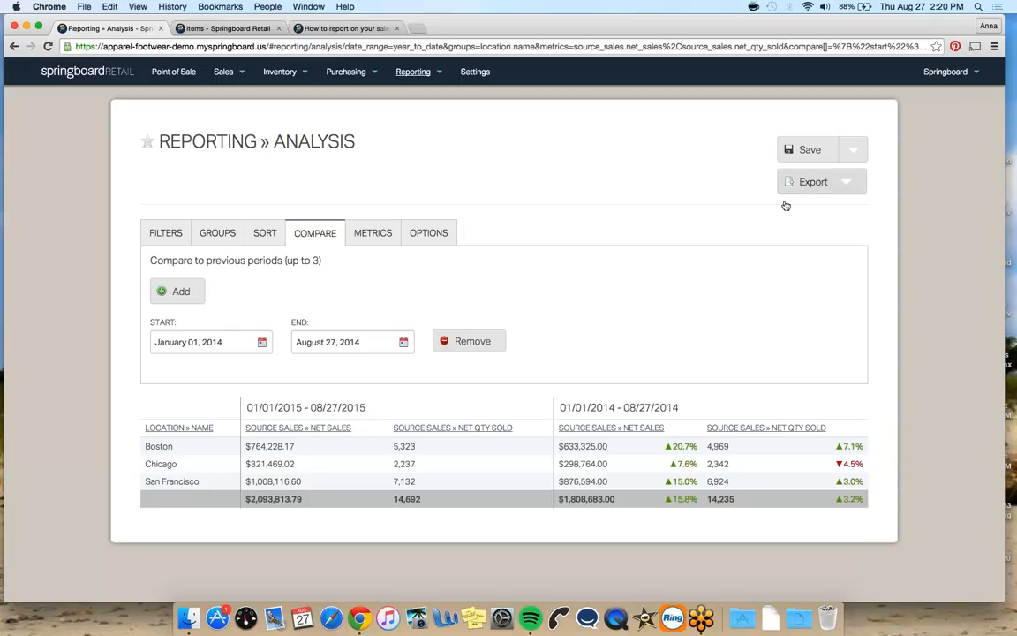
Save the report as a new report named YTD Comparison
{"action": "left_click", "coordinate": [850, 151]}
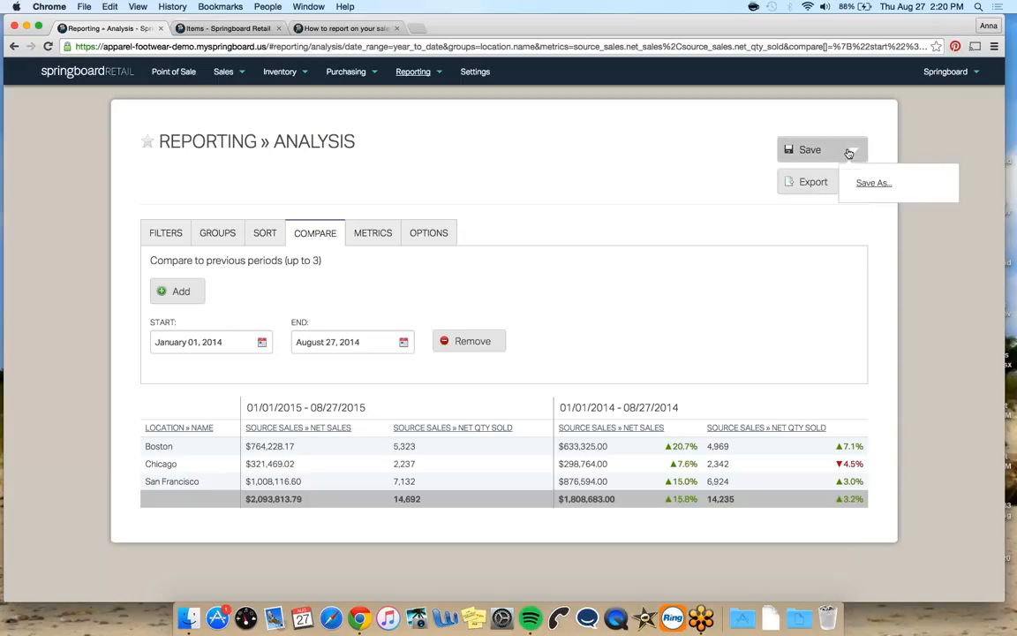
{"action": "left_click", "coordinate": [865, 186]}
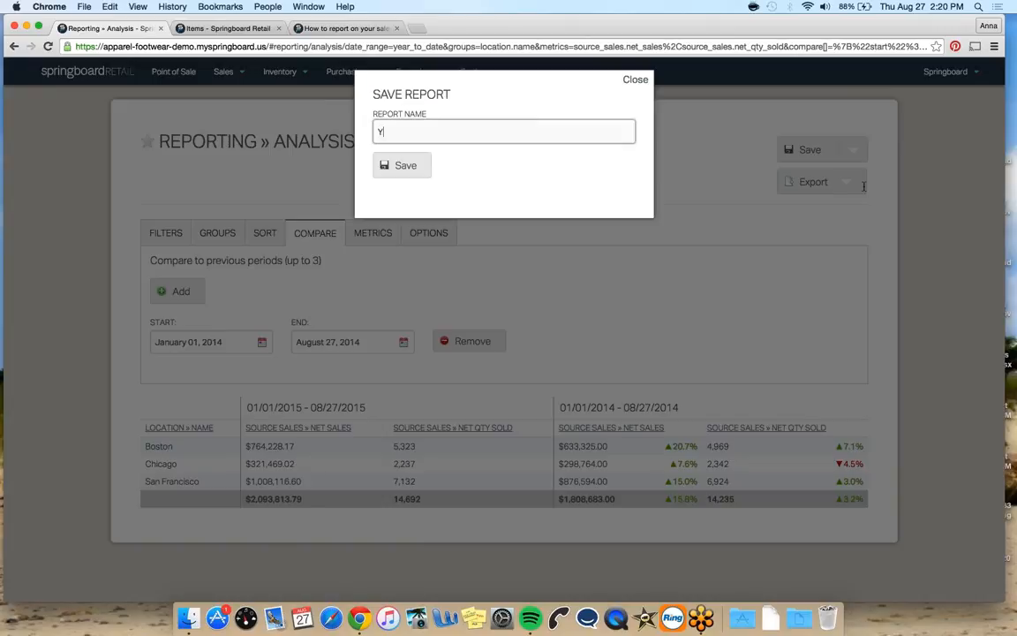
{"action": "type", "text": "YTD Comparison"}
{"action": "key", "text": "Return"}
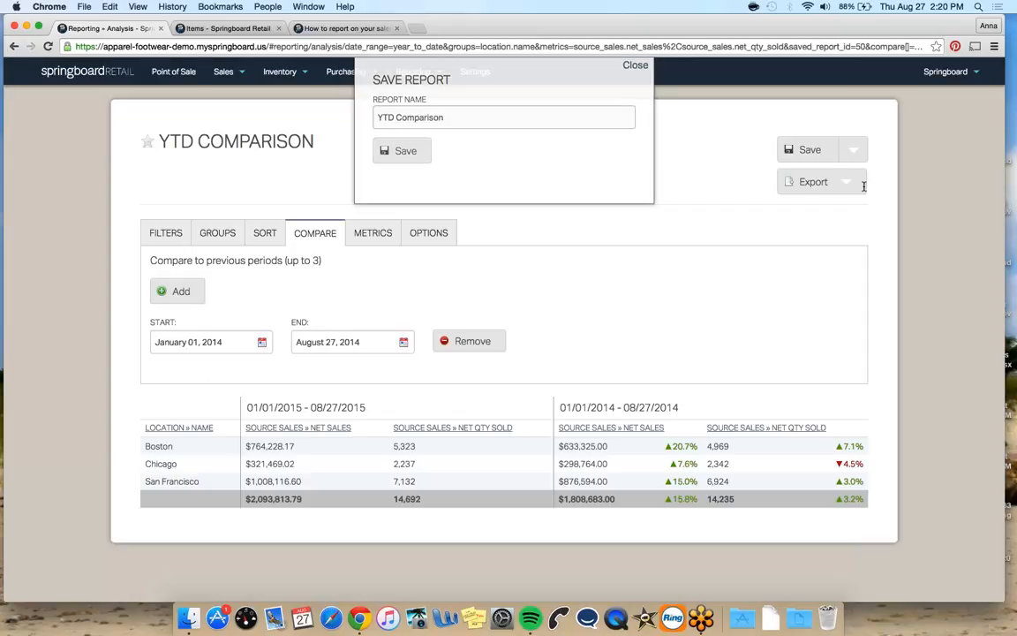
Open a new Analysis report and set its date range to Last Month
{"action": "mouse_move", "coordinate": [433, 76]}
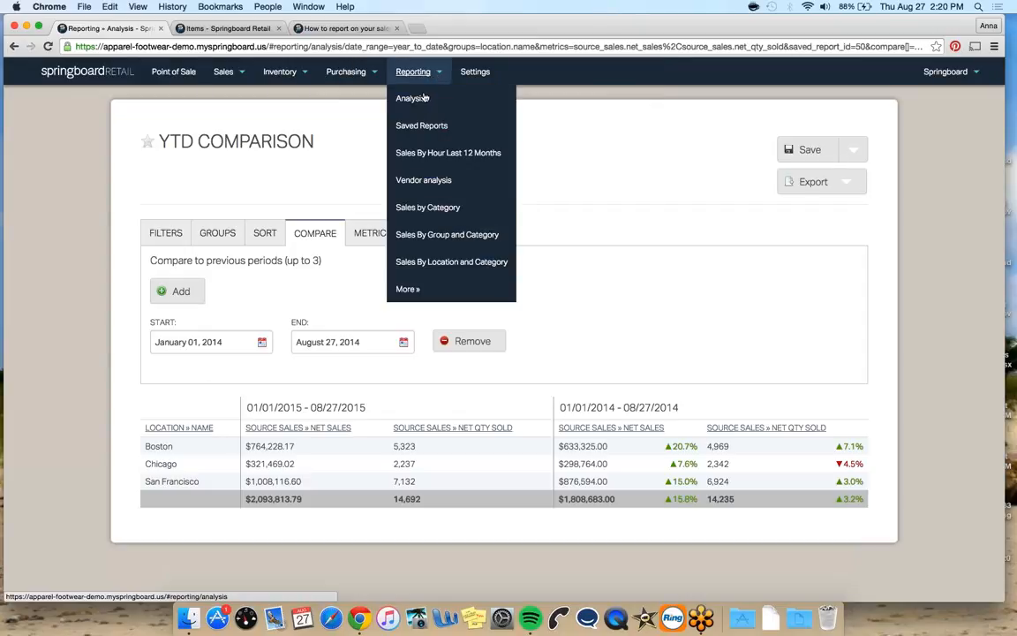
{"action": "left_click", "coordinate": [425, 98]}
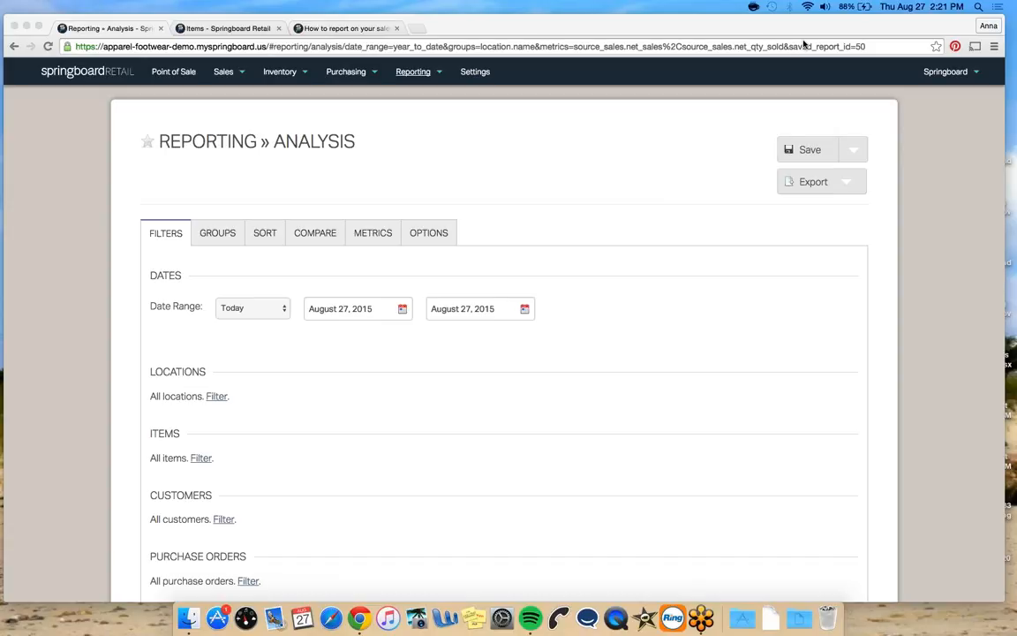
{"action": "scroll", "coordinate": [638, 207], "scroll_direction": "down", "scroll_amount": 1}
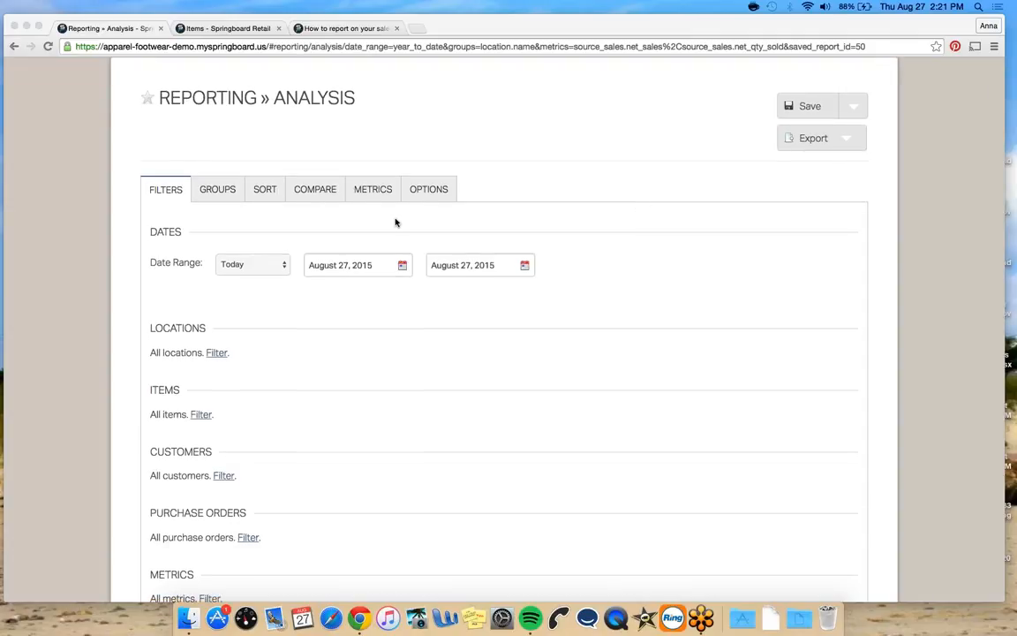
{"action": "left_click", "coordinate": [287, 264]}
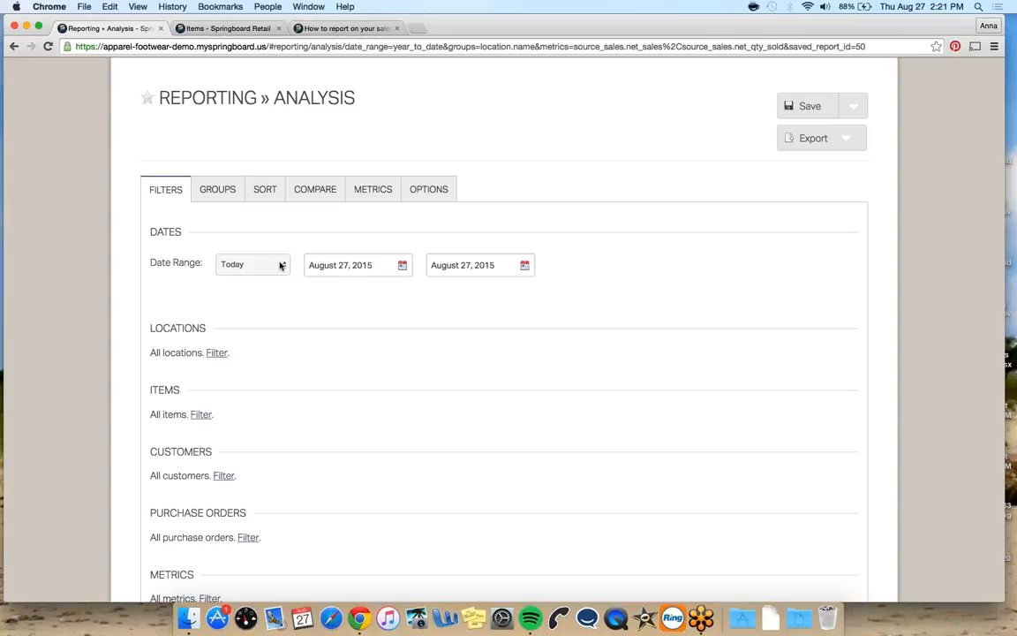
{"action": "left_click", "coordinate": [281, 265]}
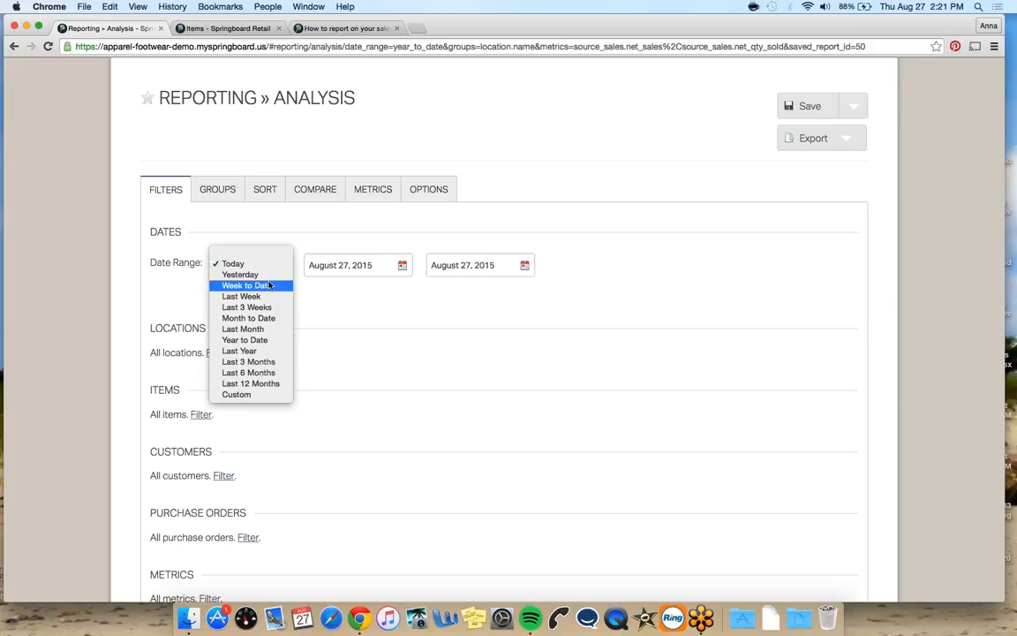
{"action": "left_click", "coordinate": [247, 286]}
{"action": "left_click", "coordinate": [256, 265]}
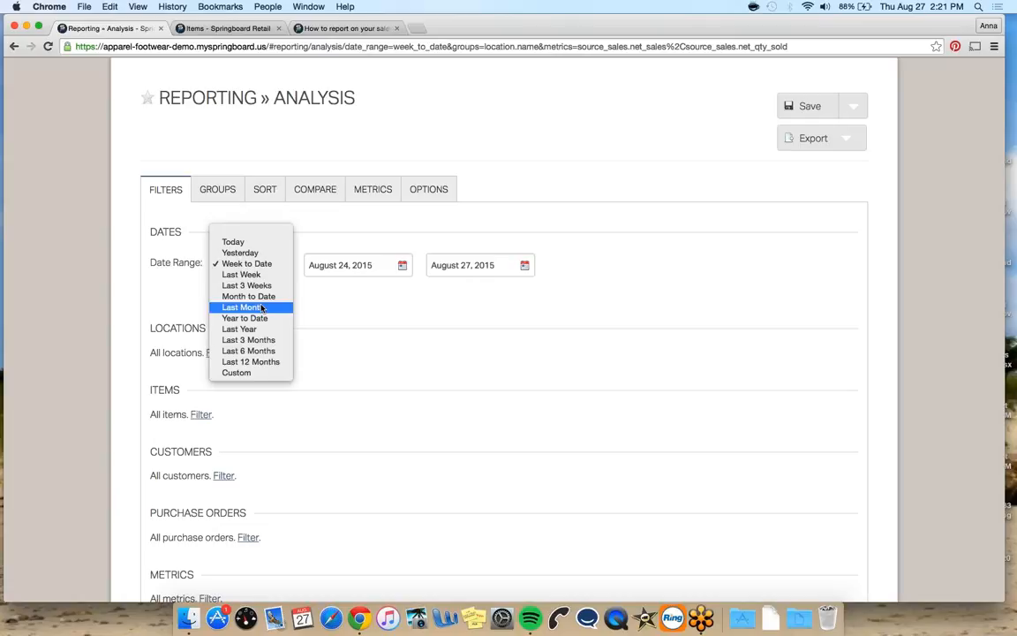
{"action": "left_click", "coordinate": [242, 307]}
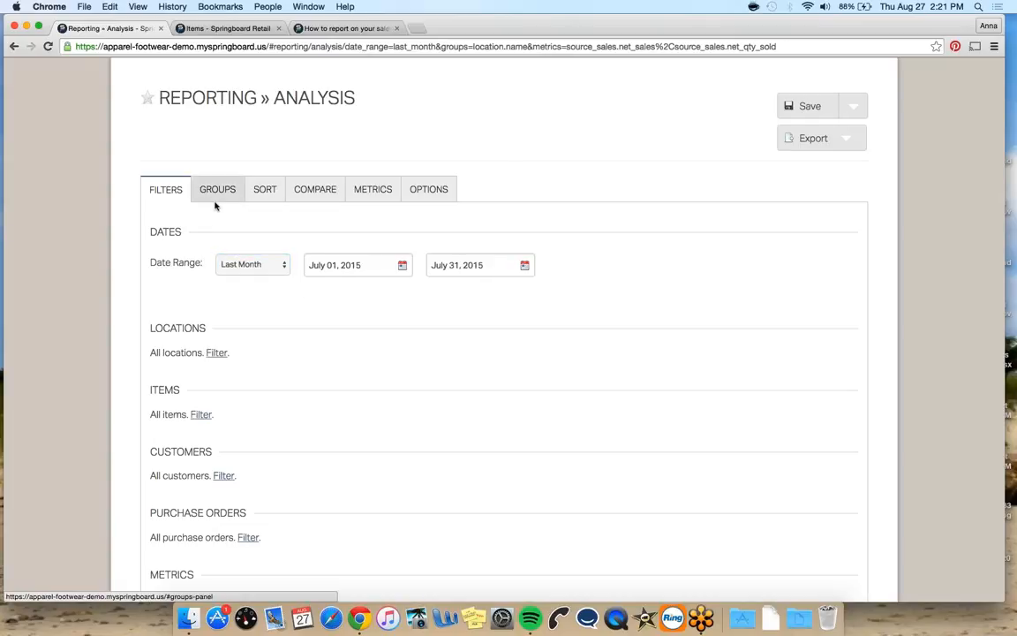
Add a grouping by Sales Transaction » Sales Rep
{"action": "left_click", "coordinate": [216, 199]}
{"action": "left_click", "coordinate": [241, 267]}
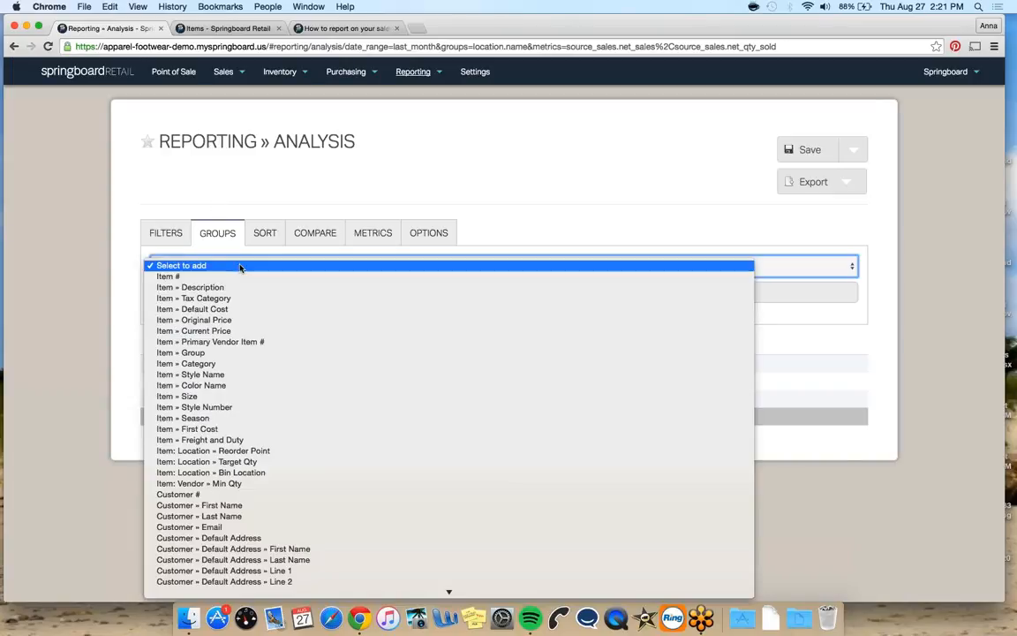
{"action": "scroll", "coordinate": [274, 325], "scroll_direction": "down", "scroll_amount": 15}
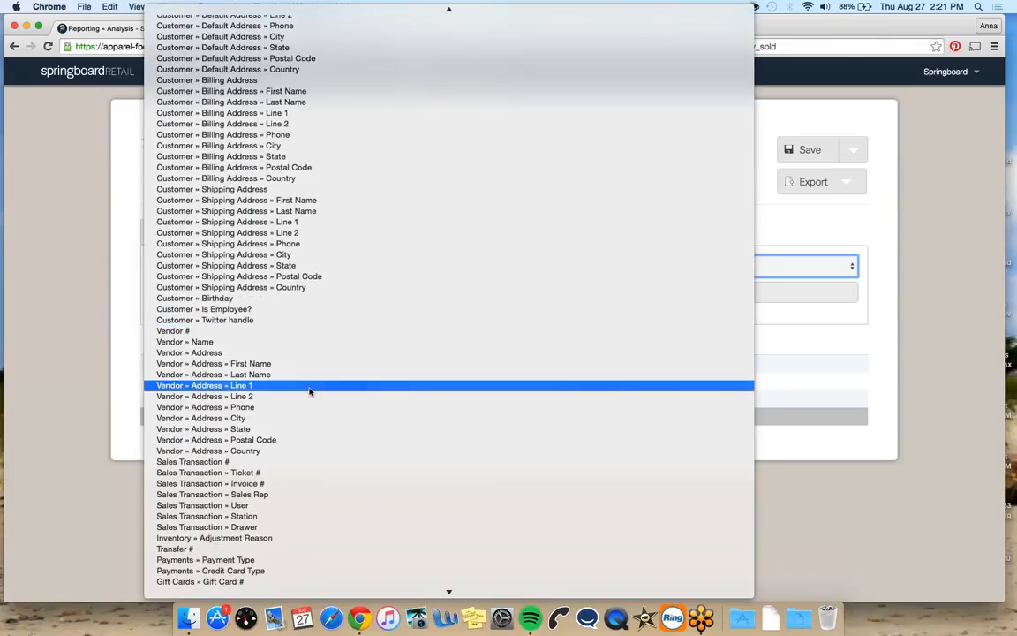
{"action": "scroll", "coordinate": [310, 390], "scroll_direction": "down", "scroll_amount": 2}
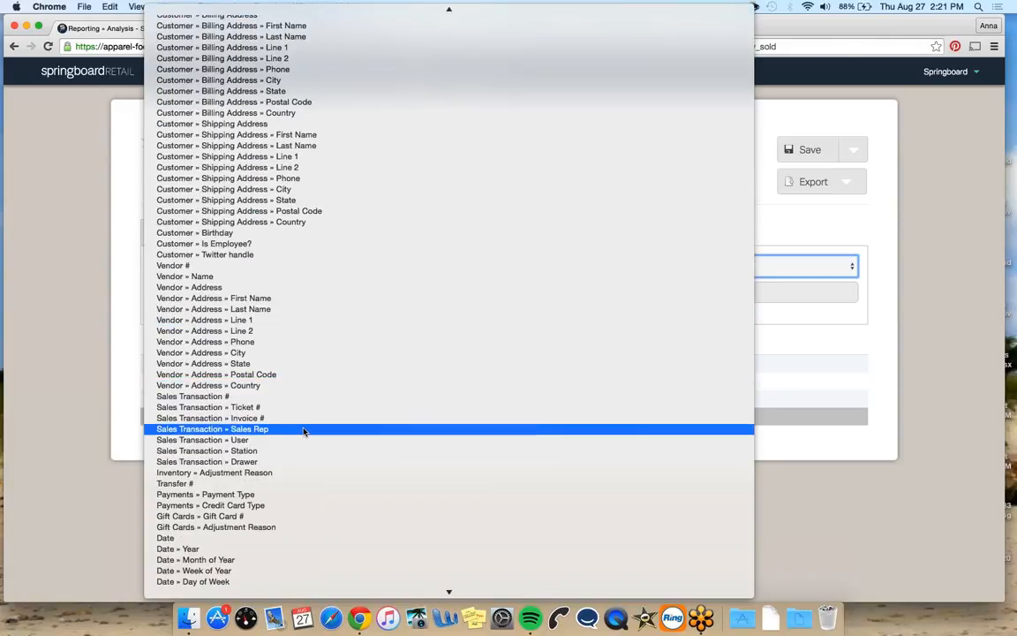
{"action": "left_click", "coordinate": [305, 429]}
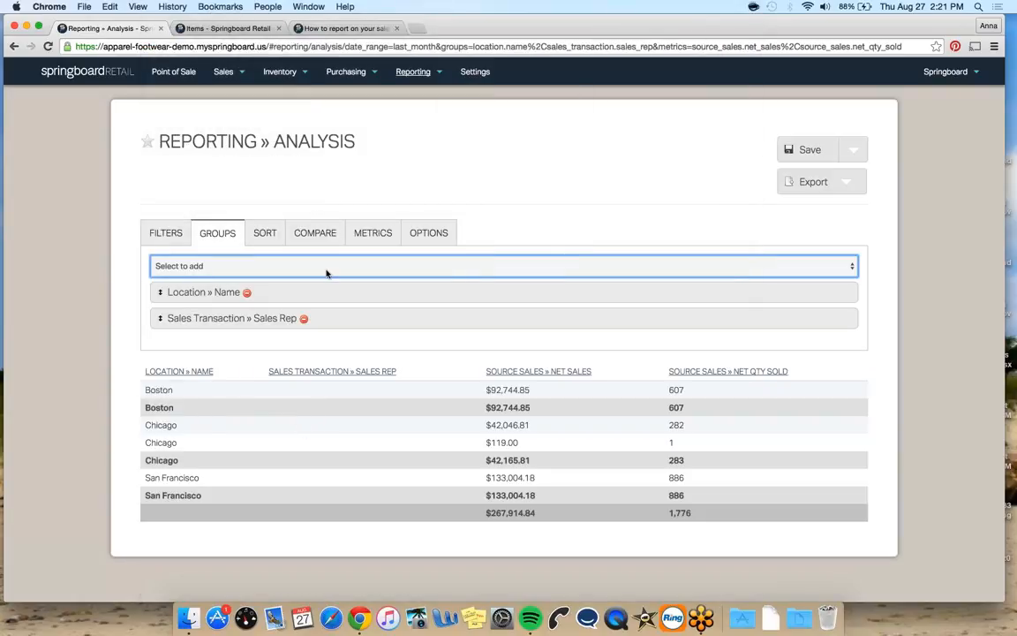
Add a grouping by Time » Hour
{"action": "left_click", "coordinate": [324, 267]}
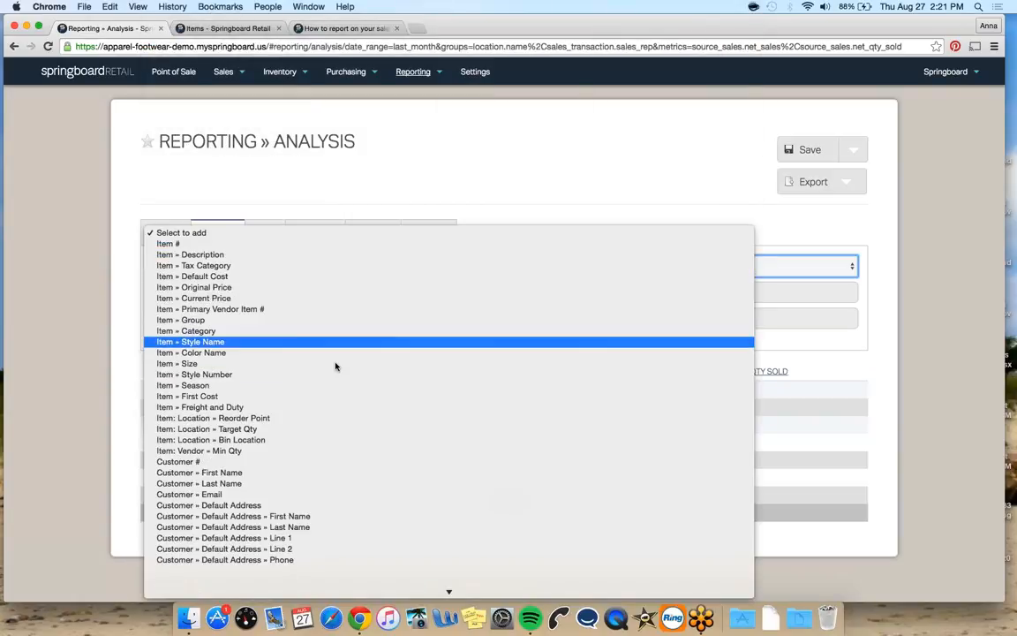
{"action": "scroll", "coordinate": [336, 365], "scroll_direction": "down", "scroll_amount": 10}
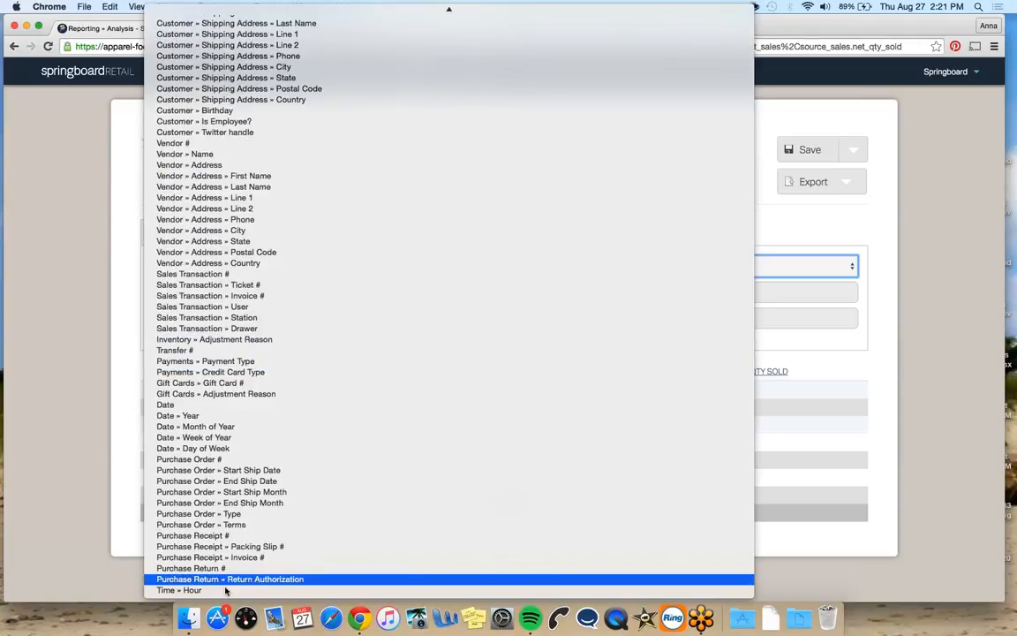
{"action": "left_click", "coordinate": [217, 590]}
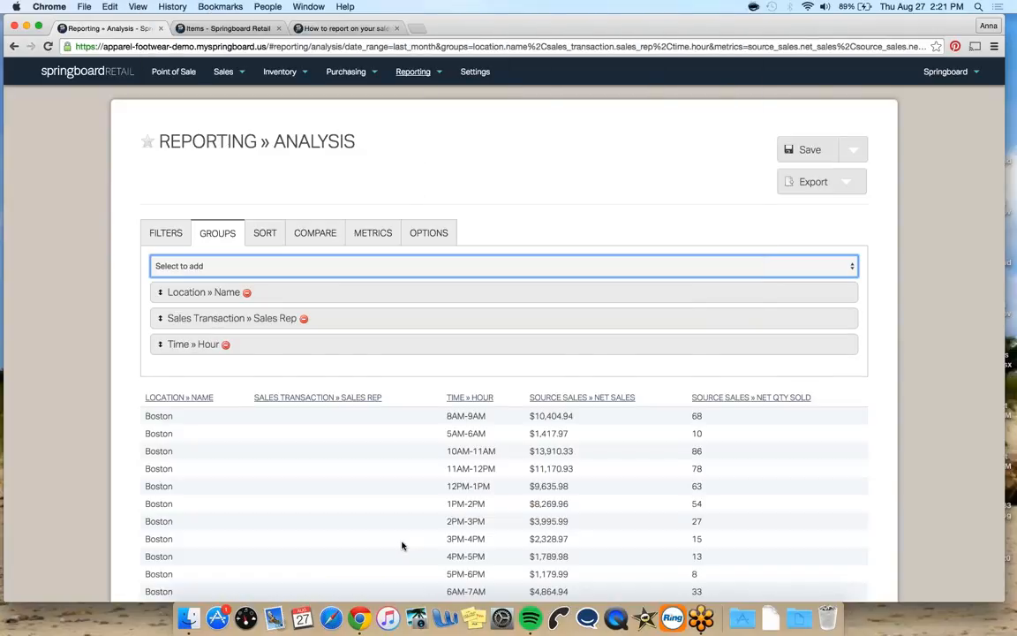
Remove the Sales Transaction » Sales Rep grouping from the report
{"action": "scroll", "coordinate": [348, 486], "scroll_direction": "down", "scroll_amount": 5}
{"action": "scroll", "coordinate": [348, 487], "scroll_direction": "down", "scroll_amount": 5}
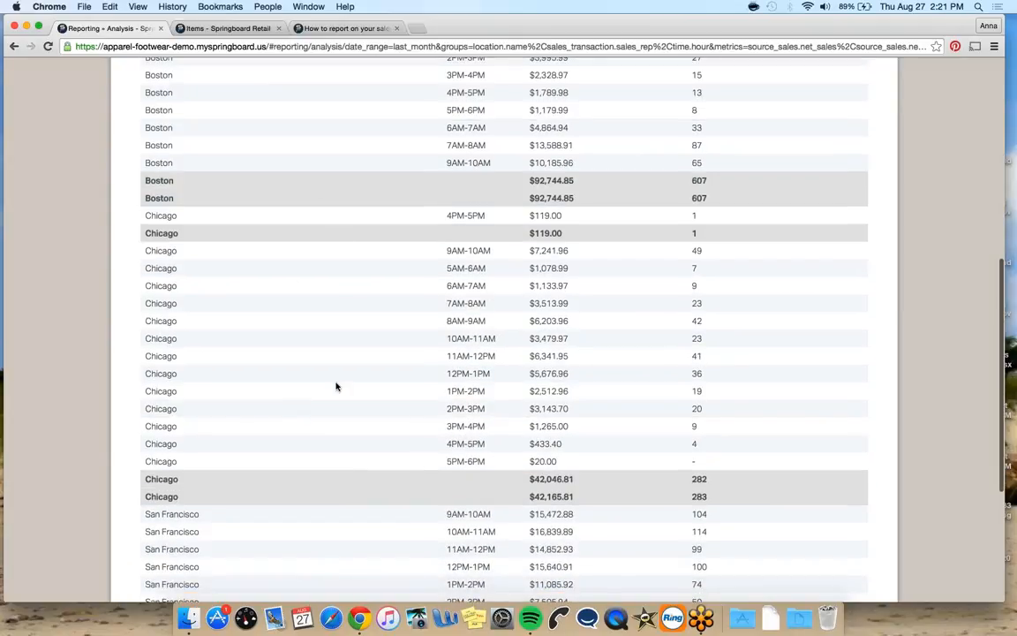
{"action": "scroll", "coordinate": [327, 361], "scroll_direction": "down", "scroll_amount": 5}
{"action": "scroll", "coordinate": [327, 361], "scroll_direction": "up", "scroll_amount": 15}
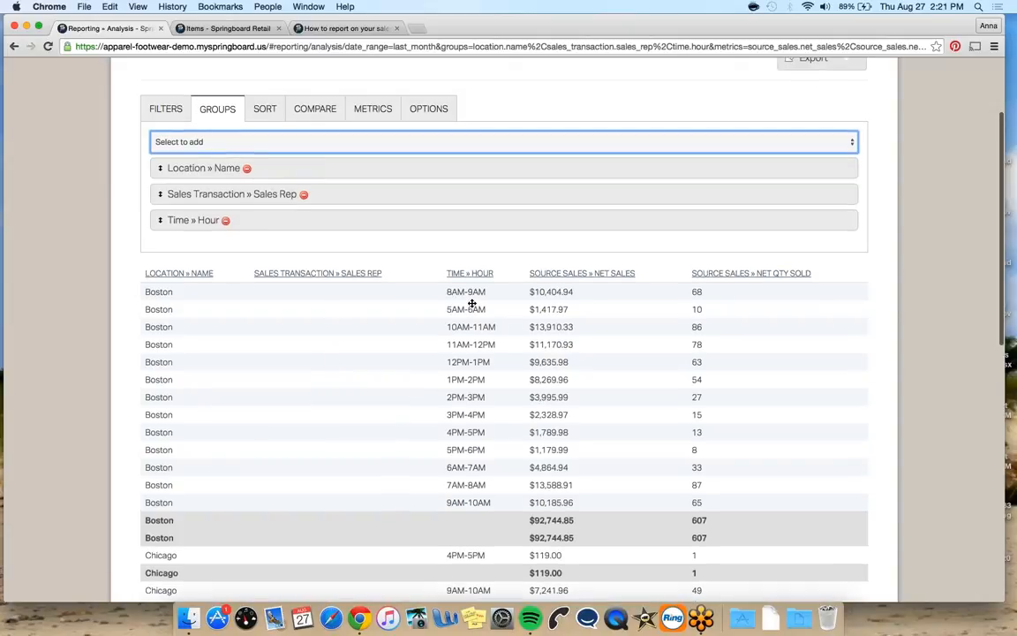
{"action": "left_click", "coordinate": [302, 195]}
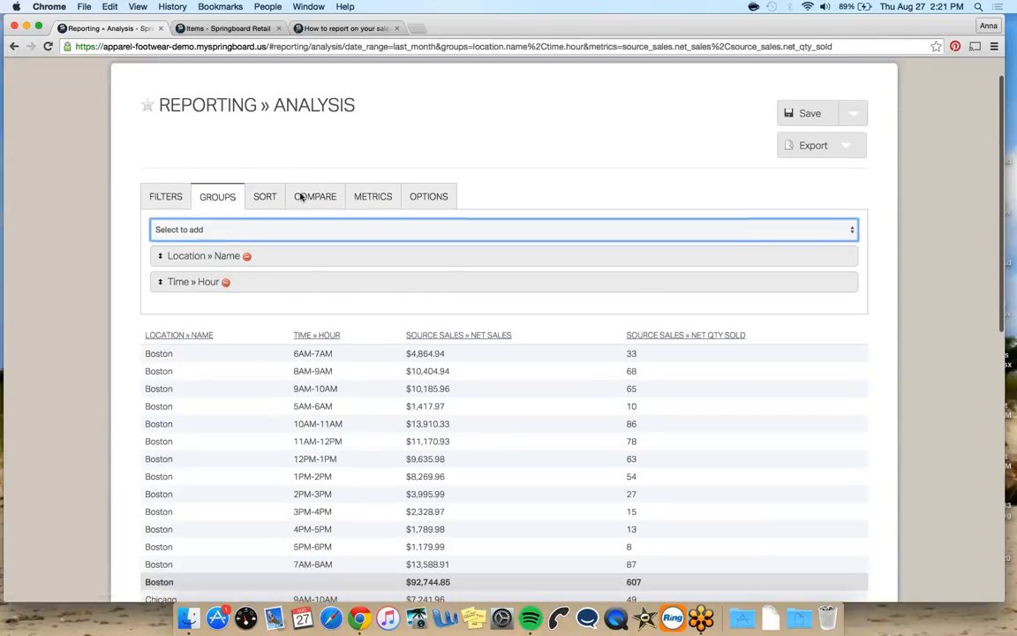
Sort the report descending by Time » Hour and ascending by Source Sales » Net Sales
{"action": "scroll", "coordinate": [348, 373], "scroll_direction": "down", "scroll_amount": 3}
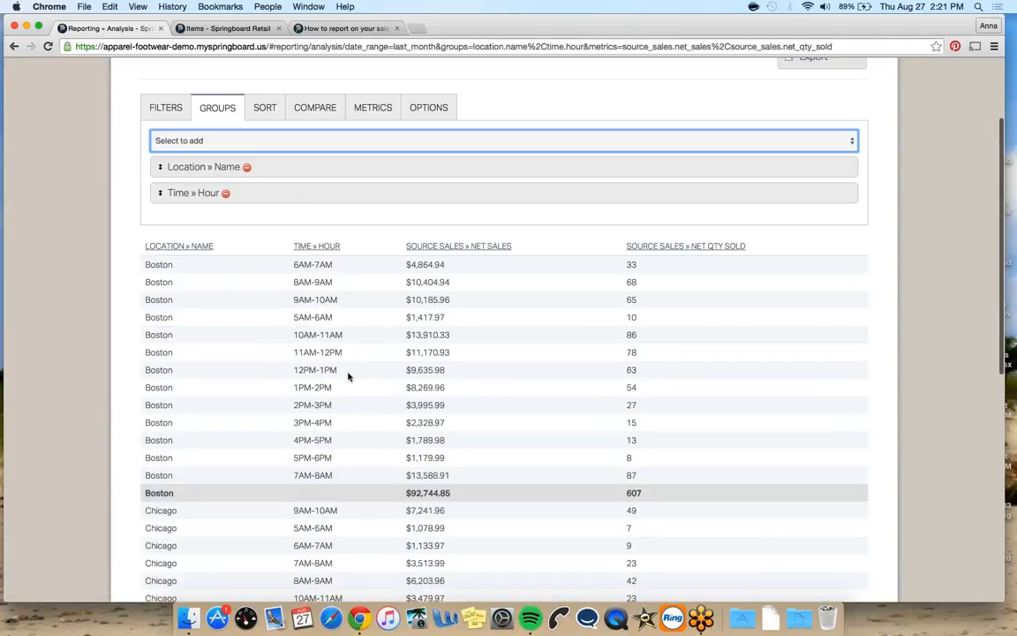
{"action": "left_click", "coordinate": [321, 247]}
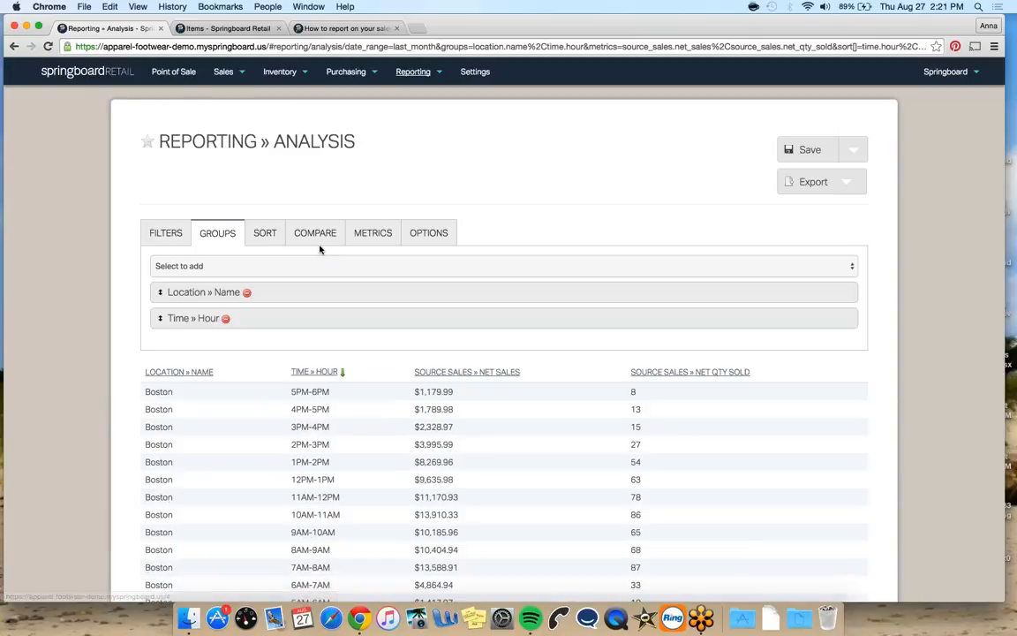
{"action": "left_click", "coordinate": [266, 233]}
{"action": "left_click", "coordinate": [390, 266]}
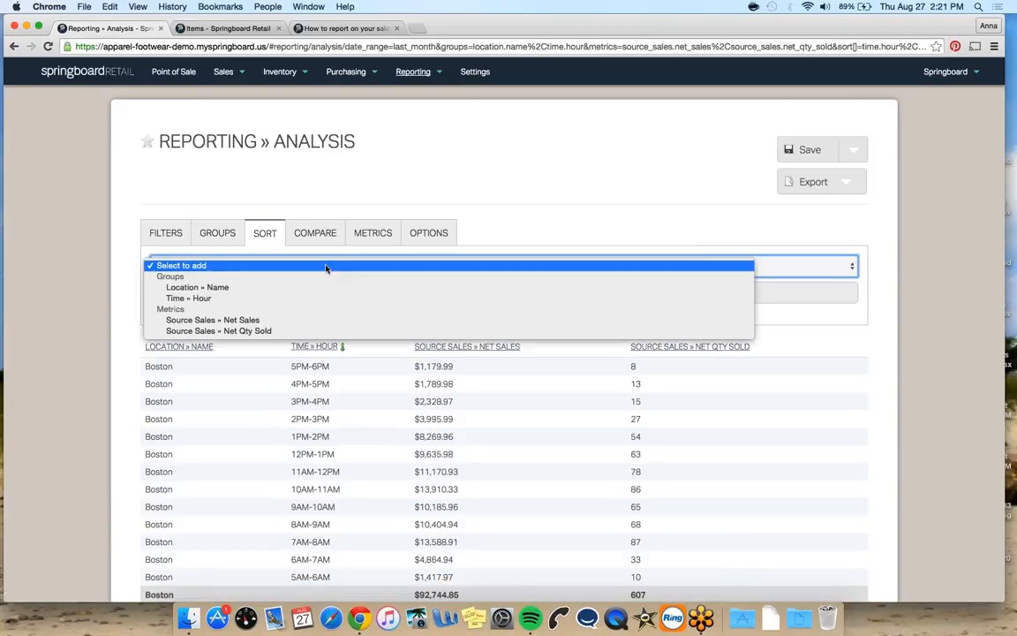
{"action": "left_click", "coordinate": [371, 319]}
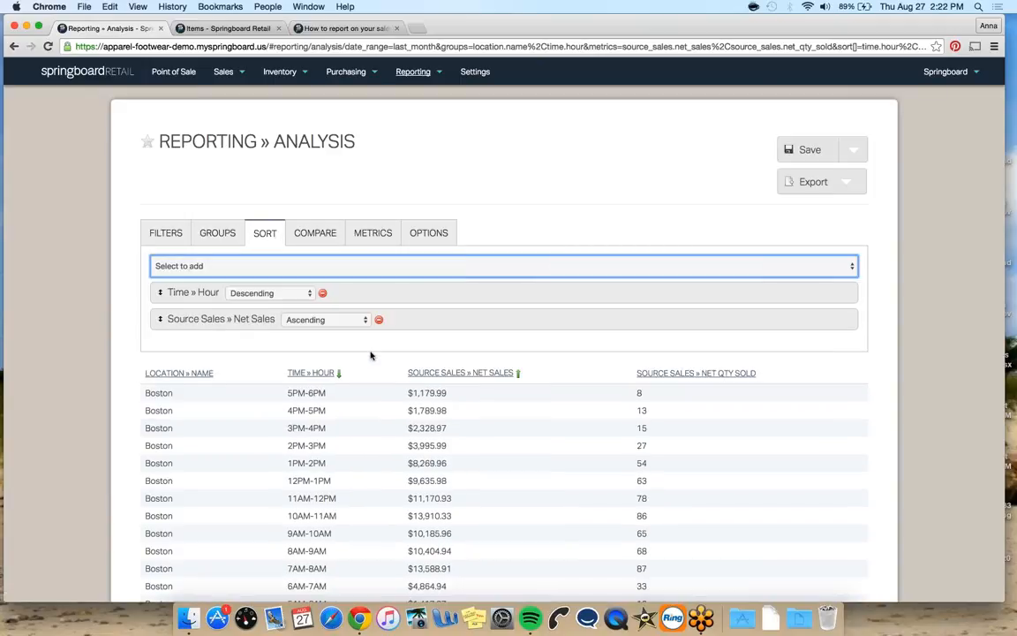
Remove the Time » Hour sort and change the Source Sales » Net Sales sort to descending
{"action": "scroll", "coordinate": [339, 323], "scroll_direction": "down", "scroll_amount": 2}
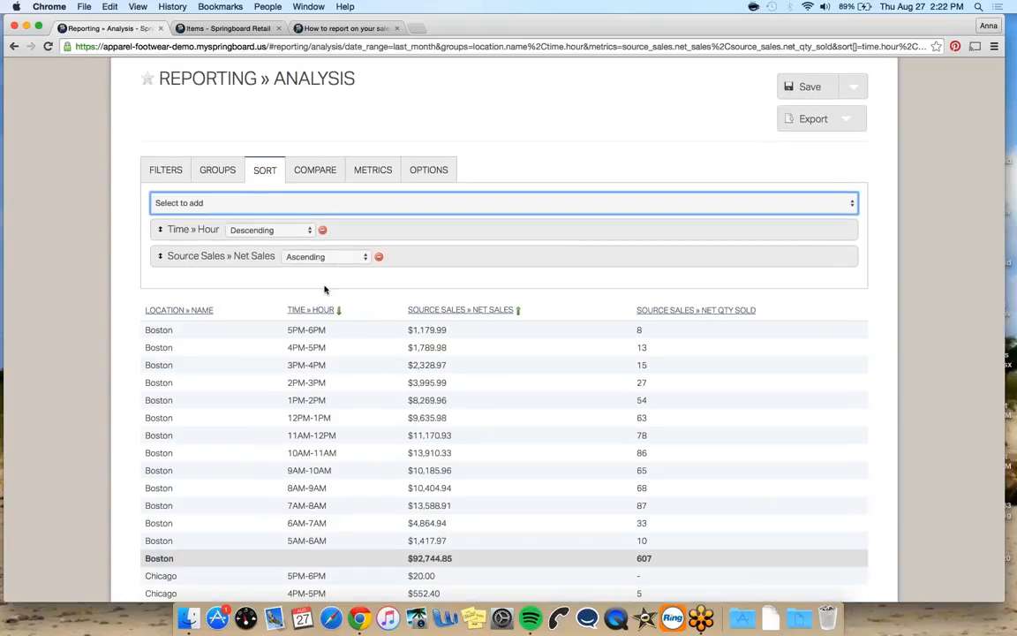
{"action": "left_click", "coordinate": [323, 230]}
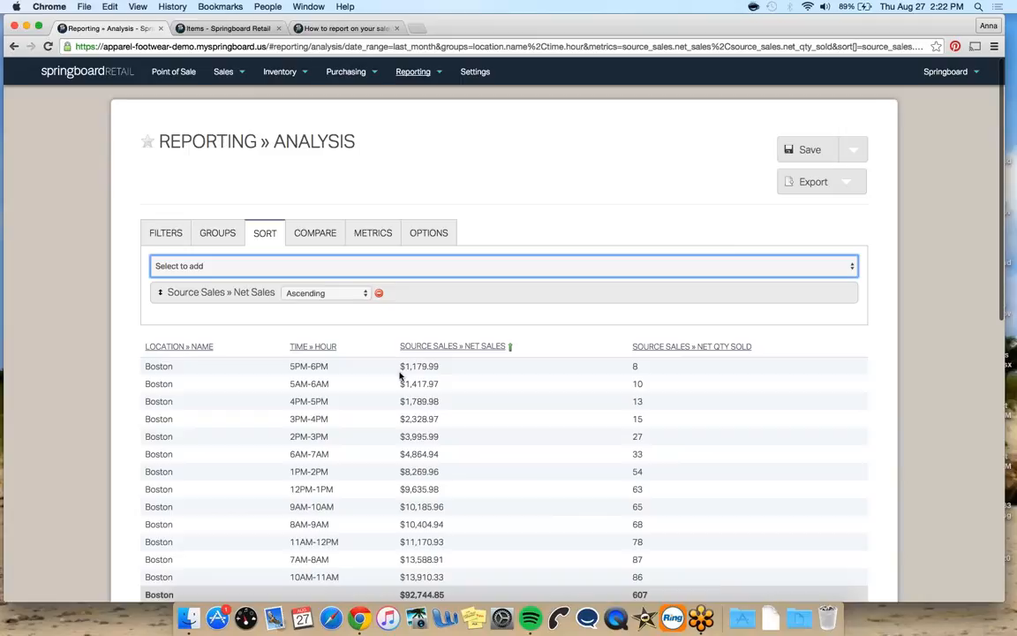
{"action": "left_click", "coordinate": [425, 345]}
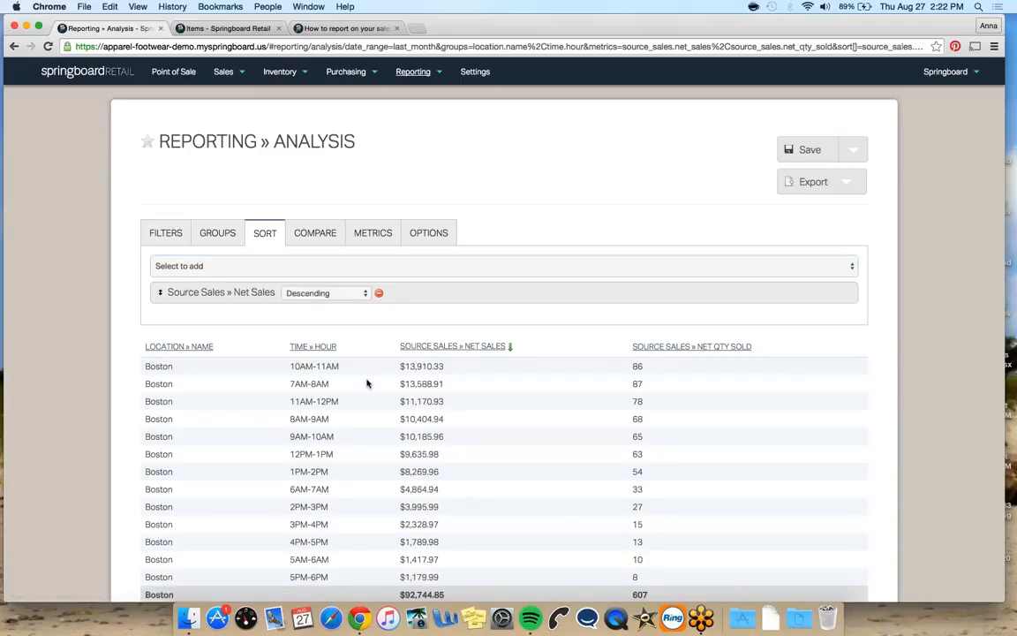
{"action": "scroll", "coordinate": [336, 387], "scroll_direction": "down", "scroll_amount": 1}
{"action": "scroll", "coordinate": [337, 387], "scroll_direction": "down", "scroll_amount": 2}
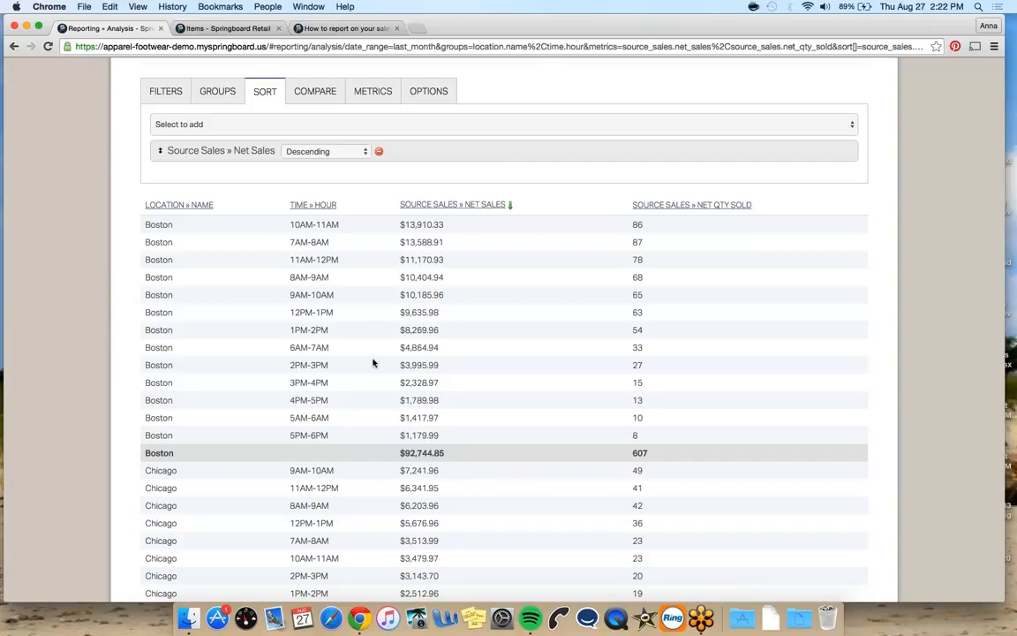
{"action": "scroll", "coordinate": [371, 473], "scroll_direction": "down", "scroll_amount": 4}
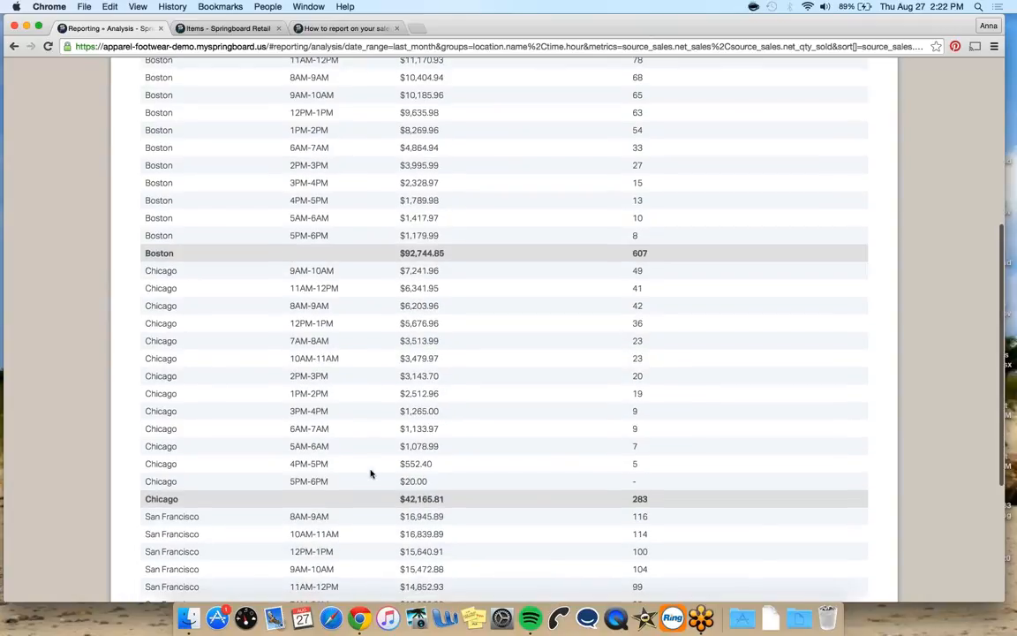
{"action": "scroll", "coordinate": [371, 473], "scroll_direction": "up", "scroll_amount": 5}
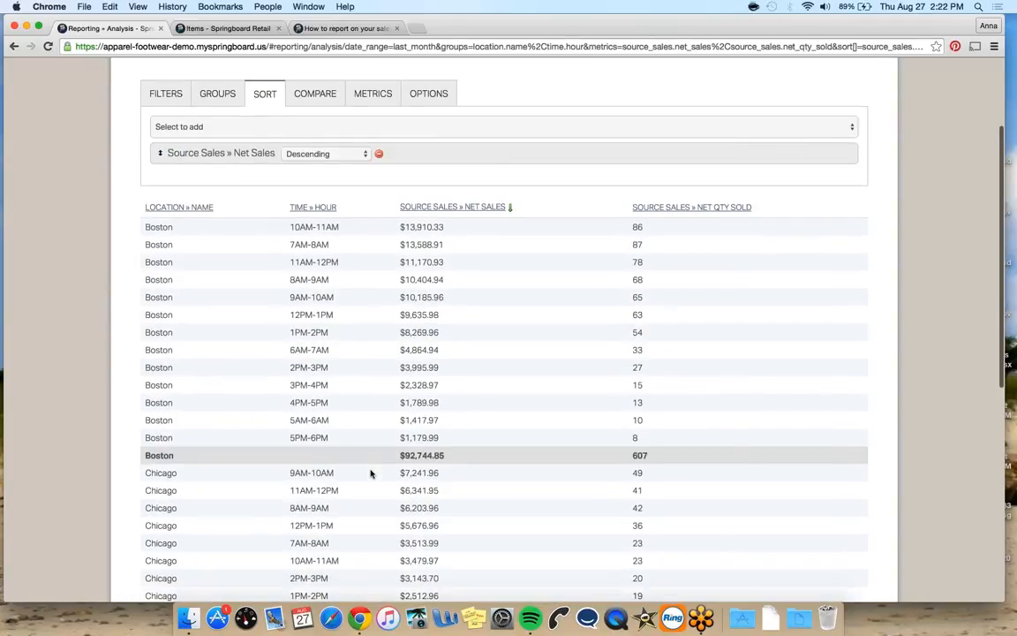
{"action": "scroll", "coordinate": [300, 300], "scroll_direction": "up", "scroll_amount": 3}
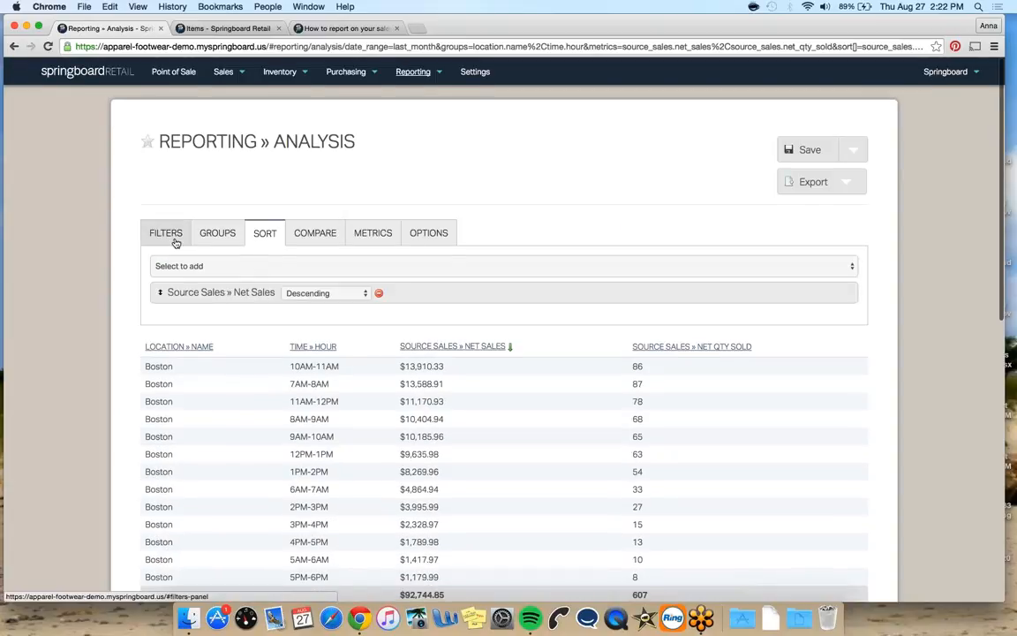
Set the report's date range filter to Last Year
{"action": "left_click", "coordinate": [170, 235]}
{"action": "left_click", "coordinate": [241, 306]}
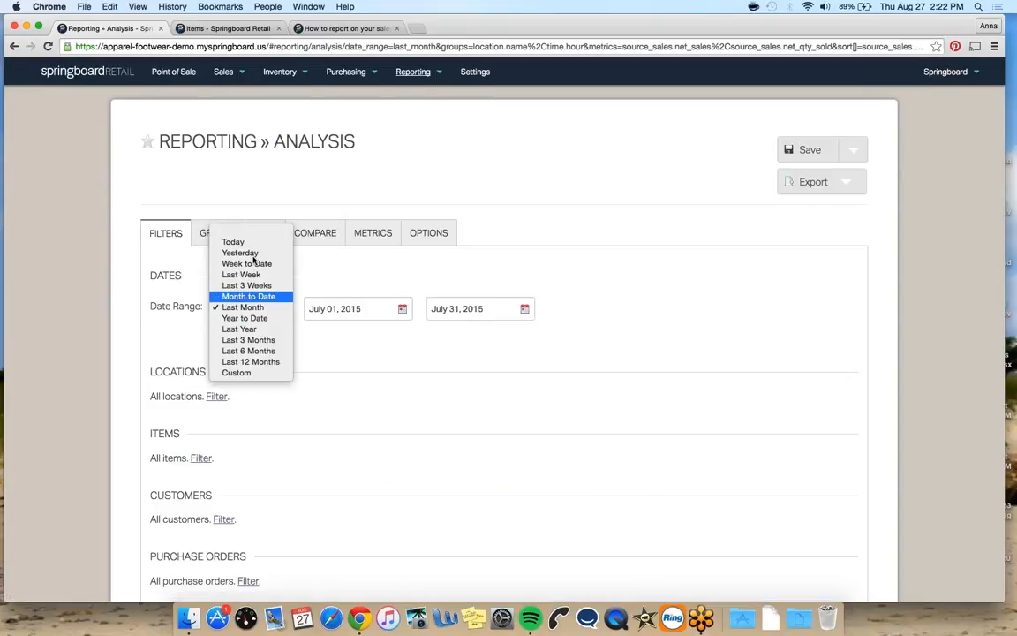
{"action": "left_click", "coordinate": [251, 329]}
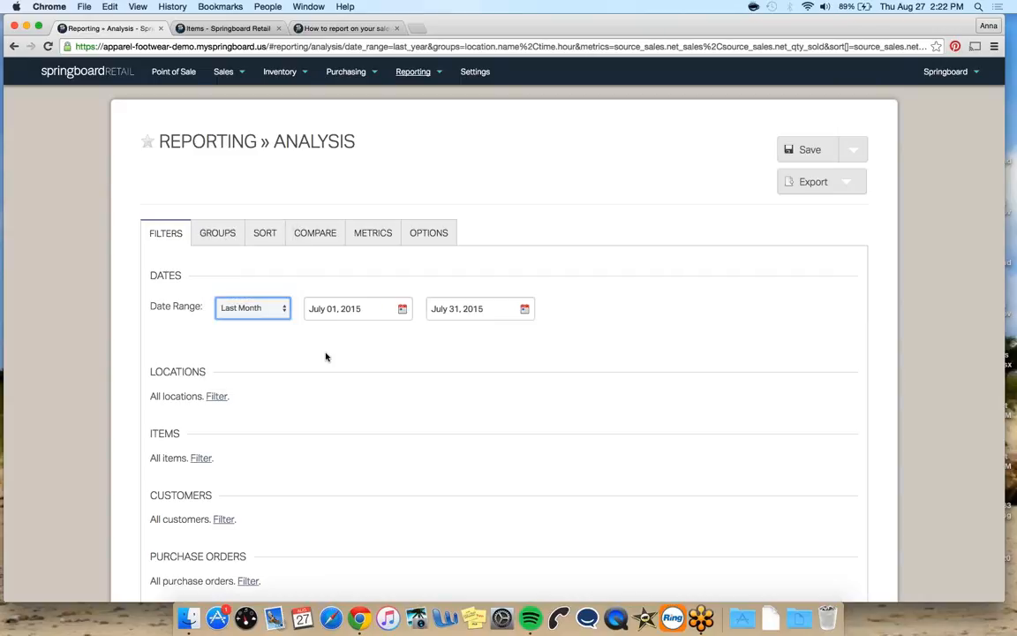
{"action": "scroll", "coordinate": [326, 357], "scroll_direction": "down", "scroll_amount": 5}
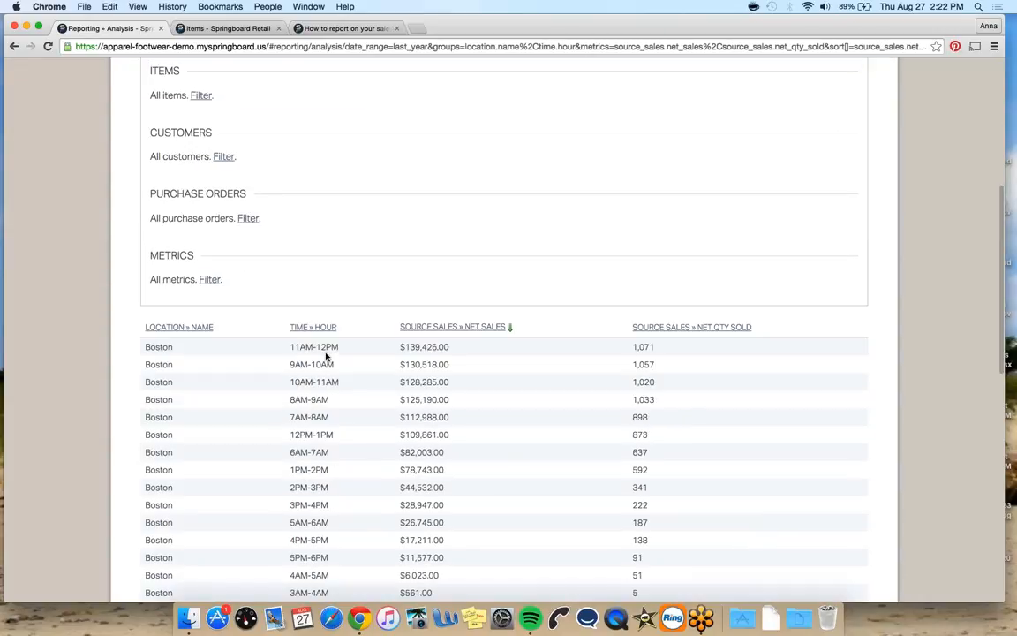
{"action": "scroll", "coordinate": [479, 275], "scroll_direction": "up", "scroll_amount": 3}
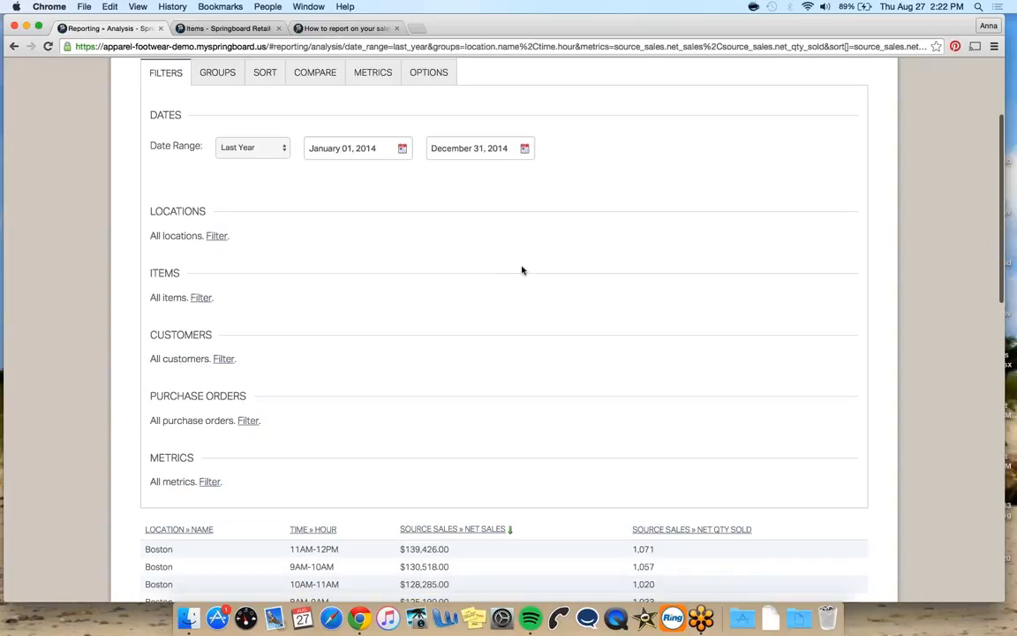
{"action": "scroll", "coordinate": [522, 270], "scroll_direction": "down", "scroll_amount": 3}
{"action": "scroll", "coordinate": [522, 270], "scroll_direction": "down", "scroll_amount": 1}
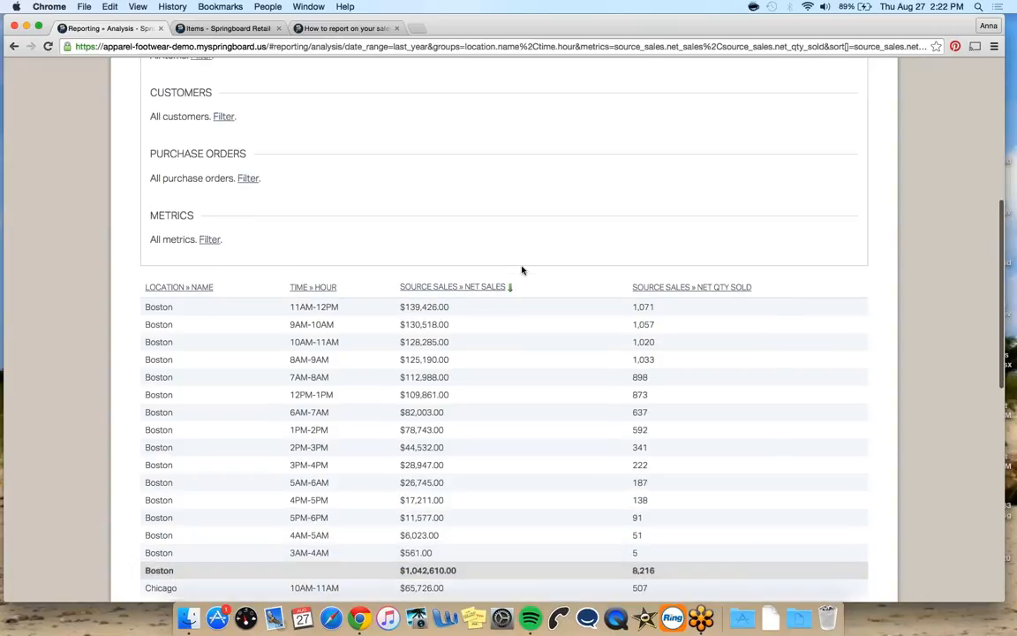
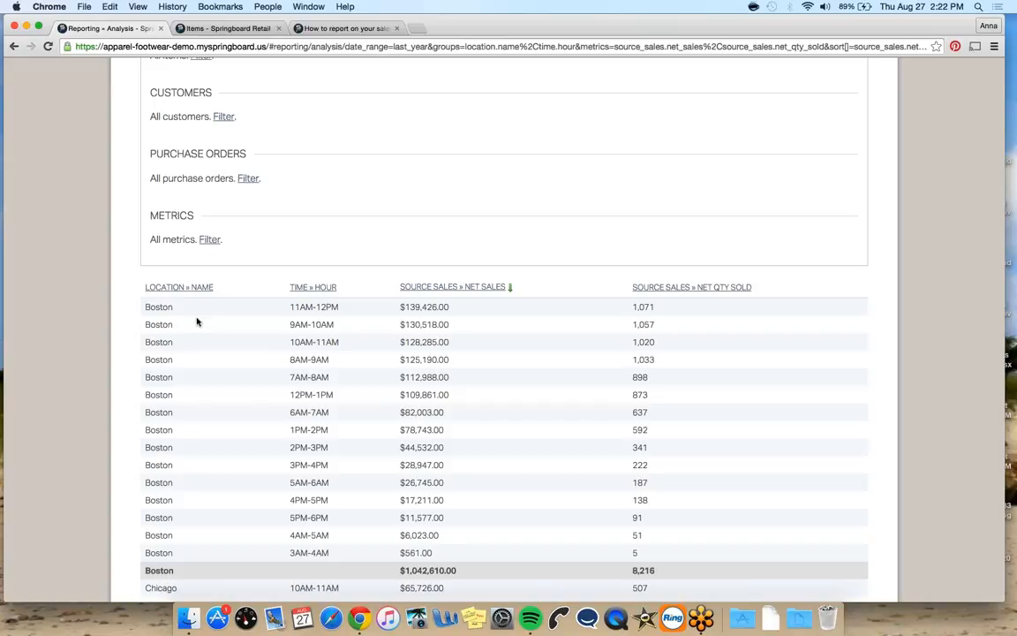
Save the current report under the name "Sales per hour Last Year"
{"action": "scroll", "coordinate": [347, 268], "scroll_direction": "up", "scroll_amount": 5}
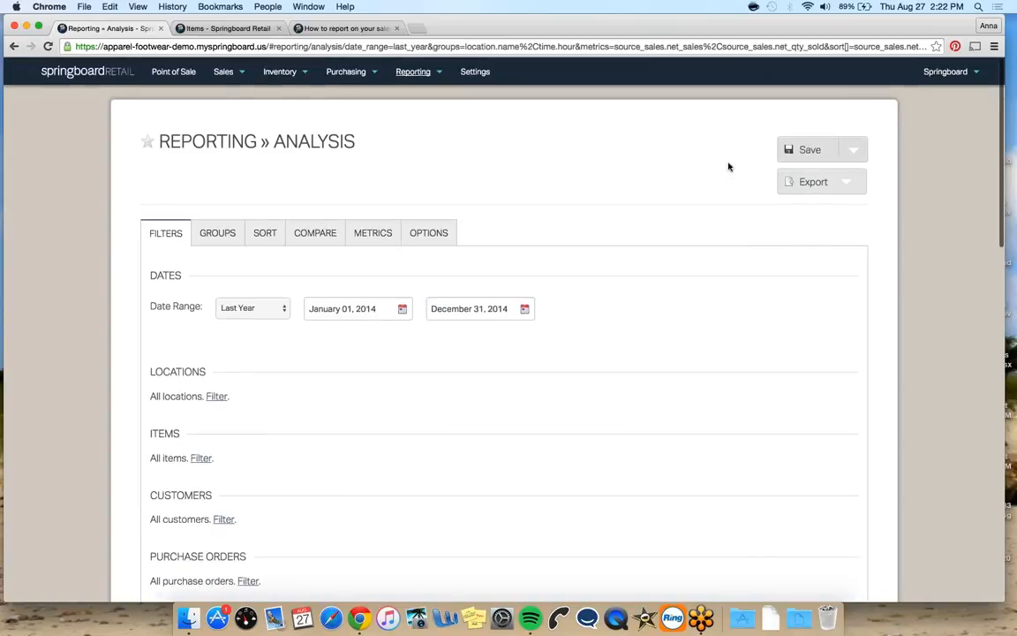
{"action": "left_click", "coordinate": [848, 150]}
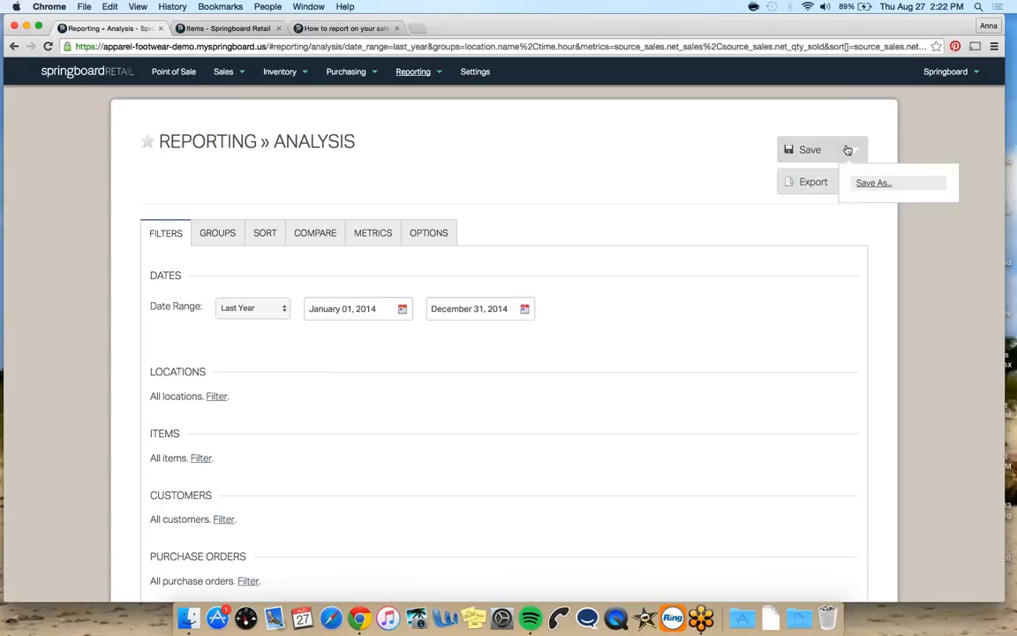
{"action": "left_click", "coordinate": [872, 183]}
{"action": "type", "text": "Sales per hour"}
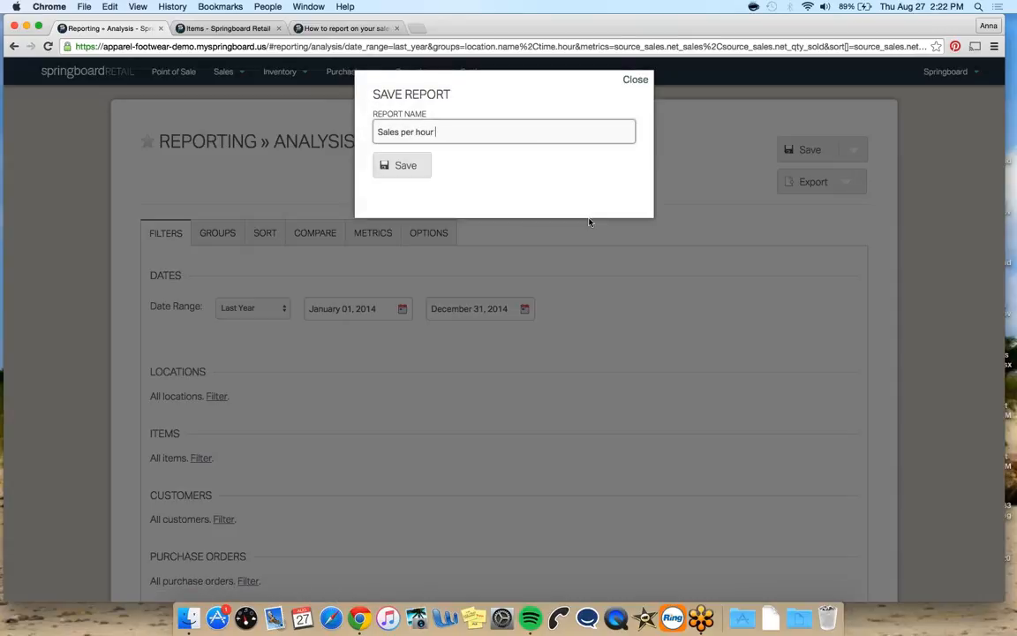
{"action": "type", "text": " Last Year"}
{"action": "key", "text": "Return"}
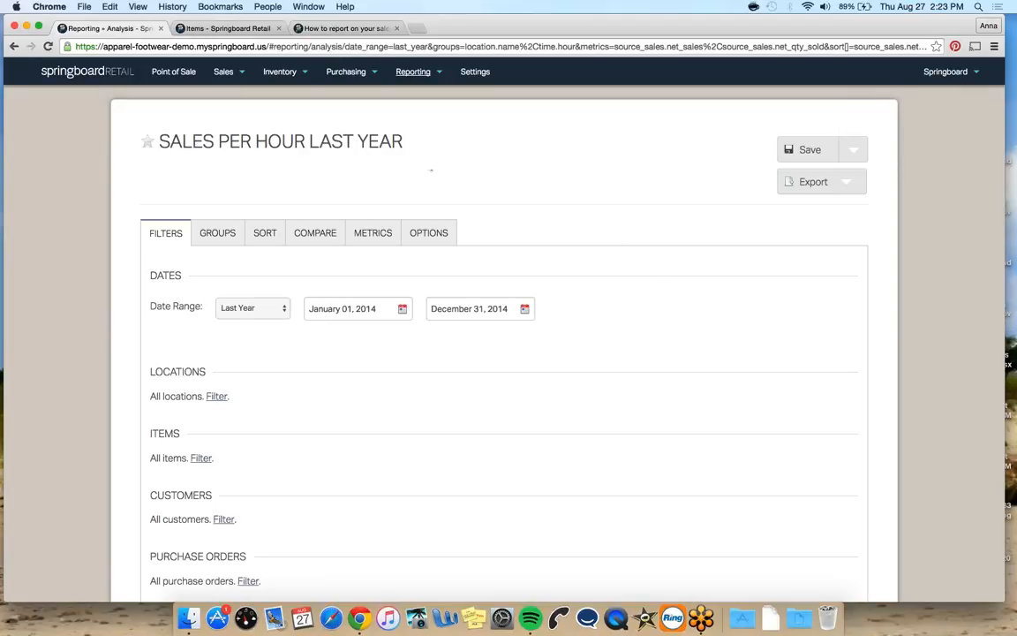
Start a new Reporting Analysis and set its date range filter to Yesterday
{"action": "left_click", "coordinate": [412, 72]}
{"action": "left_click", "coordinate": [393, 97]}
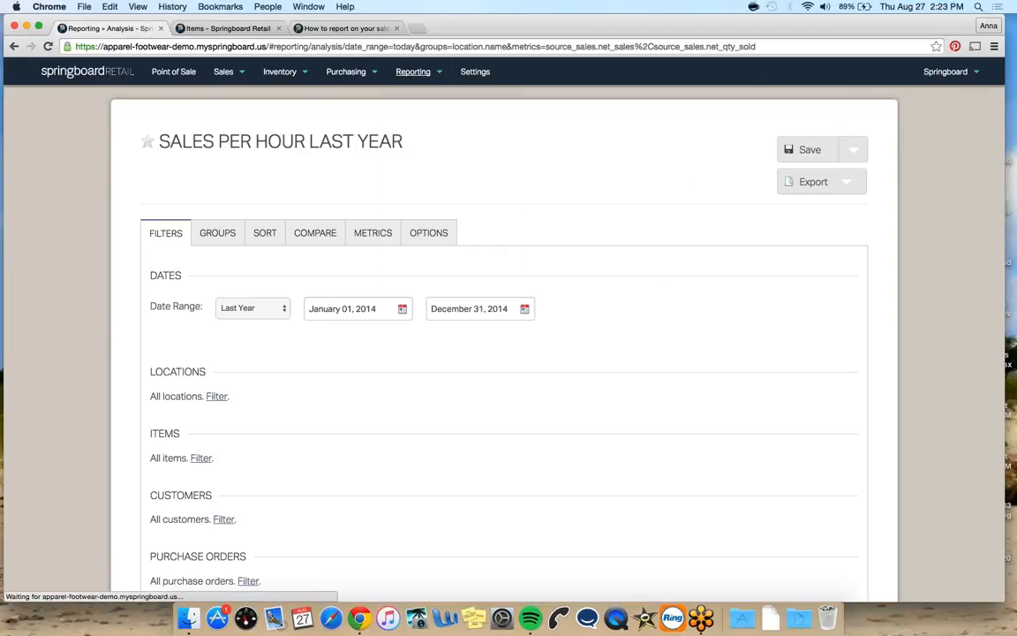
{"action": "left_click", "coordinate": [270, 308]}
{"action": "left_click", "coordinate": [271, 318]}
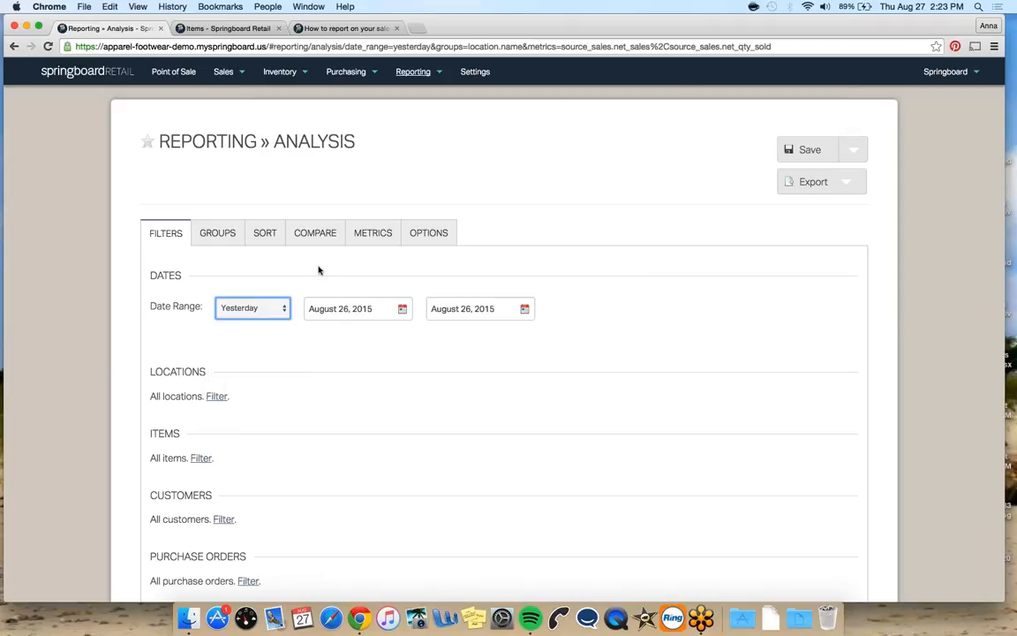
Add a Sales Transaction » Ticket # grouping to the report
{"action": "left_click", "coordinate": [218, 233]}
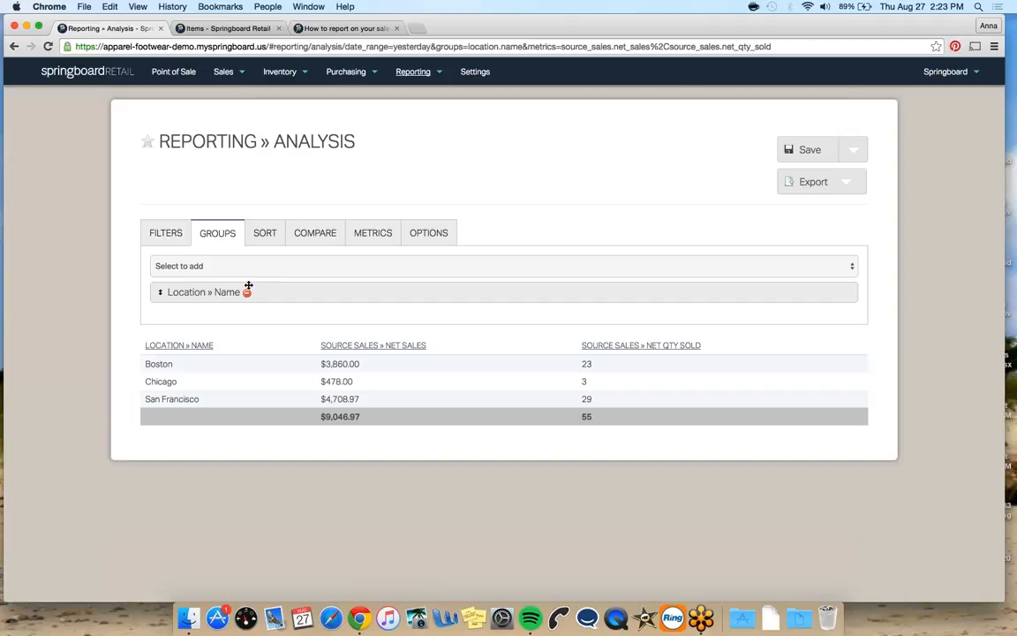
{"action": "left_click", "coordinate": [227, 265]}
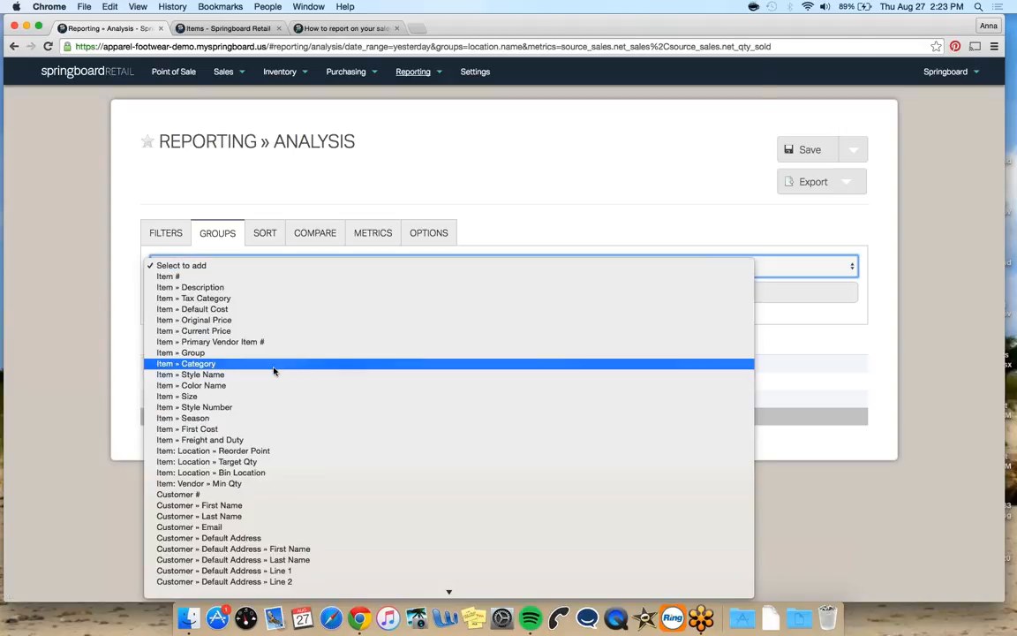
{"action": "scroll", "coordinate": [274, 369], "scroll_direction": "down", "scroll_amount": 5}
{"action": "scroll", "coordinate": [274, 369], "scroll_direction": "down", "scroll_amount": 5}
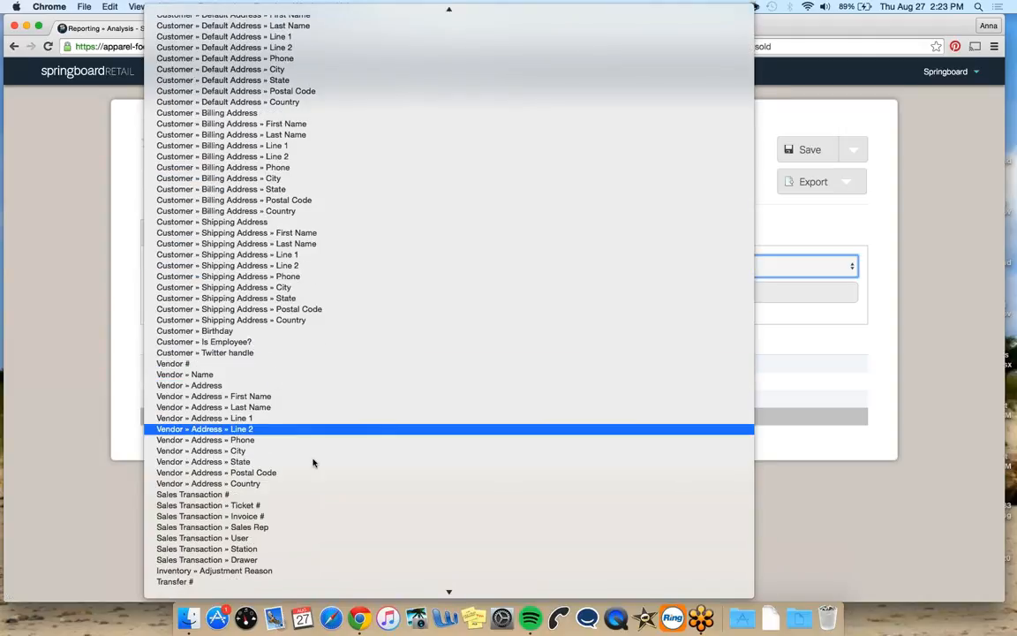
{"action": "scroll", "coordinate": [314, 461], "scroll_direction": "down", "scroll_amount": 5}
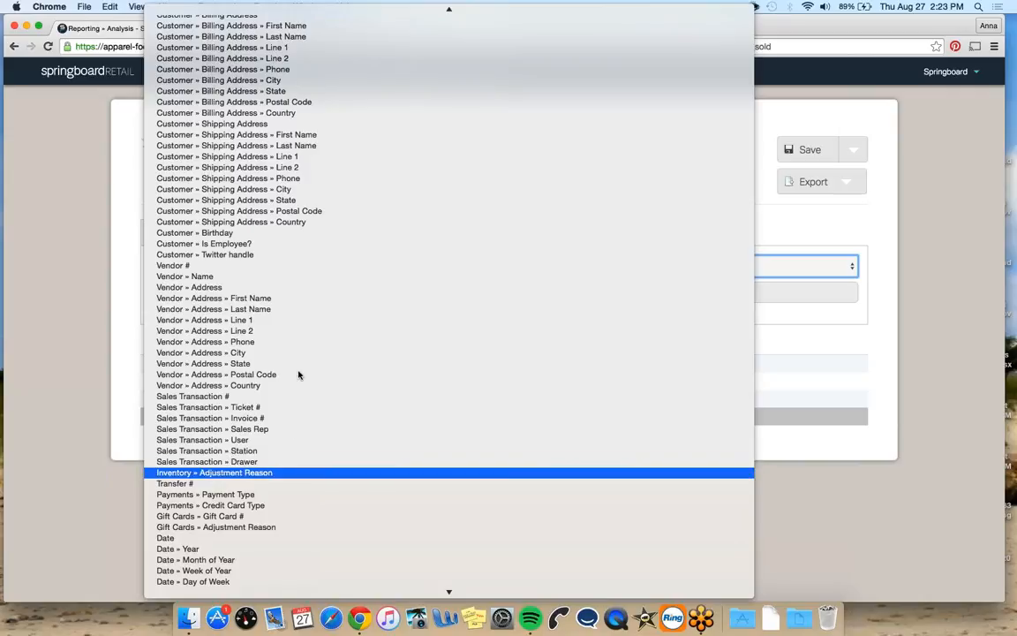
{"action": "scroll", "coordinate": [298, 375], "scroll_direction": "down", "scroll_amount": 3}
{"action": "key", "text": "Escape"}
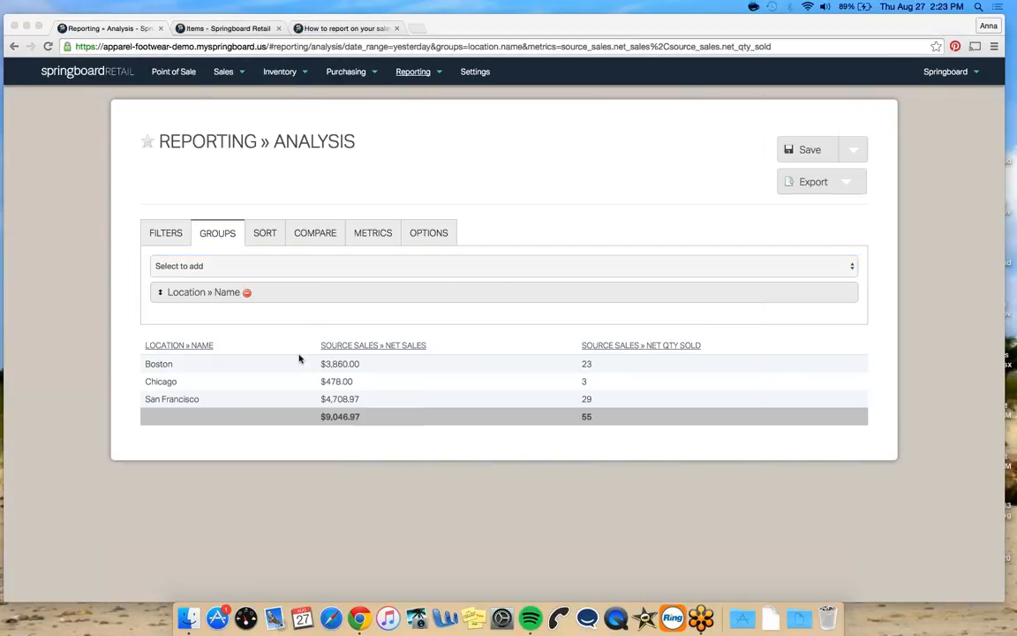
{"action": "left_click", "coordinate": [306, 315]}
{"action": "left_click", "coordinate": [345, 266]}
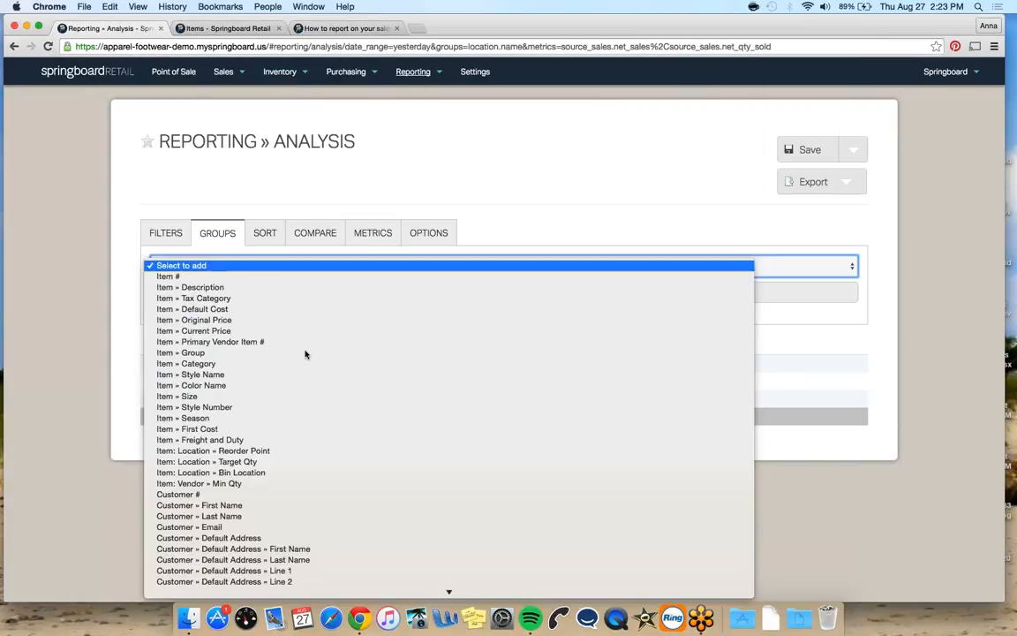
{"action": "scroll", "coordinate": [295, 364], "scroll_direction": "down", "scroll_amount": 10}
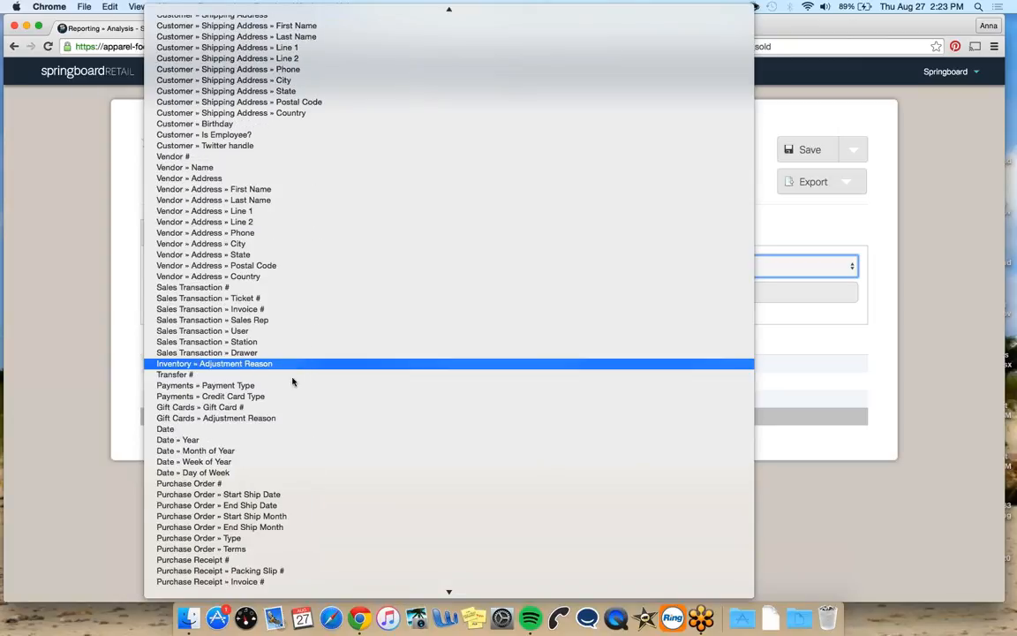
{"action": "scroll", "coordinate": [284, 417], "scroll_direction": "down", "scroll_amount": 2}
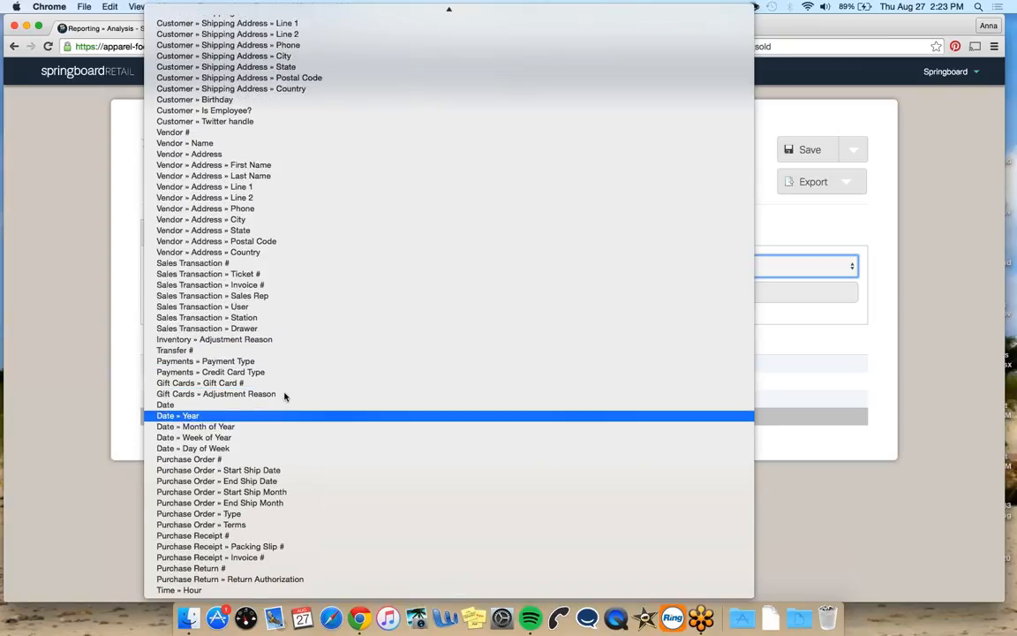
{"action": "left_click", "coordinate": [266, 279]}
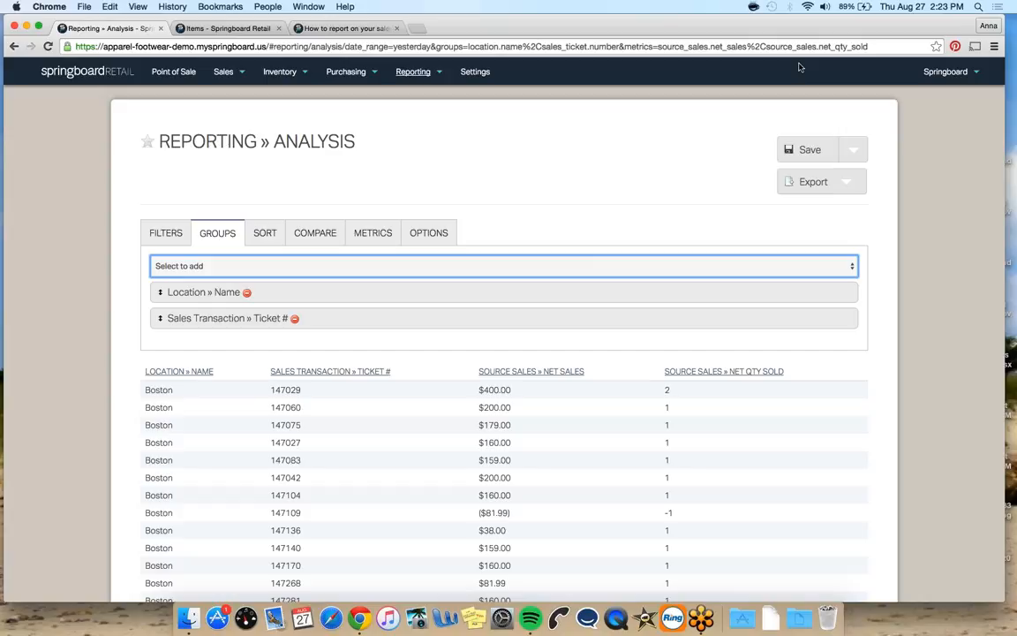
Add an Item # grouping below the ticket grouping
{"action": "left_click", "coordinate": [472, 266]}
{"action": "scroll", "coordinate": [386, 325], "scroll_direction": "down", "scroll_amount": 10}
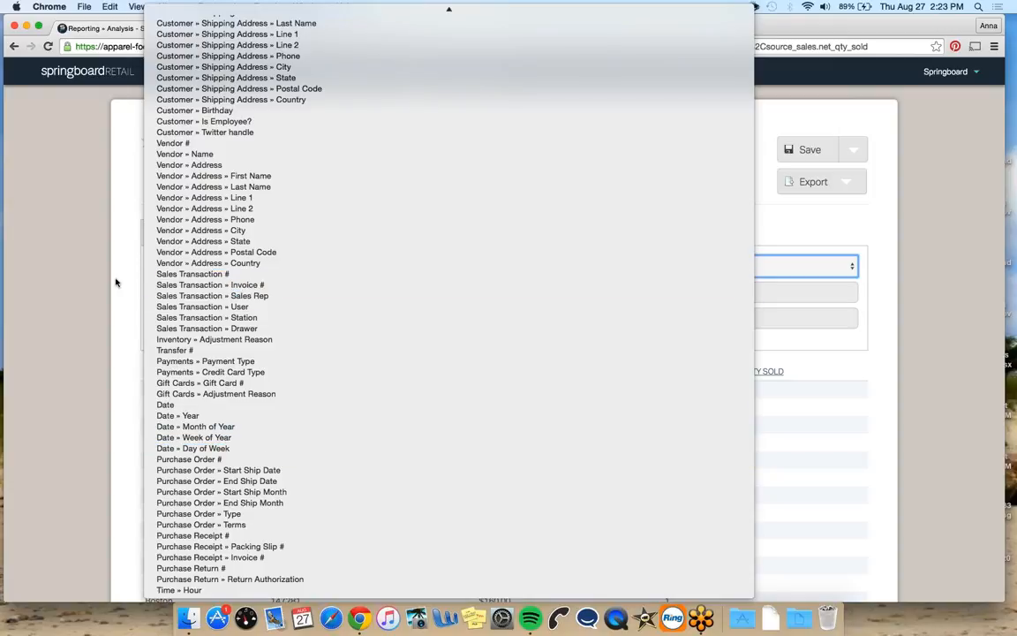
{"action": "left_click", "coordinate": [116, 319]}
{"action": "scroll", "coordinate": [113, 329], "scroll_direction": "down", "scroll_amount": 3}
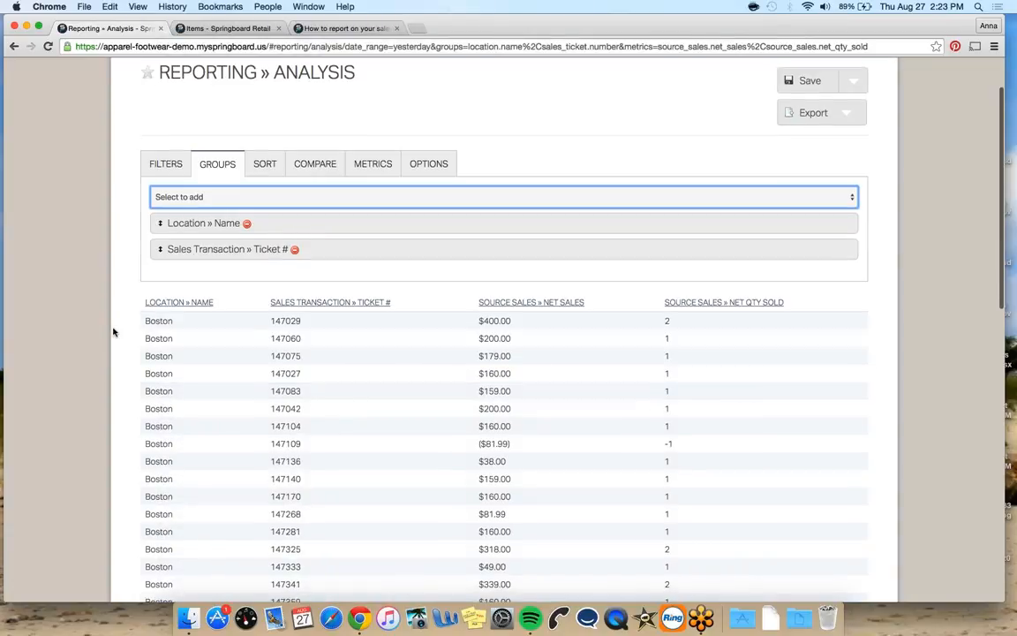
{"action": "left_click", "coordinate": [221, 202]}
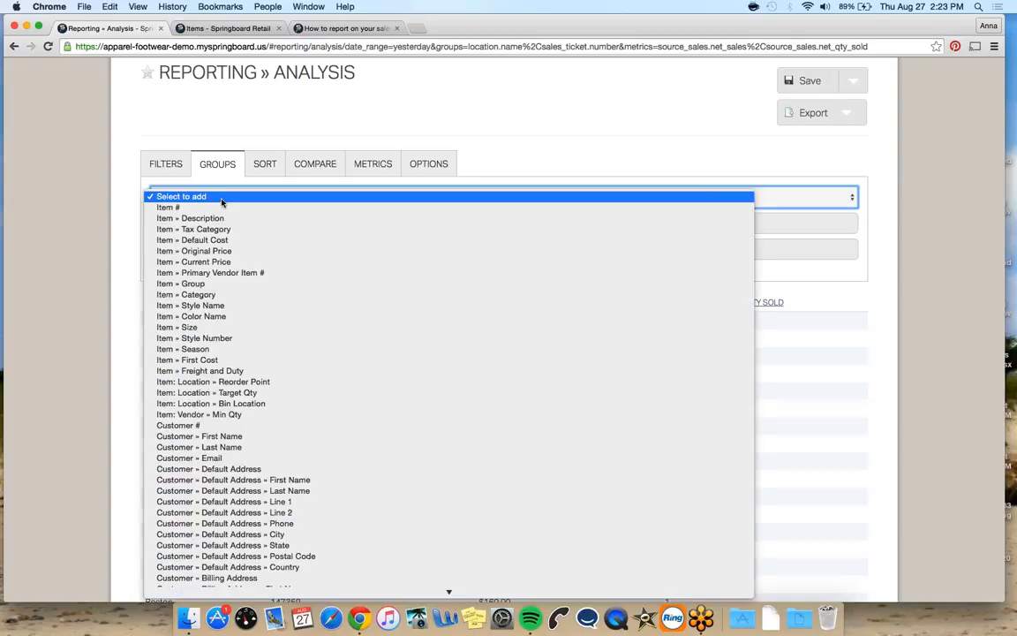
{"action": "left_click", "coordinate": [220, 208]}
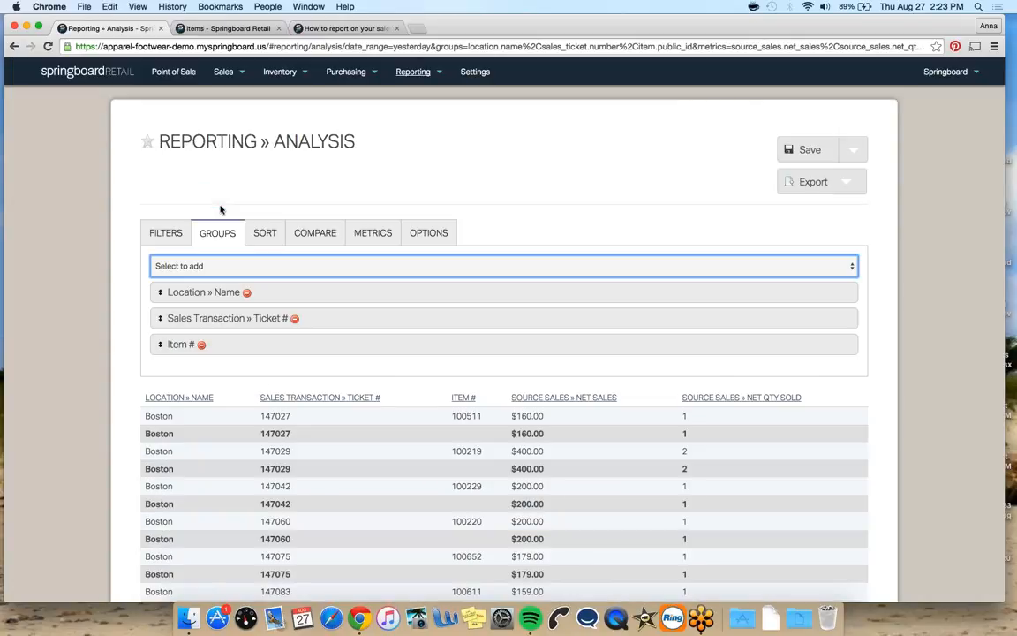
Remove the Location » Name grouping from the report
{"action": "scroll", "coordinate": [97, 335], "scroll_direction": "down", "scroll_amount": 3}
{"action": "scroll", "coordinate": [97, 335], "scroll_direction": "down", "scroll_amount": 10}
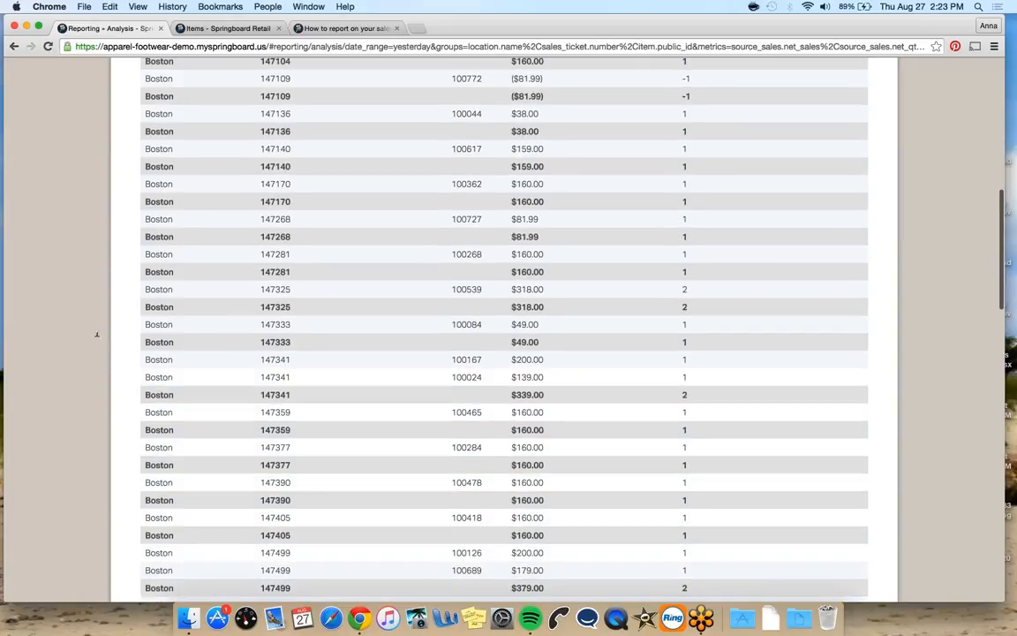
{"action": "scroll", "coordinate": [97, 334], "scroll_direction": "up", "scroll_amount": 8}
{"action": "right_click", "coordinate": [278, 371]}
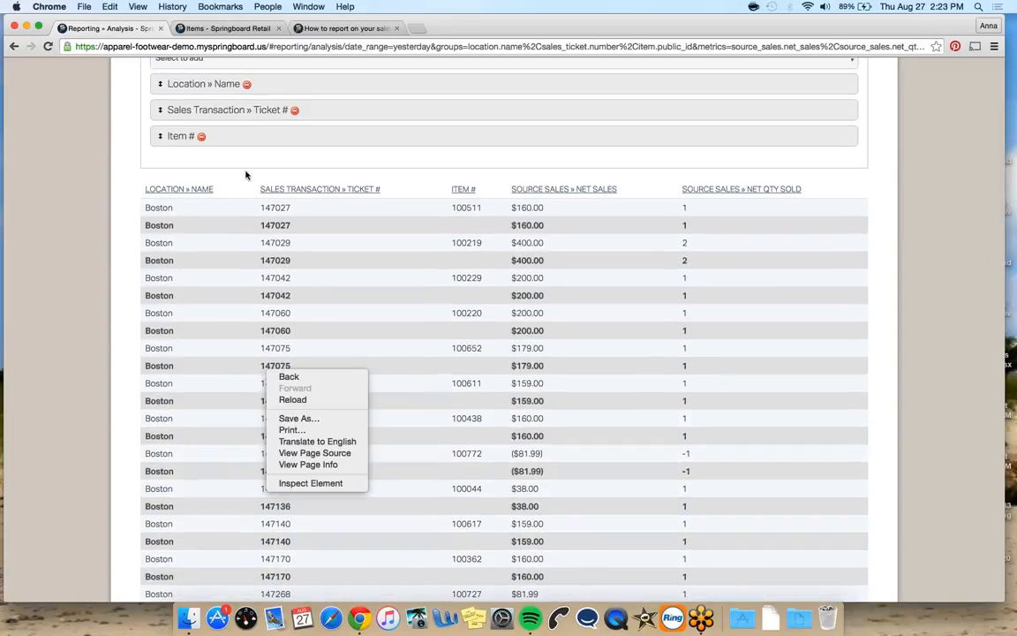
{"action": "left_click", "coordinate": [220, 148]}
{"action": "left_click", "coordinate": [248, 84]}
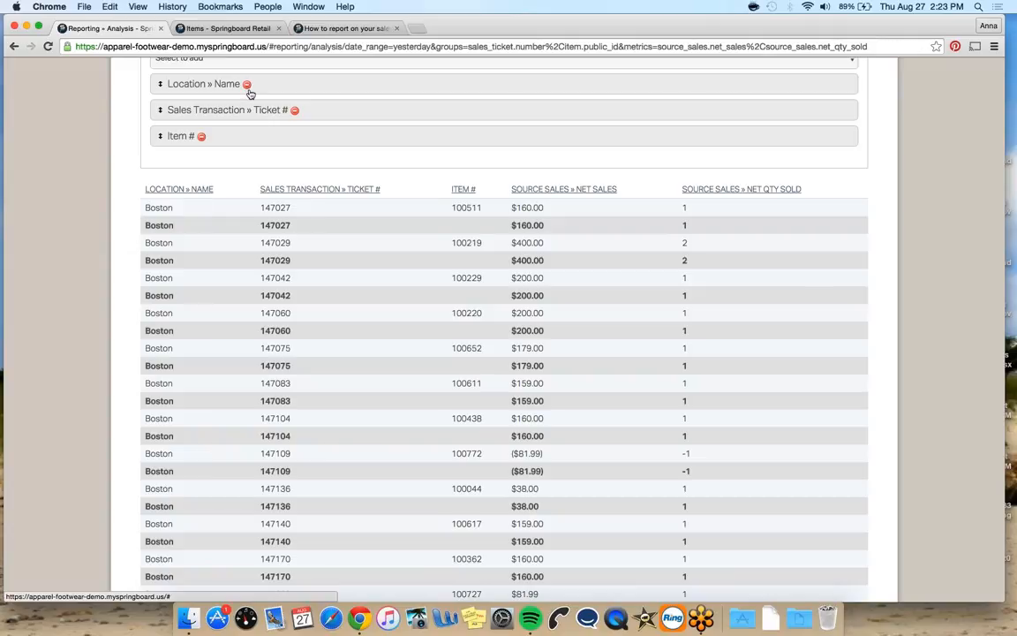
Add Customer » First Name and Customer » Last Name groupings to the report
{"action": "scroll", "coordinate": [67, 297], "scroll_direction": "down", "scroll_amount": 3}
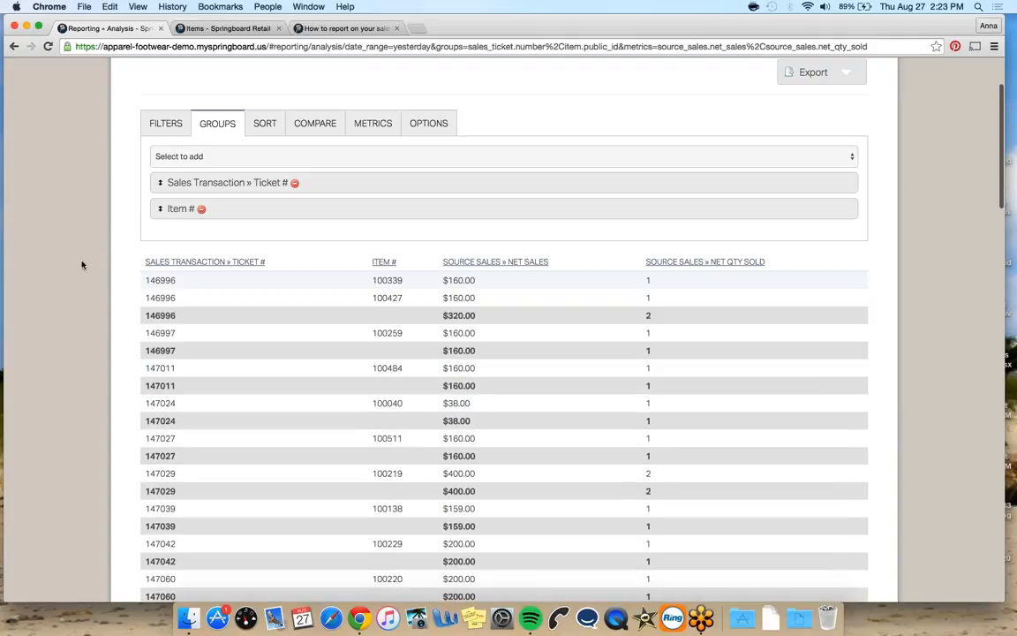
{"action": "left_click", "coordinate": [195, 156]}
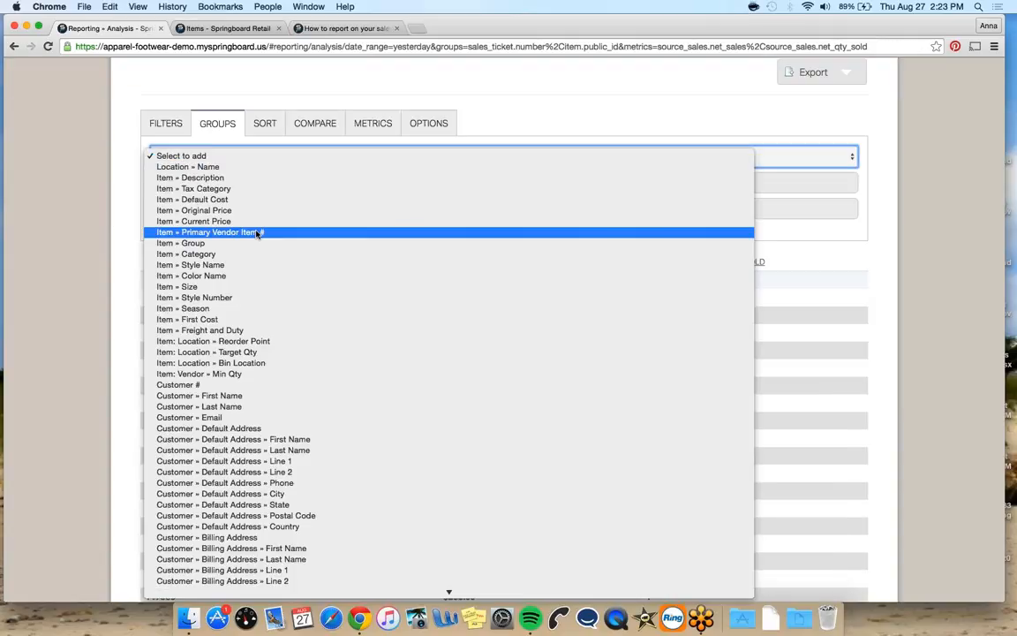
{"action": "scroll", "coordinate": [265, 265], "scroll_direction": "down", "scroll_amount": 3}
{"action": "left_click", "coordinate": [271, 265]}
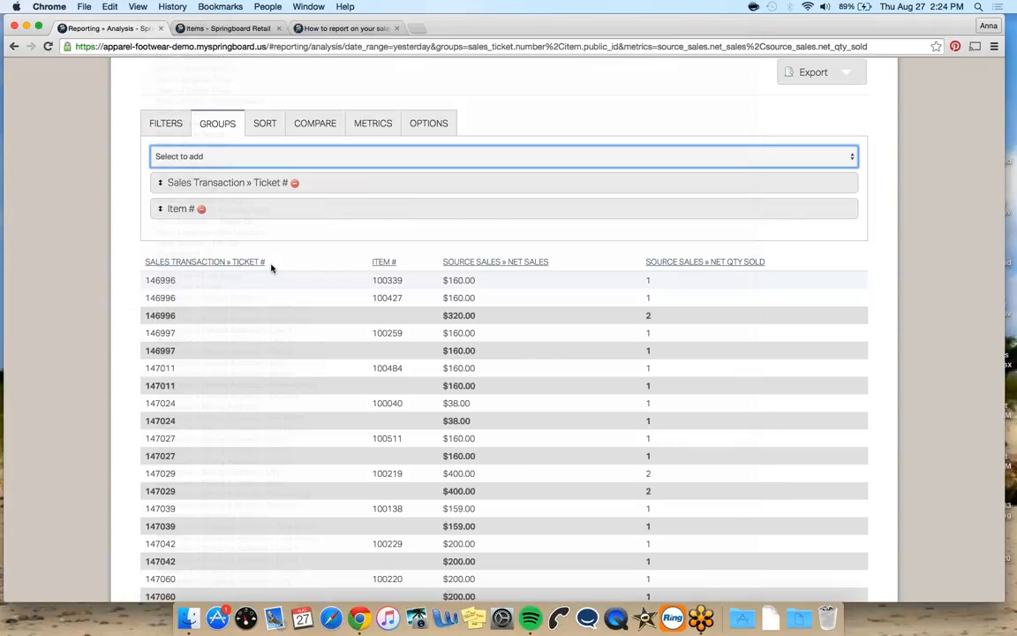
{"action": "left_click", "coordinate": [338, 268]}
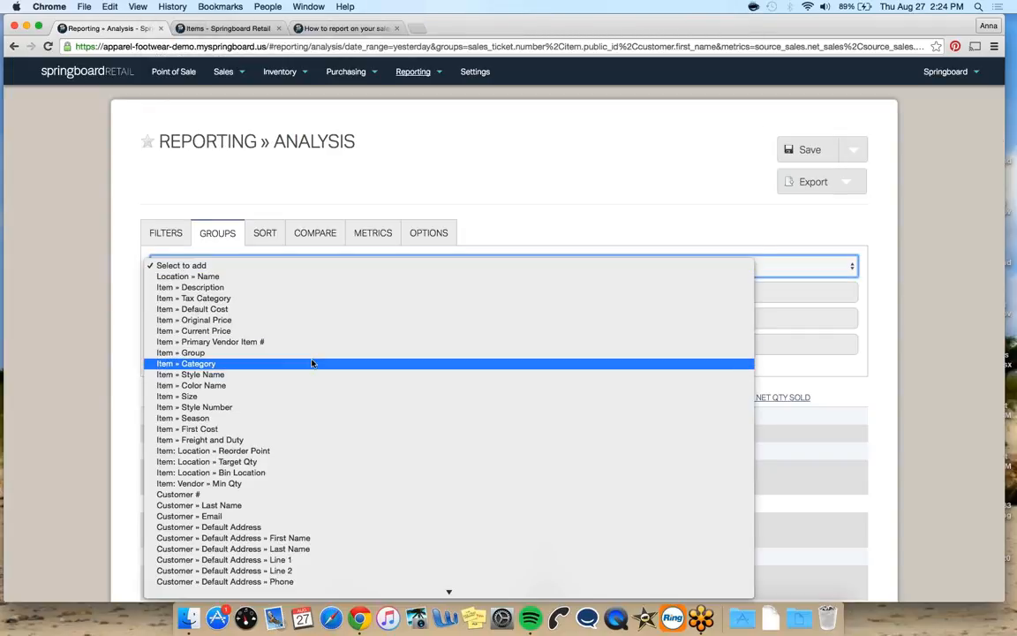
{"action": "scroll", "coordinate": [312, 362], "scroll_direction": "down", "scroll_amount": 2}
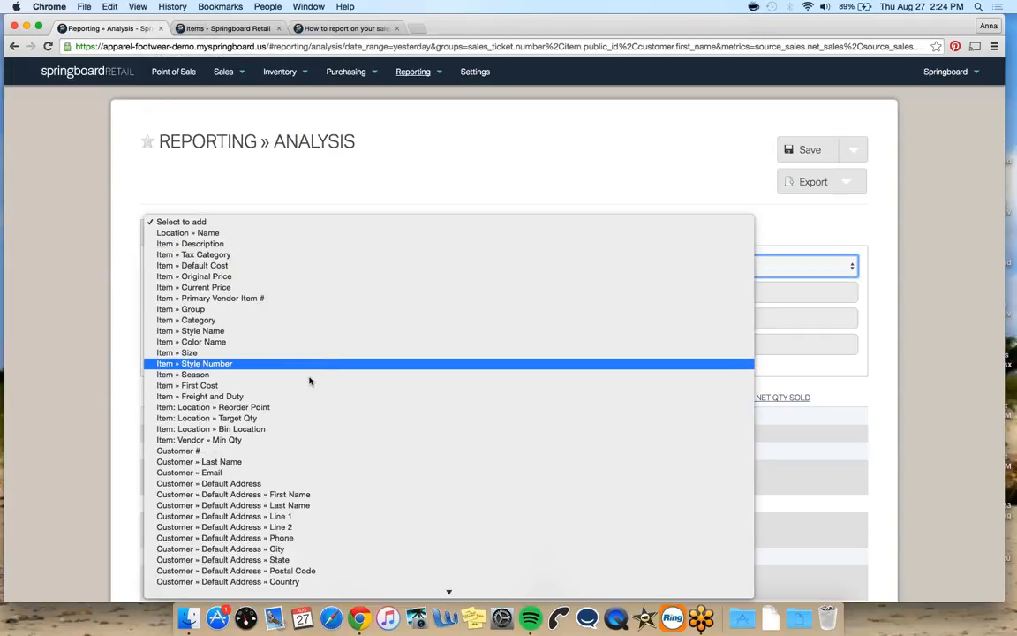
{"action": "left_click", "coordinate": [285, 461]}
Turn off subtotals in the report options
{"action": "scroll", "coordinate": [370, 456], "scroll_direction": "down", "scroll_amount": 5}
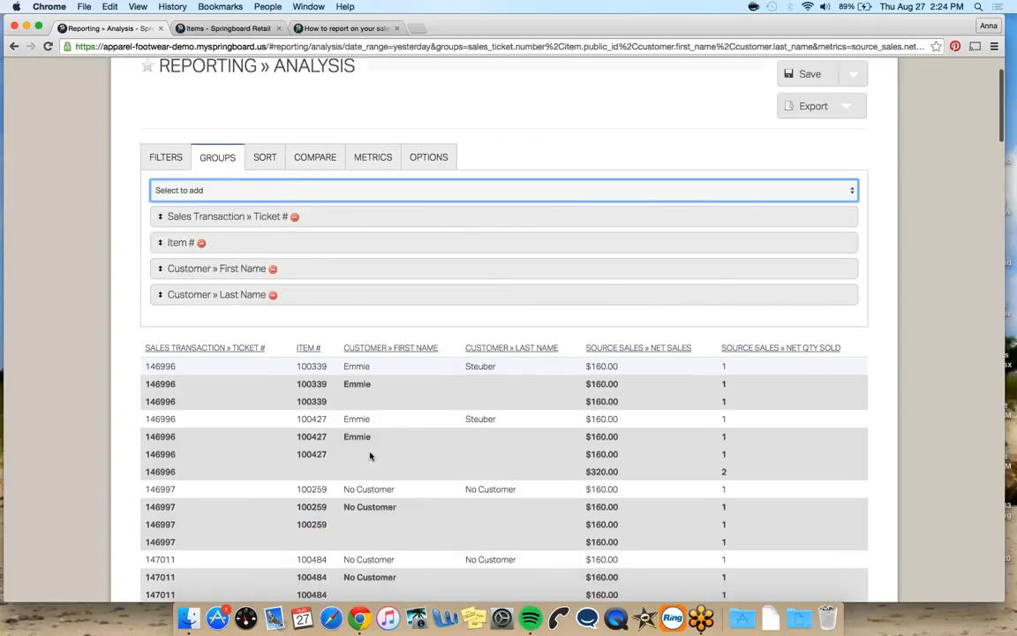
{"action": "scroll", "coordinate": [375, 465], "scroll_direction": "up", "scroll_amount": 2}
{"action": "left_click", "coordinate": [428, 102]}
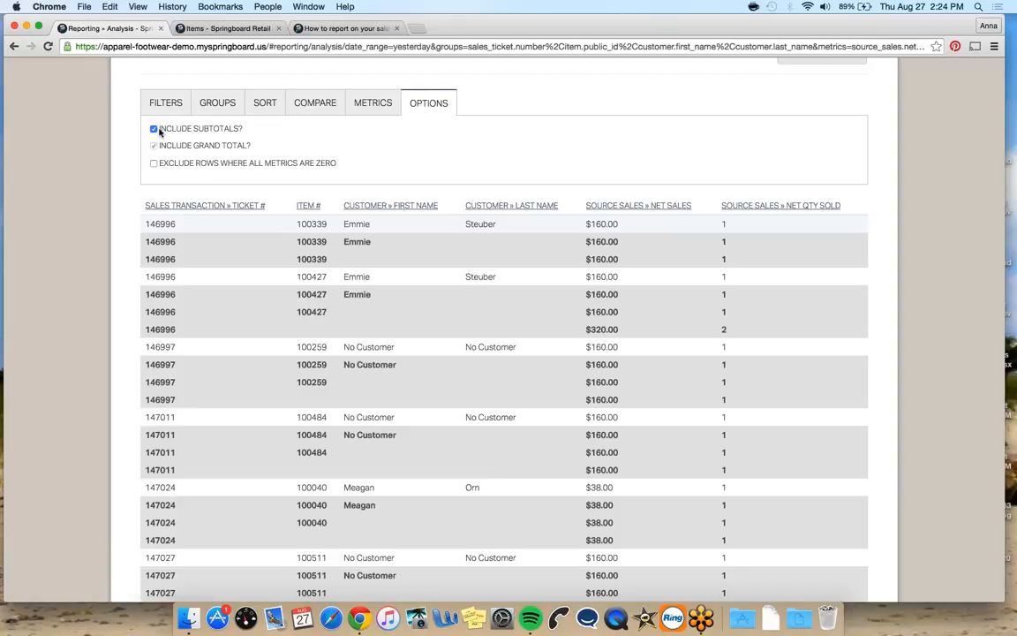
{"action": "left_click", "coordinate": [154, 129]}
Scroll through the report rows to review tickets, items and customer names
{"action": "scroll", "coordinate": [140, 185], "scroll_direction": "down", "scroll_amount": 4}
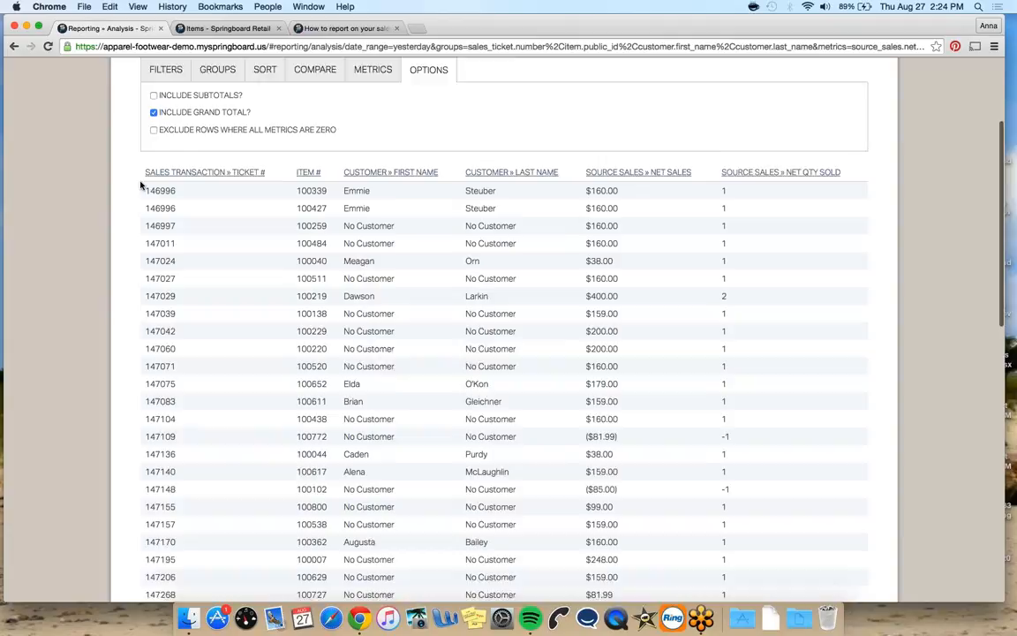
{"action": "scroll", "coordinate": [140, 185], "scroll_direction": "down", "scroll_amount": 2}
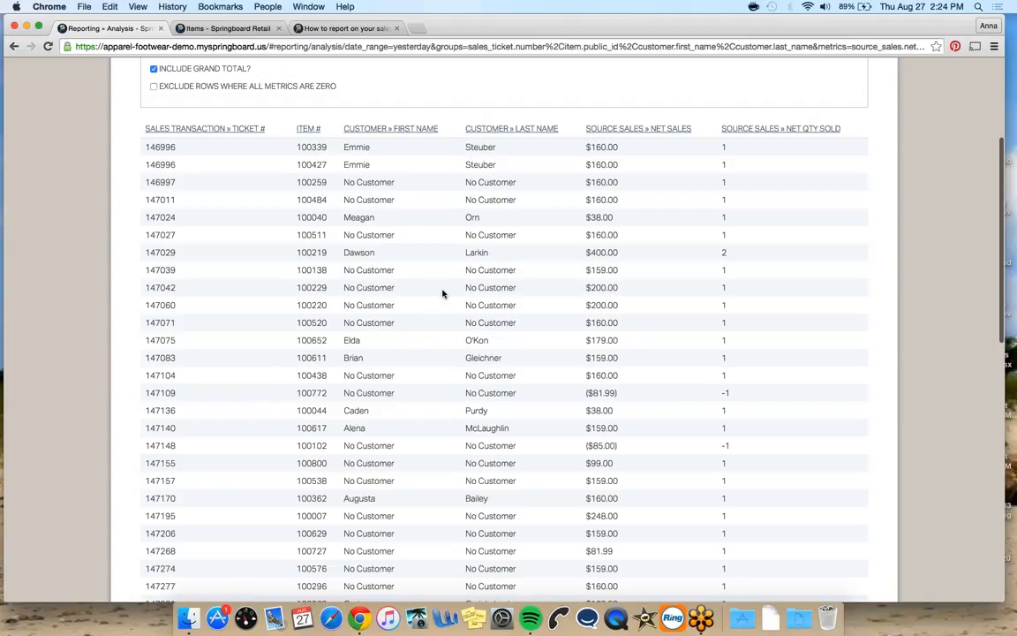
{"action": "scroll", "coordinate": [433, 281], "scroll_direction": "up", "scroll_amount": 5}
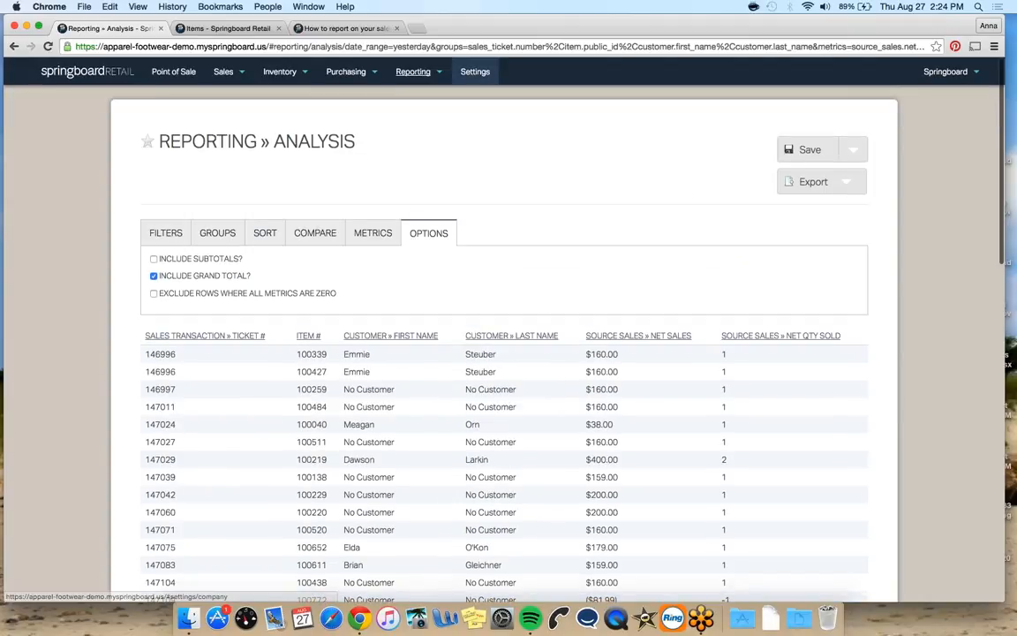
{"action": "scroll", "coordinate": [492, 219], "scroll_direction": "down", "scroll_amount": 2}
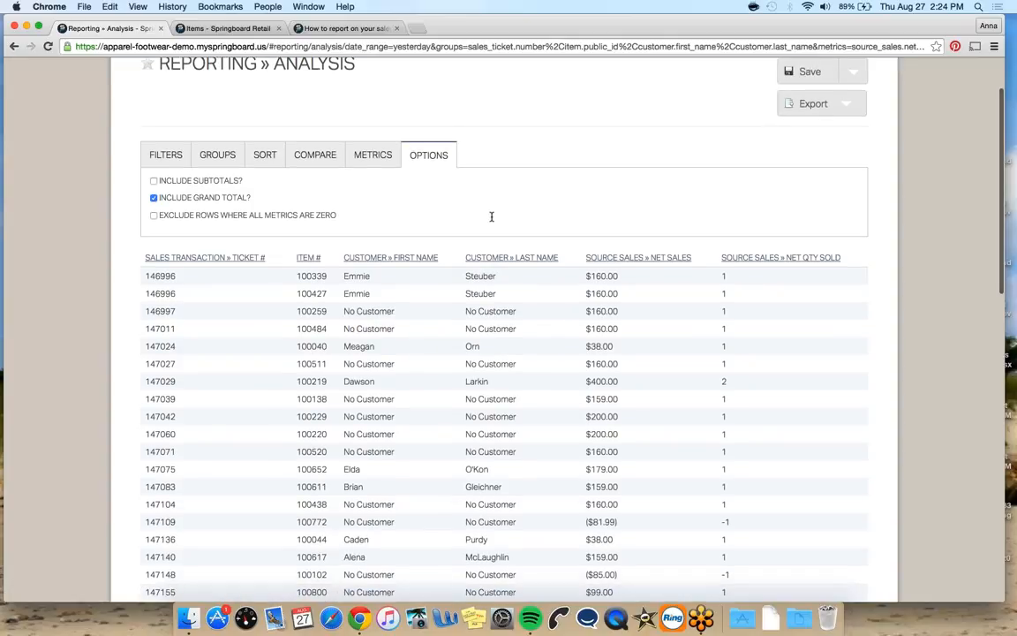
{"action": "scroll", "coordinate": [492, 217], "scroll_direction": "down", "scroll_amount": 1}
{"action": "scroll", "coordinate": [492, 217], "scroll_direction": "up", "scroll_amount": 1}
{"action": "scroll", "coordinate": [491, 217], "scroll_direction": "up", "scroll_amount": 2}
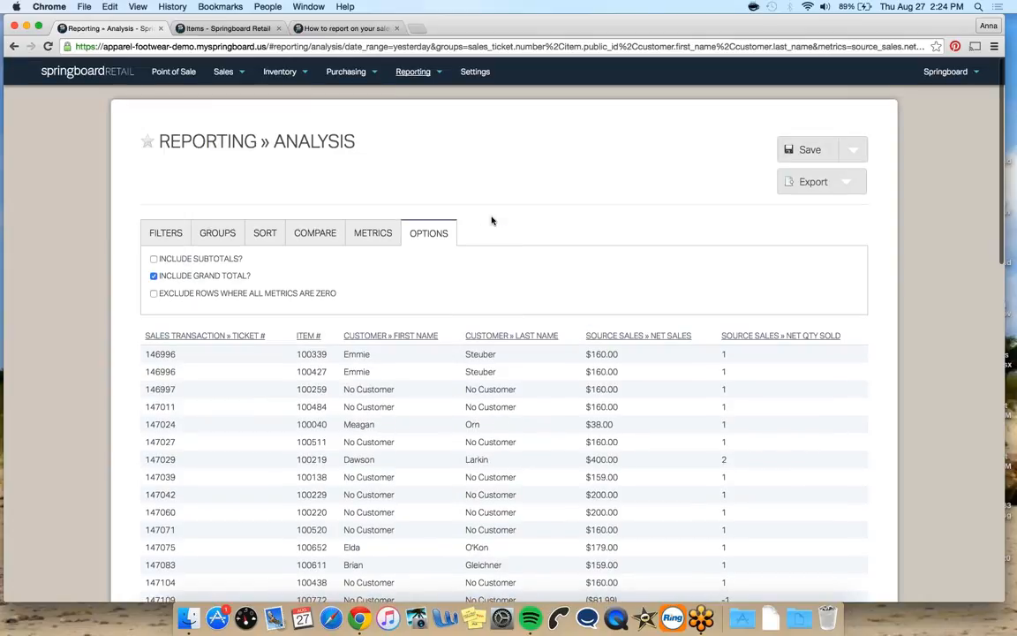
Open the list of saved reports
{"action": "left_click", "coordinate": [1001, 49]}
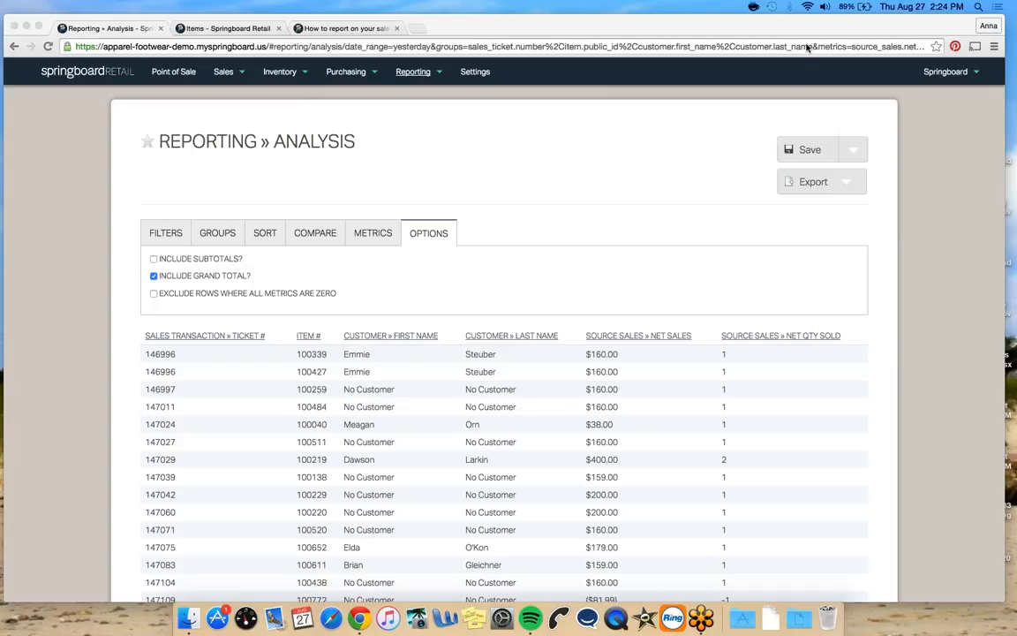
{"action": "left_click", "coordinate": [414, 72]}
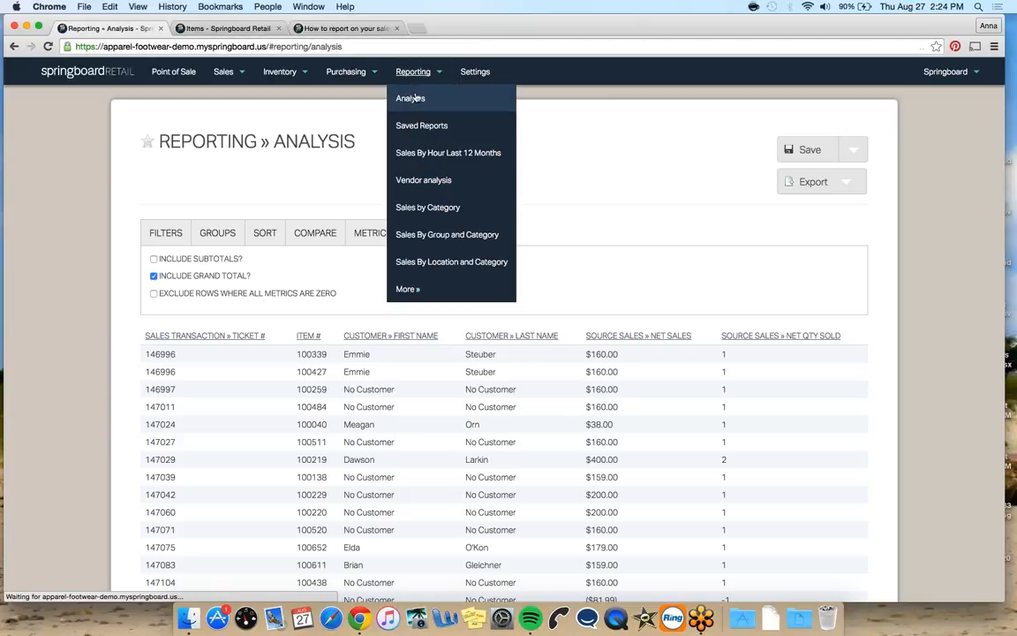
{"action": "left_click", "coordinate": [416, 98]}
{"action": "left_click", "coordinate": [414, 72]}
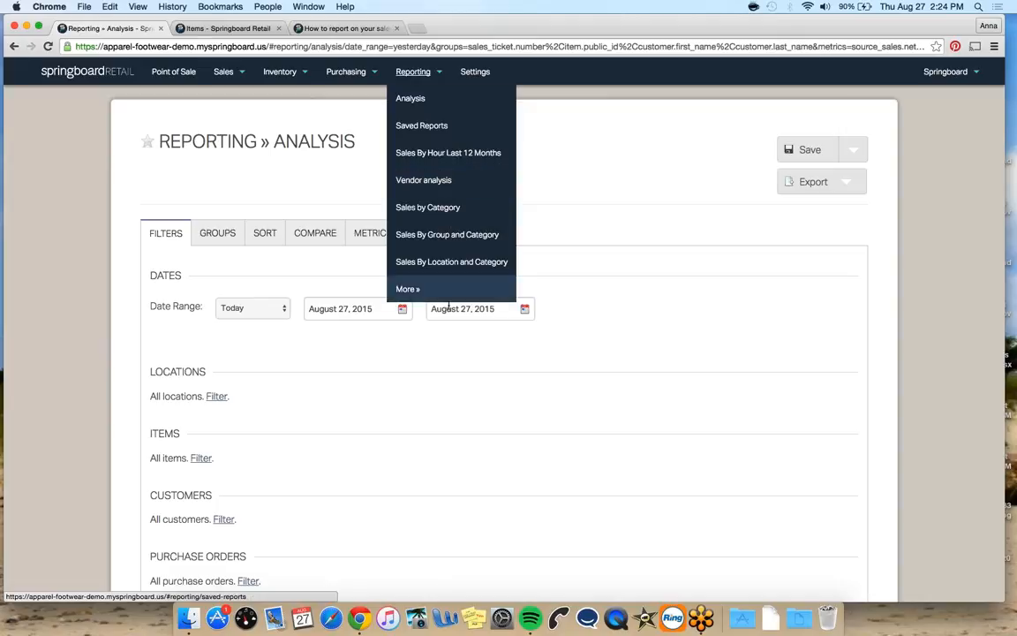
{"action": "left_click", "coordinate": [414, 72]}
{"action": "left_click", "coordinate": [417, 125]}
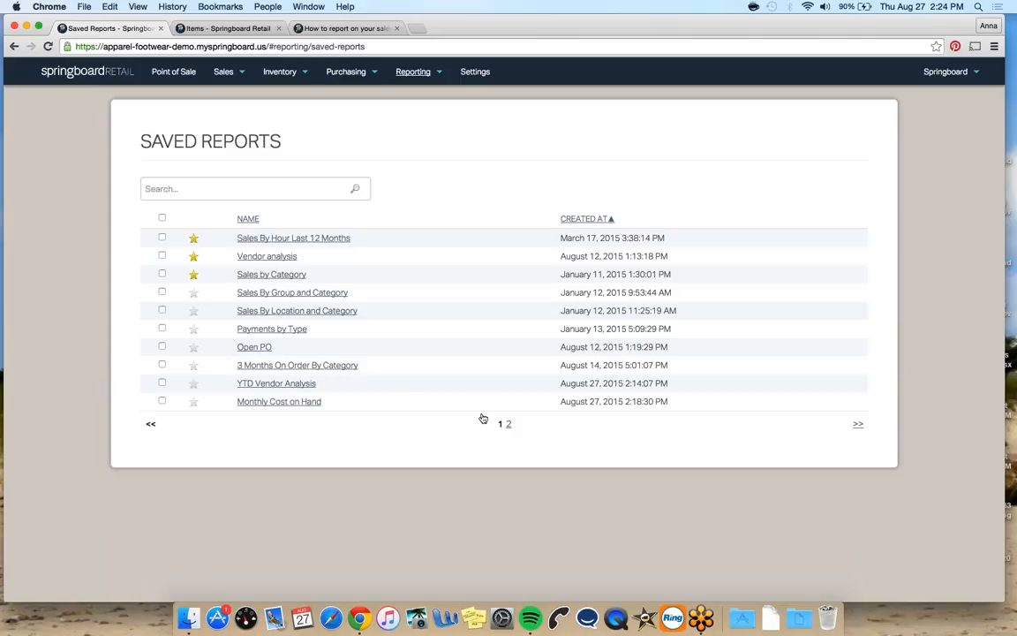
Open the Open PO saved report and scroll through its purchase order results
{"action": "left_click", "coordinate": [509, 424]}
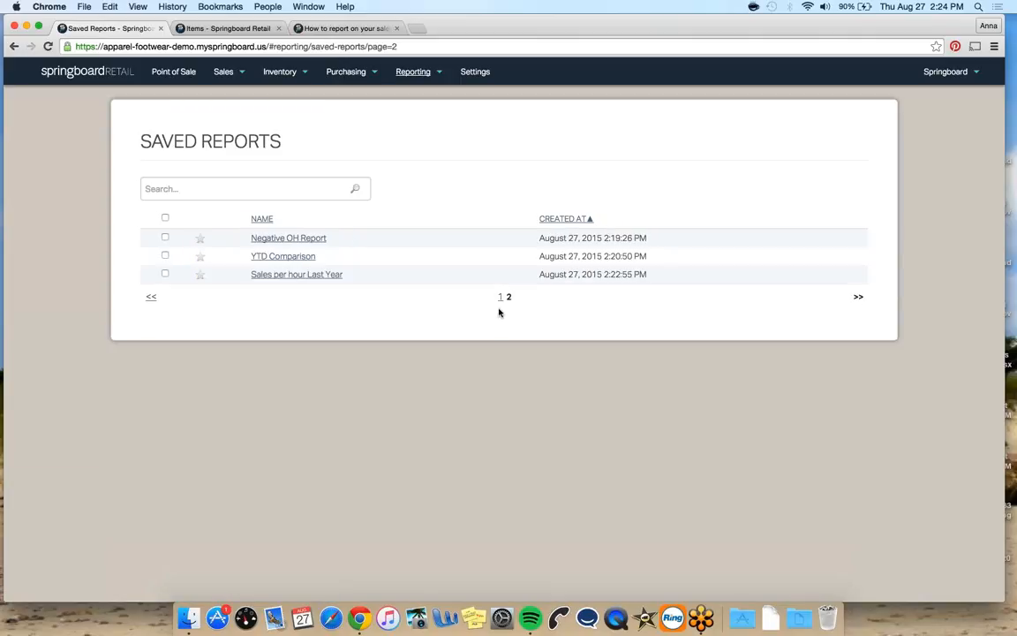
{"action": "left_click", "coordinate": [499, 301]}
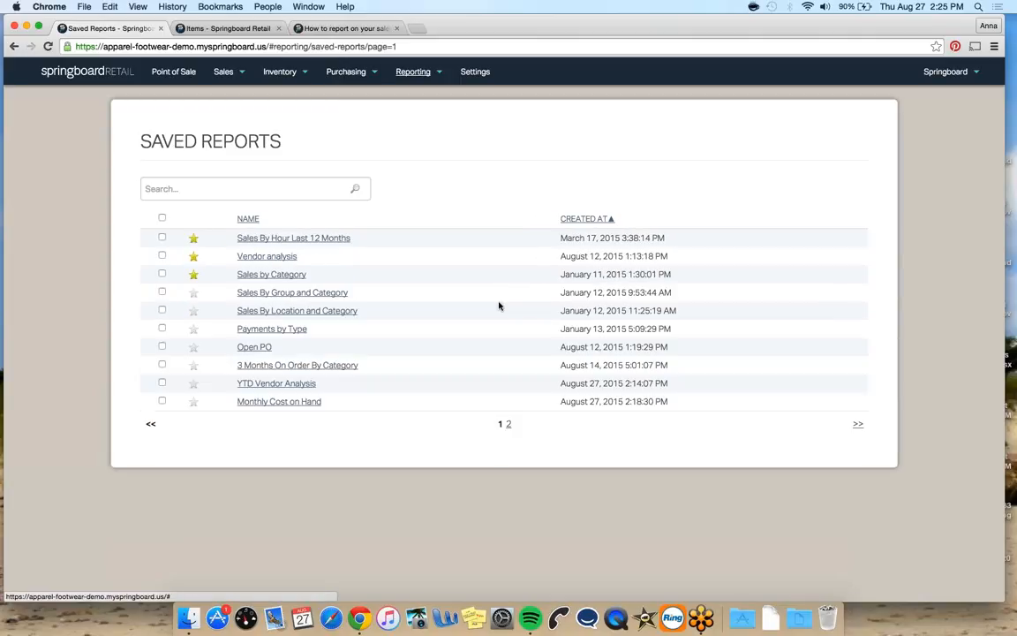
{"action": "left_click", "coordinate": [264, 346]}
{"action": "scroll", "coordinate": [472, 393], "scroll_direction": "down", "scroll_amount": 5}
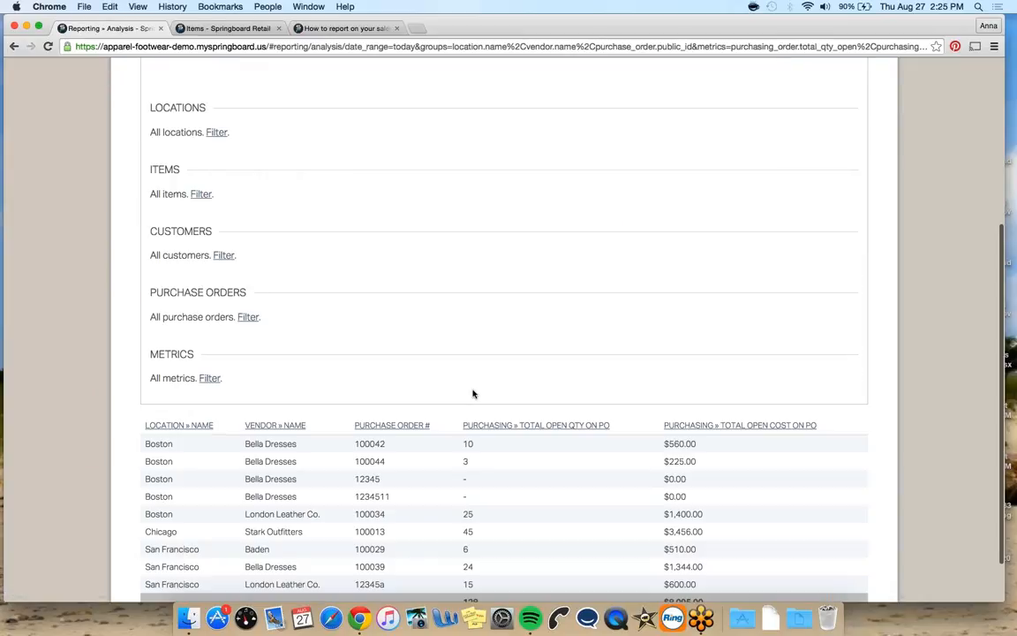
{"action": "scroll", "coordinate": [247, 352], "scroll_direction": "down", "scroll_amount": 2}
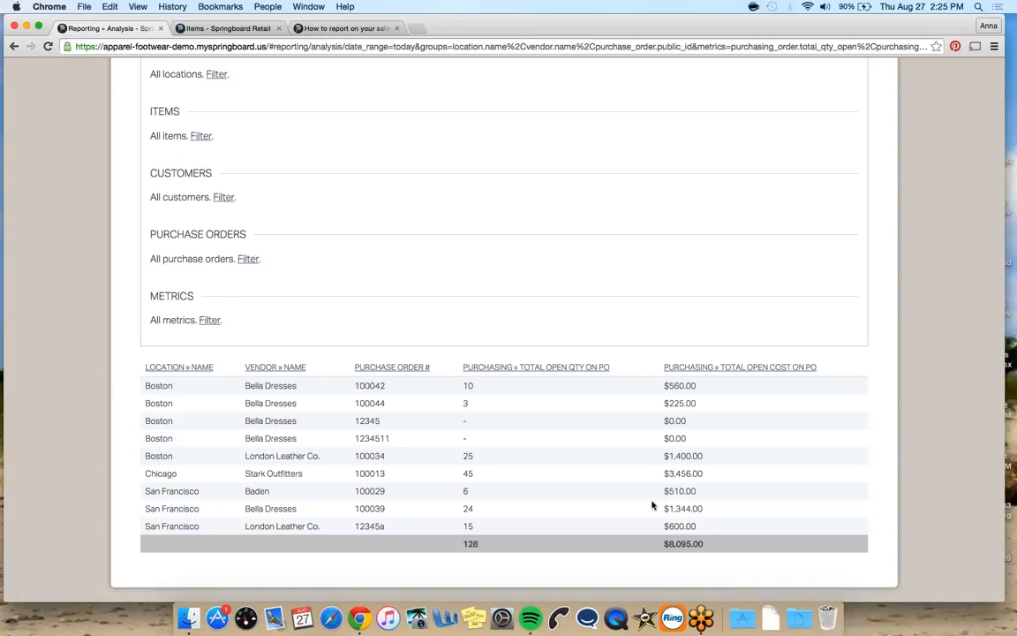
{"action": "scroll", "coordinate": [653, 505], "scroll_direction": "up", "scroll_amount": 3}
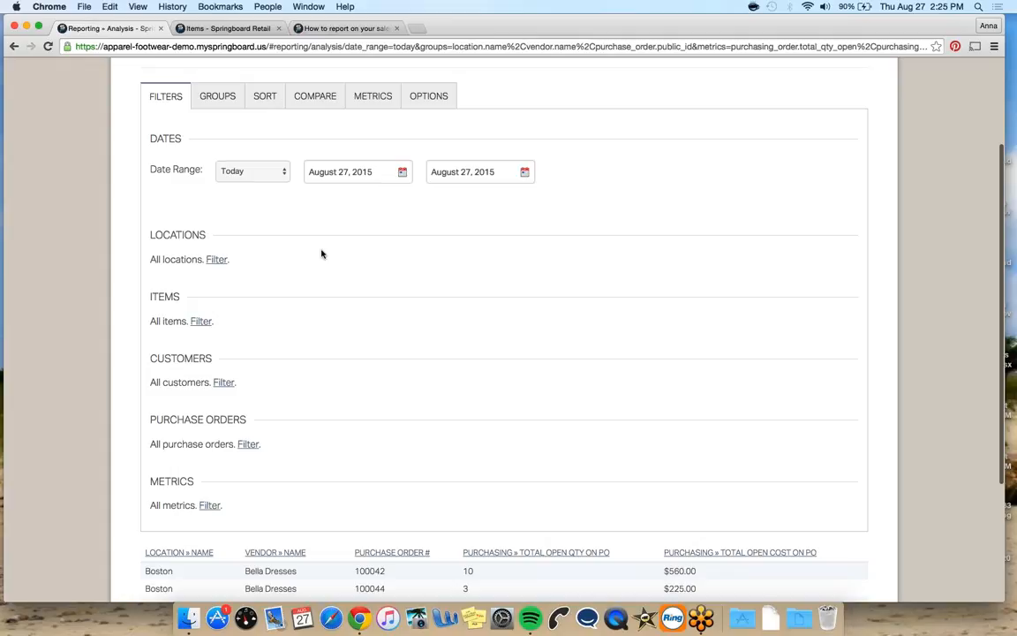
Browse the available grouping fields for the Open PO report without adding one
{"action": "left_click", "coordinate": [218, 99]}
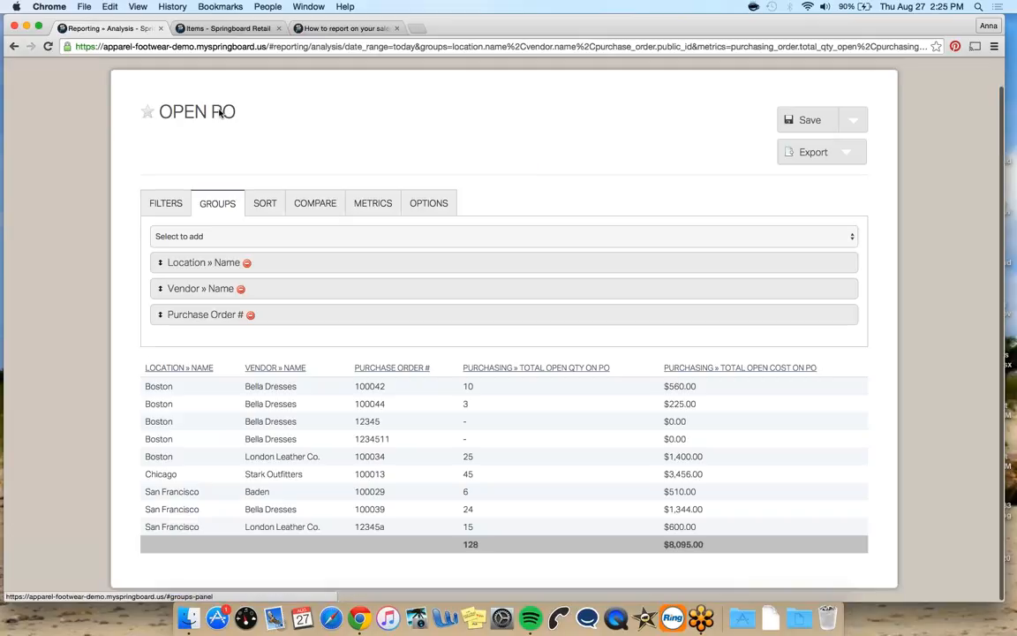
{"action": "left_click", "coordinate": [305, 236]}
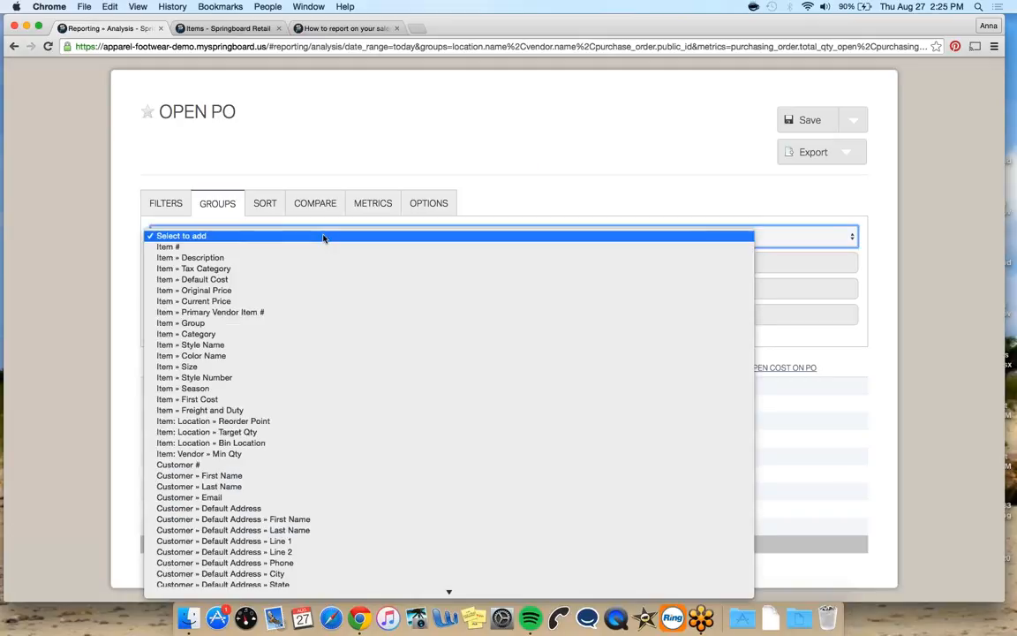
{"action": "scroll", "coordinate": [291, 385], "scroll_direction": "down", "scroll_amount": 10}
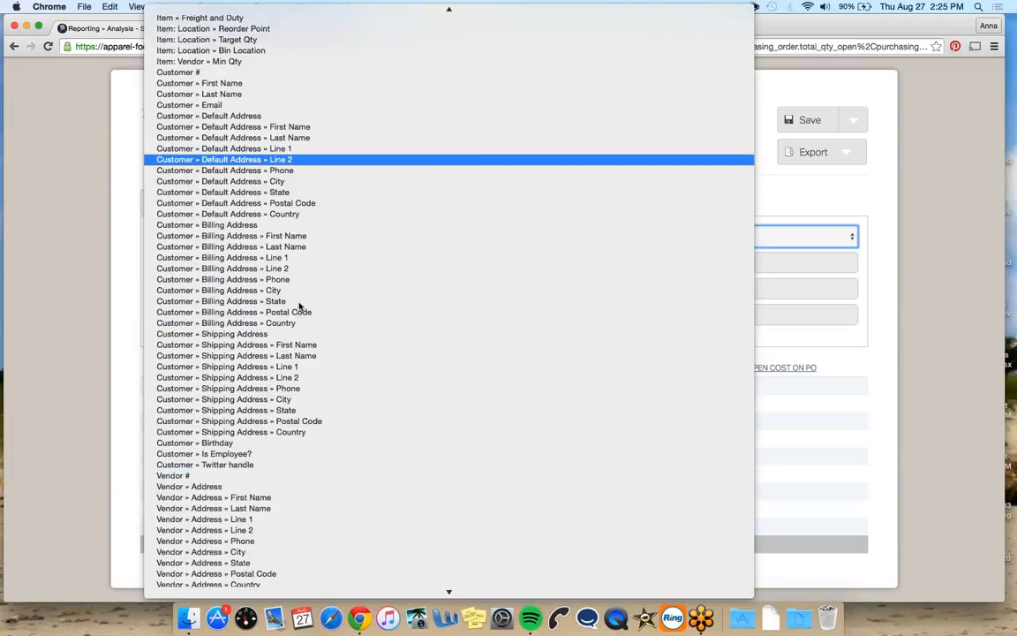
{"action": "left_click", "coordinate": [60, 371]}
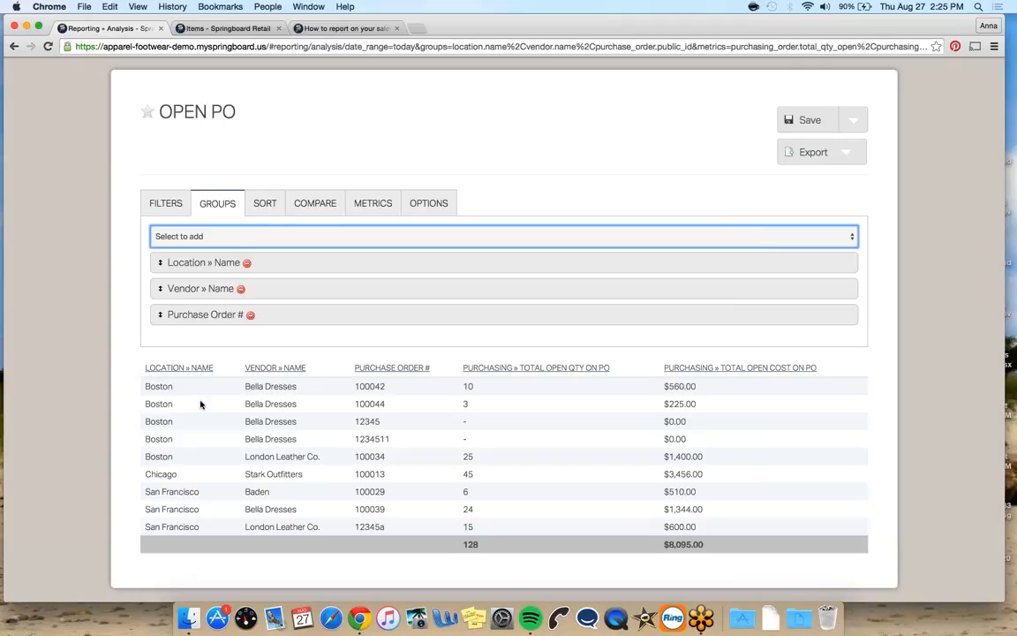
{"action": "scroll", "coordinate": [618, 265], "scroll_direction": "up", "scroll_amount": 1}
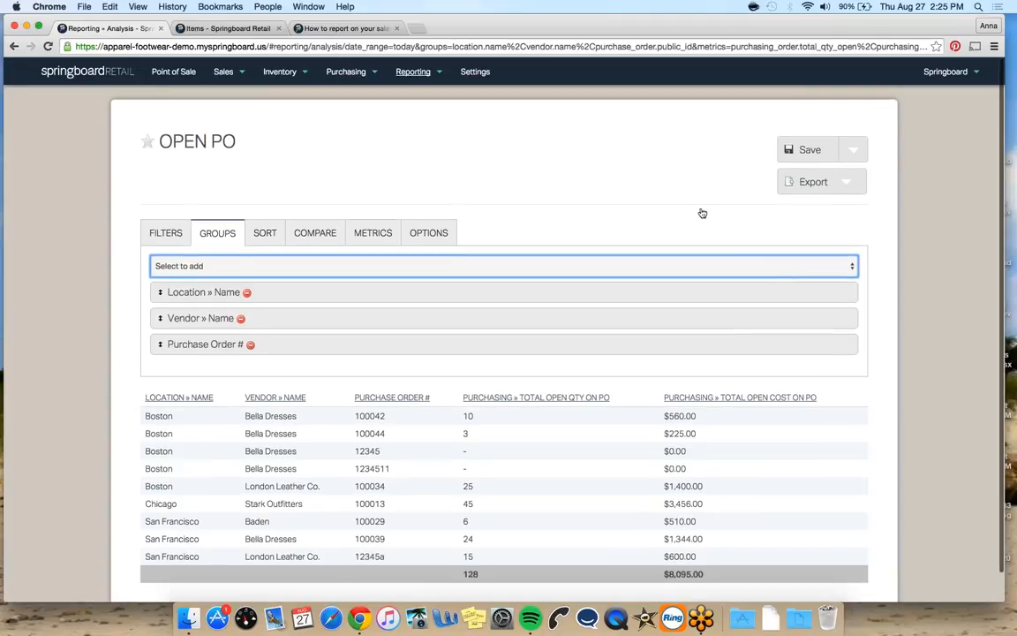
Mark the Open PO report as a favorite
{"action": "left_click", "coordinate": [853, 149]}
{"action": "left_click", "coordinate": [689, 152]}
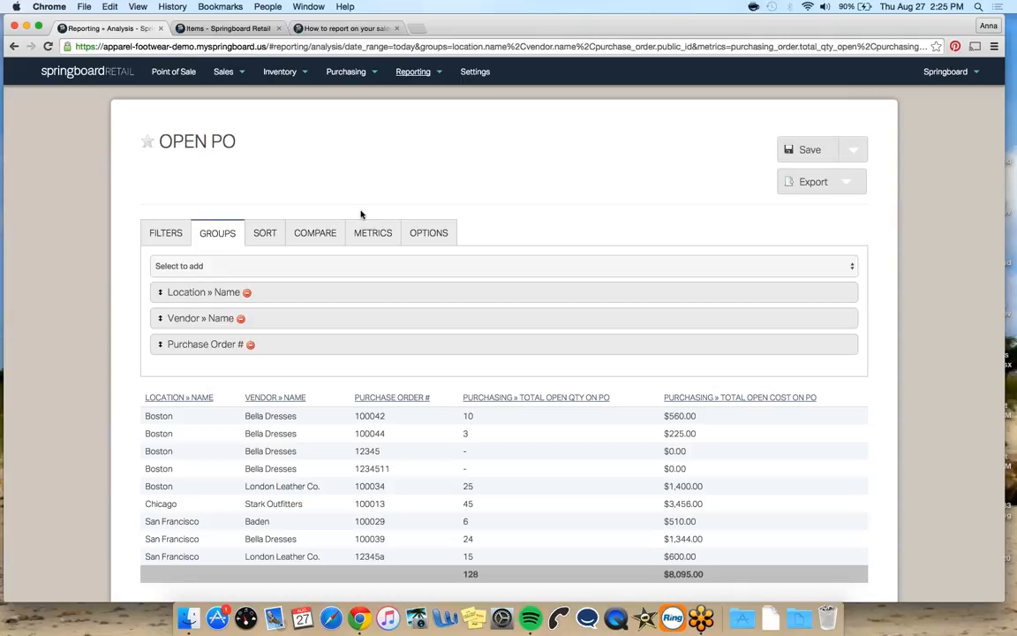
{"action": "mouse_move", "coordinate": [413, 72]}
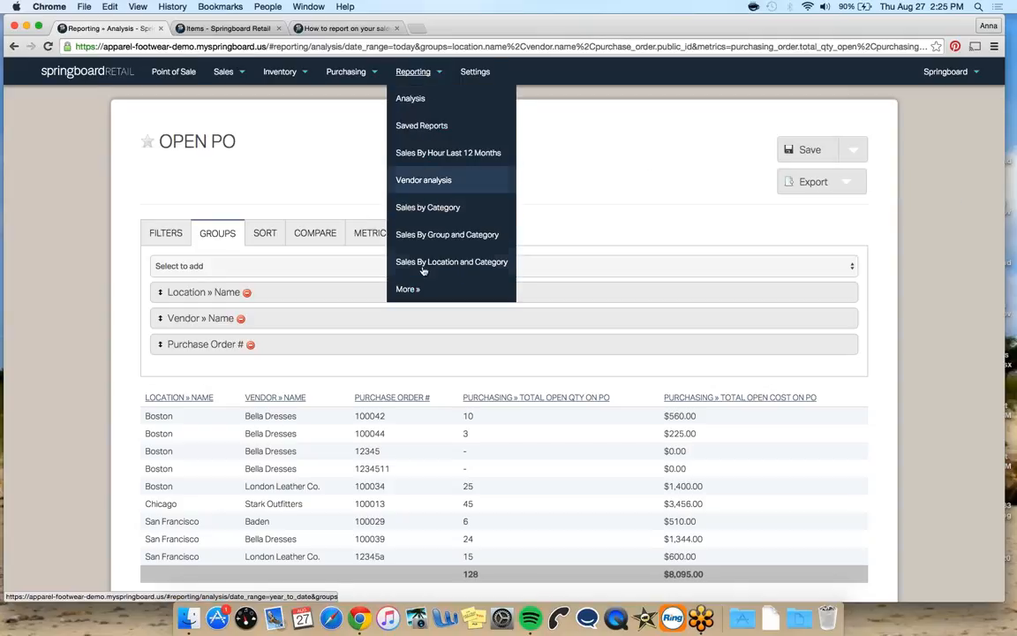
{"action": "left_click", "coordinate": [150, 140]}
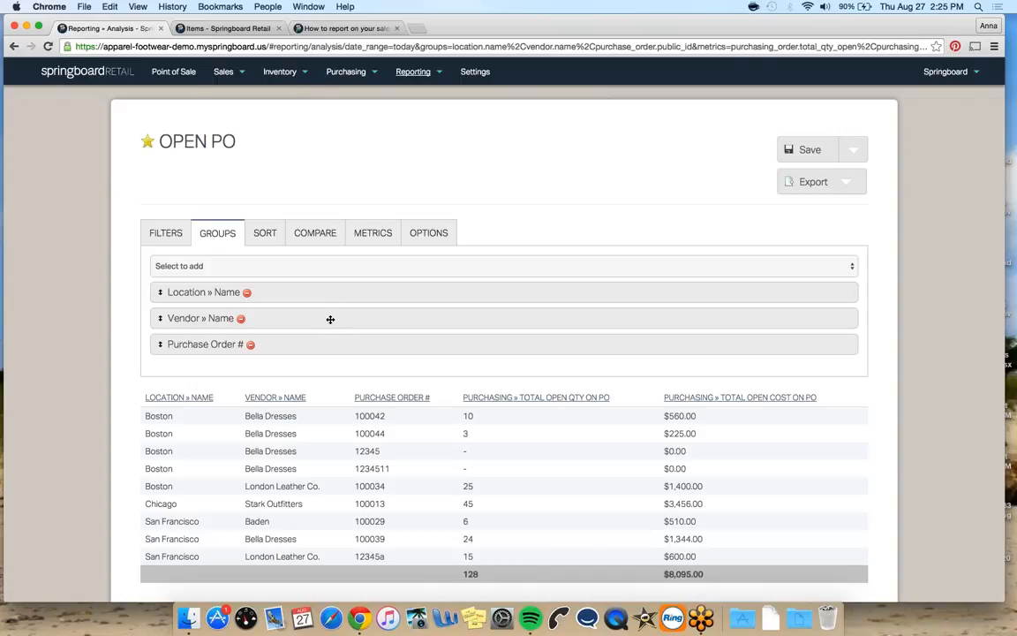
Move the Vendor » Name grouping above Location » Name and remove the Location » Name grouping
{"action": "left_click_drag", "start_coordinate": [289, 316], "coordinate": [287, 291]}
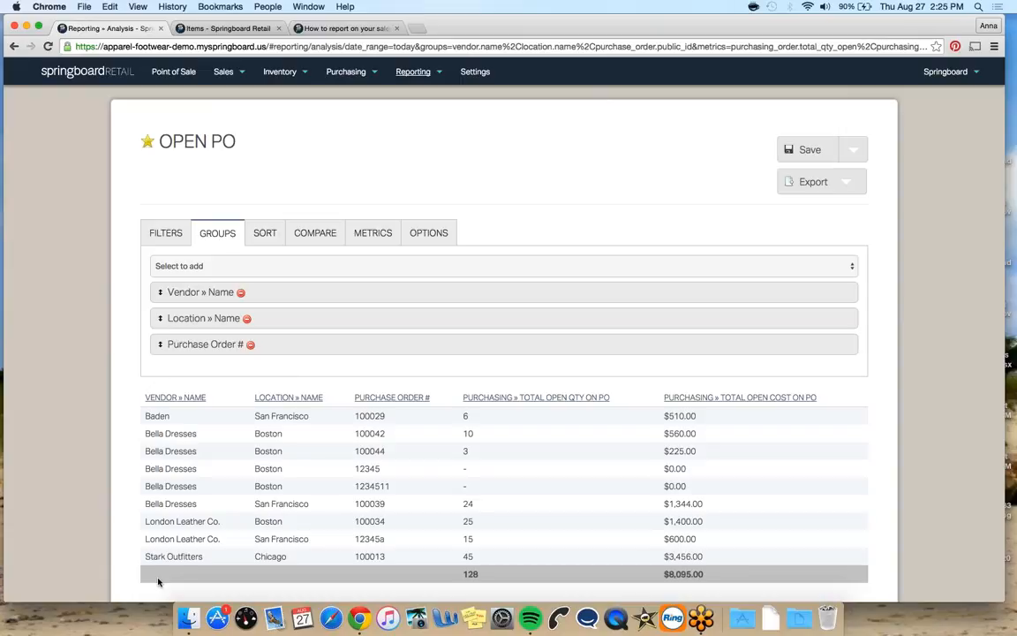
{"action": "left_click", "coordinate": [247, 318]}
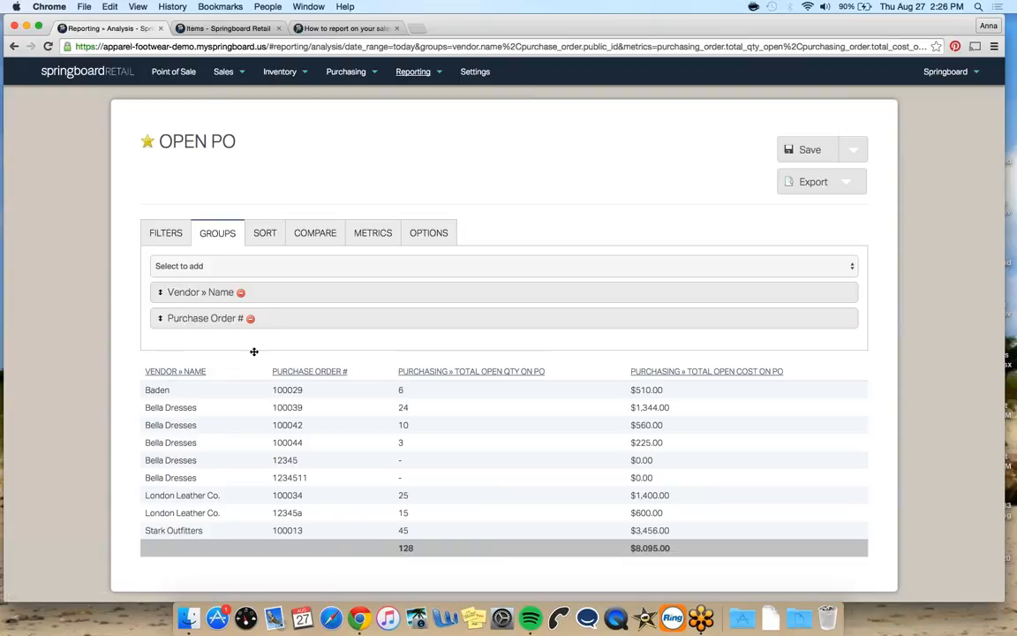
Add the Purchasing » Gross Received Qty metric and move it to the first metric position
{"action": "left_click", "coordinate": [371, 232]}
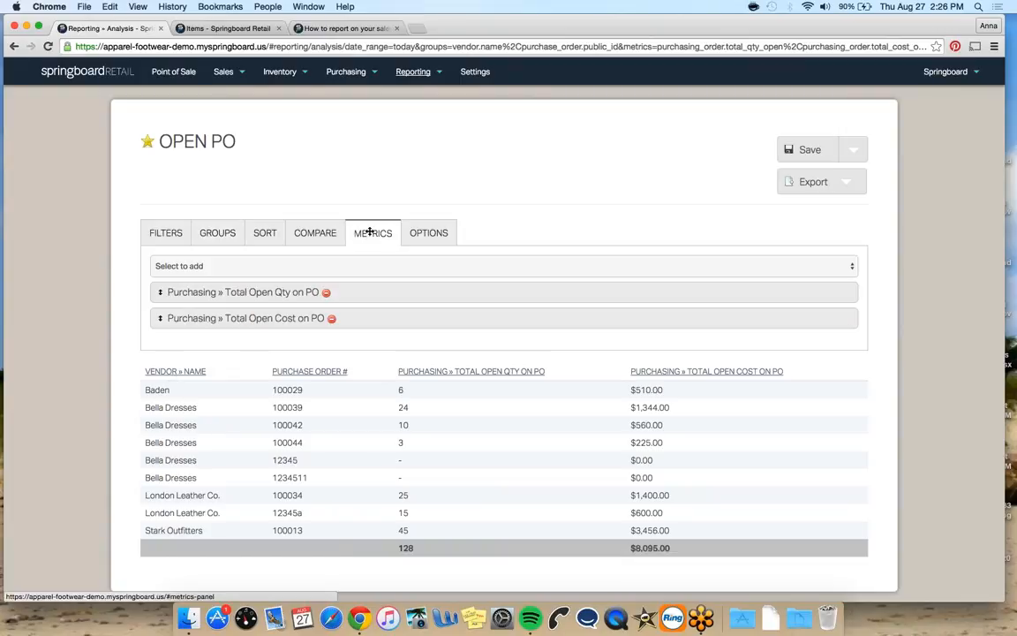
{"action": "left_click", "coordinate": [334, 266]}
{"action": "scroll", "coordinate": [363, 341], "scroll_direction": "down", "scroll_amount": 10}
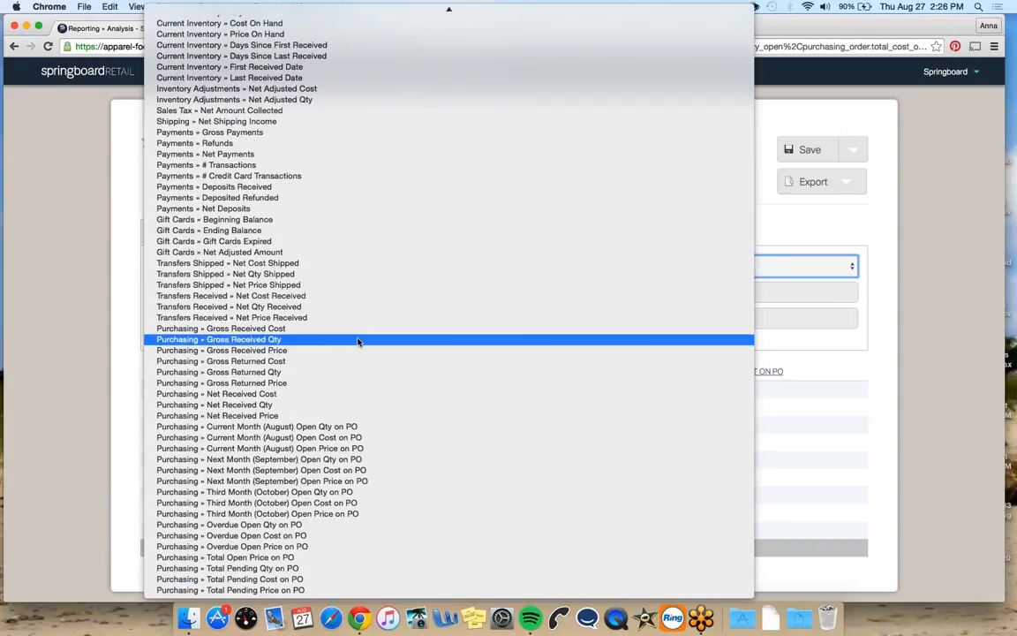
{"action": "left_click", "coordinate": [357, 340]}
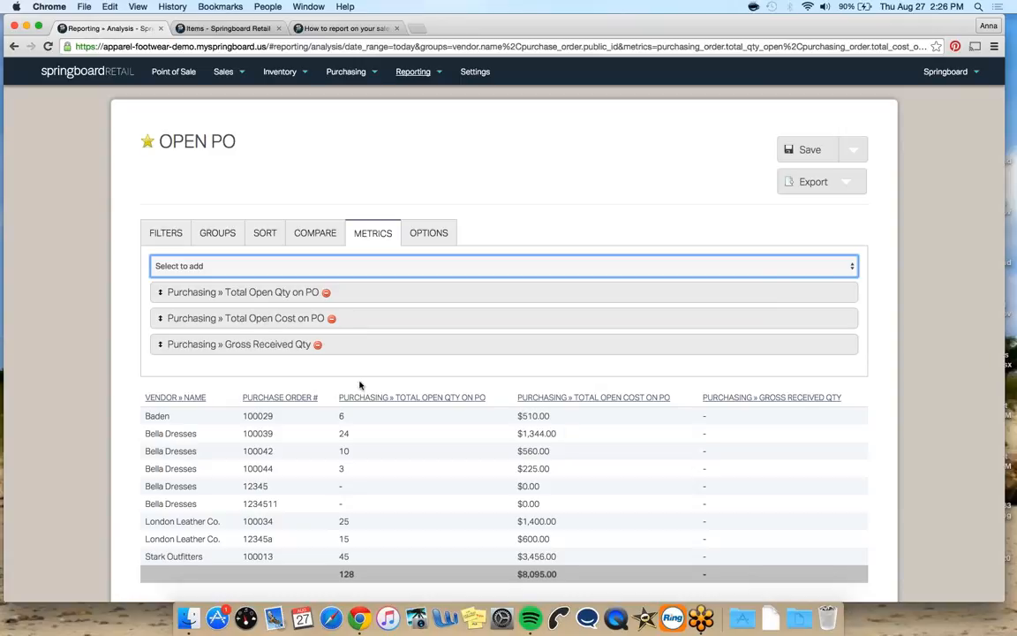
{"action": "left_click_drag", "start_coordinate": [474, 343], "coordinate": [442, 296]}
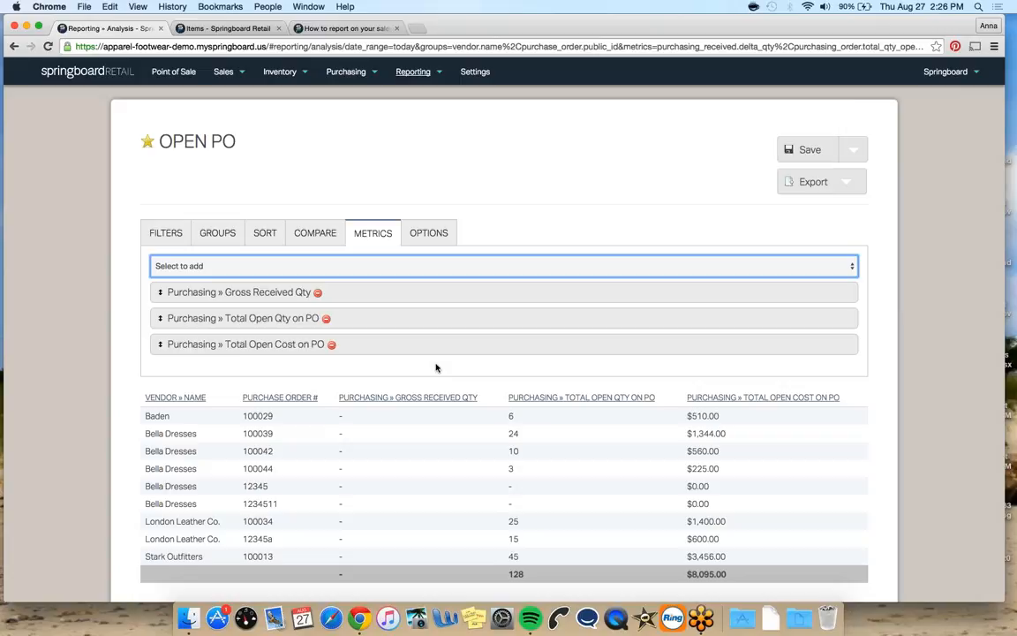
Turn on subtotals and exclude rows where all metrics are zero in the report options
{"action": "left_click", "coordinate": [427, 237]}
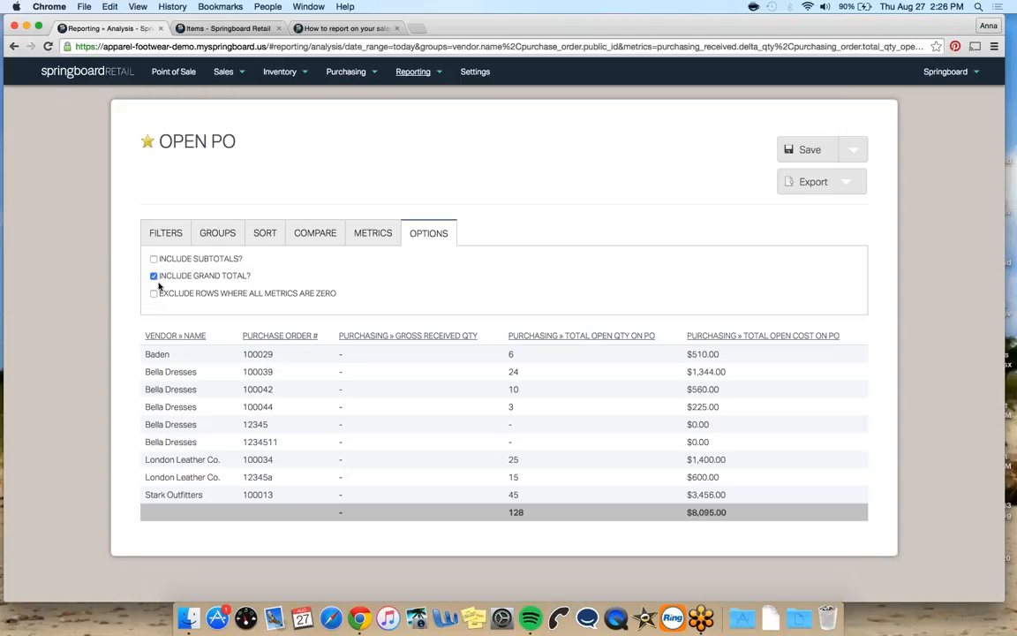
{"action": "left_click", "coordinate": [156, 258]}
{"action": "scroll", "coordinate": [100, 325], "scroll_direction": "down", "scroll_amount": 2}
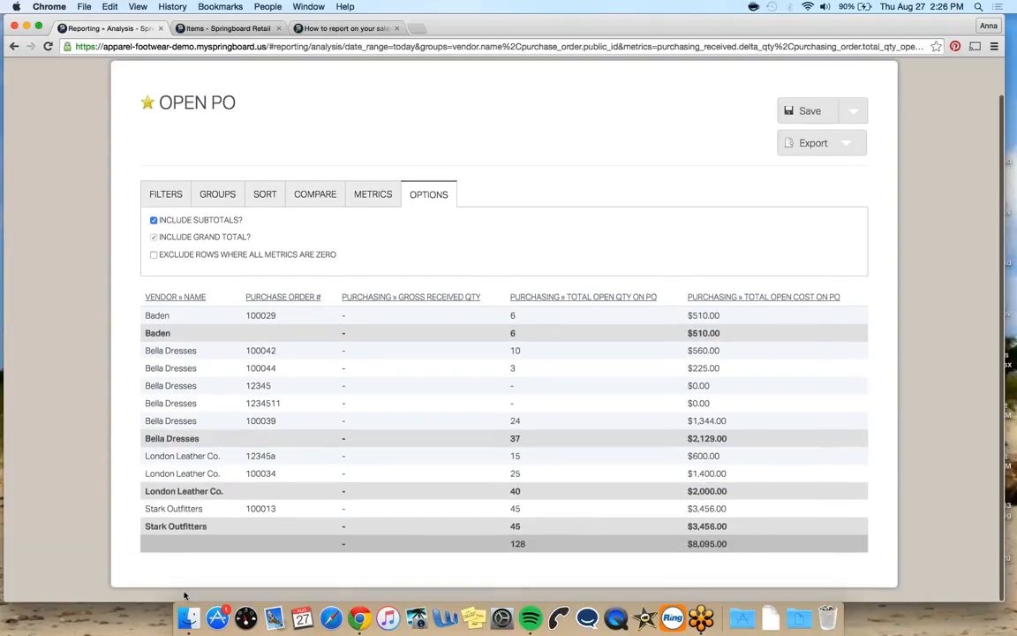
{"action": "left_click", "coordinate": [152, 254]}
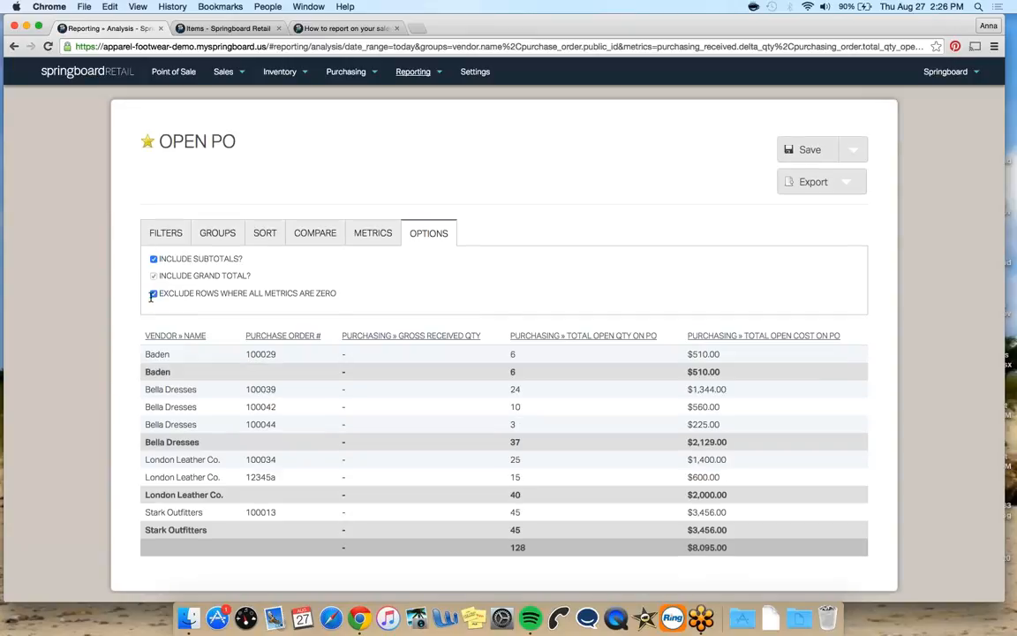
Select the report's full URL in the address bar
{"action": "mouse_move", "coordinate": [450, 70]}
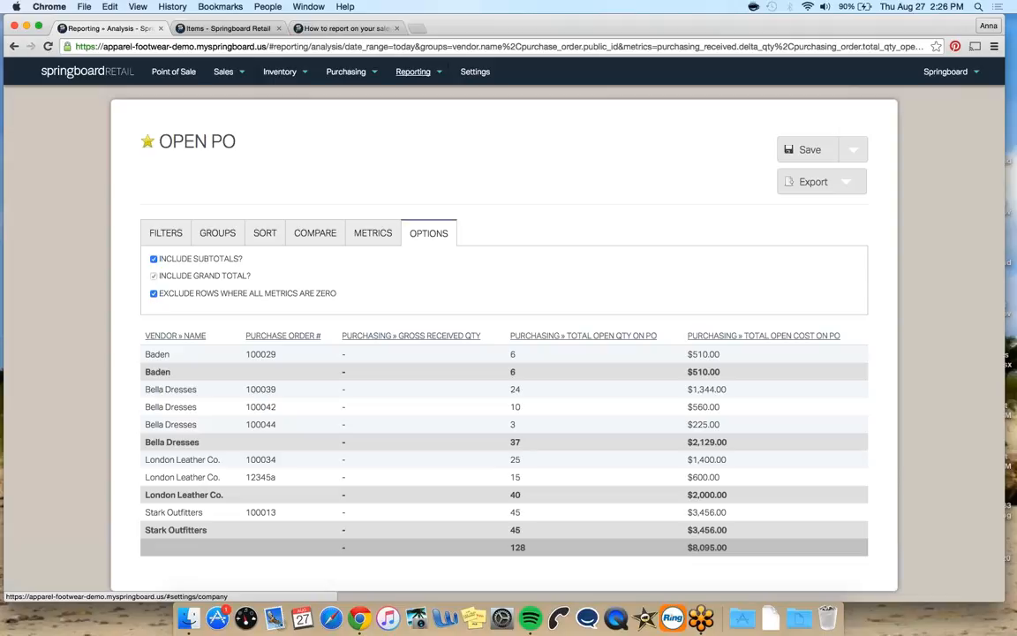
{"action": "left_click", "coordinate": [500, 47]}
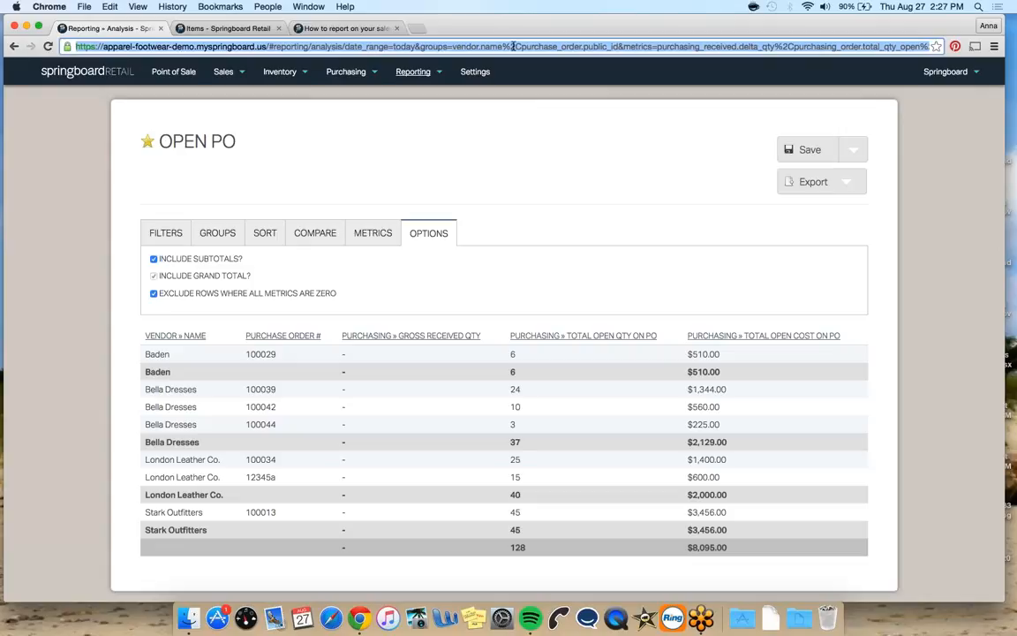
{"action": "left_click", "coordinate": [513, 46]}
{"action": "triple_click", "coordinate": [513, 46]}
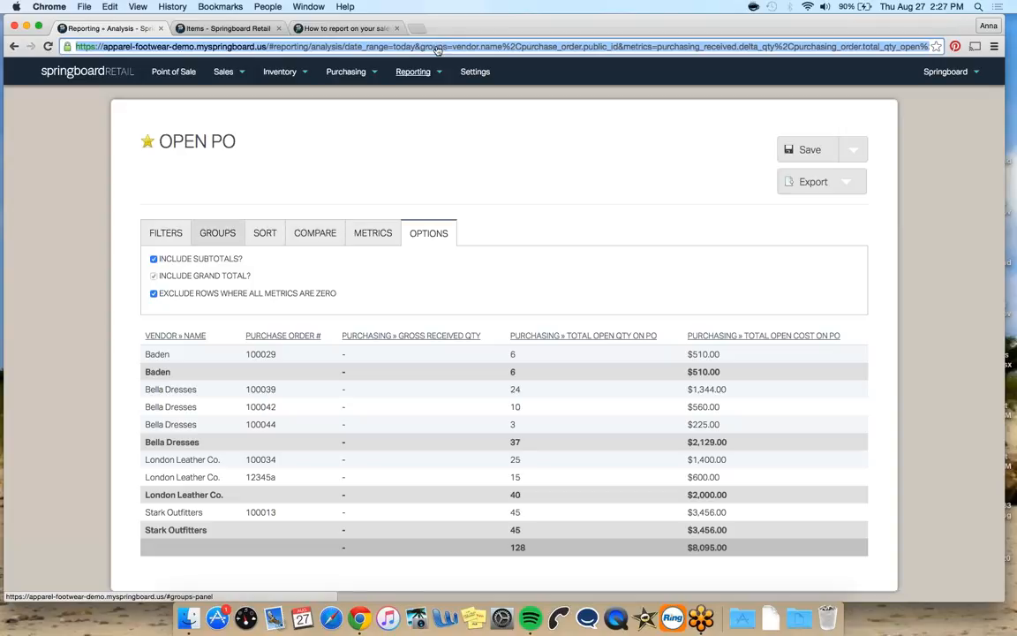
Set the report's start date filter to January 01, 2015
{"action": "left_click", "coordinate": [175, 232]}
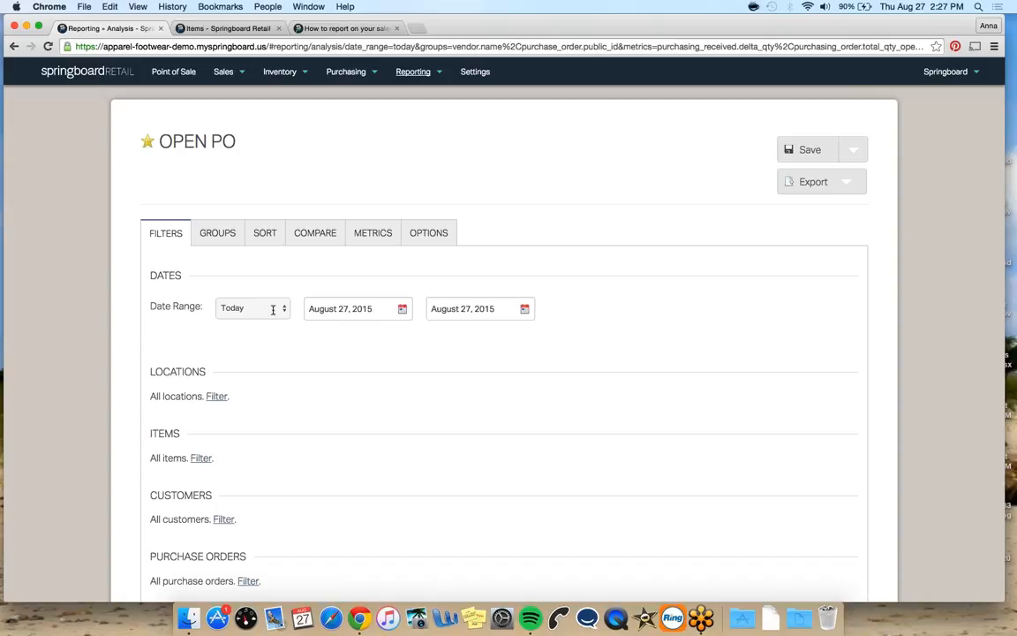
{"action": "left_click", "coordinate": [401, 308]}
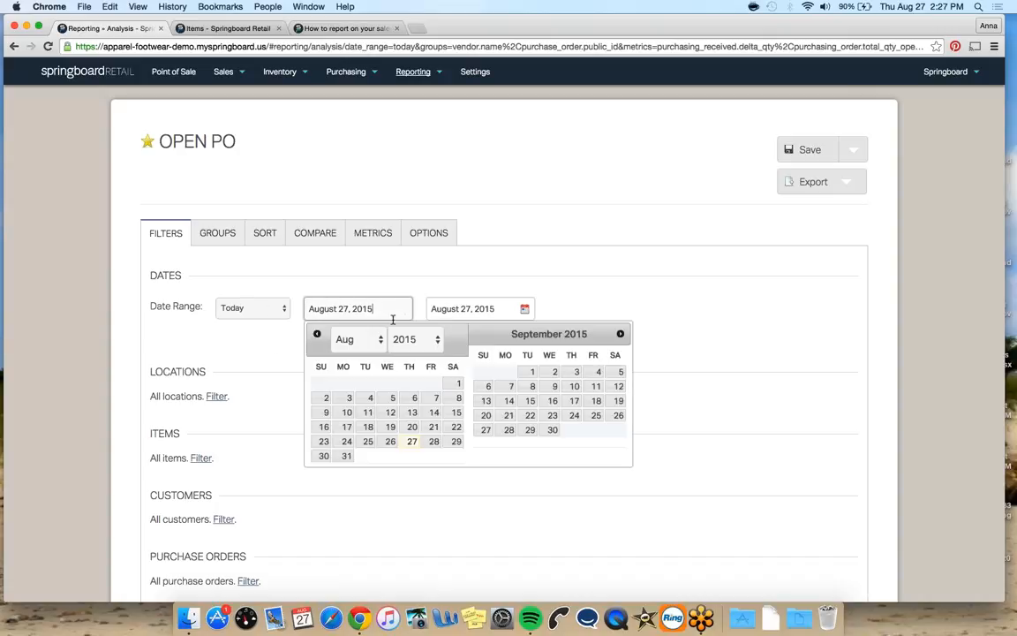
{"action": "left_click", "coordinate": [357, 342]}
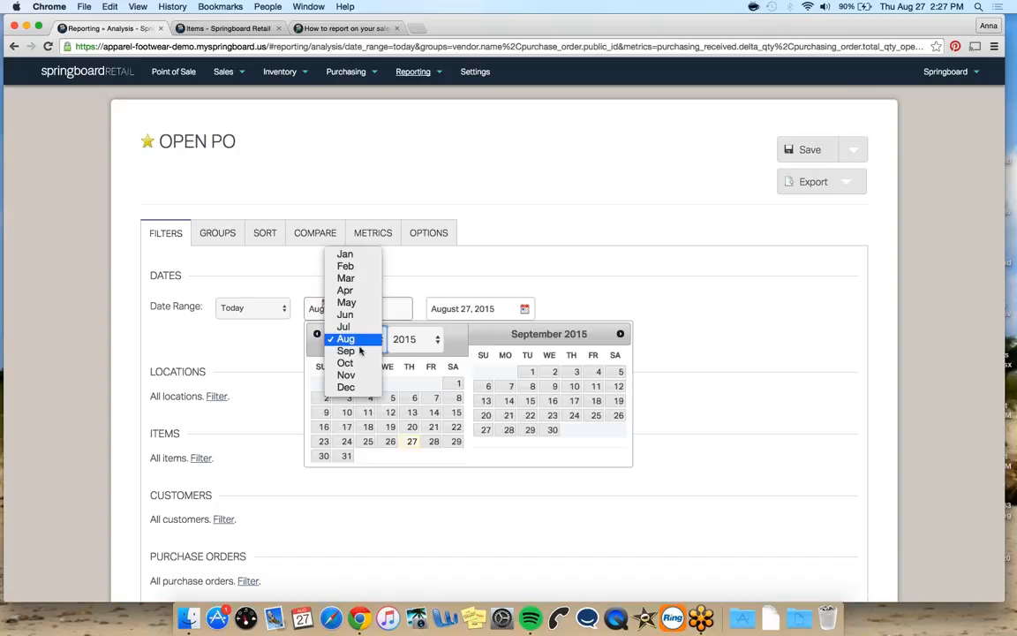
{"action": "left_click", "coordinate": [366, 261]}
{"action": "left_click", "coordinate": [404, 385]}
{"action": "left_click", "coordinate": [599, 264]}
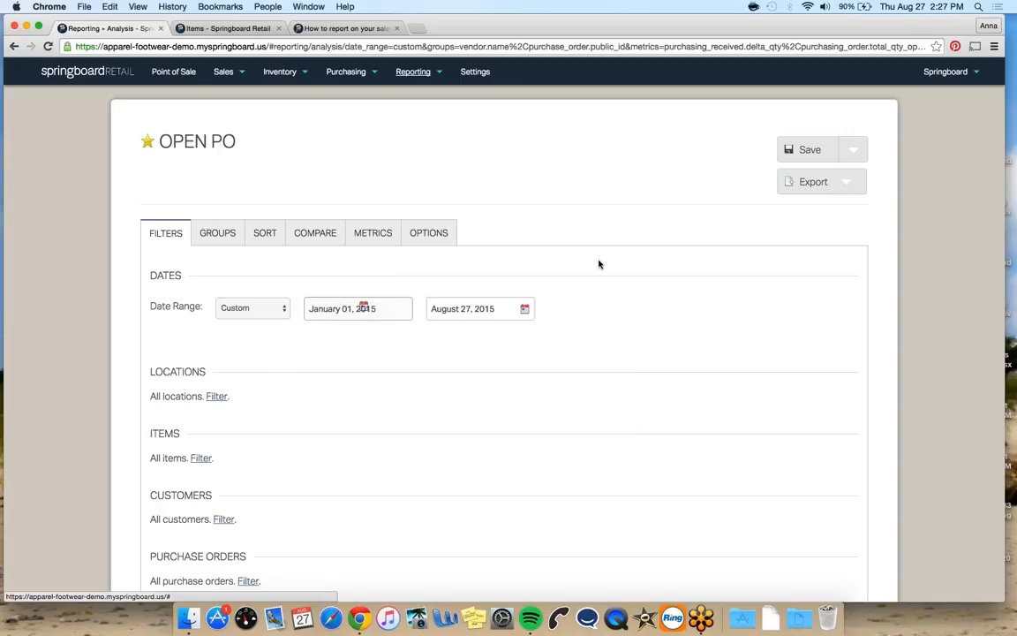
Set the report's date range to Year to Date
{"action": "left_click", "coordinate": [277, 311]}
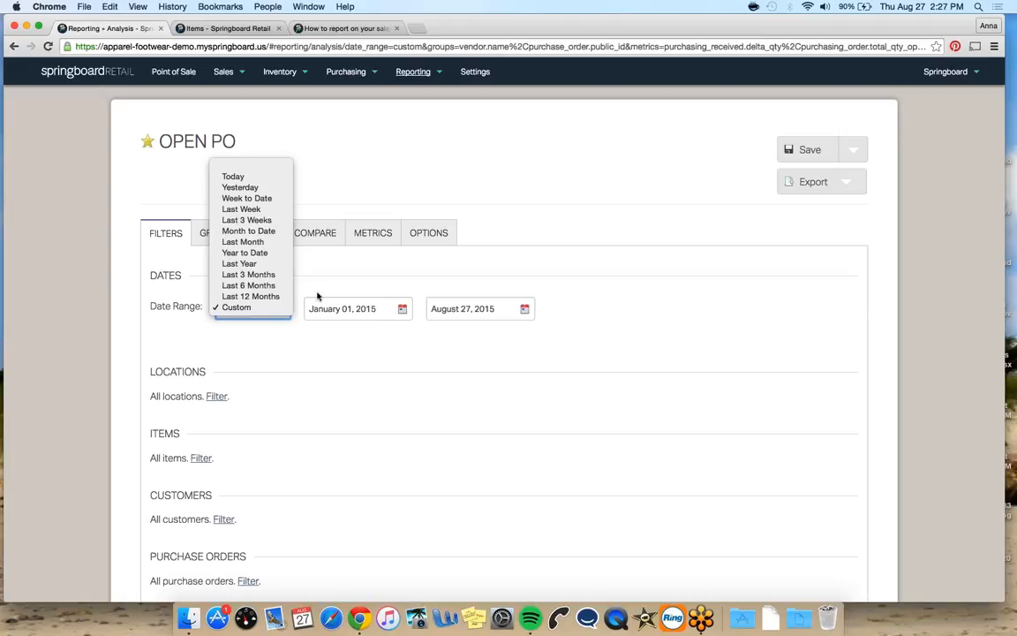
{"action": "left_click", "coordinate": [258, 254]}
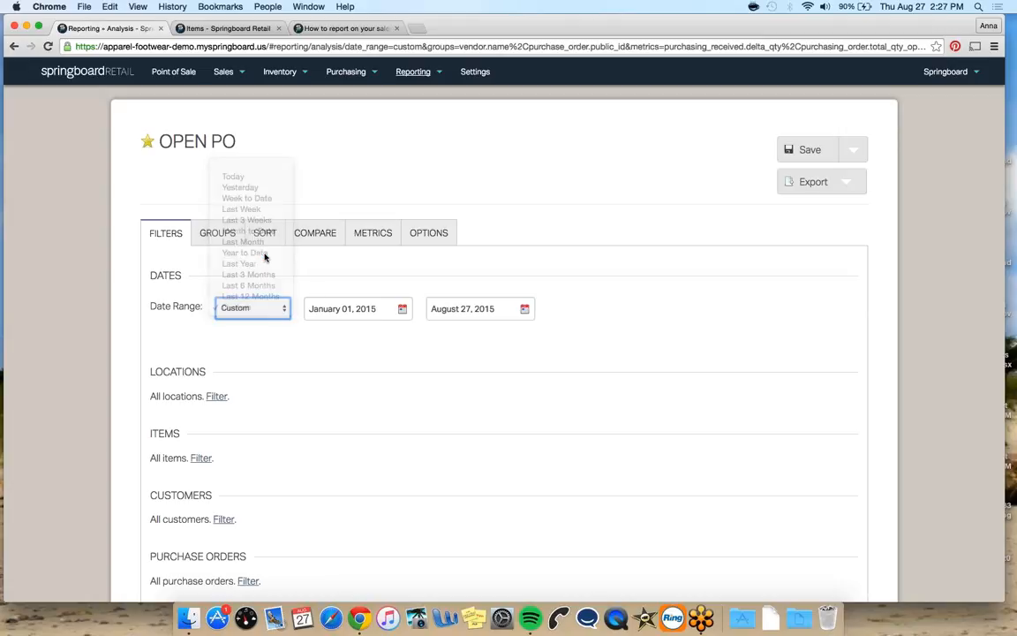
{"action": "left_click", "coordinate": [343, 271]}
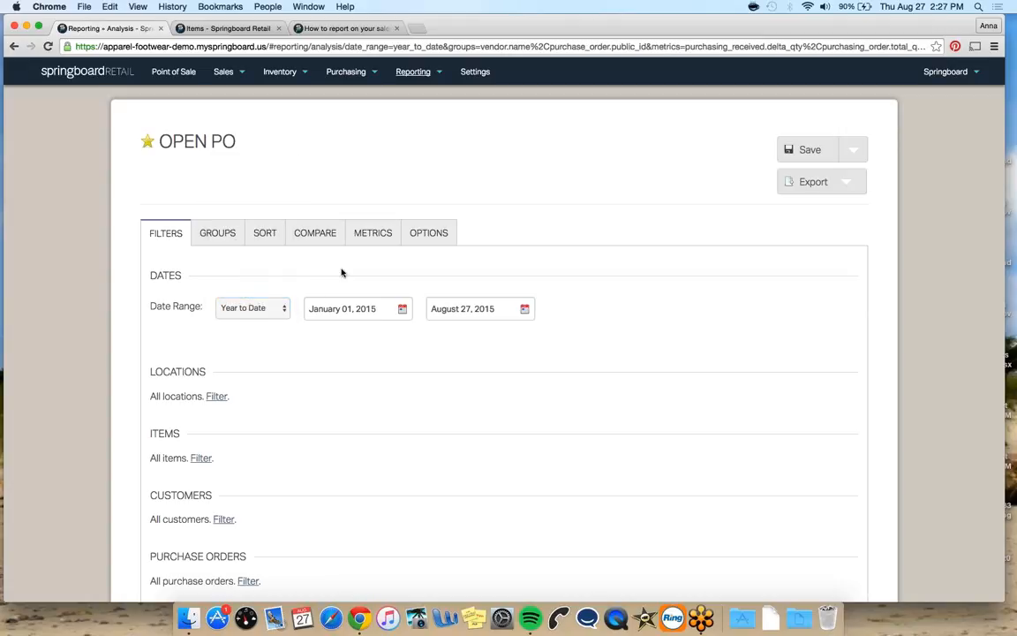
Open the report's export options to view the Excel and PDF formats
{"action": "left_click", "coordinate": [845, 182]}
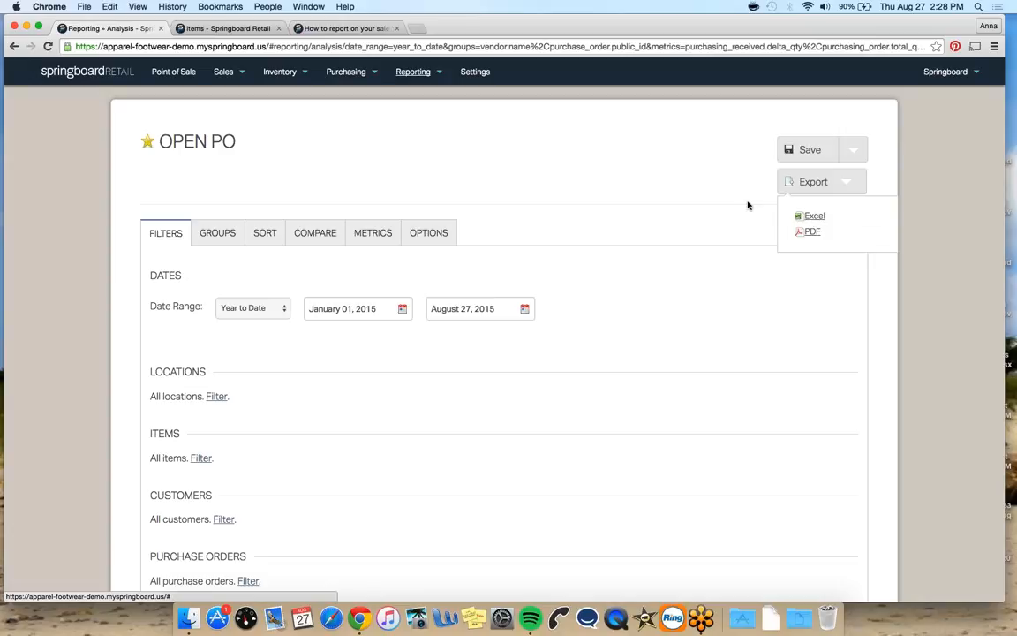
{"action": "left_click", "coordinate": [741, 169]}
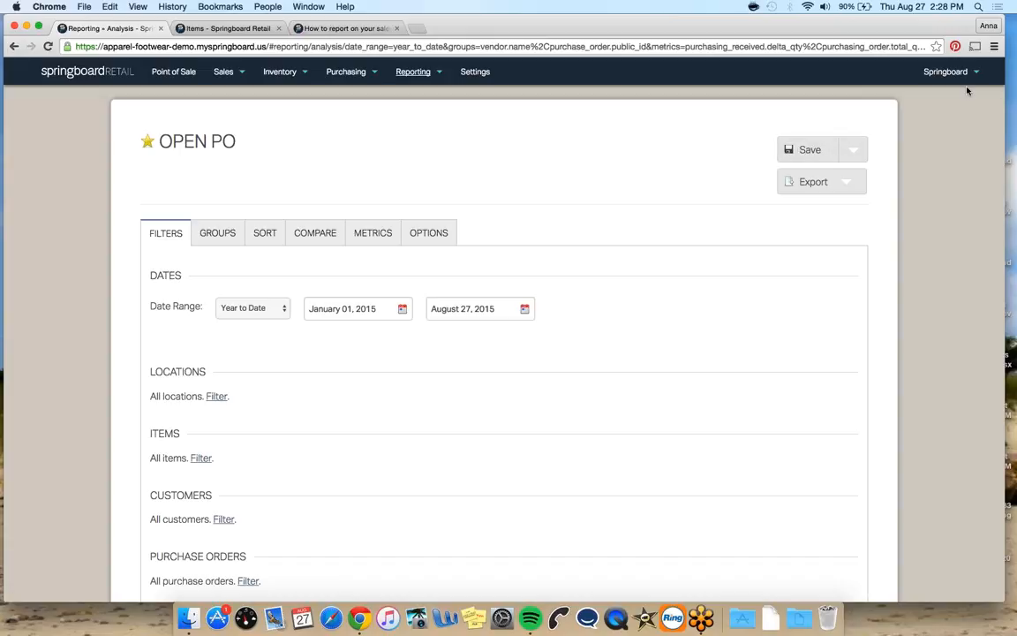
{"action": "left_click", "coordinate": [1007, 46]}
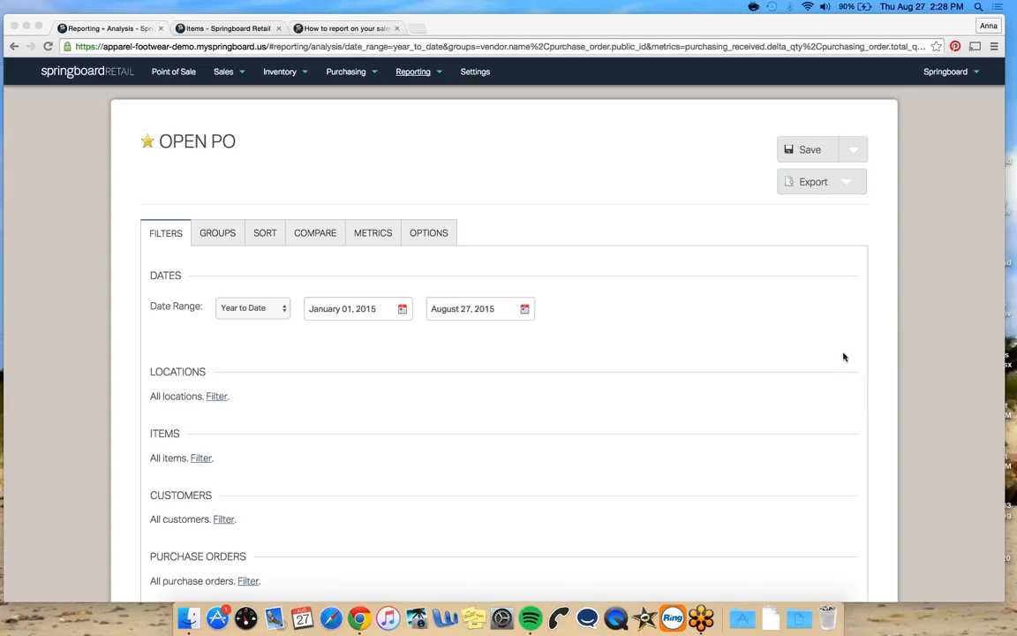
{"action": "left_click", "coordinate": [652, 227]}
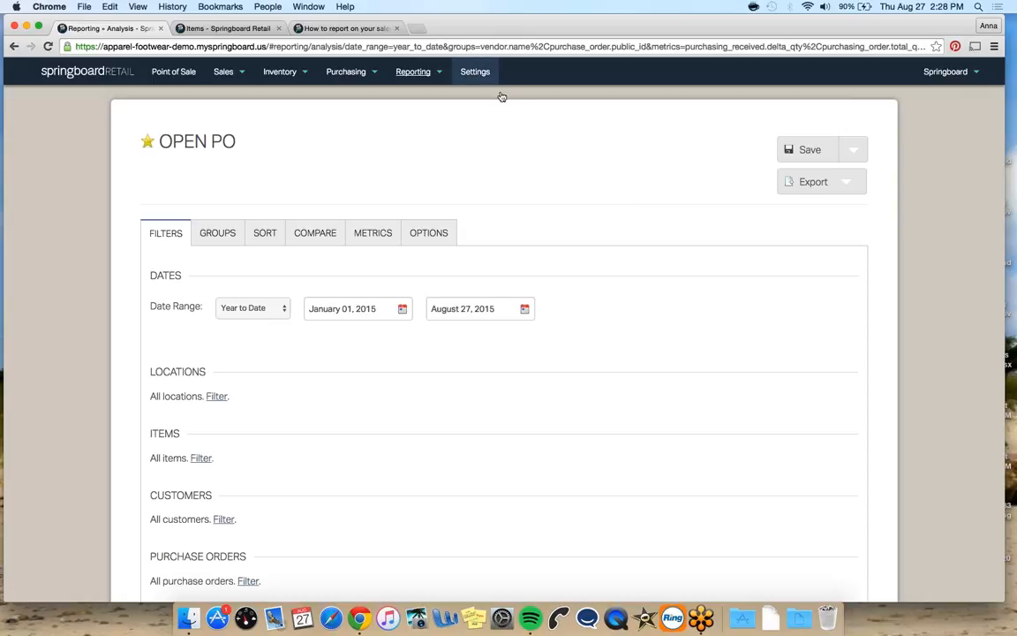
Browse the Company and POS settings pages
{"action": "left_click", "coordinate": [475, 73]}
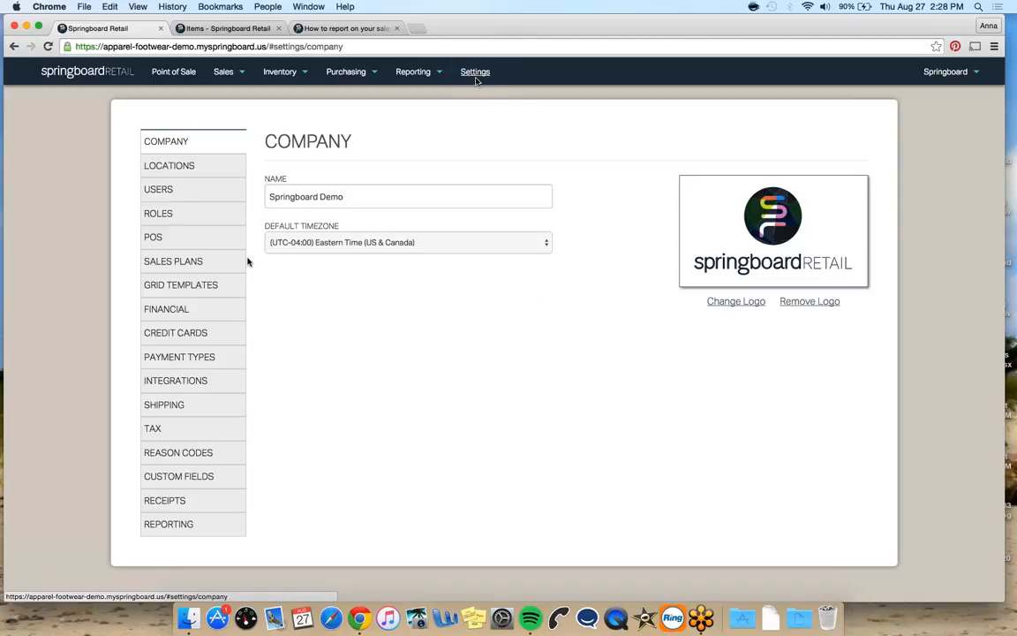
{"action": "left_click", "coordinate": [218, 243]}
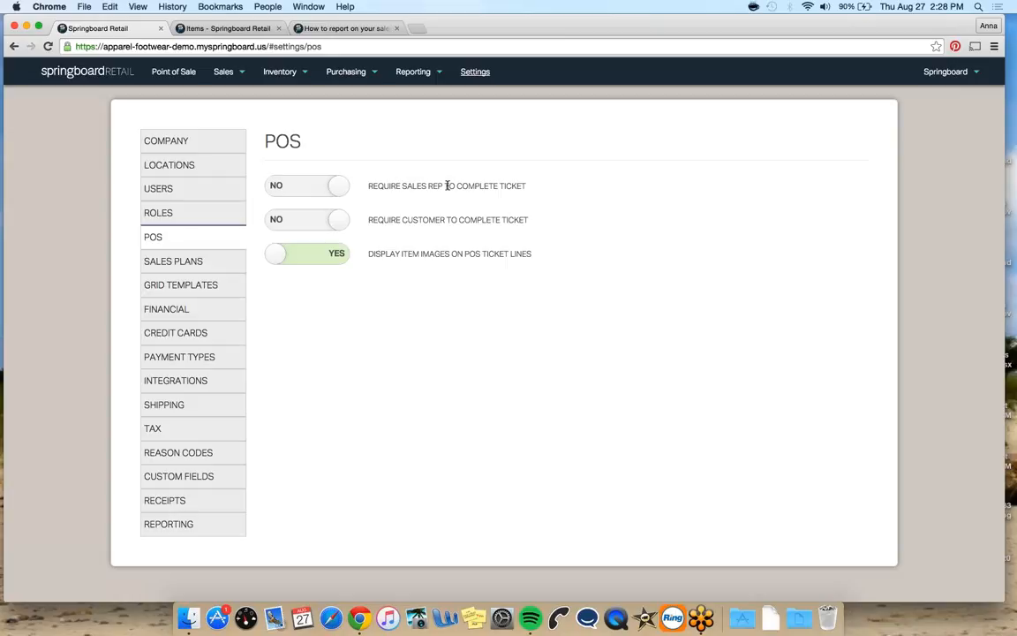
Open a new blank Reporting Analysis
{"action": "mouse_move", "coordinate": [429, 84]}
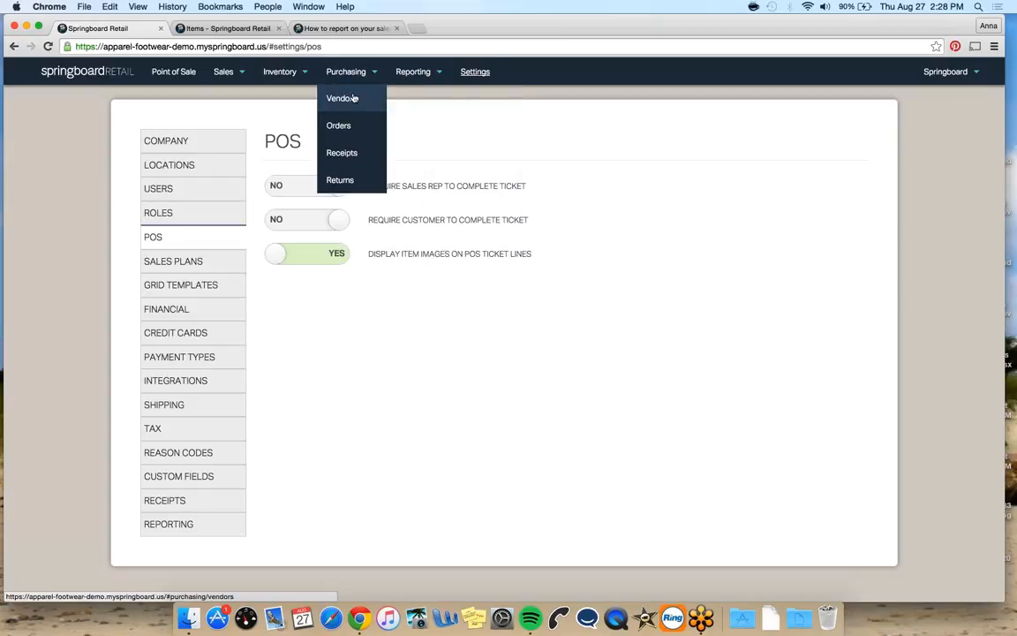
{"action": "left_click", "coordinate": [412, 101]}
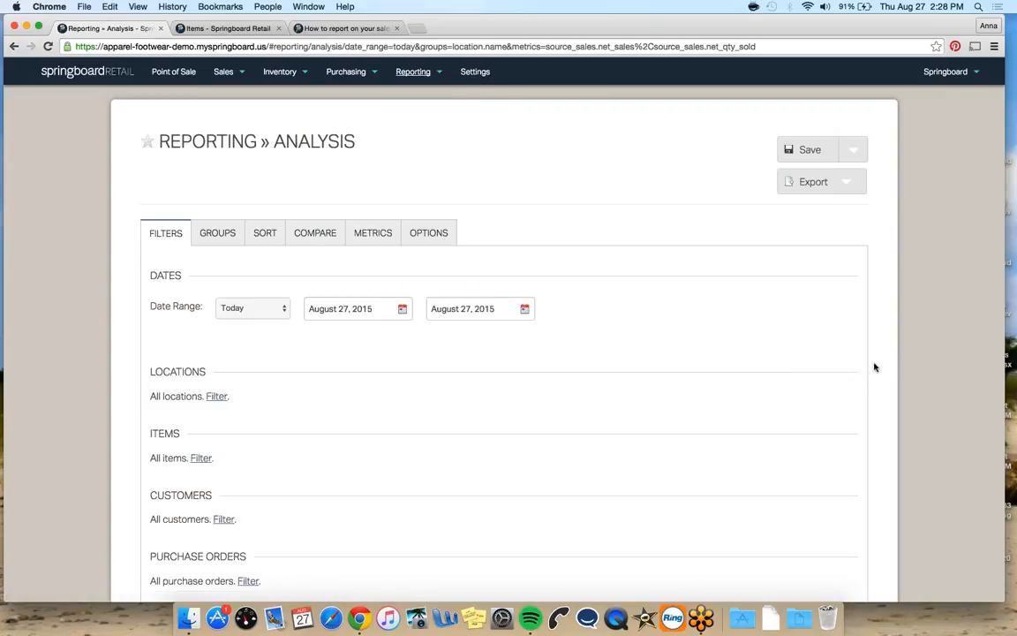
{"action": "left_click", "coordinate": [875, 365]}
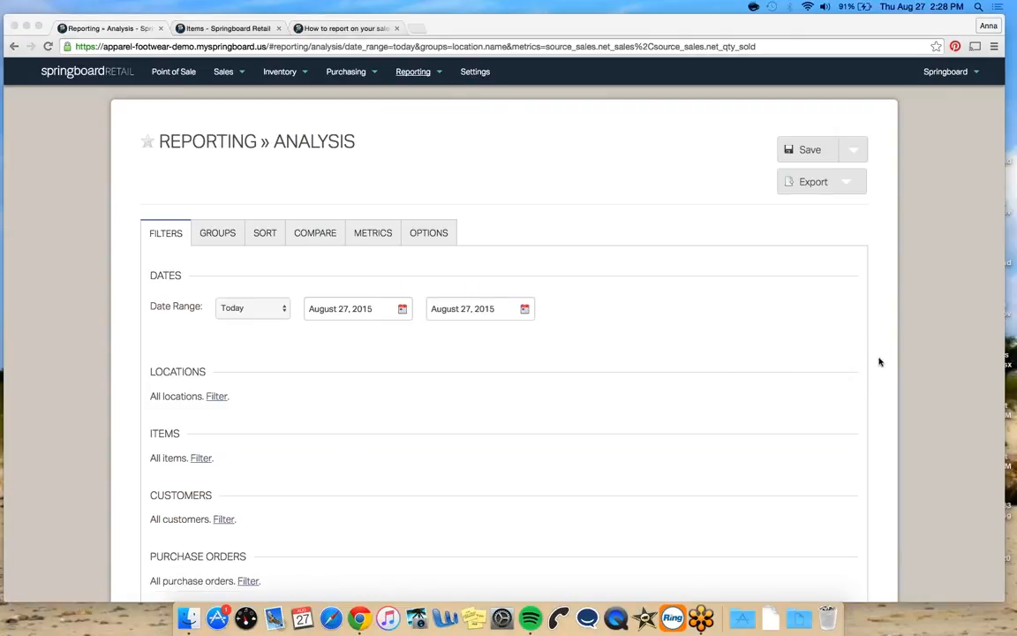
{"action": "left_click", "coordinate": [629, 262]}
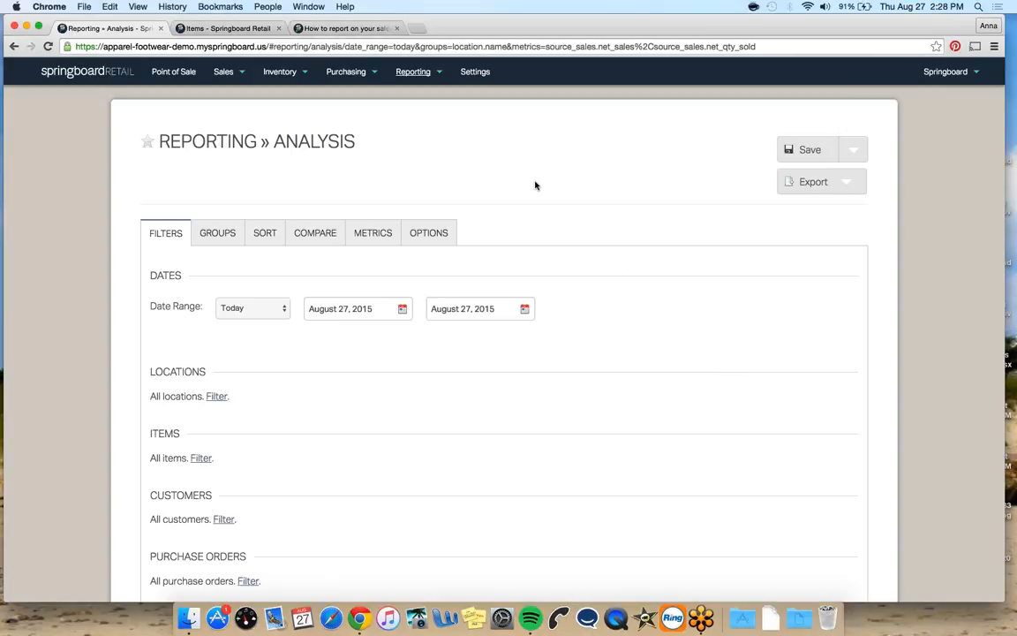
Open the saved reports list, tick Sales By Group and Category, Sales By Location and Category and Payments by Type, then clear those ticks
{"action": "left_click", "coordinate": [411, 71]}
{"action": "left_click", "coordinate": [418, 127]}
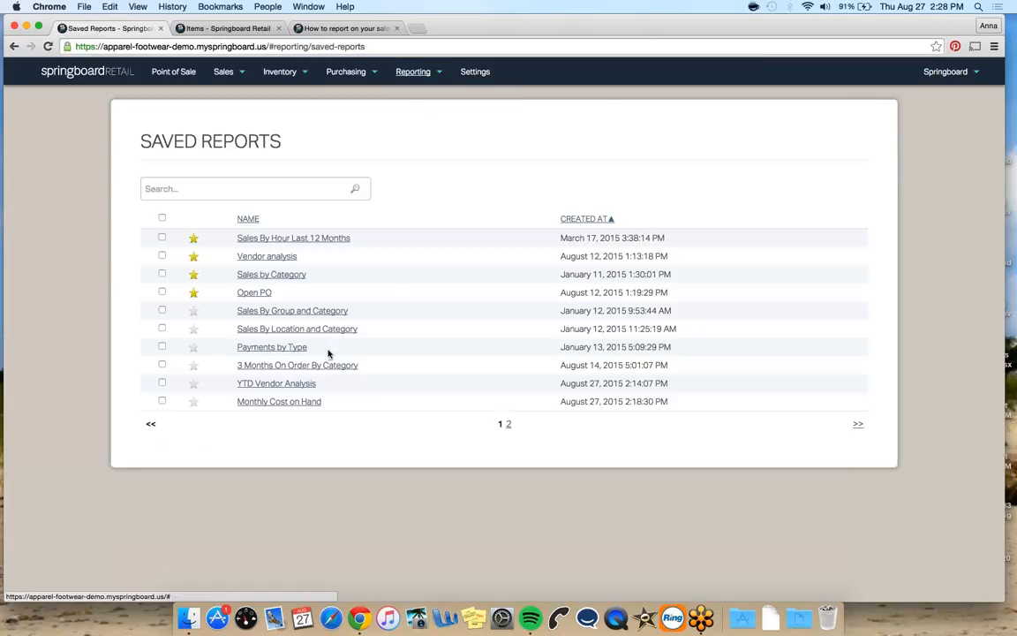
{"action": "left_click", "coordinate": [162, 311]}
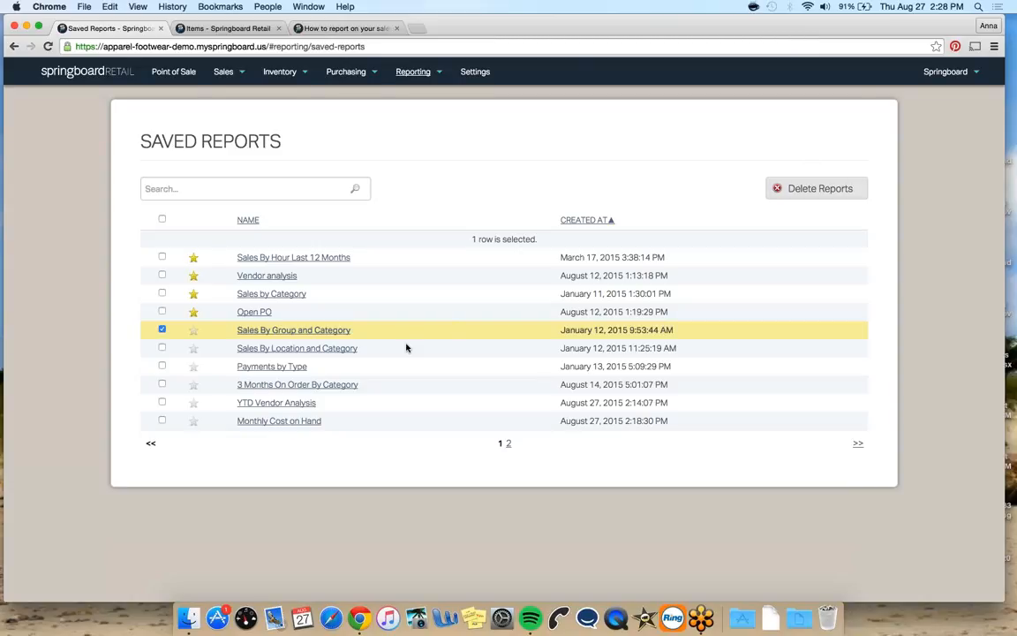
{"action": "left_click", "coordinate": [162, 347]}
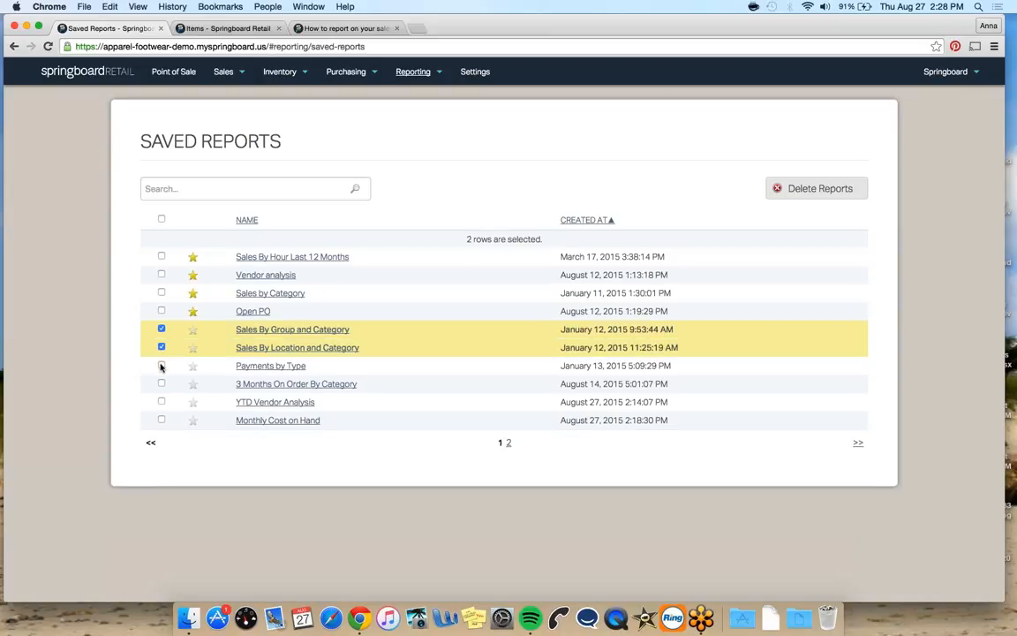
{"action": "left_click", "coordinate": [161, 365]}
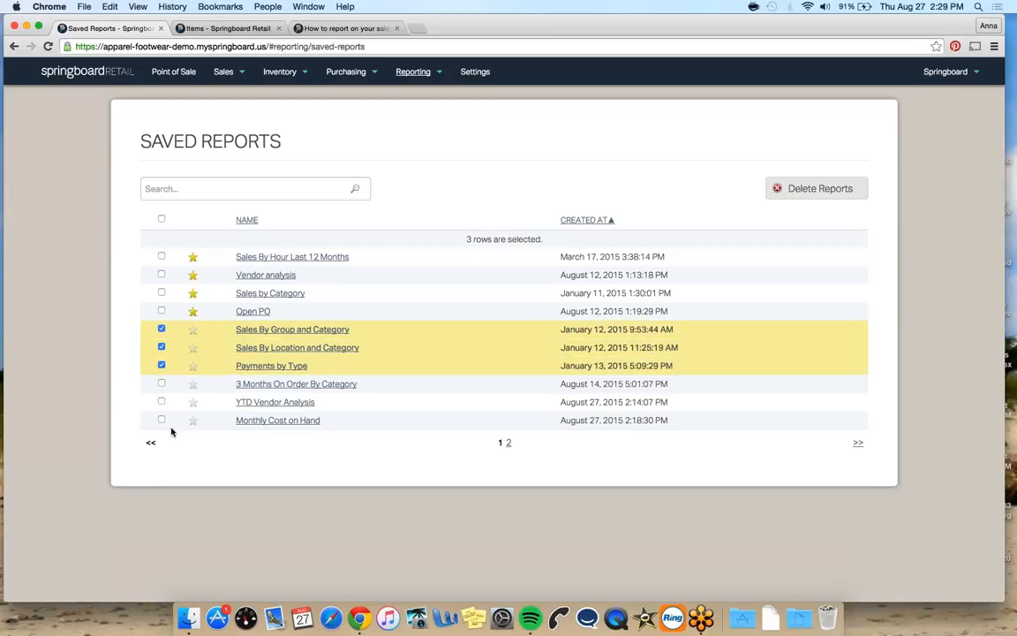
{"action": "left_click", "coordinate": [160, 365]}
{"action": "left_click", "coordinate": [161, 347]}
{"action": "left_click", "coordinate": [161, 330]}
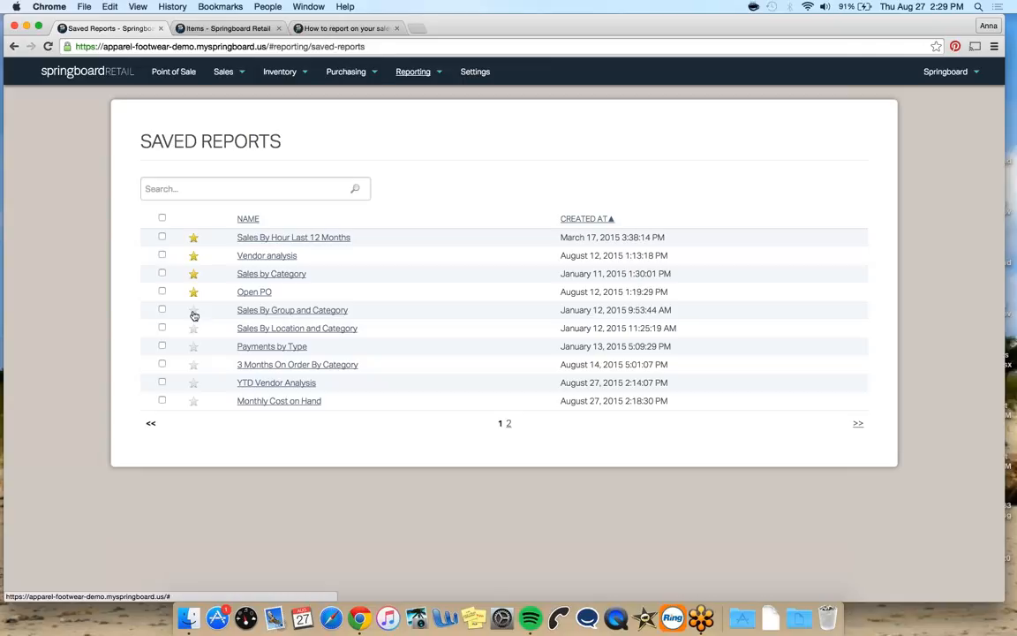
Mark the YTD Vendor Analysis saved report as a favorite
{"action": "left_click", "coordinate": [193, 384]}
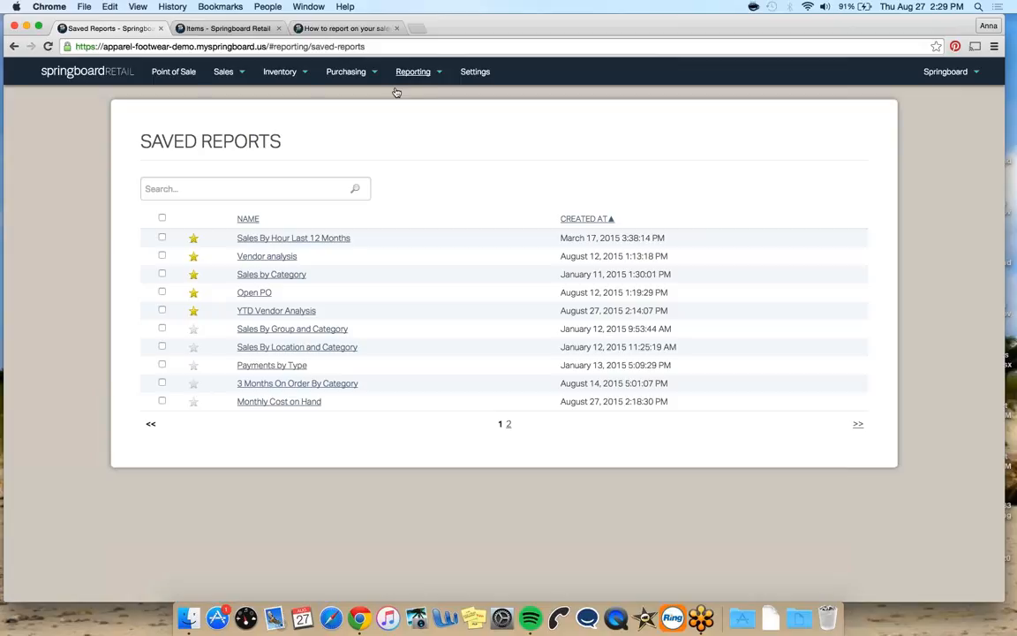
{"action": "left_click", "coordinate": [1007, 44]}
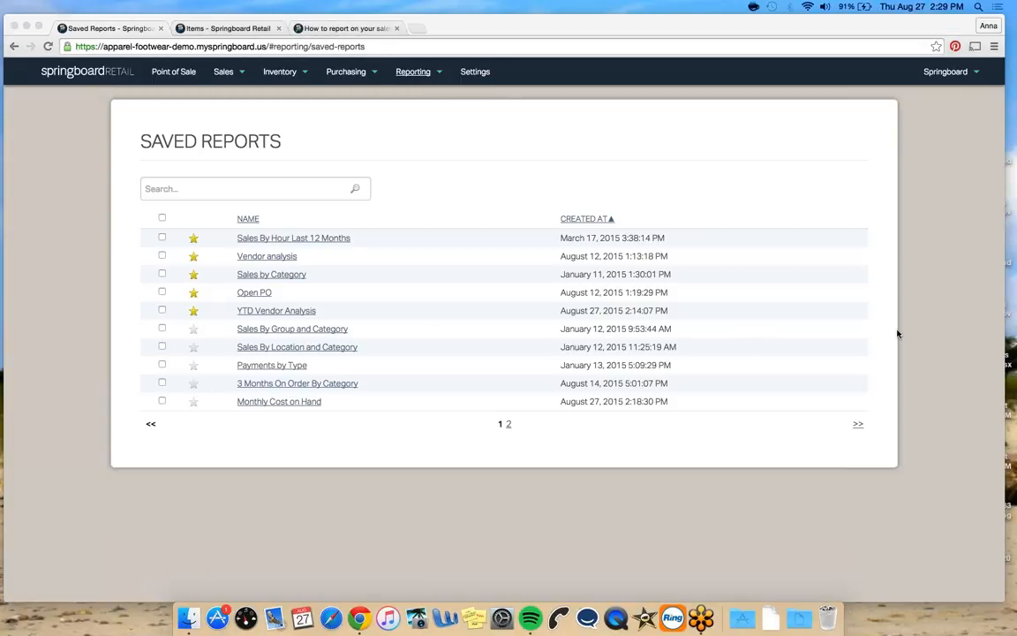